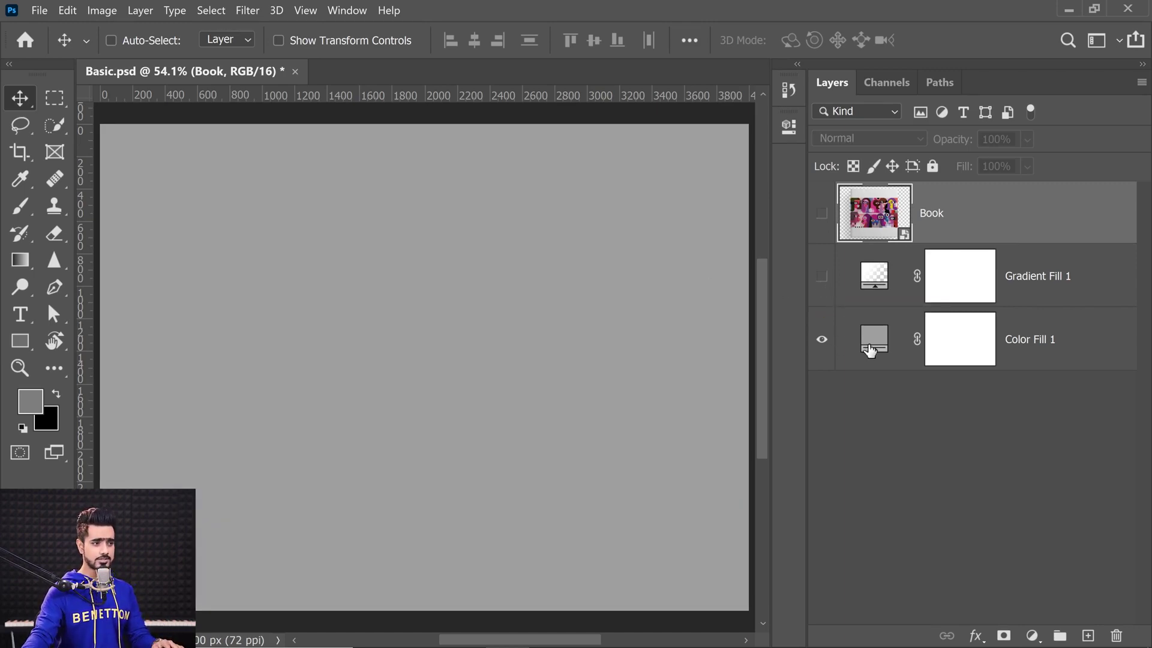
Check the Color Fill 1 background by toggling its visibility, and show the Gradient Fill 1 and Book layers.
click(822, 342)
click(822, 342)
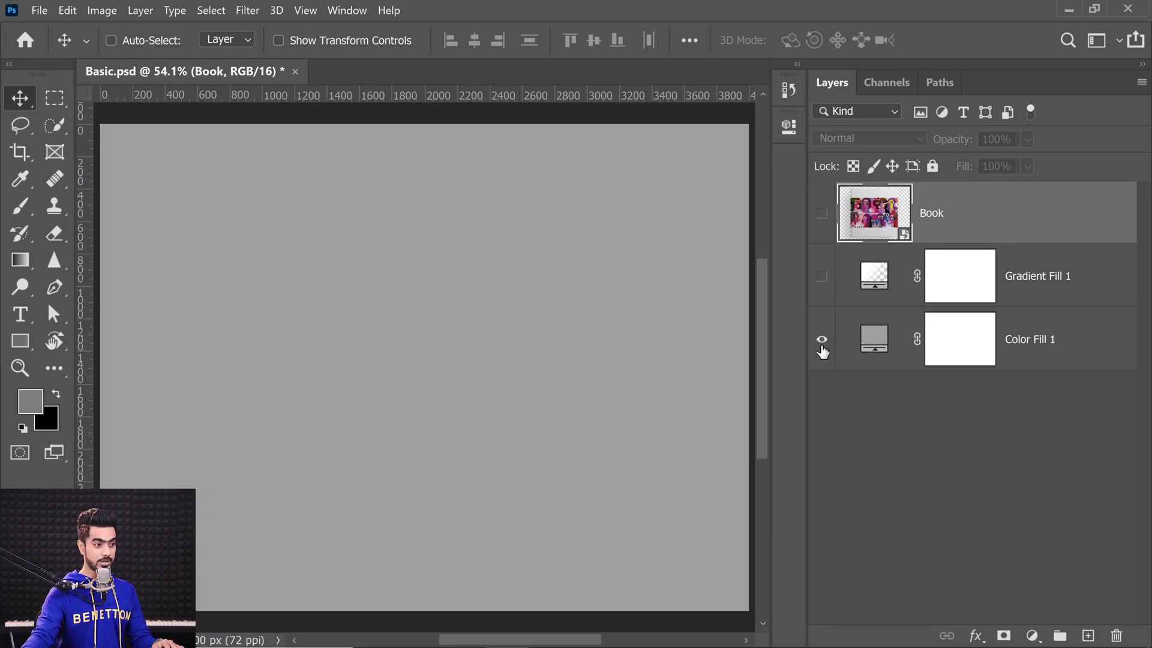
click(822, 277)
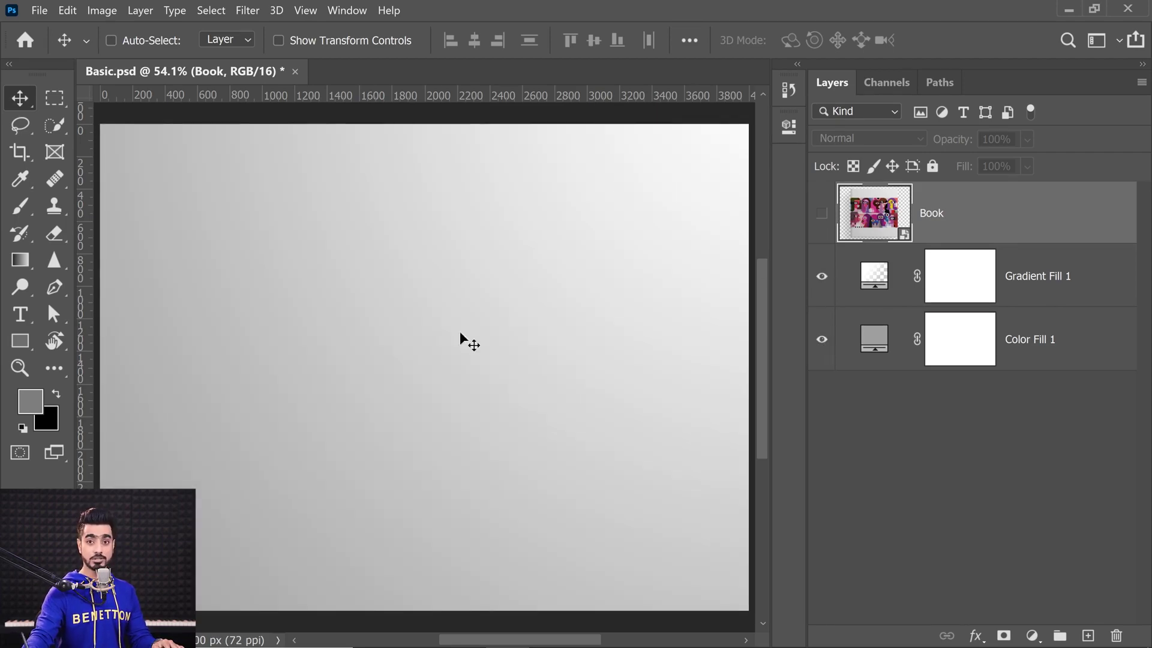
click(822, 213)
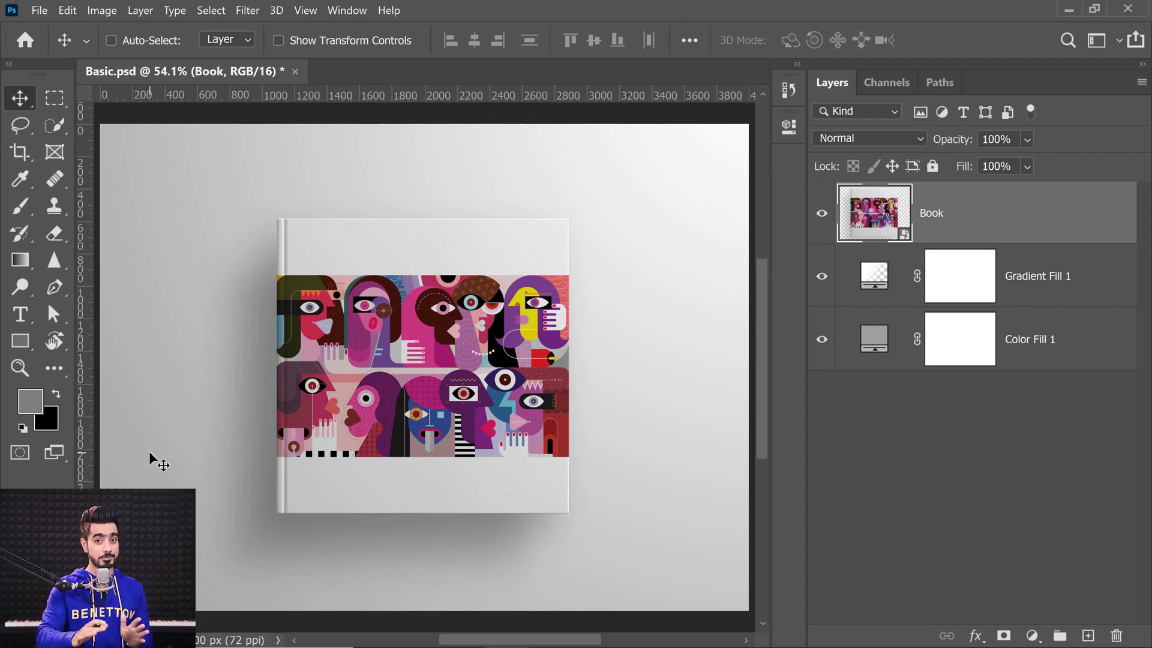
Free-transform the Book layer, scaling it proportionally to about 97% and rotating it about 0.13°.
key(ctrl)
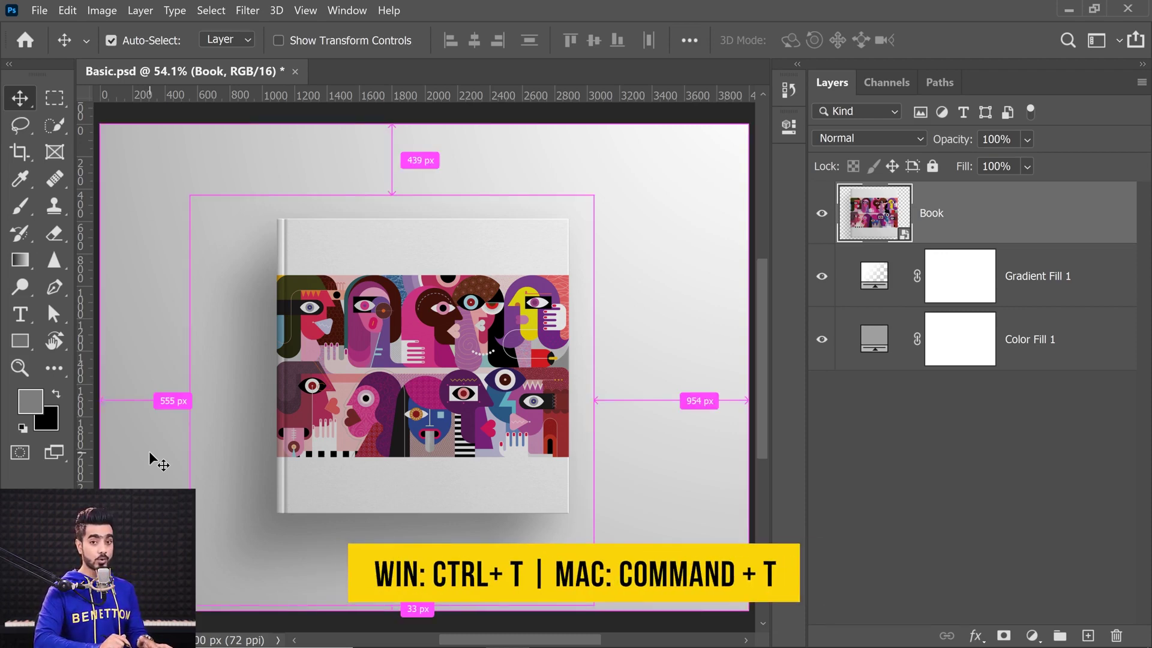
key(ctrl+t)
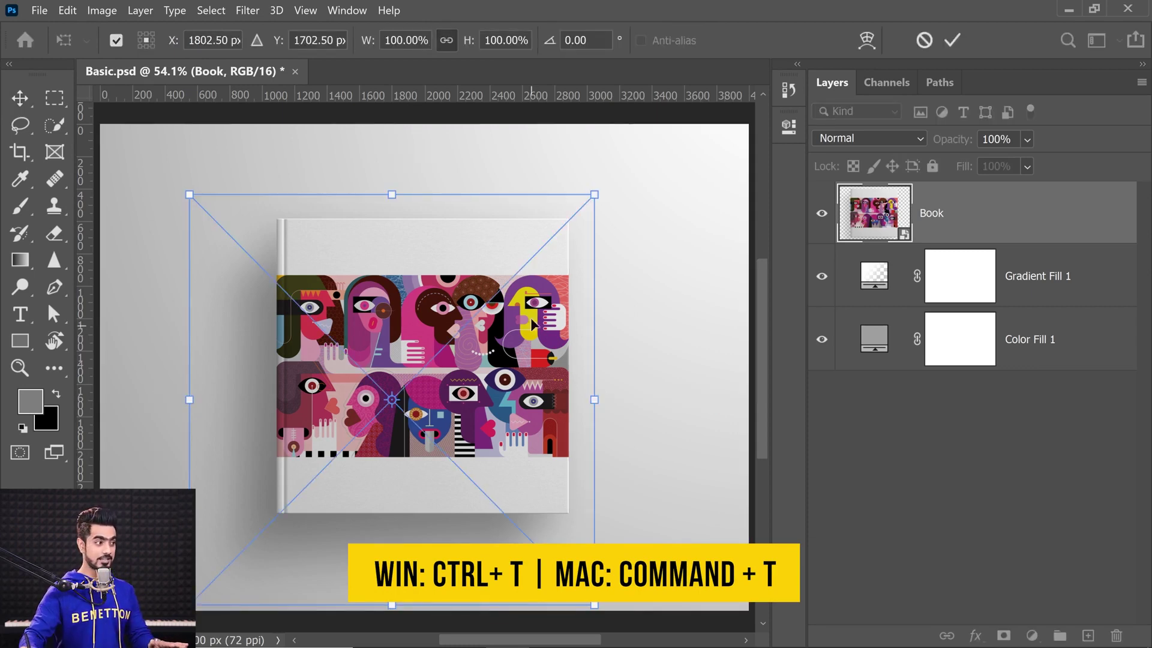
drag(594, 195, 492, 278)
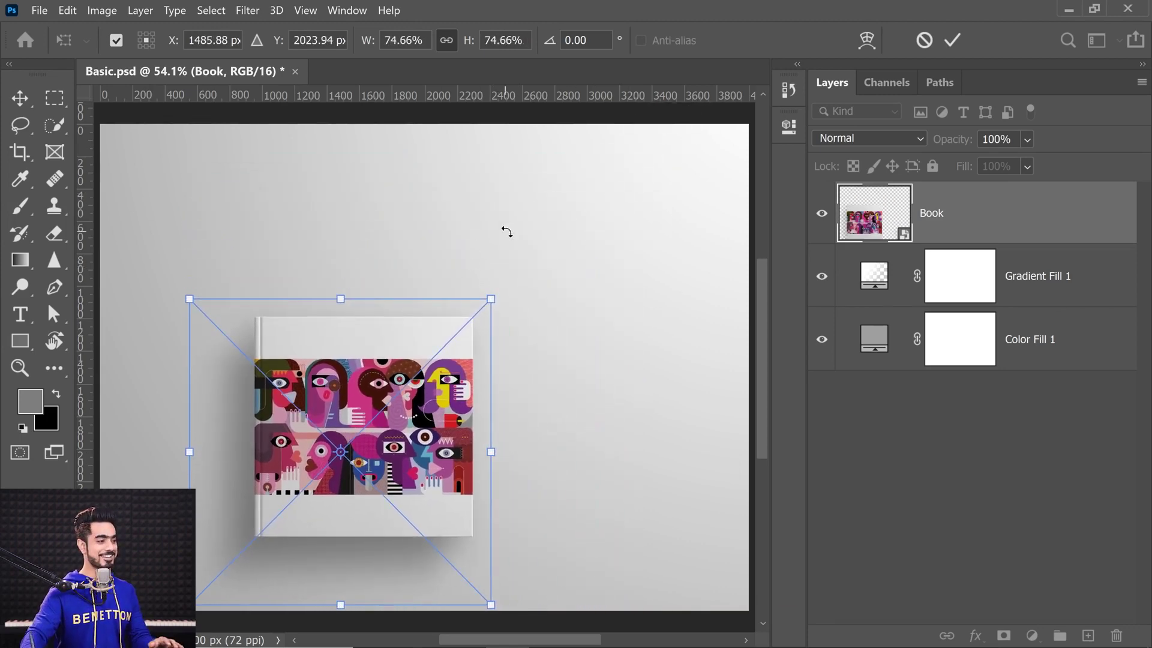
drag(490, 299, 584, 216)
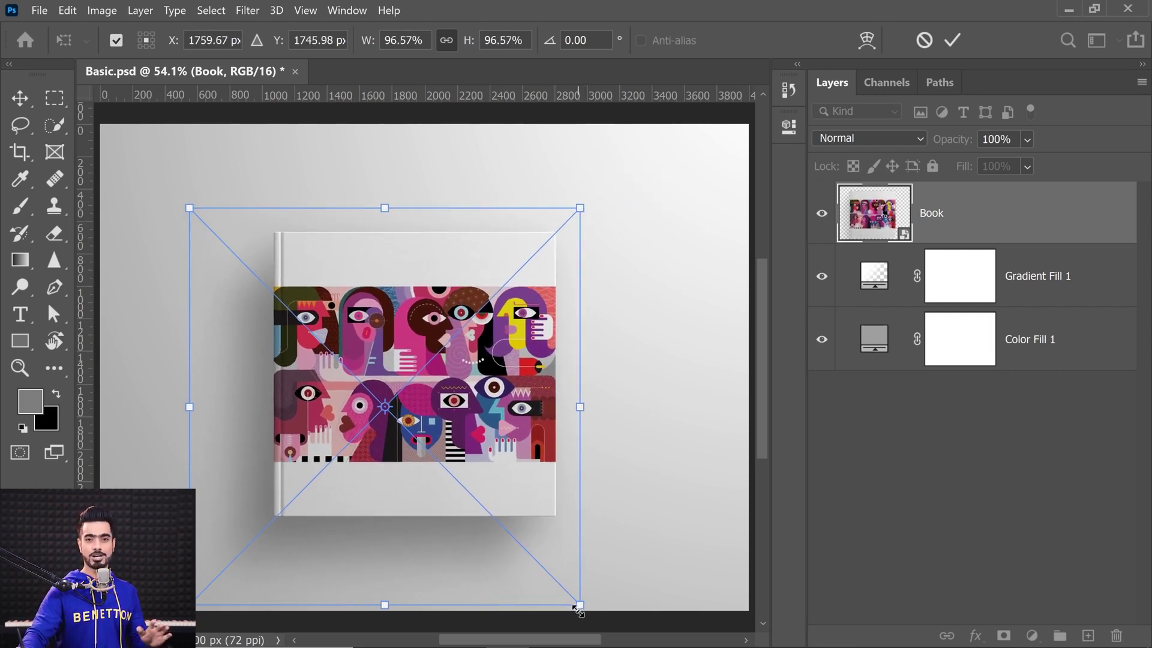
drag(574, 609, 574, 609)
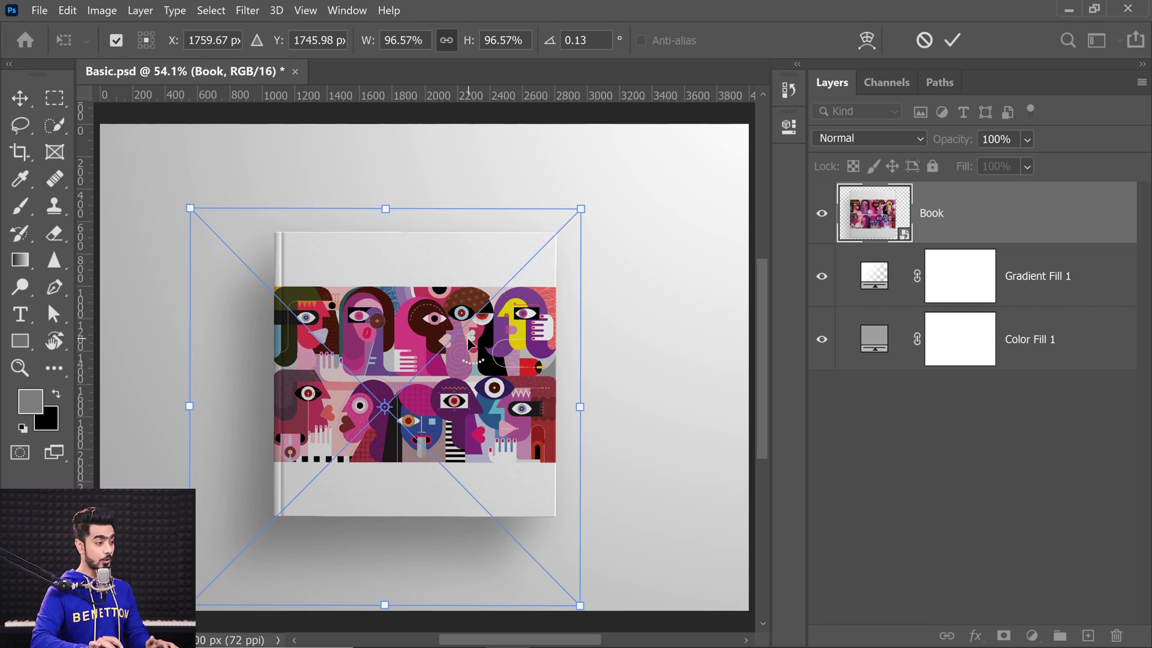
key(Return)
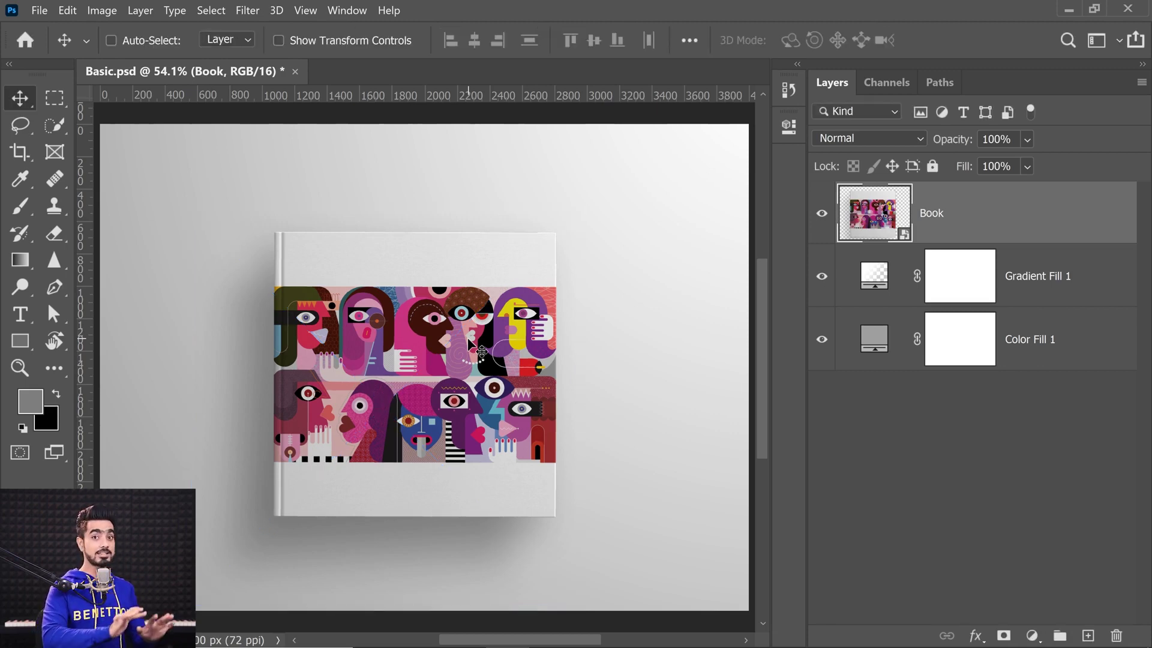
Open Free Transform and the Scale transform on the Book layer, closing each without making changes.
key(ctrl+t)
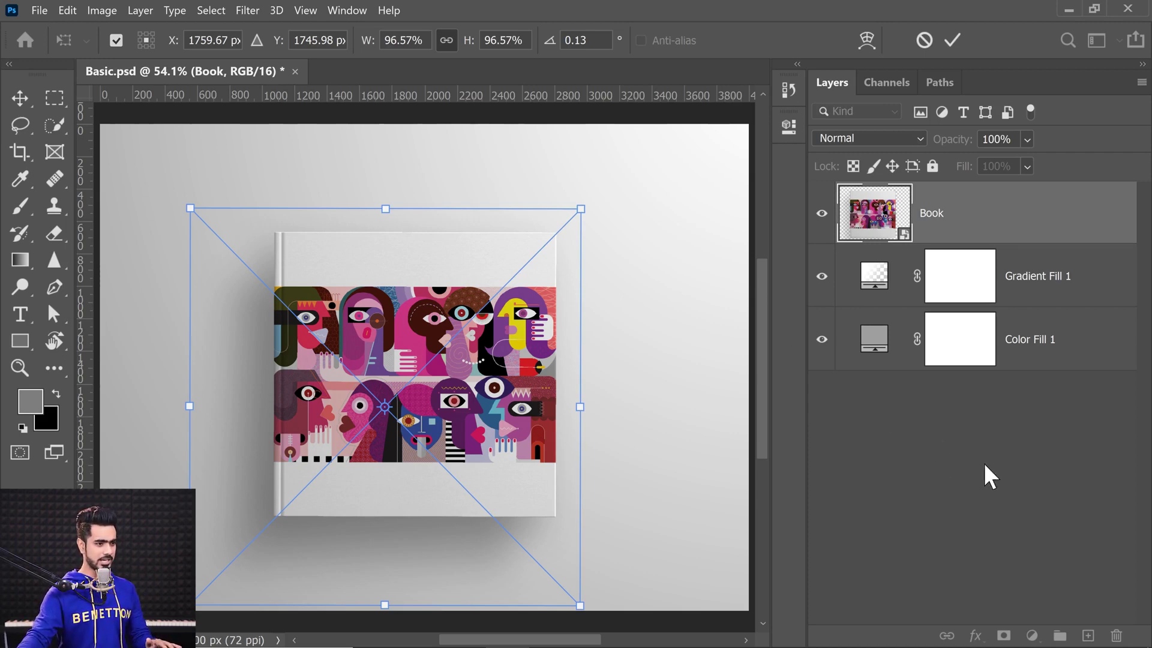
click(967, 496)
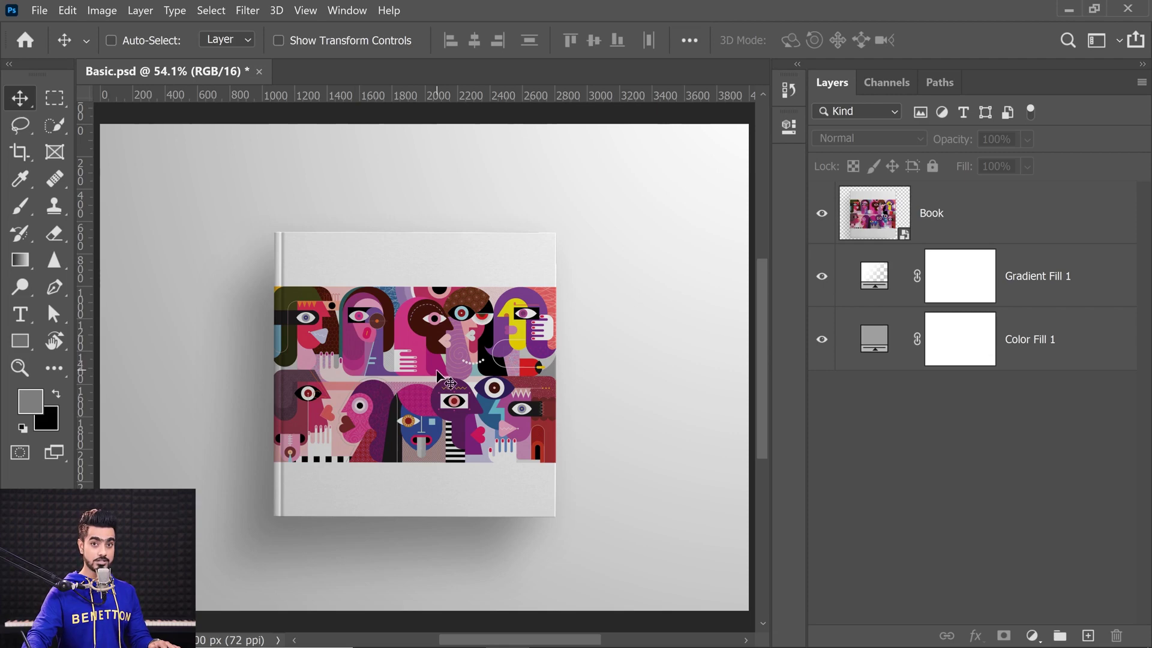
click(955, 228)
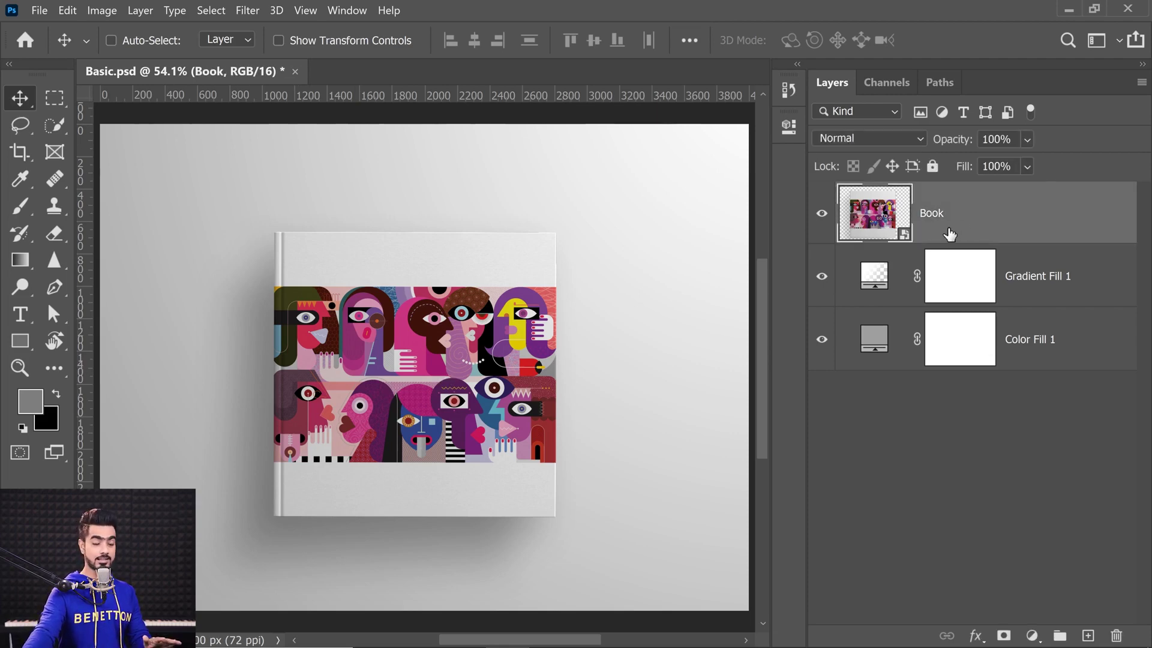
click(65, 7)
mouse_move(146, 394)
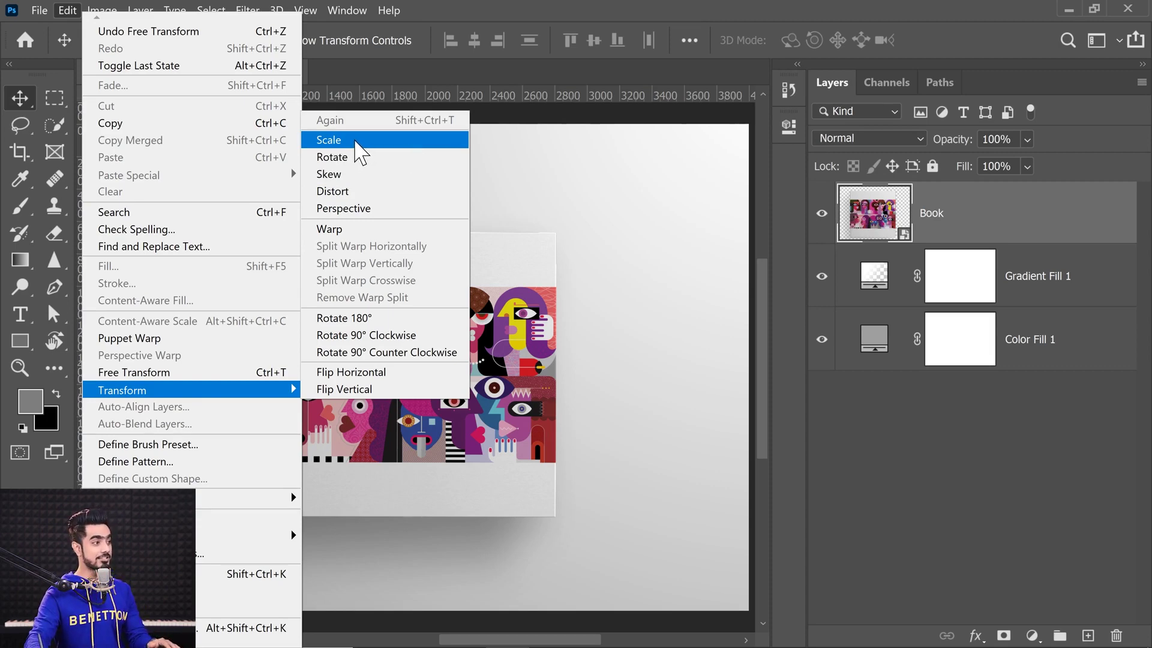
click(356, 144)
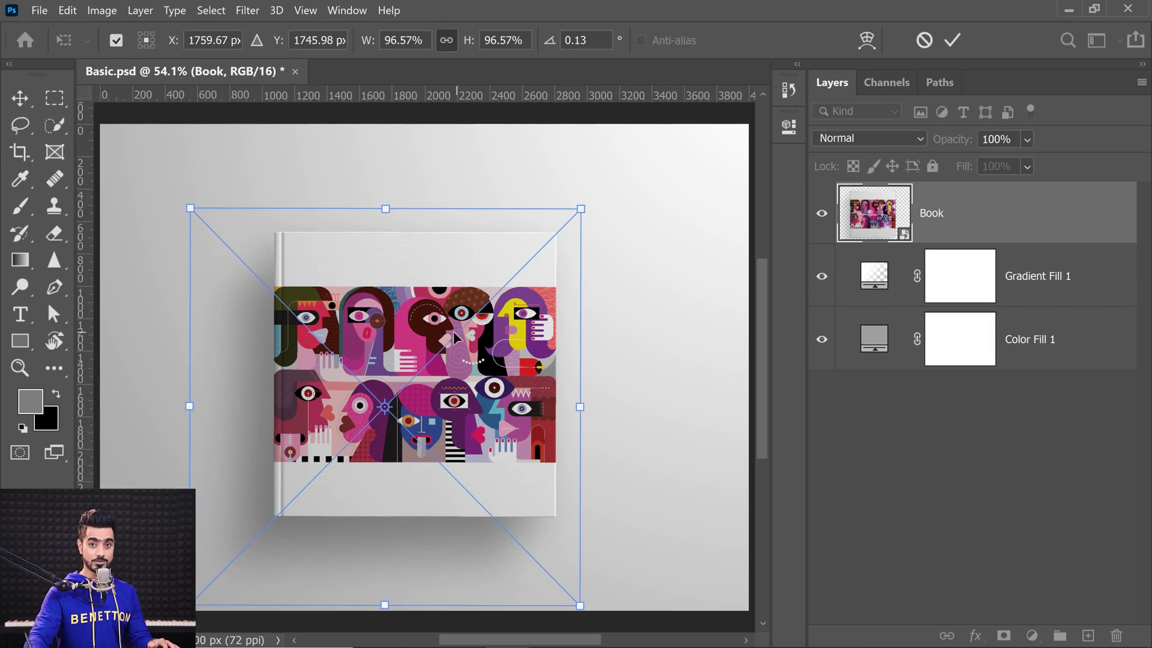
key(Return)
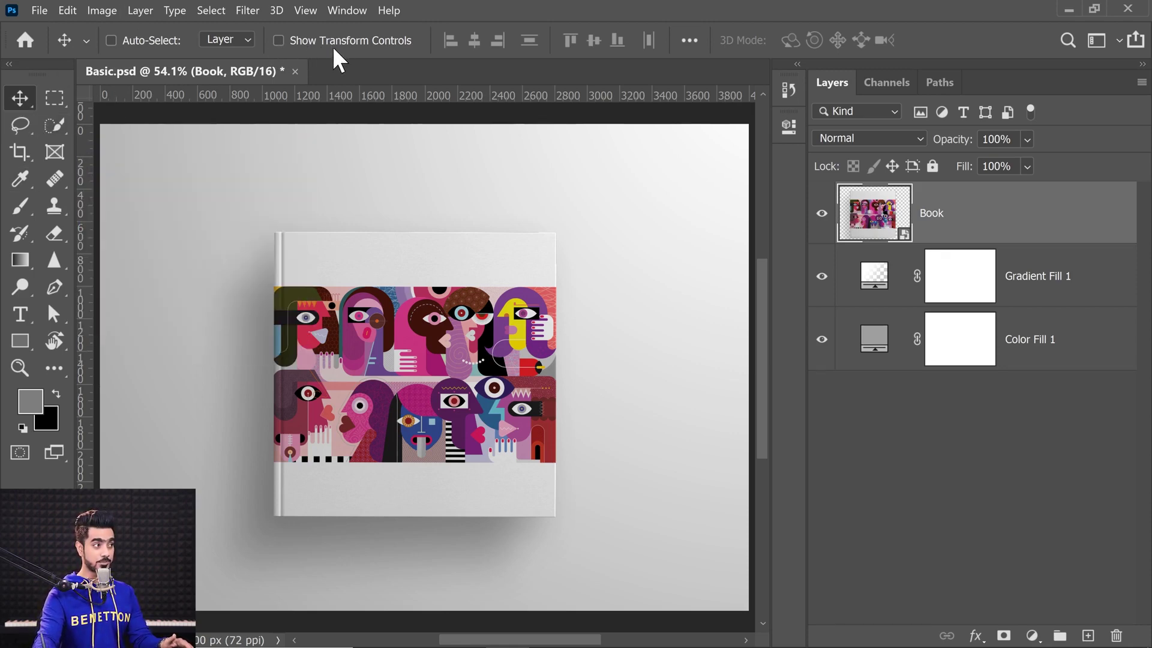
Turn on Show Transform Controls and scale the Book layer proportionally to about 96.9%.
click(279, 41)
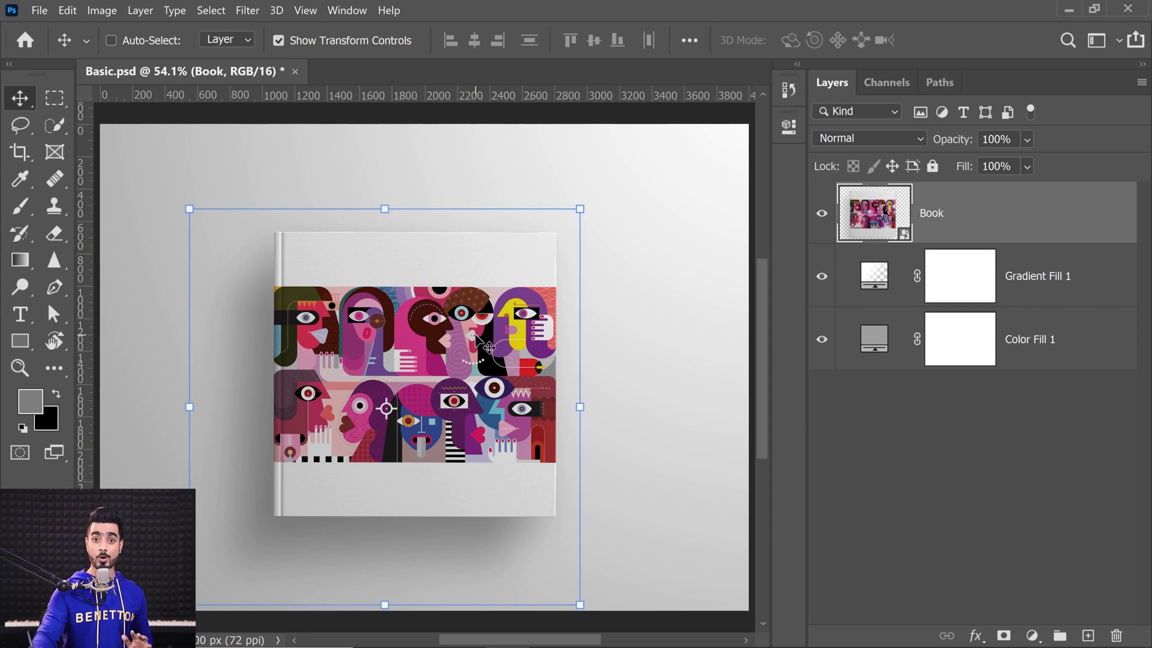
mouse_move(579, 209)
mouse_down()
mouse_move(559, 231)
mouse_move(580, 208)
mouse_up()
key(Return)
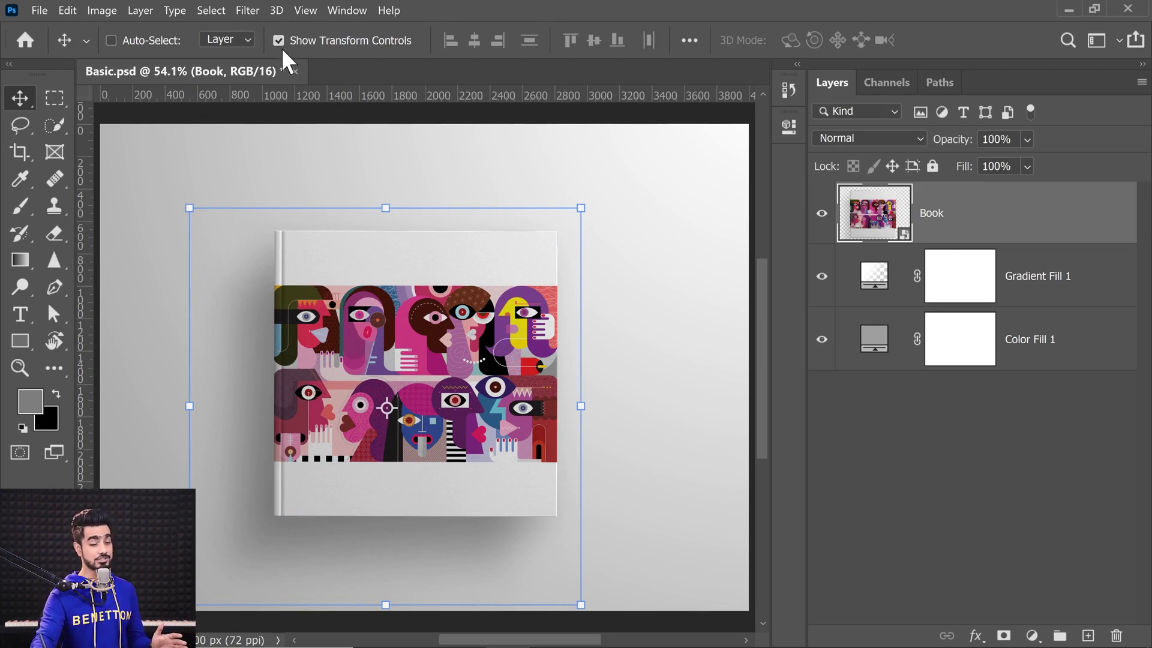
Examine the transform bounding boxes of the Gradient Fill 1, Color Fill 1 and Book layers by selecting them in turn.
click(1040, 287)
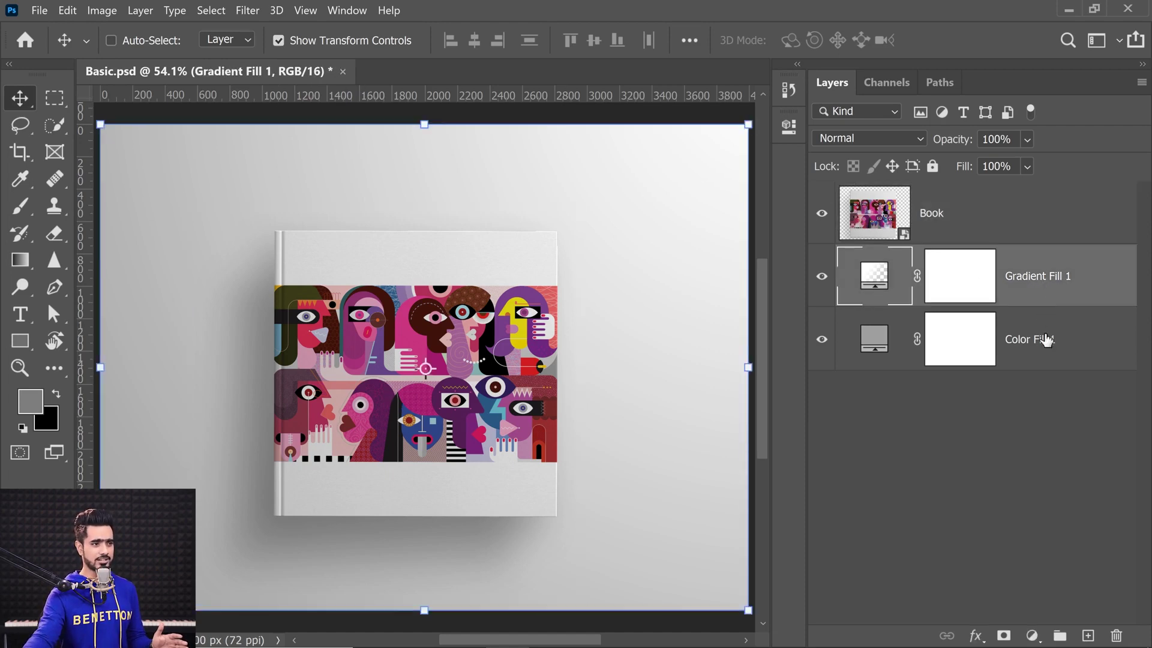
click(1046, 339)
click(1040, 283)
click(1028, 231)
click(1044, 293)
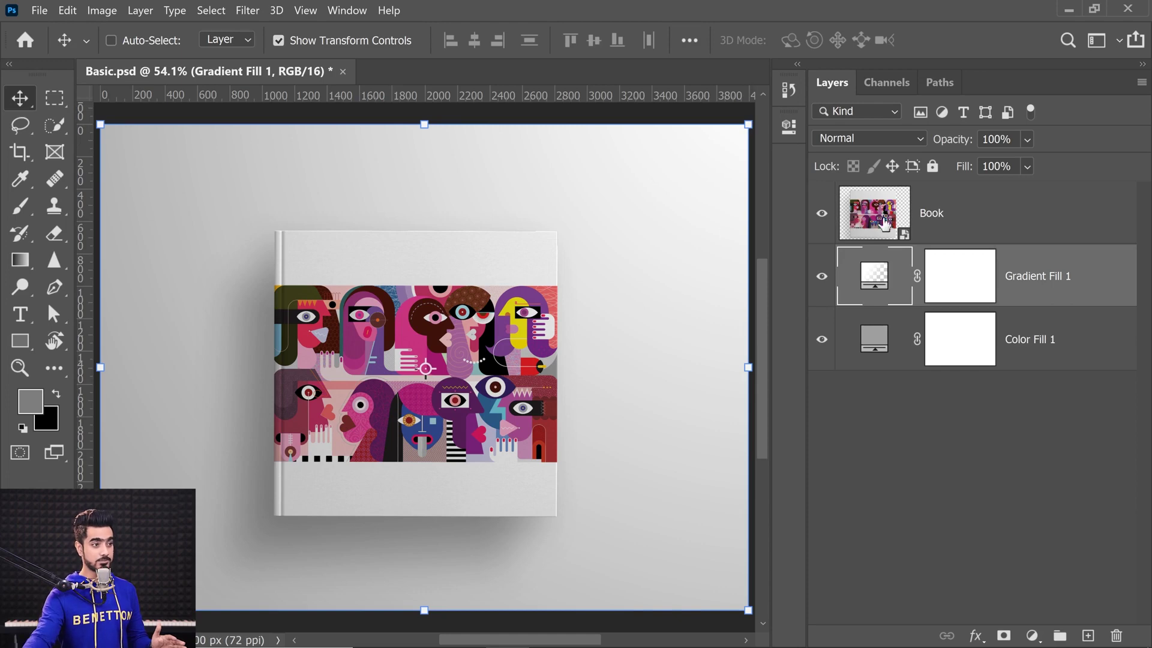
Add a new layer above Book, paint a gray zigzag brush stroke over the book, and return to the Move tool.
click(934, 223)
click(1088, 635)
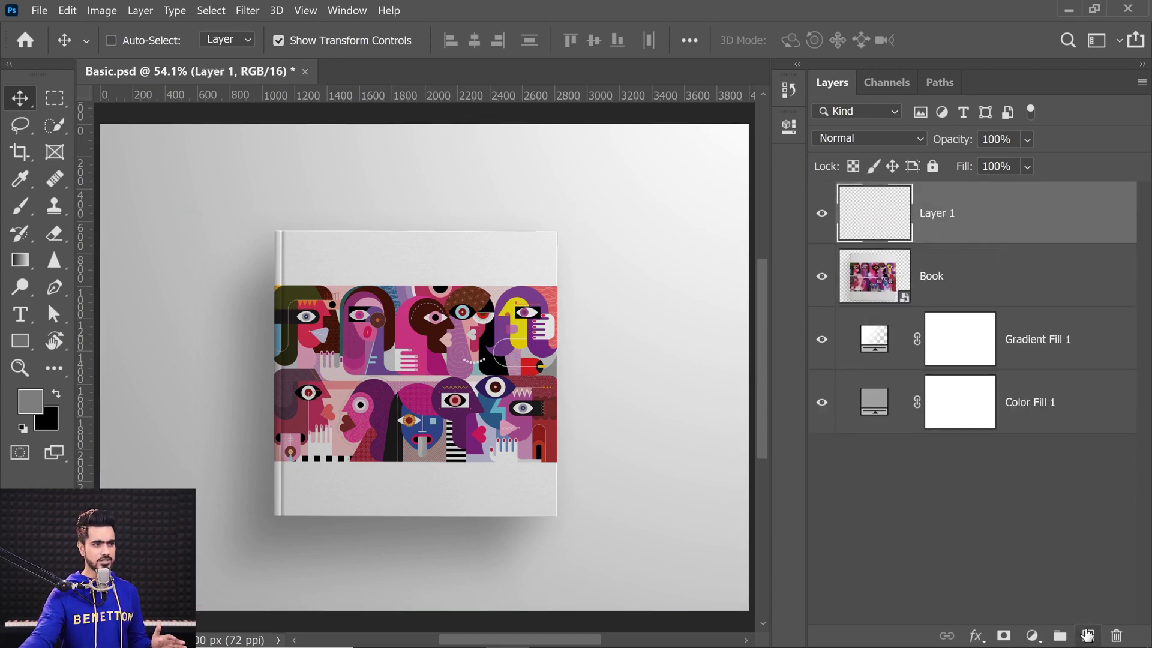
click(20, 207)
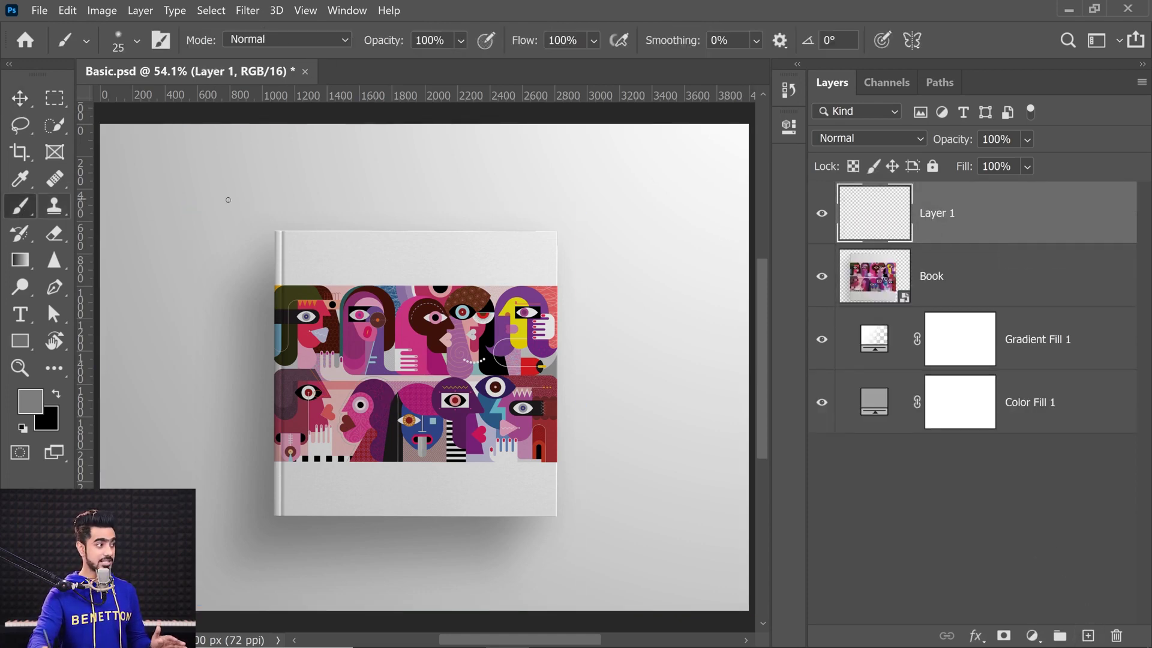
mouse_move(380, 174)
mouse_down()
mouse_move(258, 300)
mouse_move(240, 498)
mouse_move(465, 546)
mouse_up()
click(32, 85)
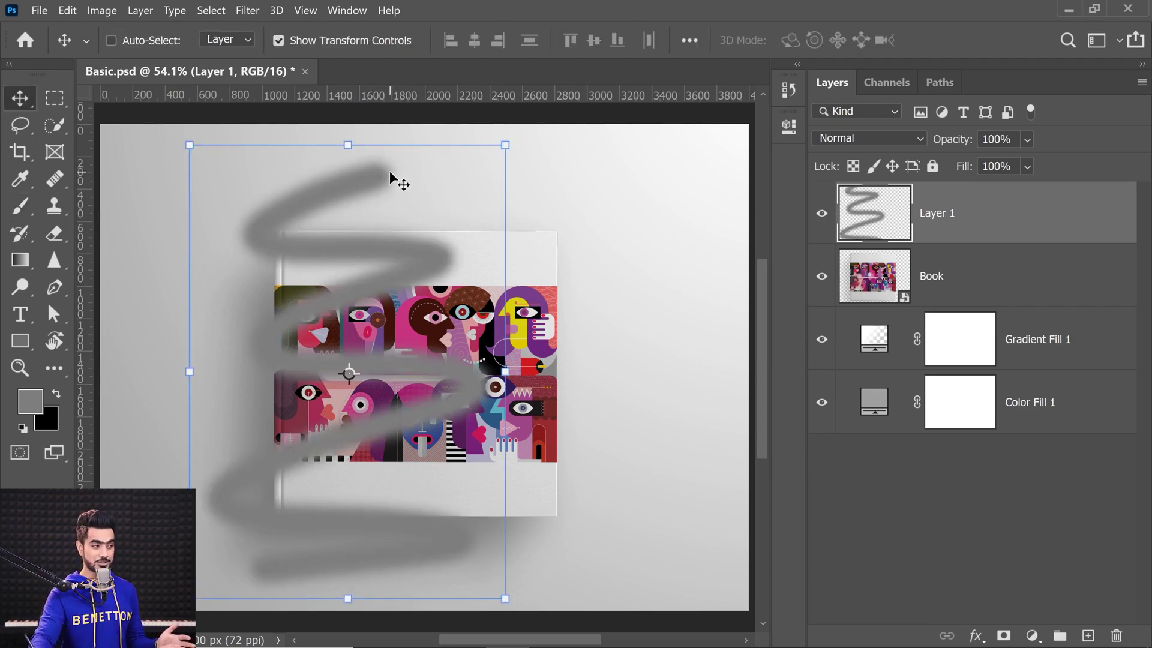
Turn off Show Transform Controls and delete the layer with the gray brush stroke.
click(279, 41)
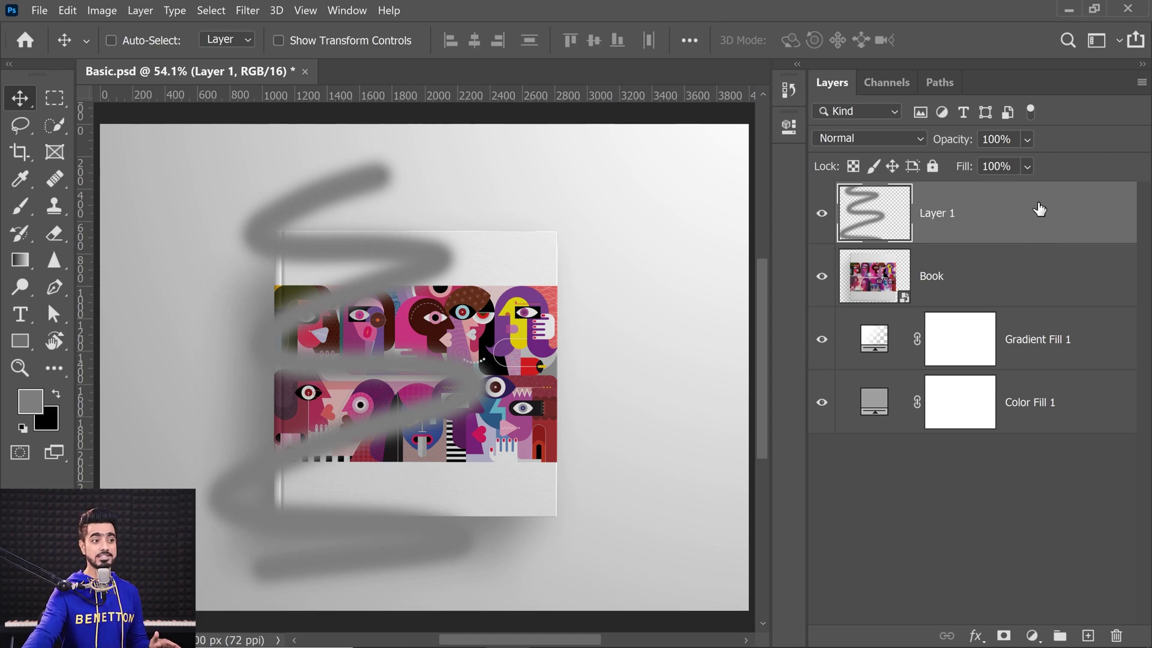
mouse_move(1038, 214)
mouse_down()
mouse_move(1094, 595)
mouse_move(1116, 635)
mouse_up()
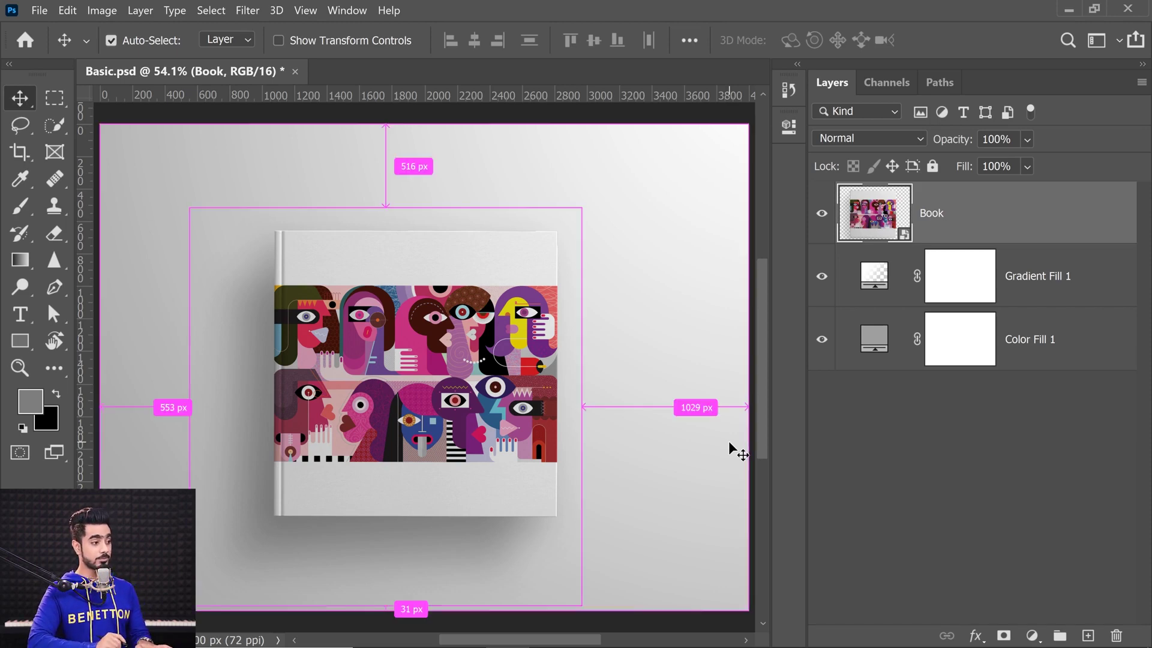
Free-transform the Book layer non-proportionally to about 95% width and 103% height.
key(ctrl+t)
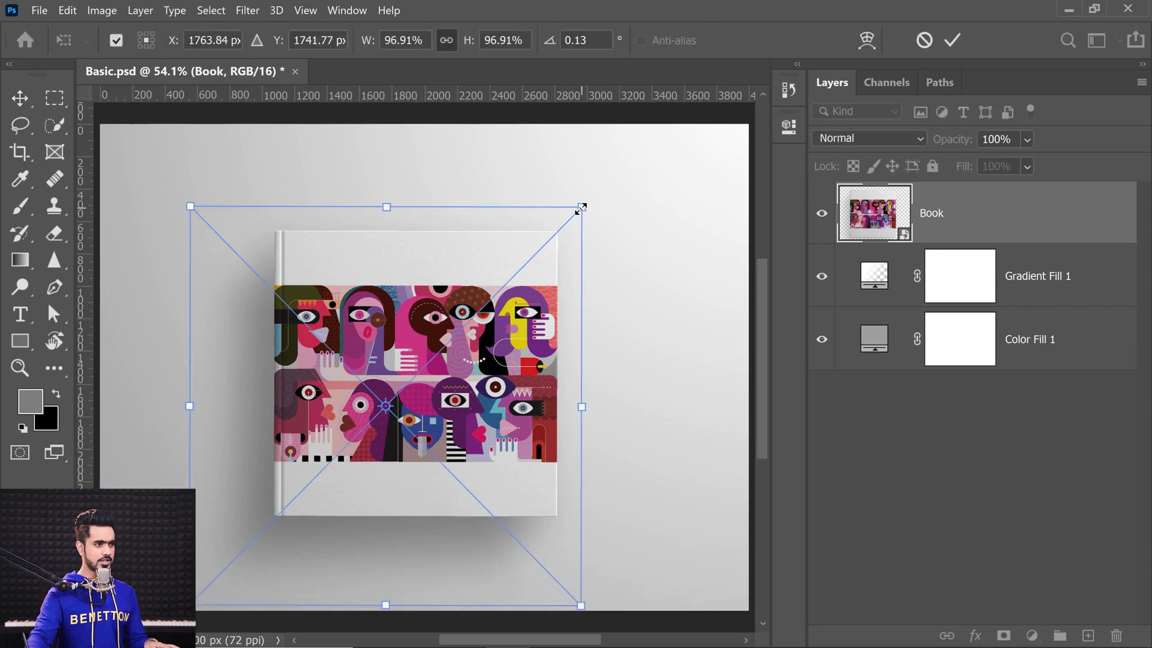
mouse_move(581, 208)
mouse_down()
mouse_move(536, 249)
mouse_move(620, 168)
mouse_move(522, 254)
mouse_move(617, 164)
mouse_move(555, 222)
mouse_move(568, 213)
mouse_up()
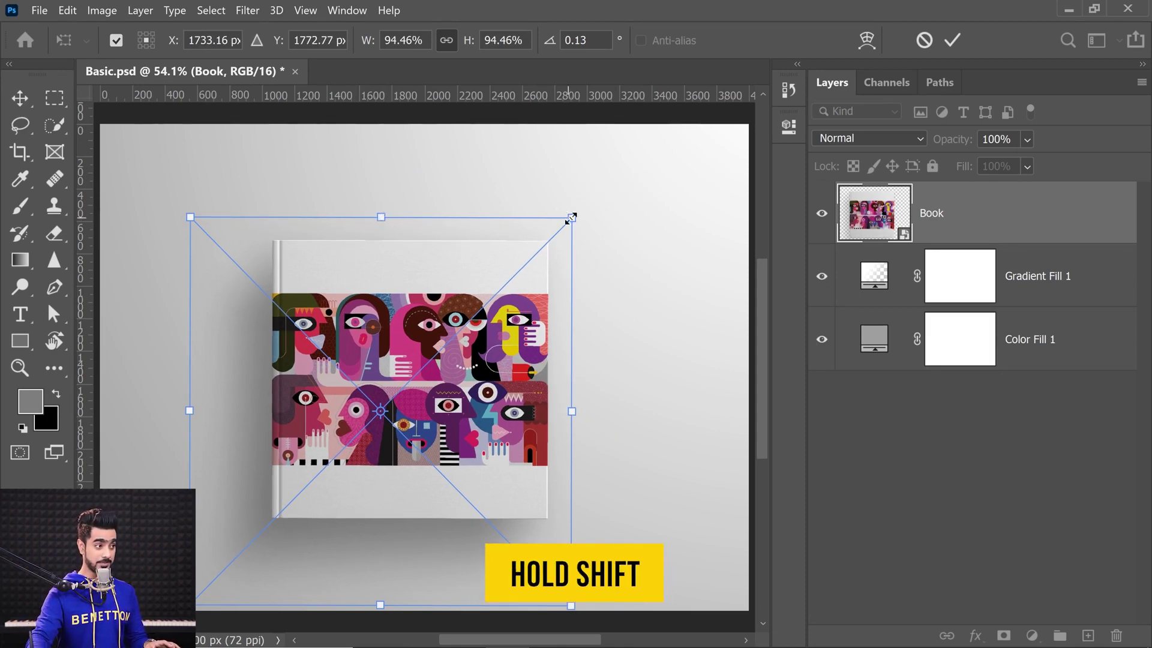
drag(572, 218, 574, 184)
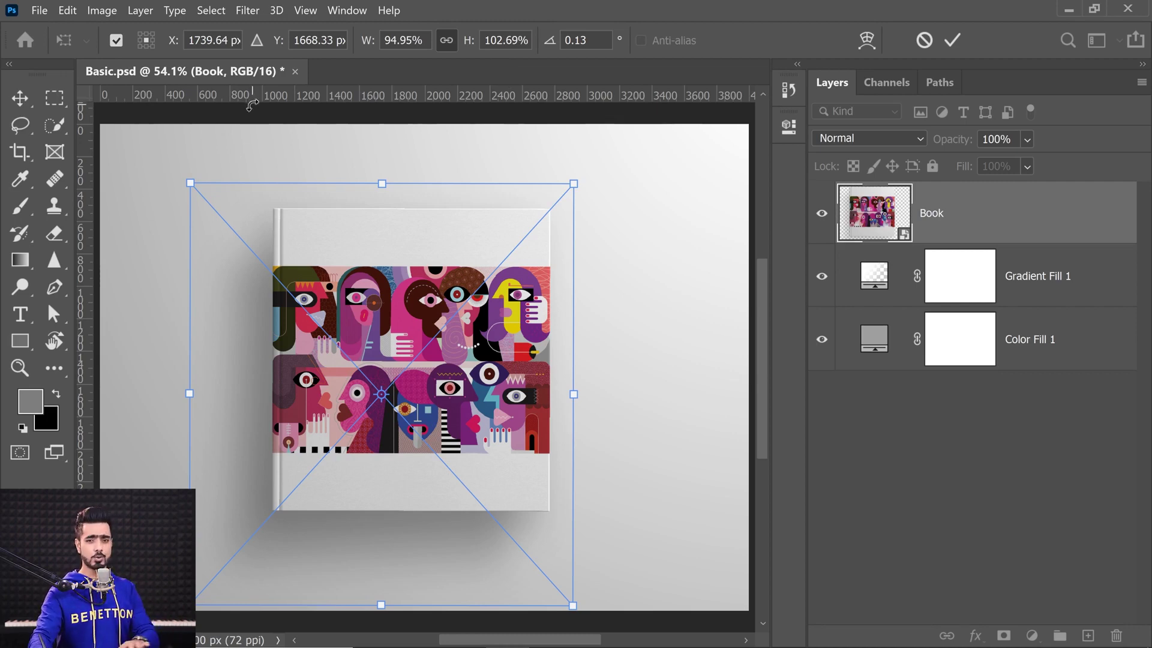
key(Return)
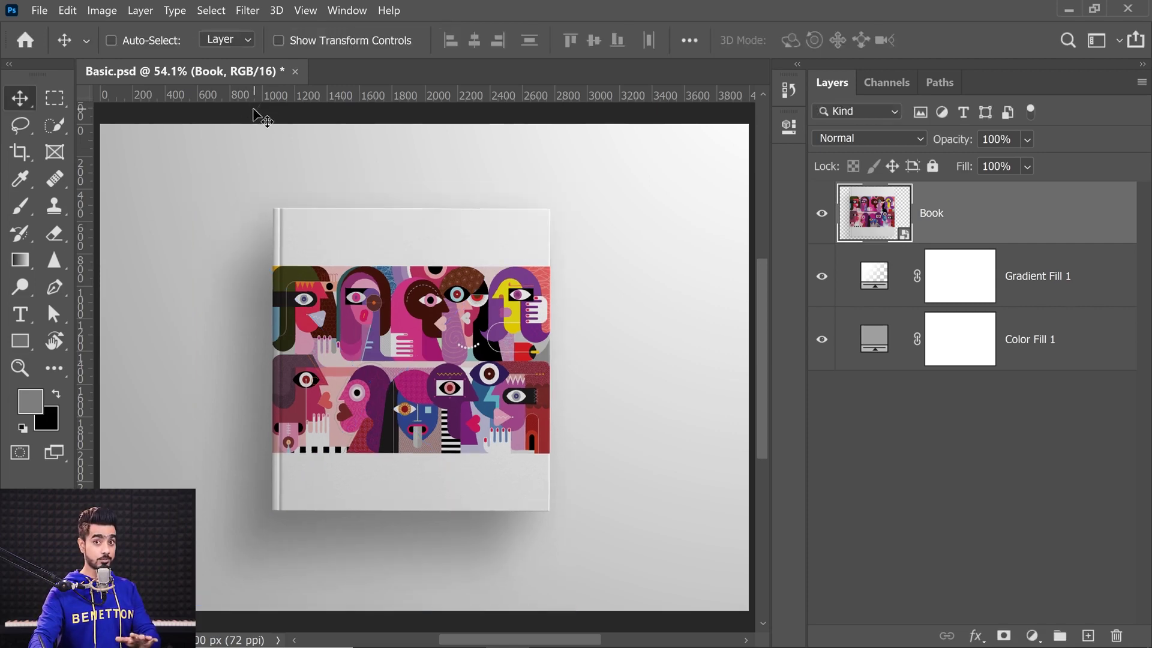
Examine the Use Legacy Free Transform option in the General preferences and leave the preferences without changes.
click(69, 10)
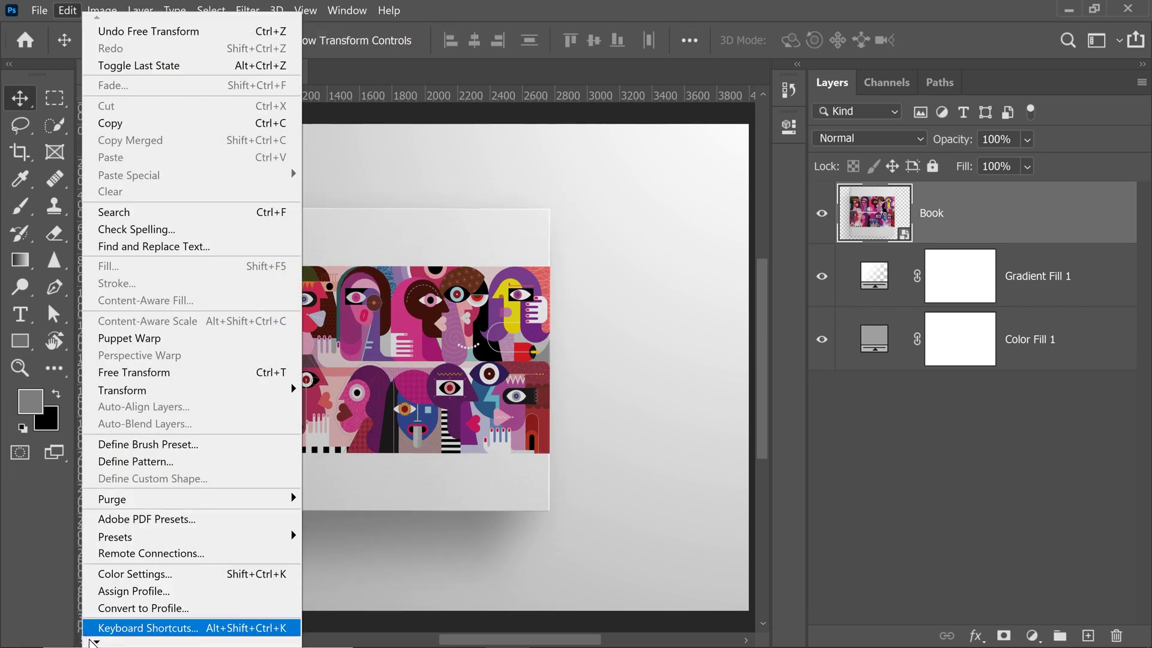
mouse_move(91, 643)
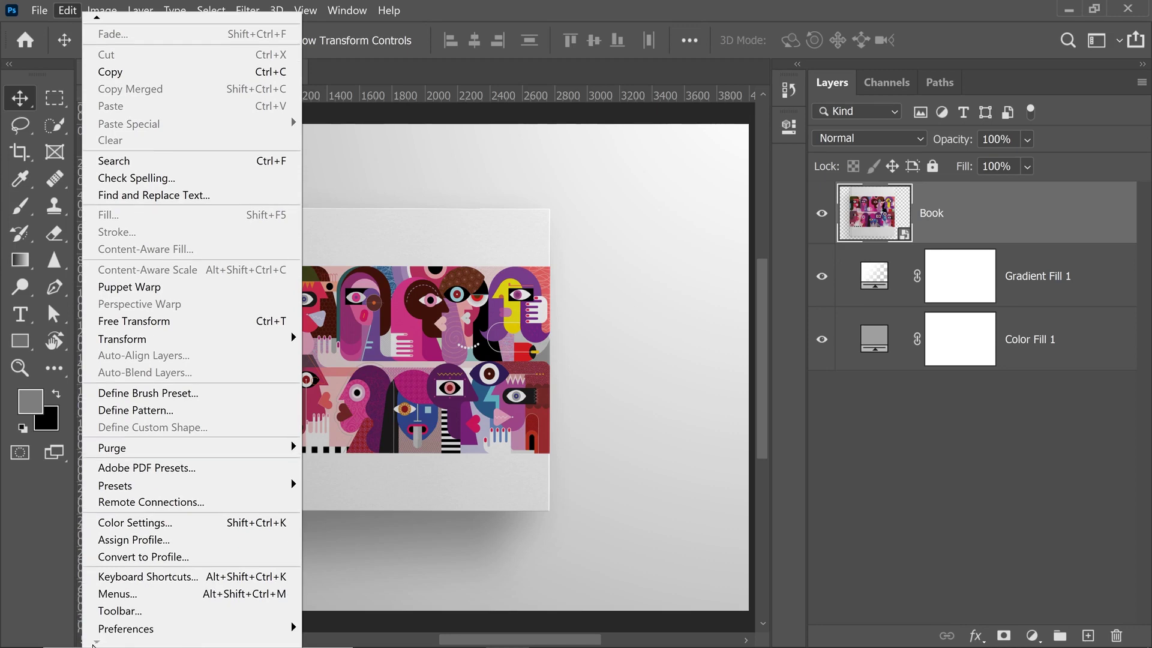
mouse_move(249, 630)
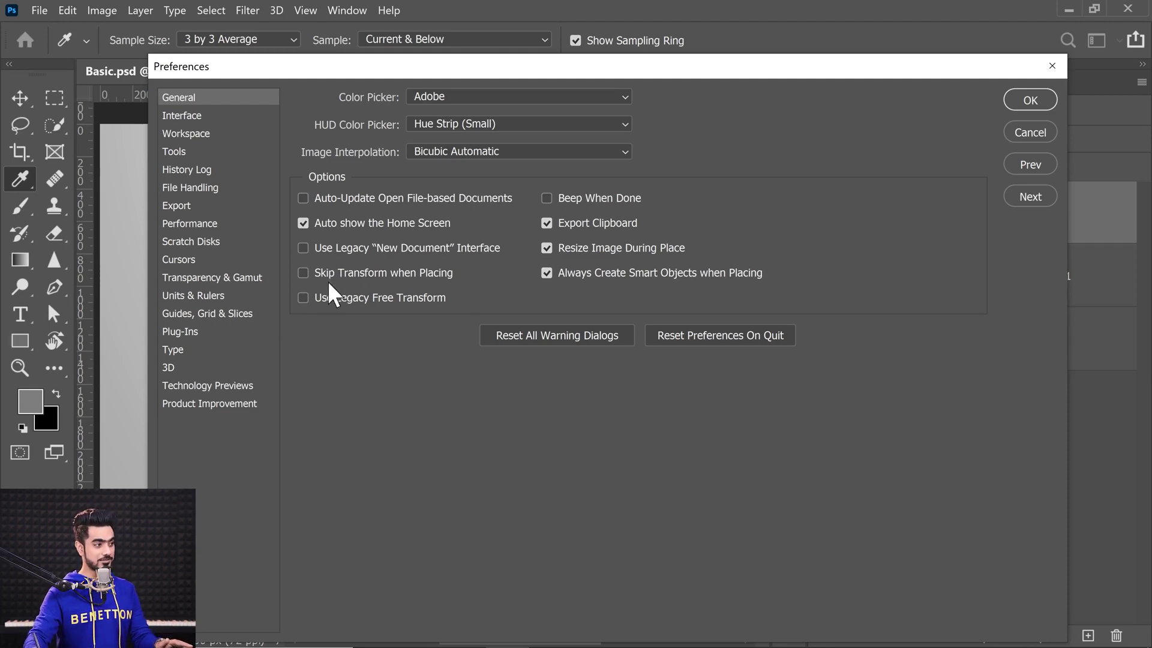
drag(372, 68, 410, 133)
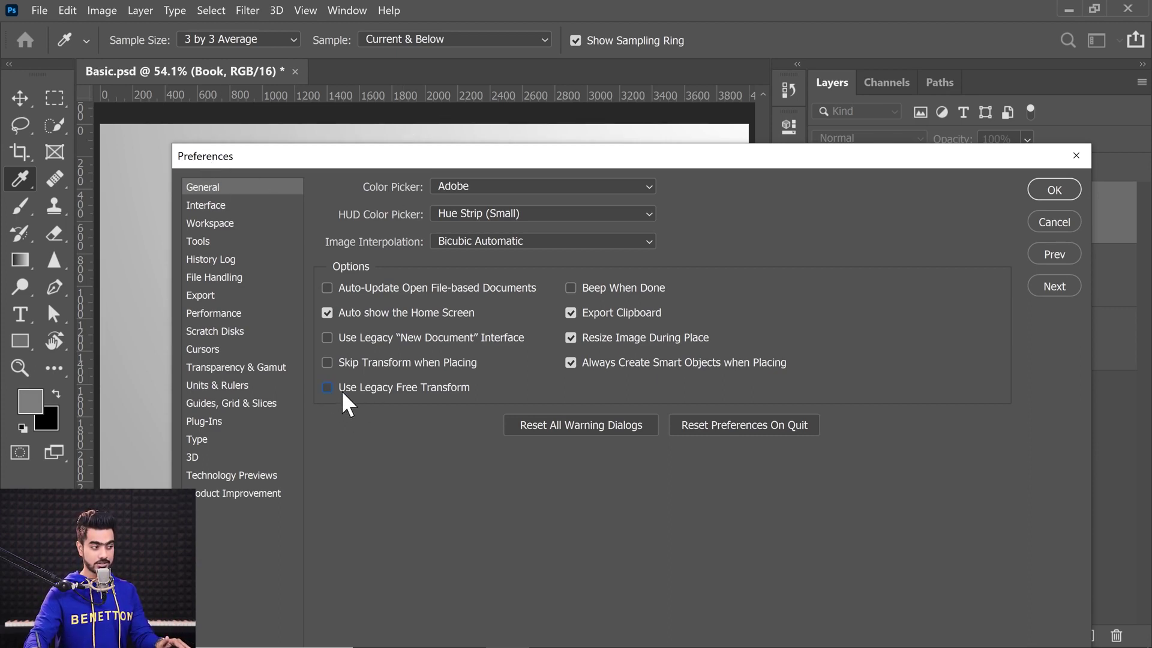
click(1053, 222)
key(v)
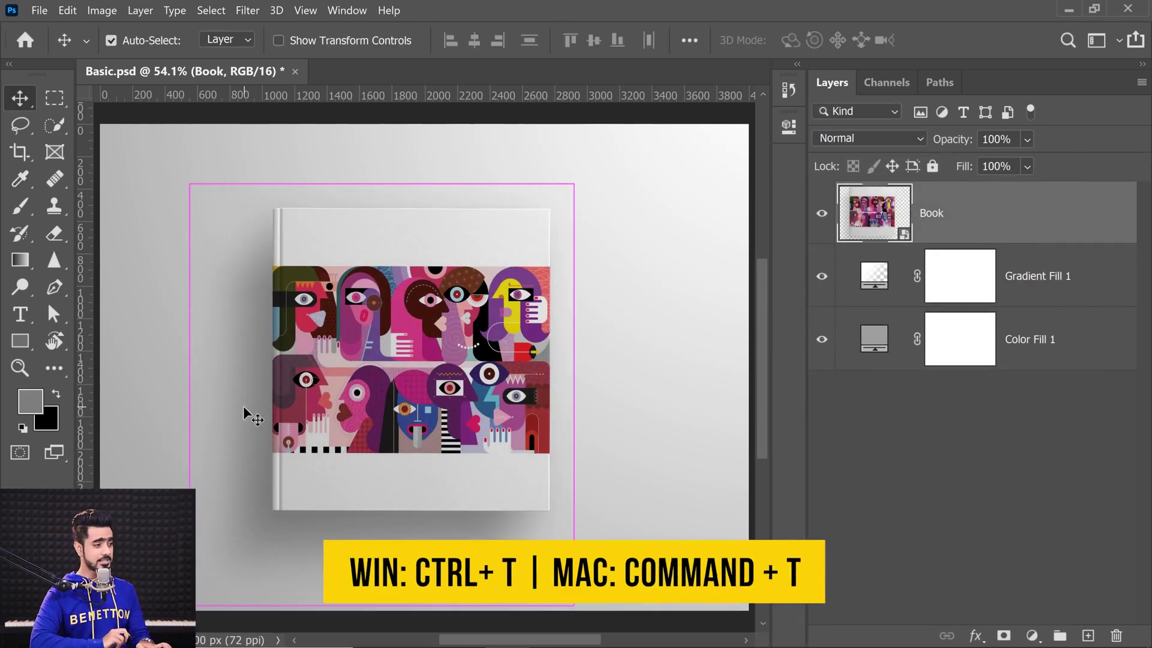
Start Free Transform on the Book layer and set its linked width and height to 100%.
key(ctrl+t)
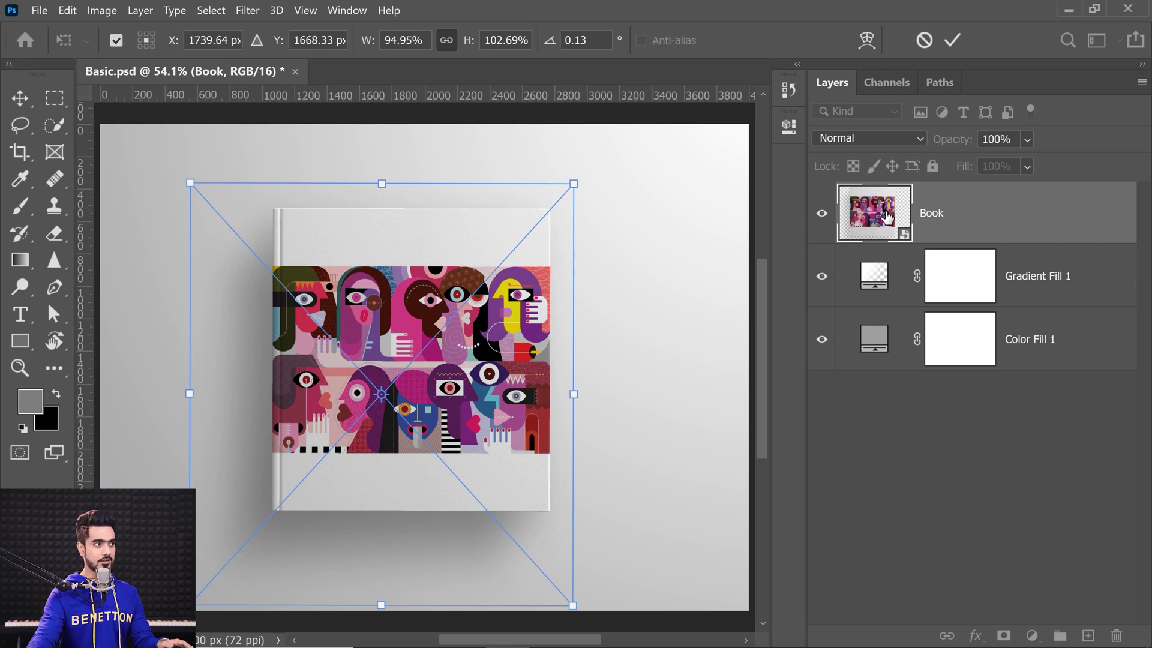
click(505, 40)
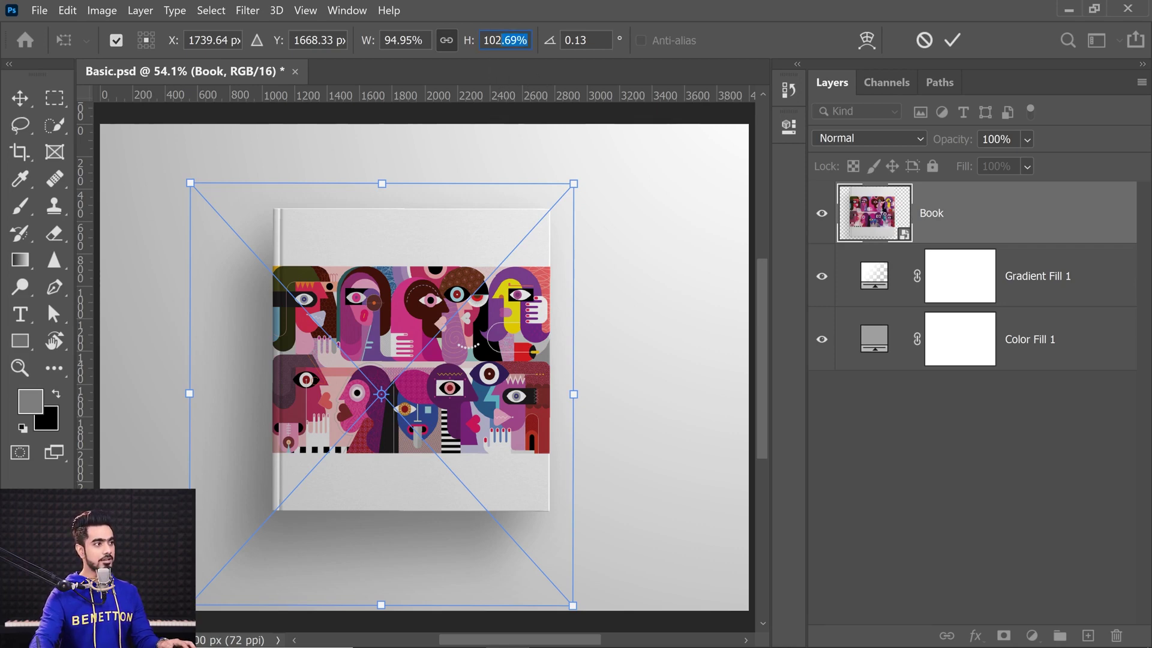
text(100)
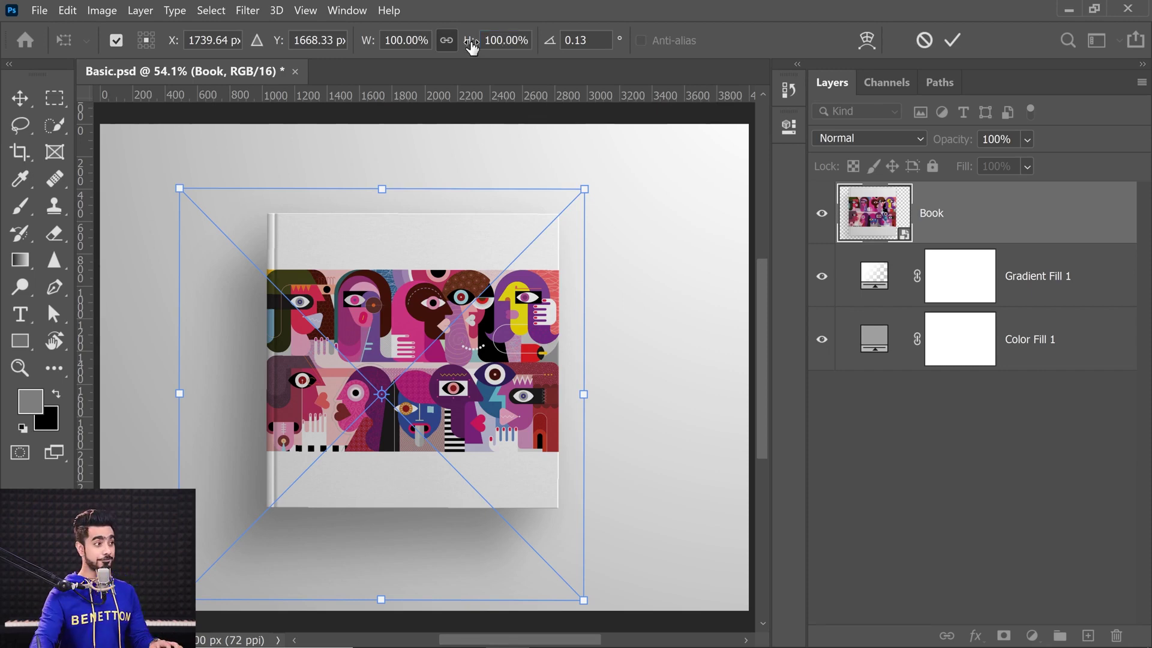
Try scaling the book proportionally to 126% and 75%, and return its linked width and height to 100%.
mouse_move(471, 46)
mouse_down()
mouse_move(497, 49)
mouse_move(452, 58)
mouse_up()
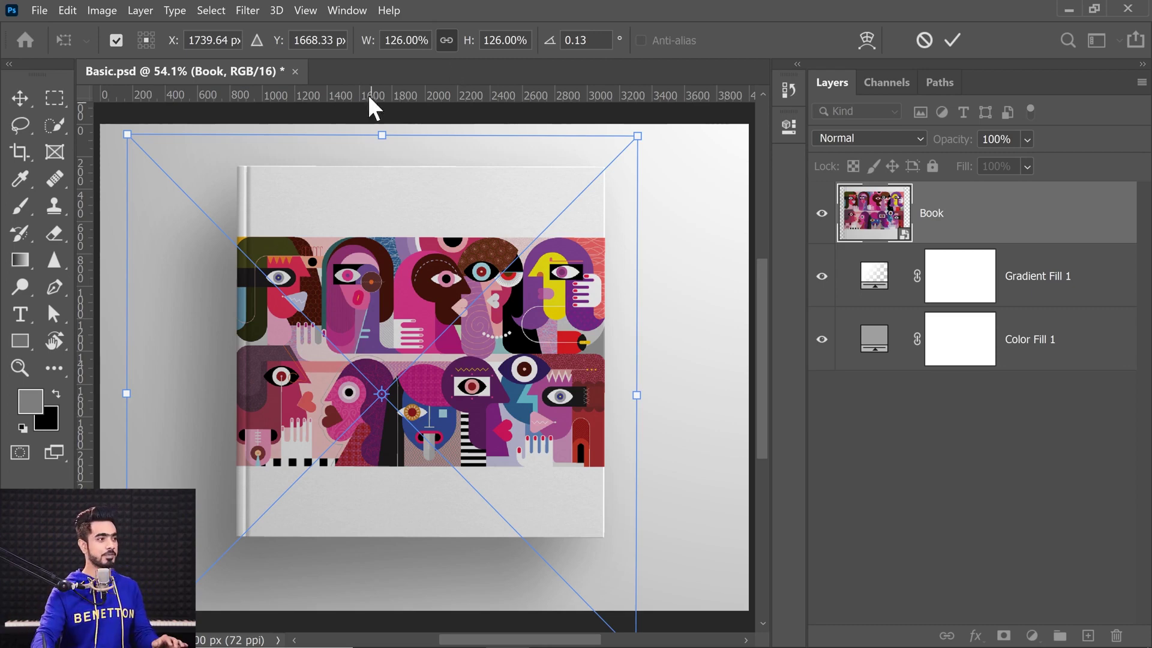
drag(467, 40, 414, 50)
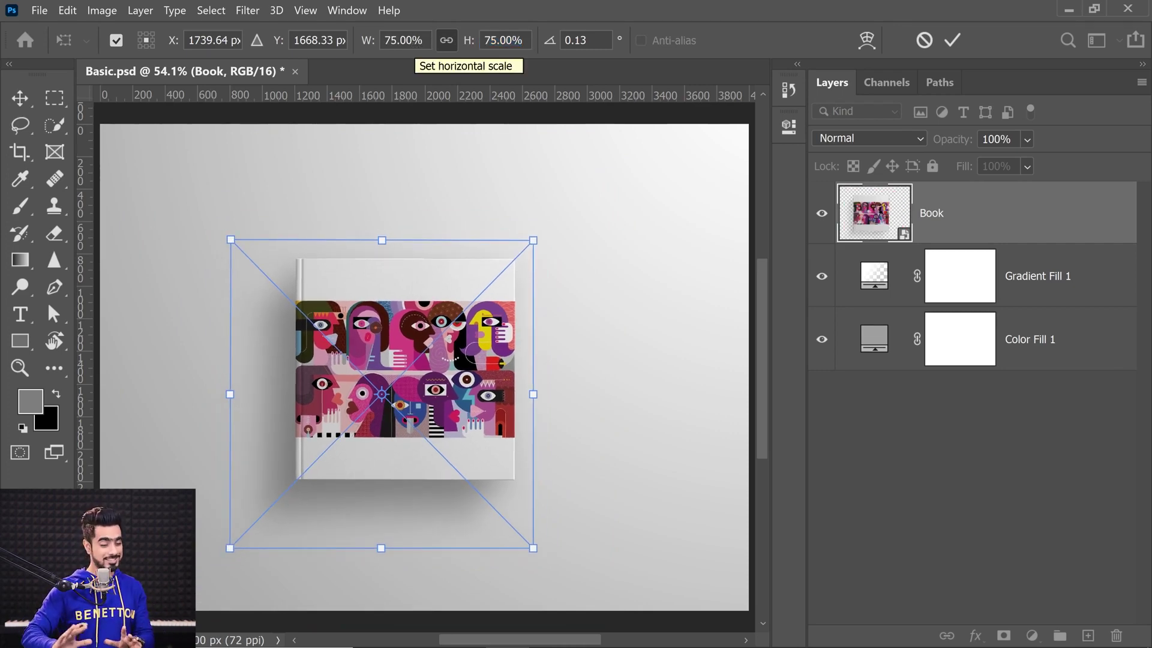
click(471, 40)
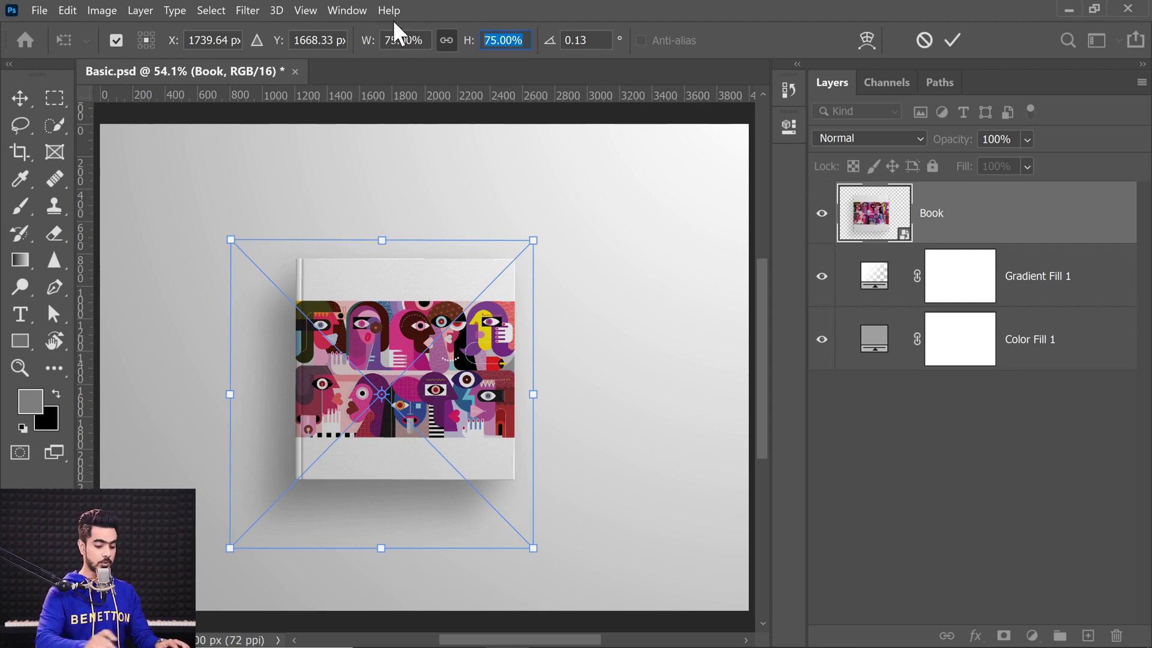
text(100)
key(Return)
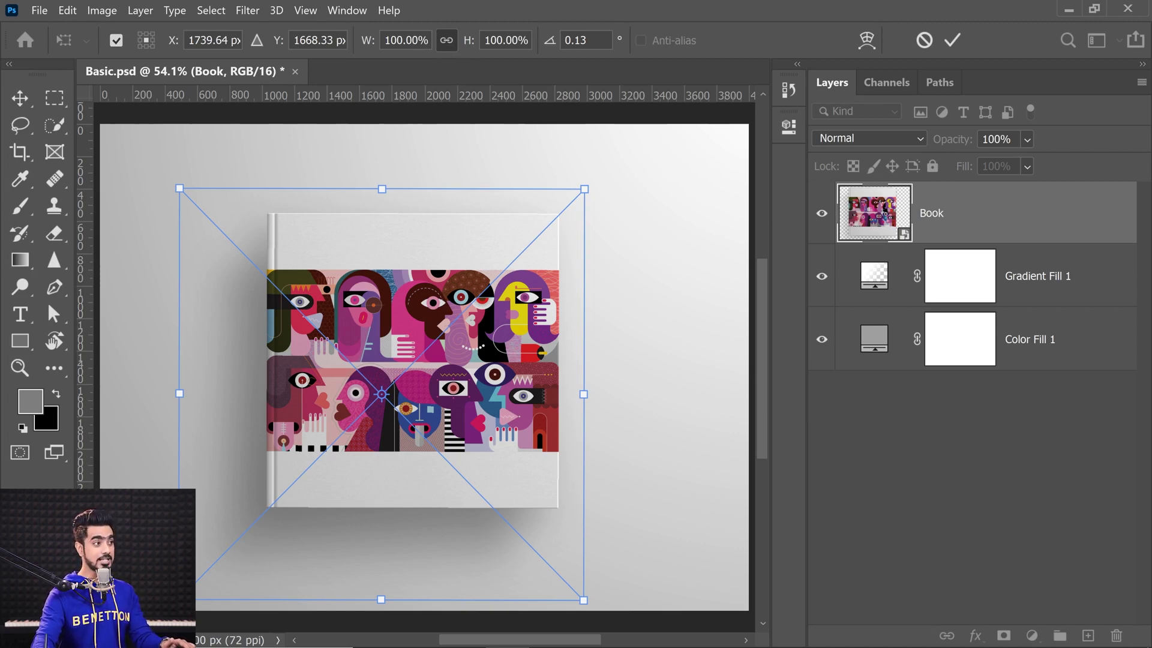
Scale the book proportionally to 73%, then unlink the proportions and set height to 115% and width to 125%.
drag(468, 48, 454, 48)
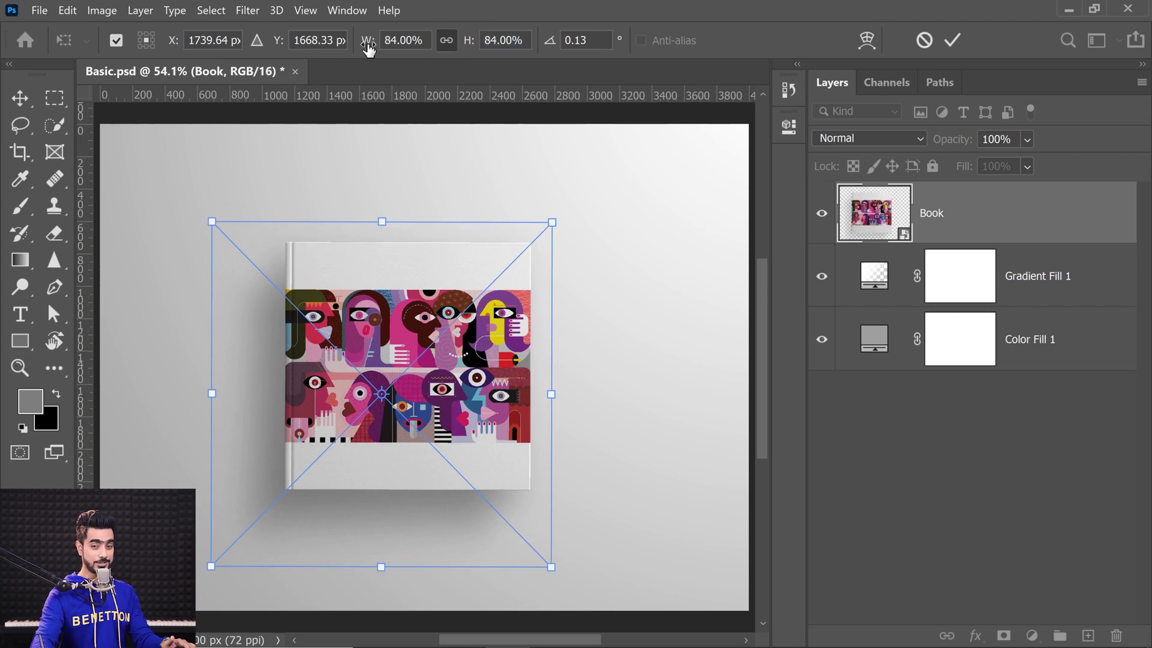
drag(370, 48, 359, 53)
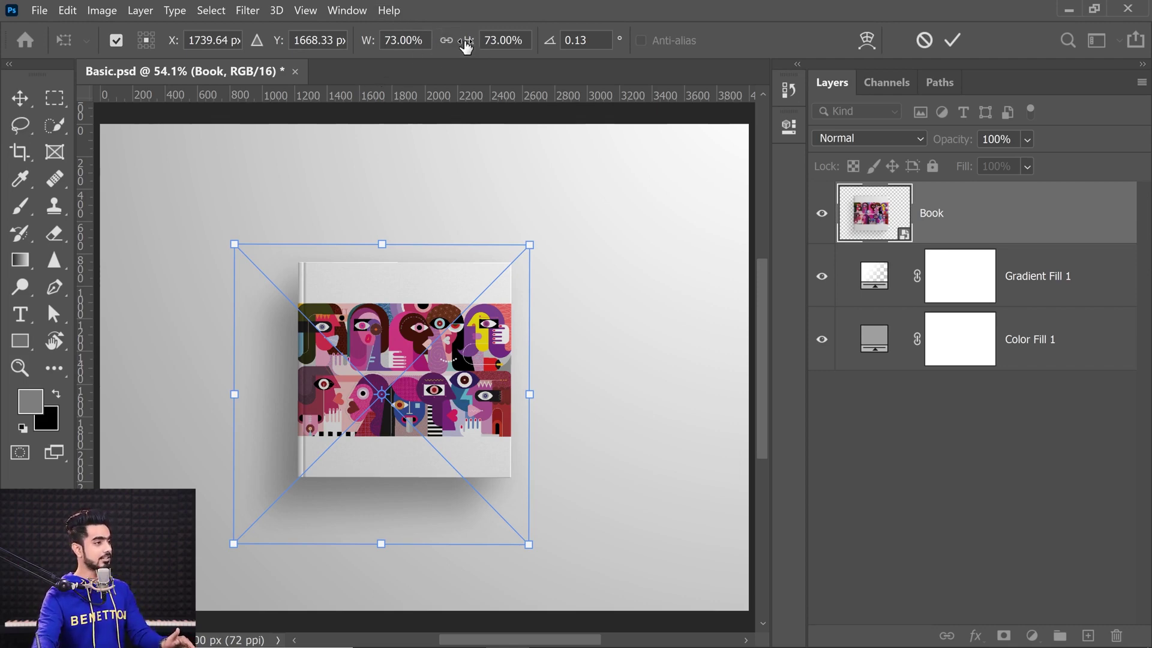
drag(468, 44, 502, 47)
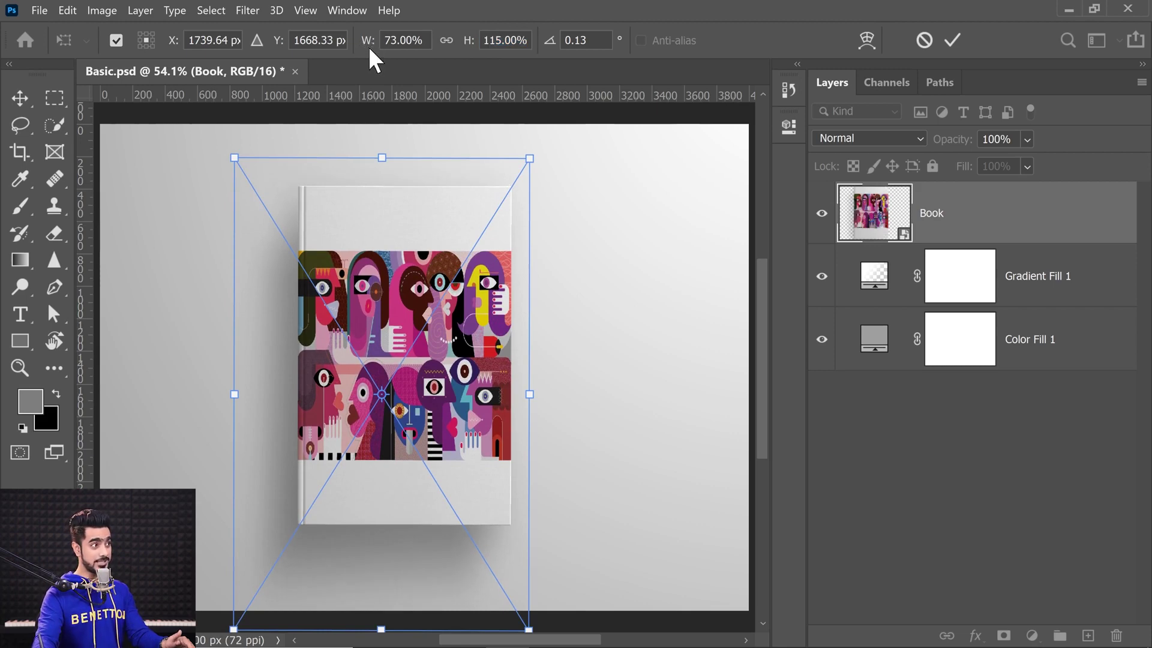
drag(369, 51, 412, 60)
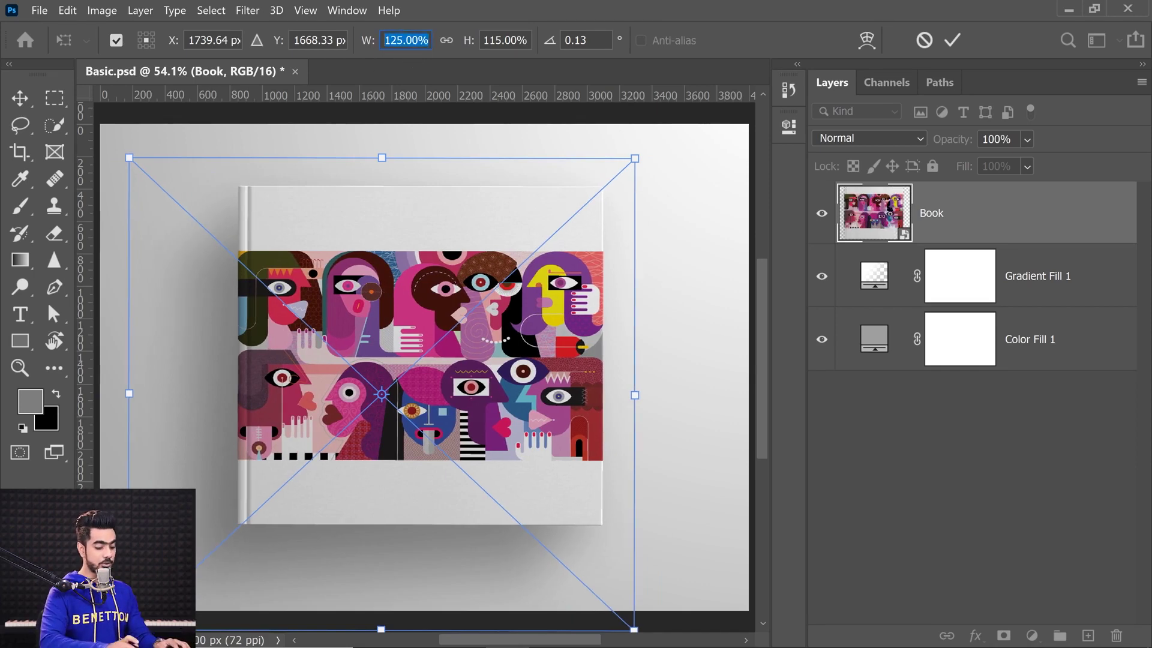
Restore the book's width and height to 100% separately and relink the proportions.
text(100)
key(Tab)
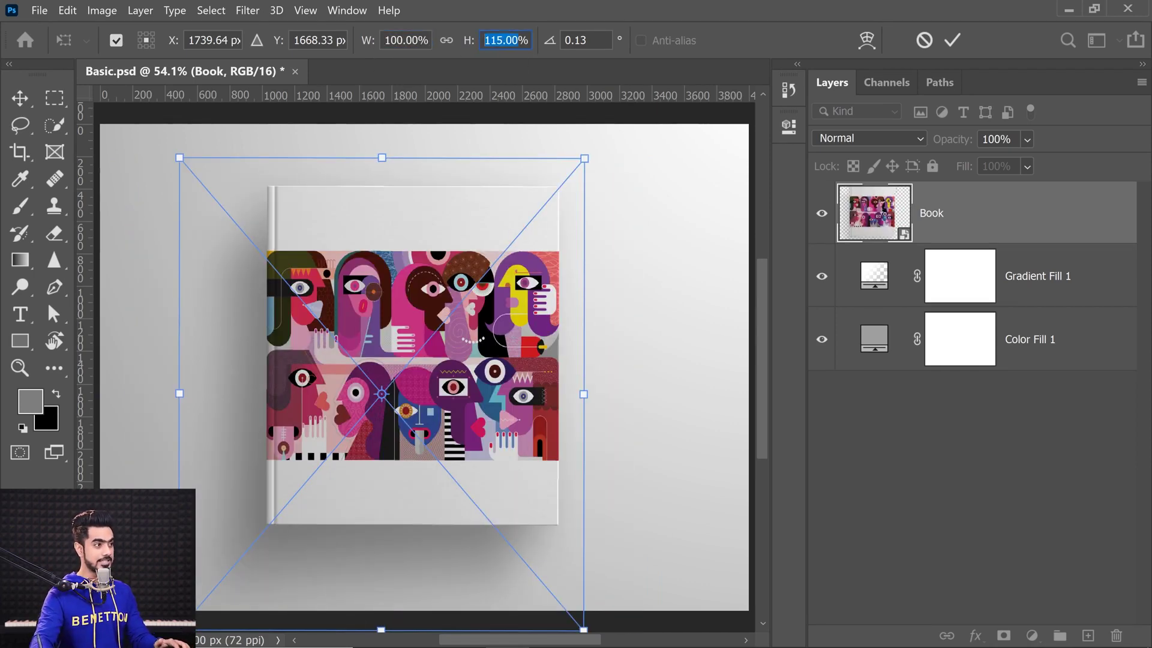
text(100%)
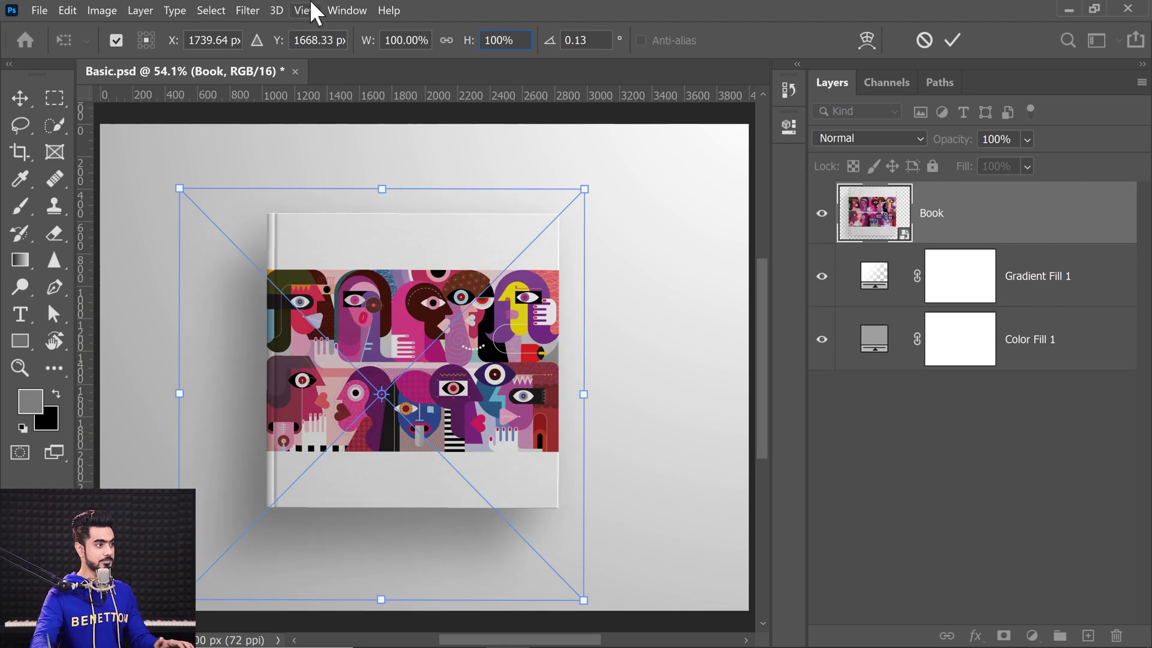
click(445, 39)
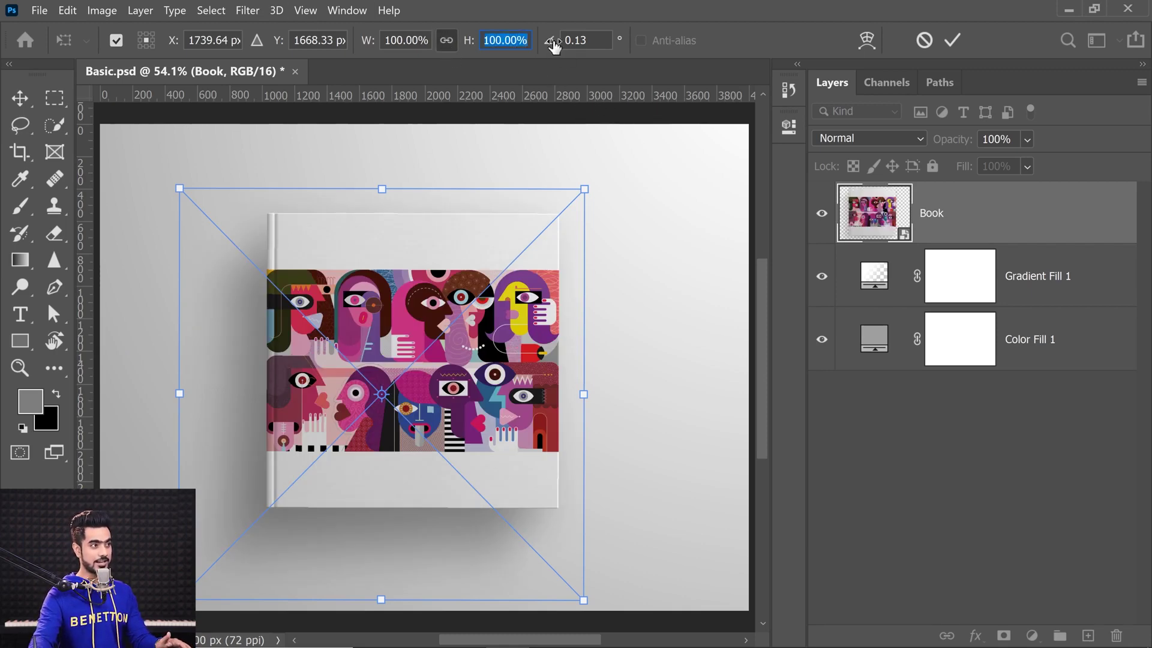
Try rotating the book to 1.66° and set its rotation angle to 0°.
drag(556, 47, 678, 48)
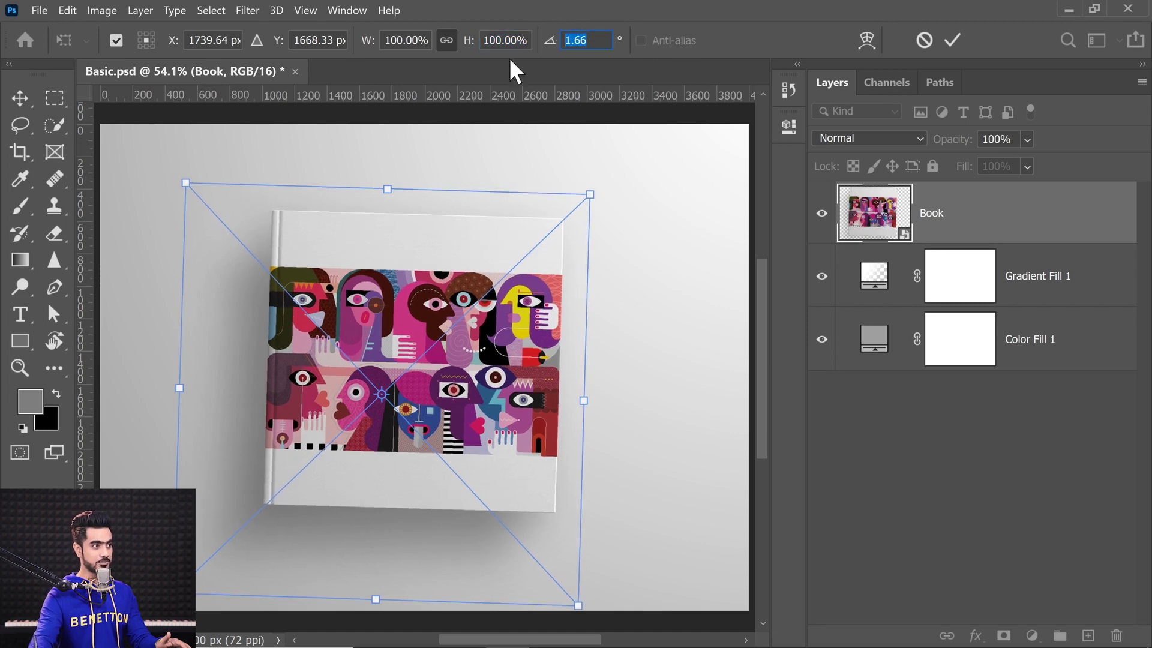
text(0)
key(Return)
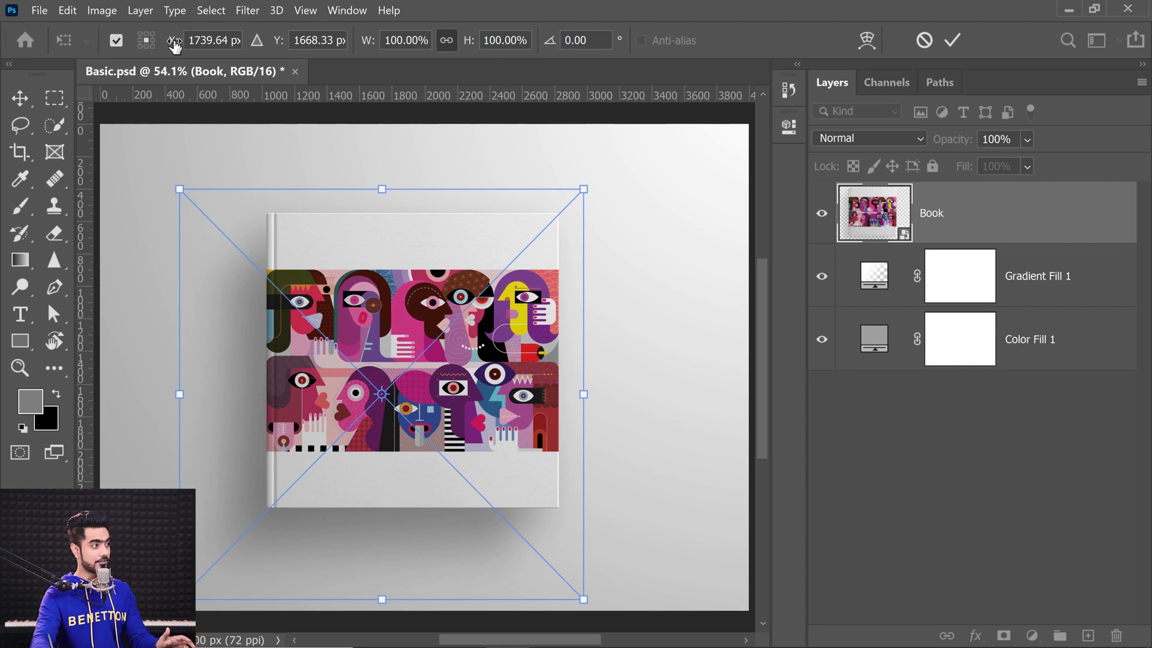
Try shifting the book horizontally and vertically by changing its X and Y position values.
mouse_move(173, 48)
mouse_down()
mouse_move(198, 48)
mouse_move(180, 48)
mouse_up()
drag(273, 41, 420, 54)
mouse_move(174, 46)
mouse_down()
mouse_move(198, 48)
mouse_move(190, 58)
mouse_up()
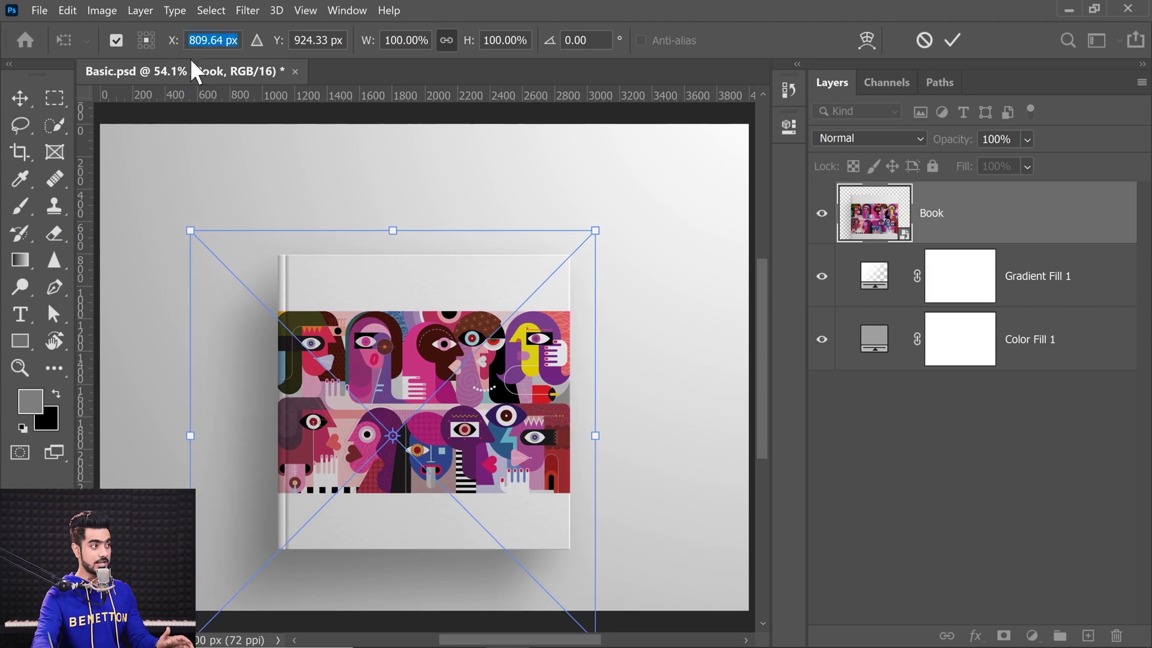
Turn on relative positioning, set the book's X and Y offsets to 0 px, and commit the transform.
click(257, 41)
drag(262, 363, 263, 366)
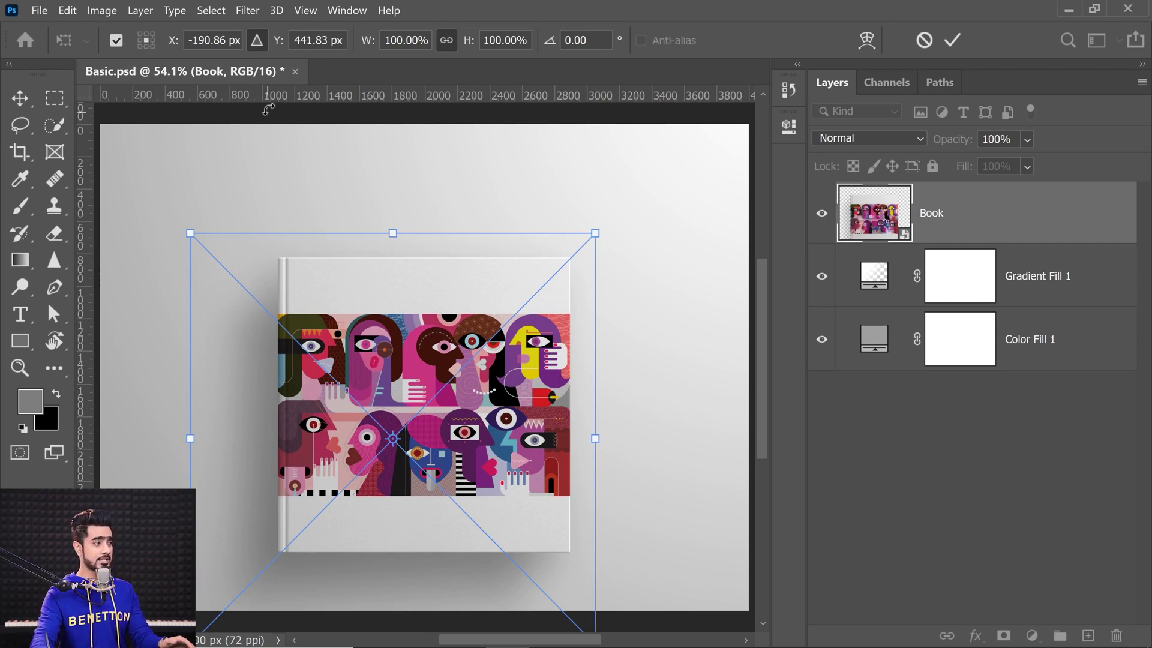
click(318, 40)
text(0)
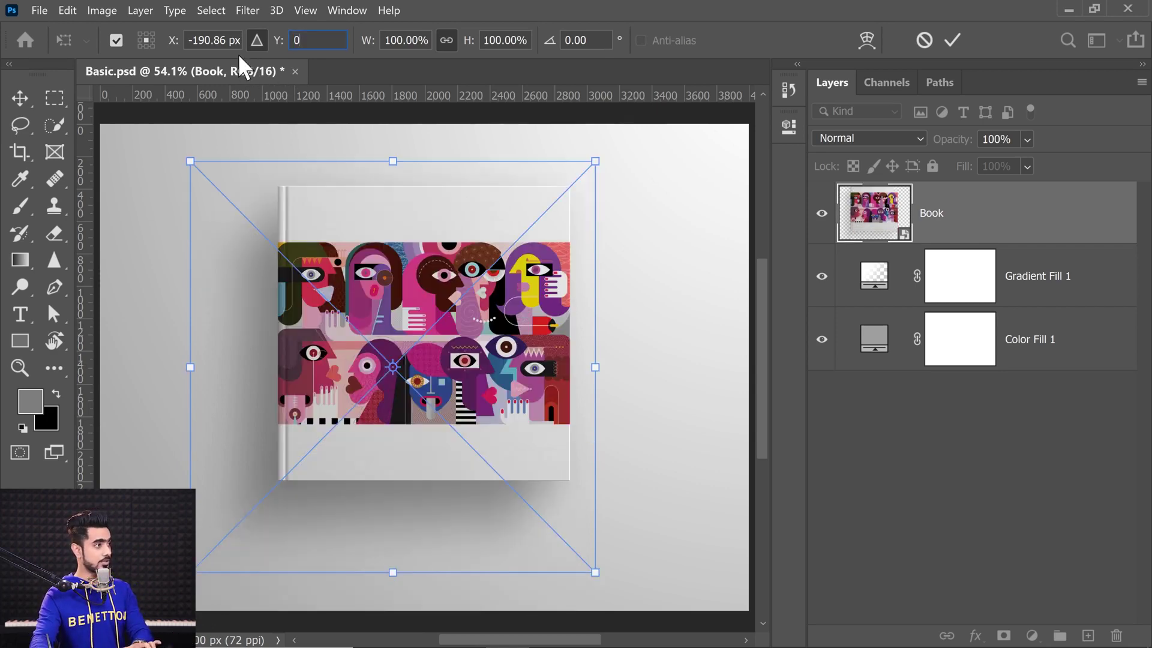
click(189, 40)
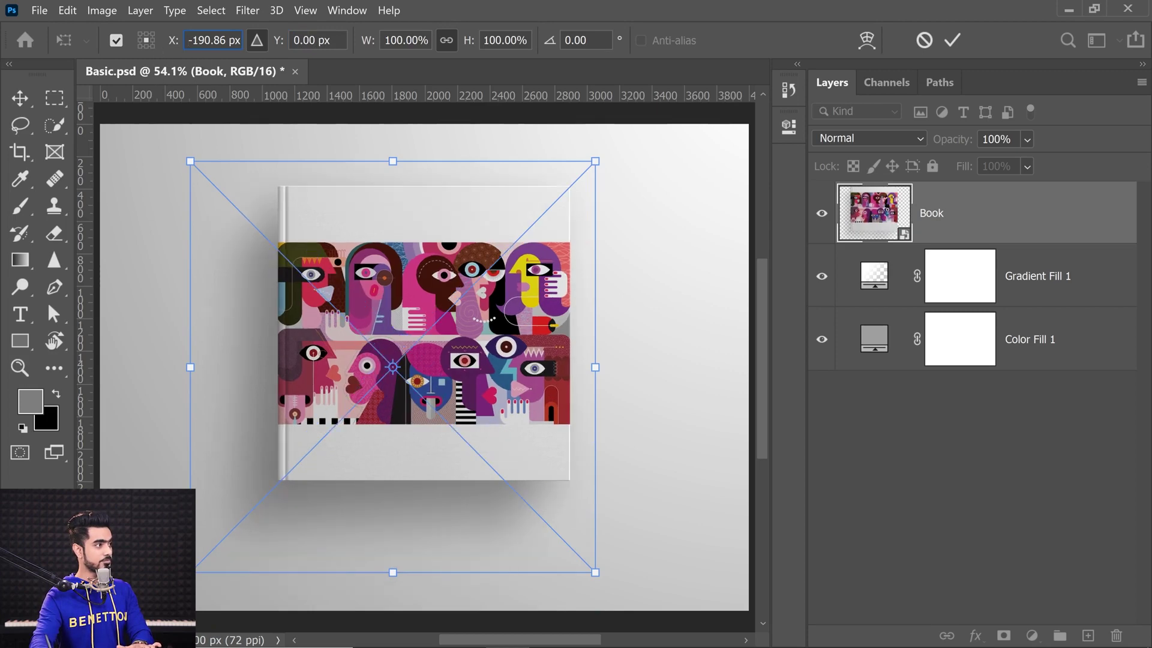
drag(189, 40, 279, 42)
text(00)
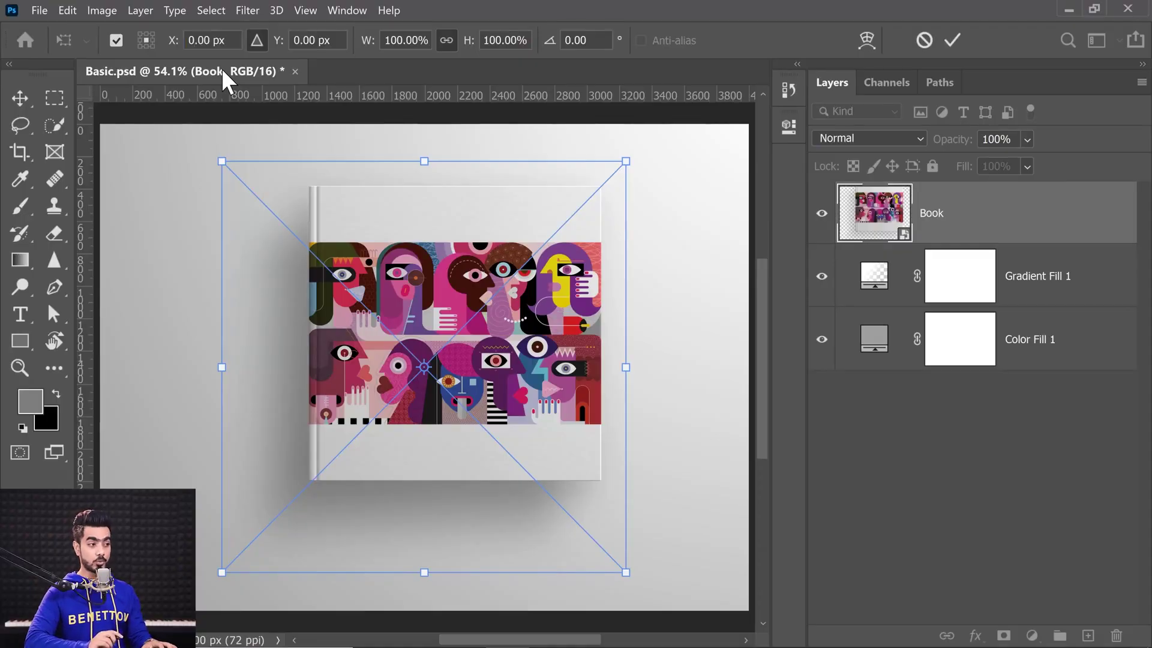
key(Return)
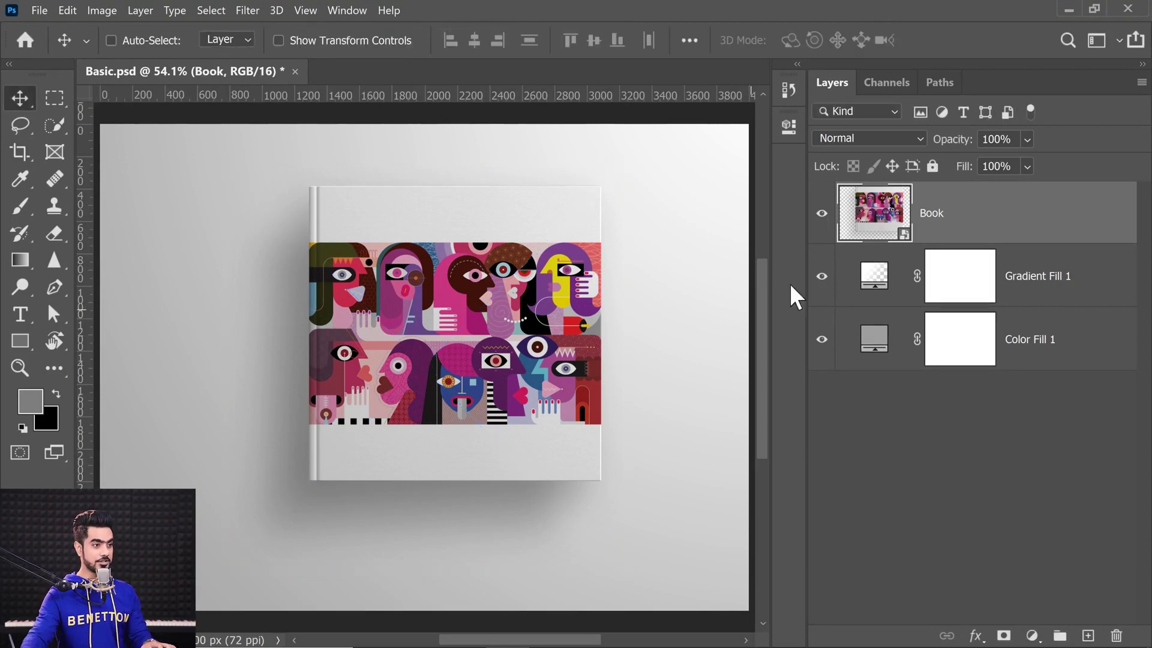
Rasterize the Book layer and free-transform it with a 5.27° horizontal skew and a -4.05° vertical skew.
right_click(994, 213)
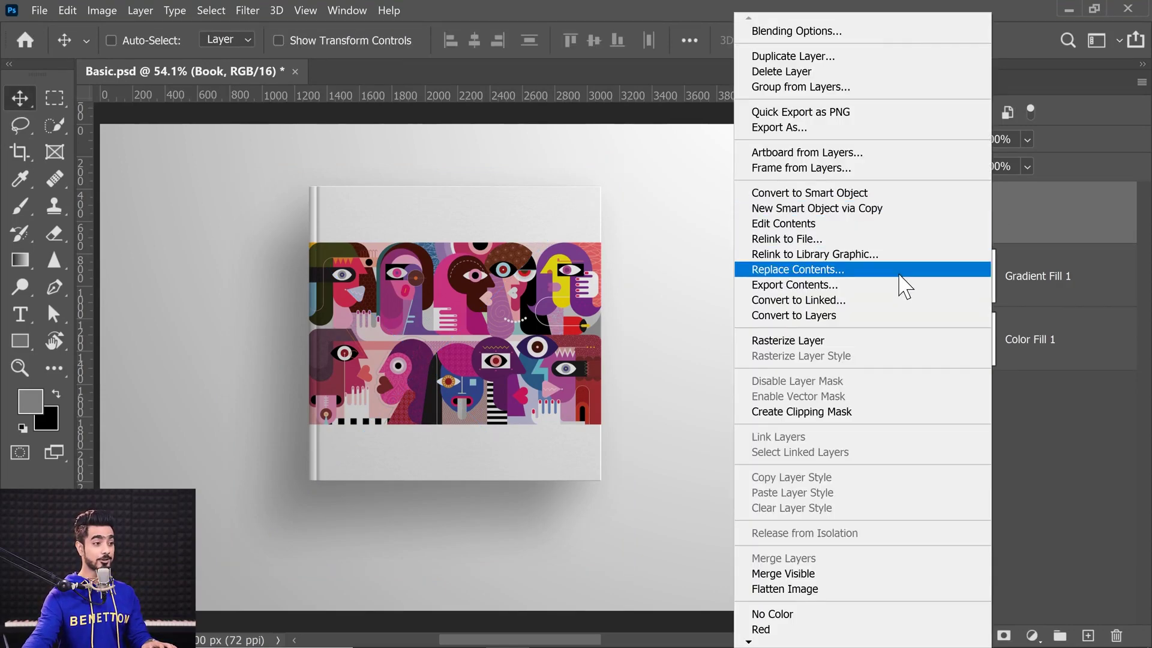
click(857, 340)
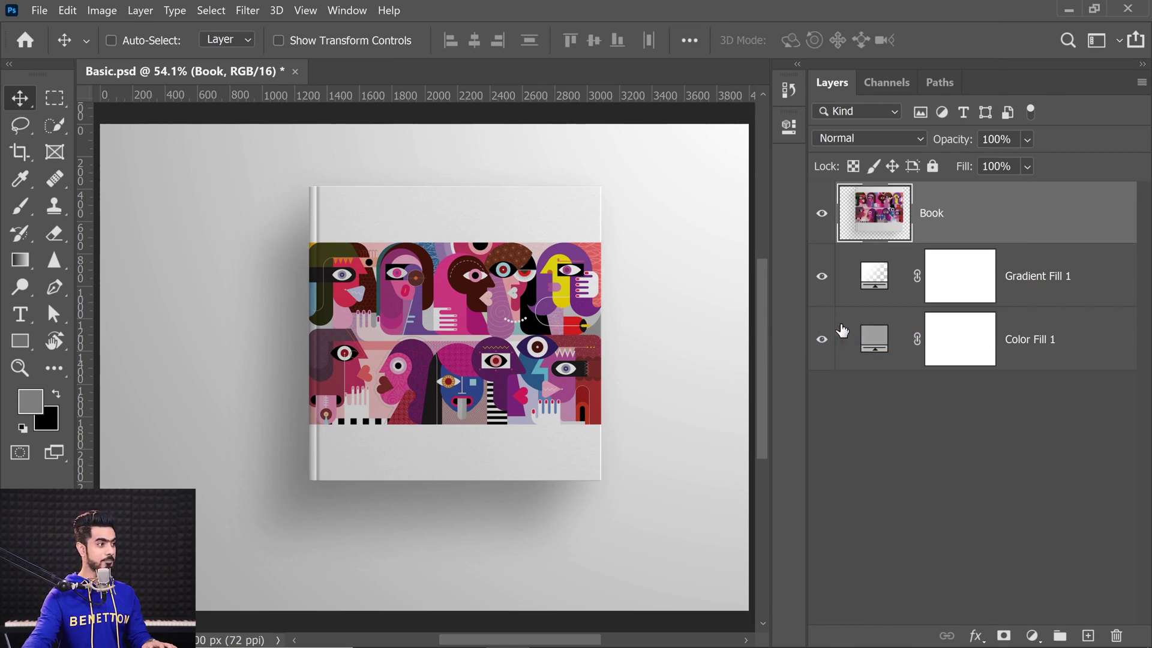
key(ctrl+t)
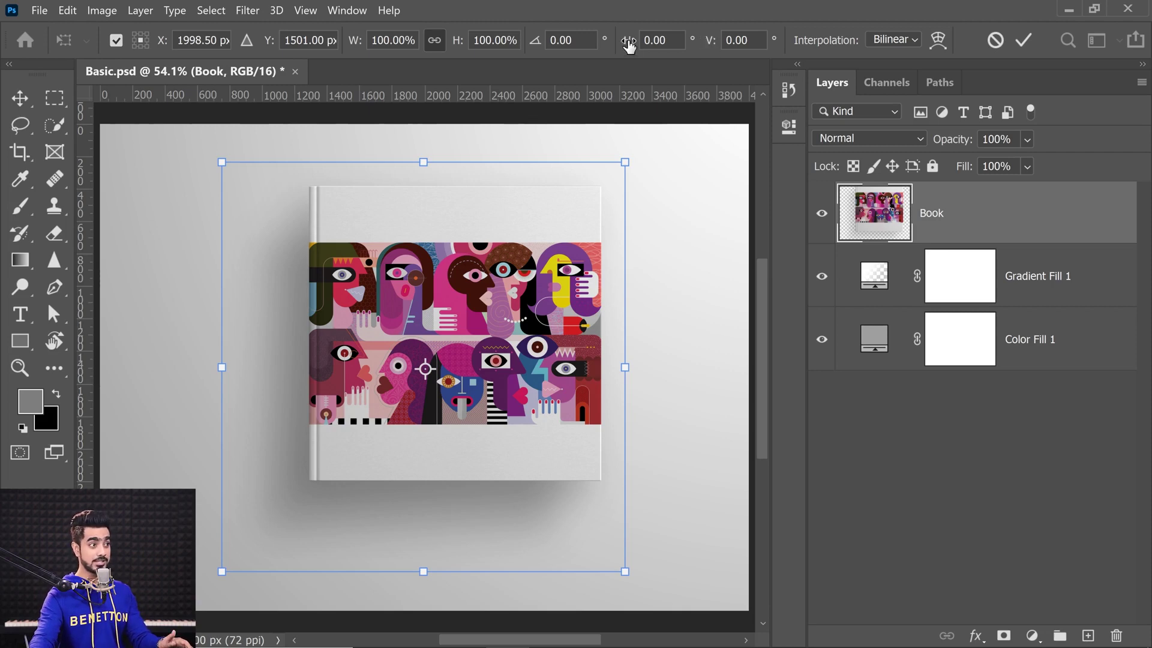
drag(629, 40, 954, 37)
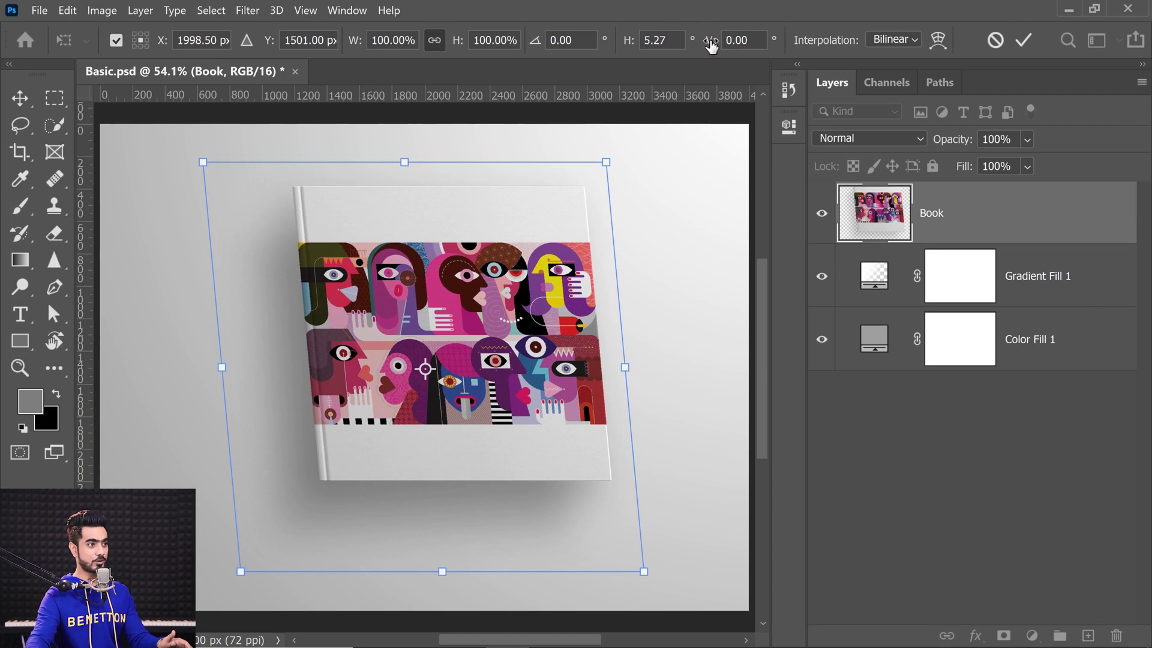
drag(710, 43, 1062, 75)
drag(699, 50, 3, 111)
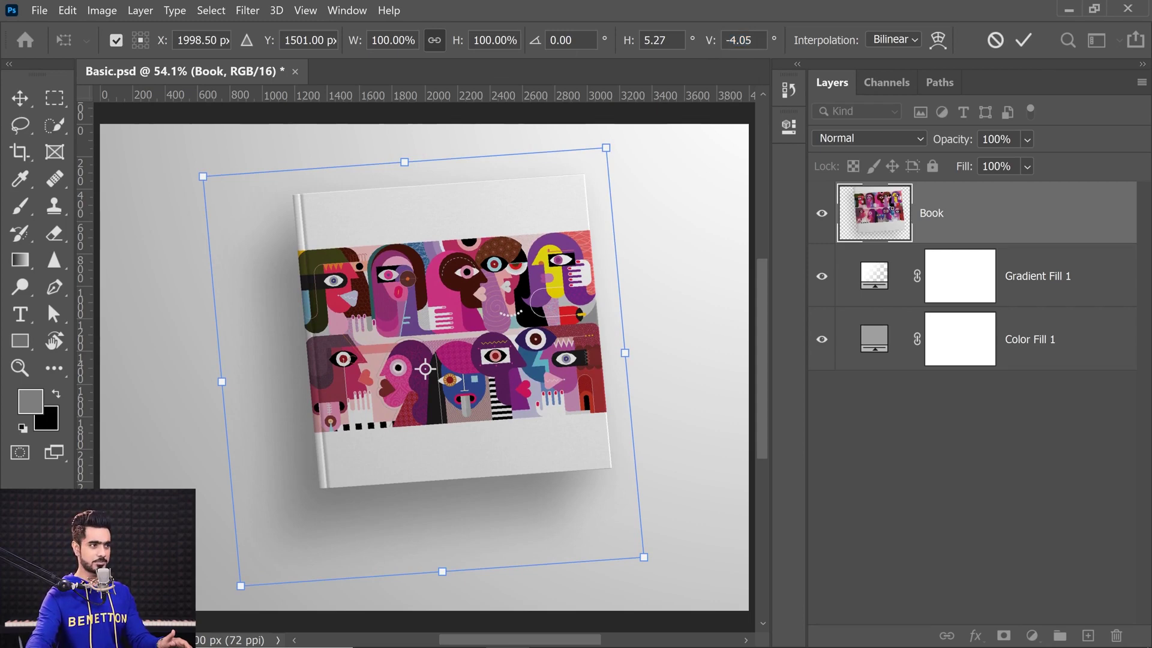
Reset the book's vertical and horizontal skew to 0°.
click(743, 39)
text(0)
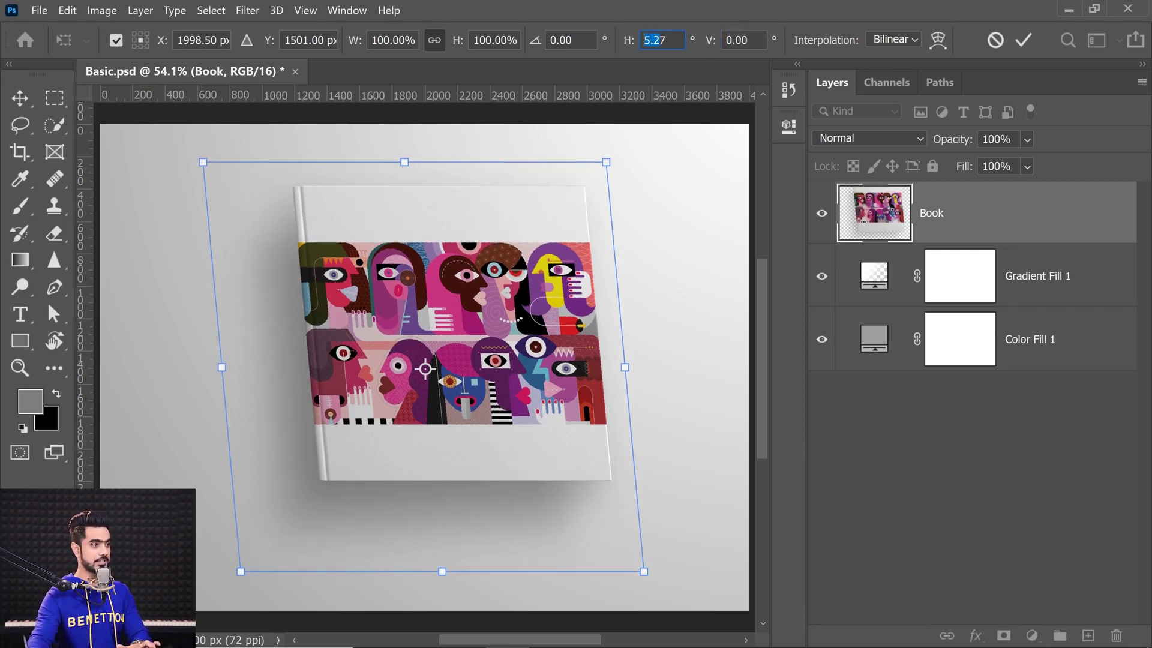
text(0)
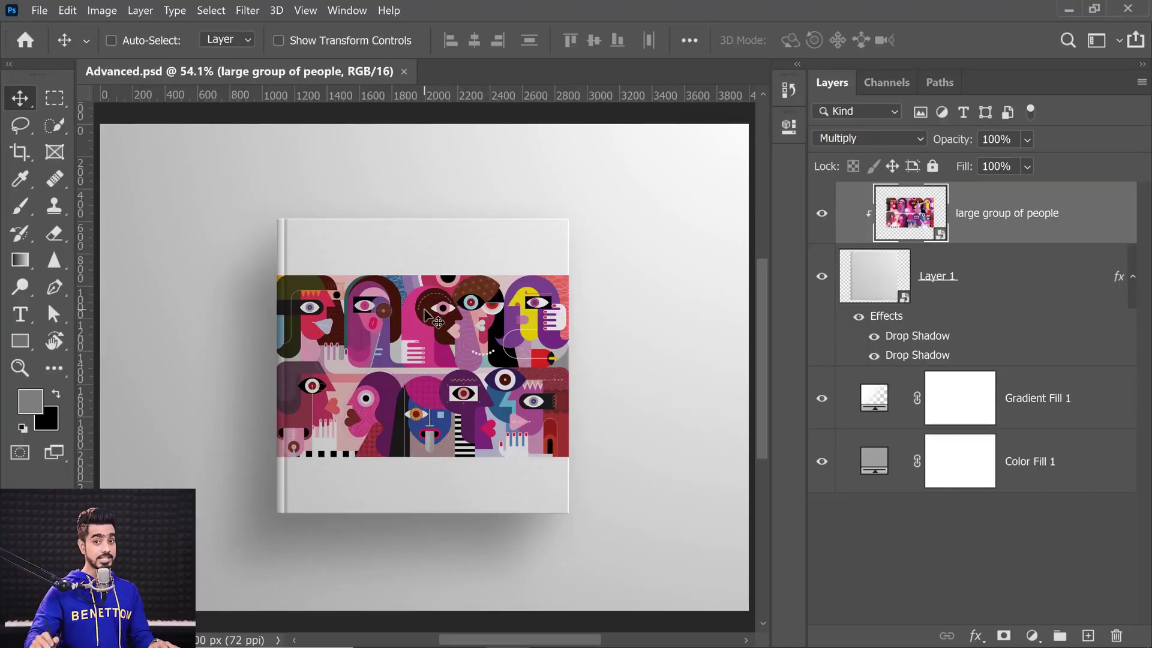
In Advanced.psd, hide every layer except Color Fill 1 to view the solid background.
click(822, 214)
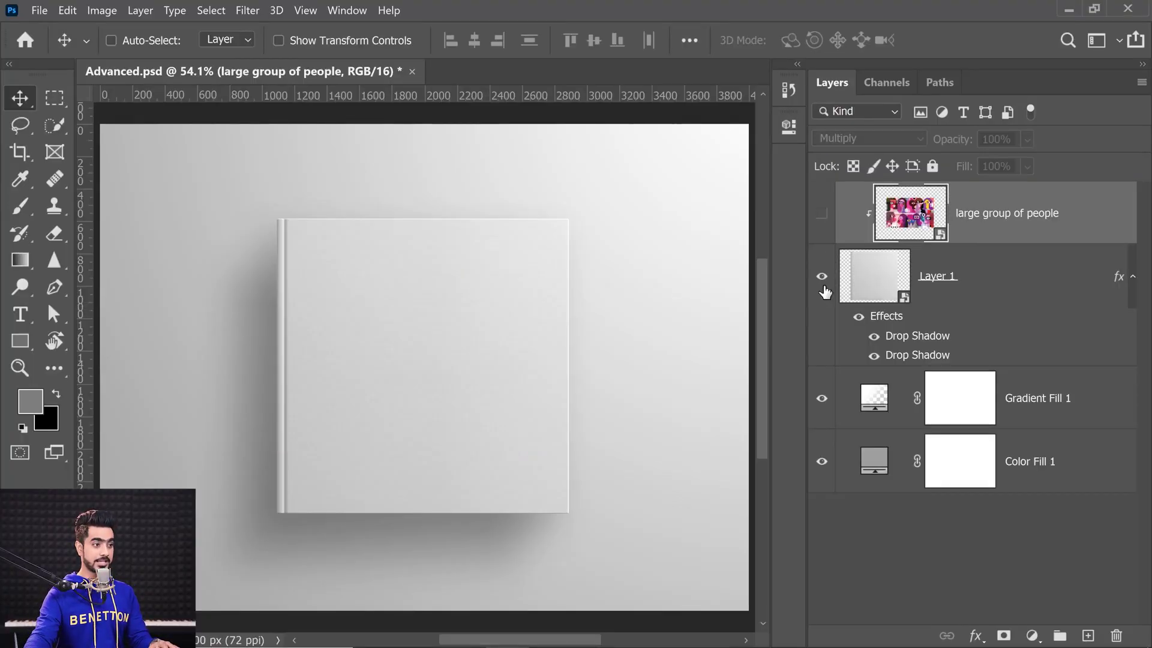
click(822, 276)
click(822, 461)
alt+click(822, 462)
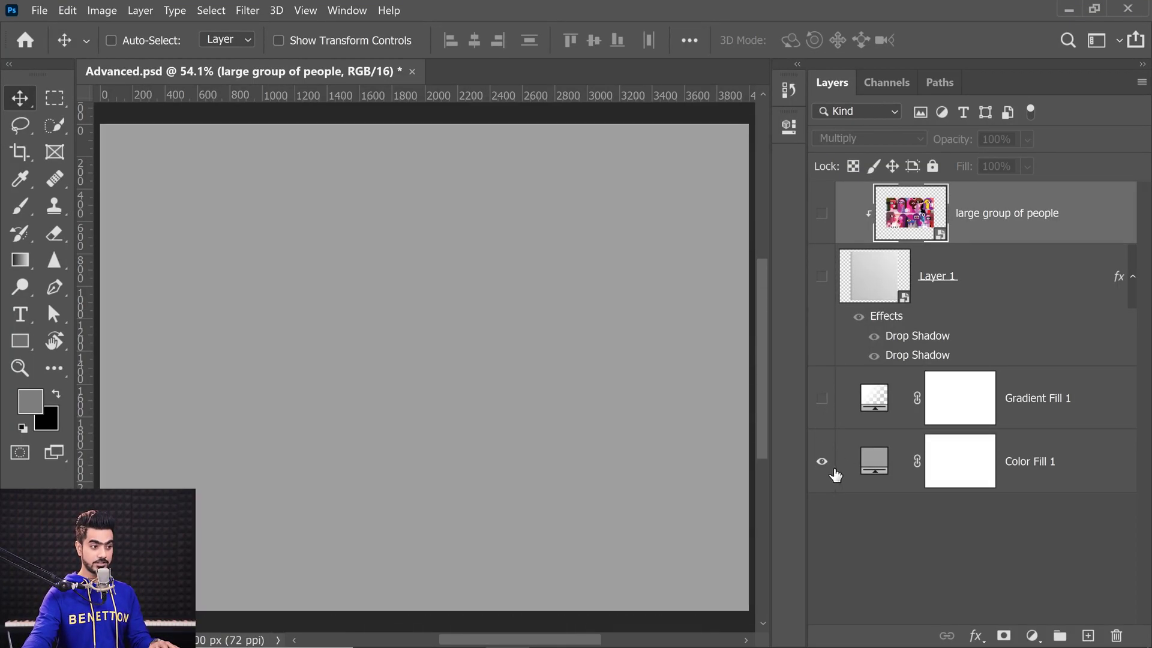
Show Gradient Fill 1 and Layer 1, and switch Layer 1's effects off and on to compare the shadows.
click(821, 400)
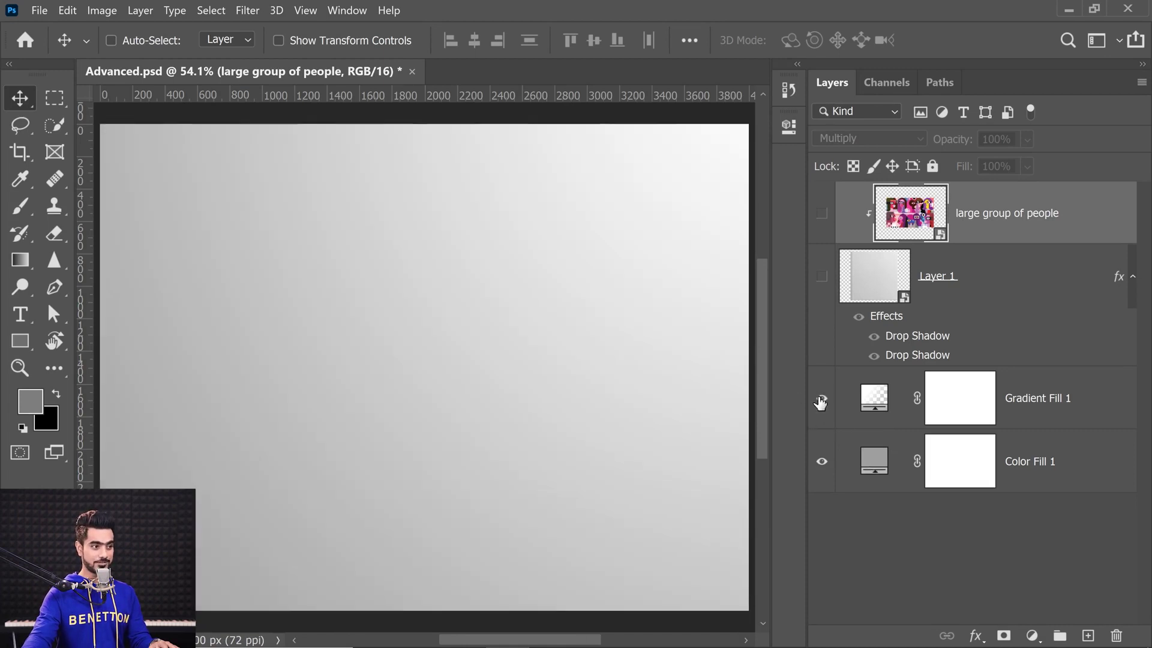
click(822, 279)
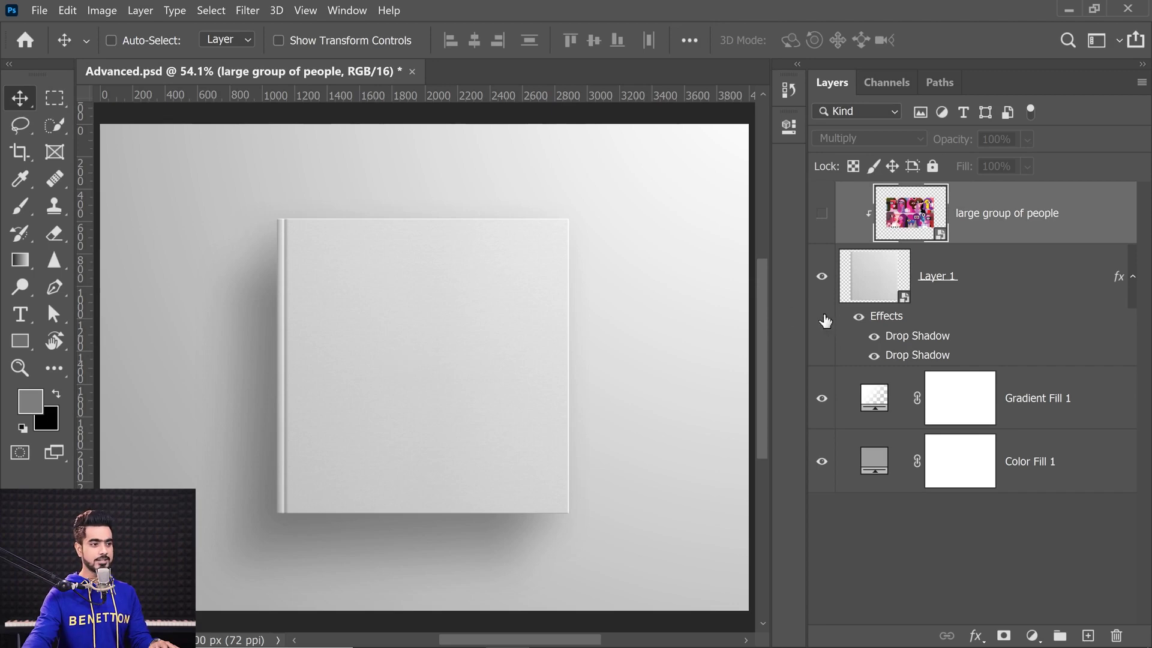
click(859, 318)
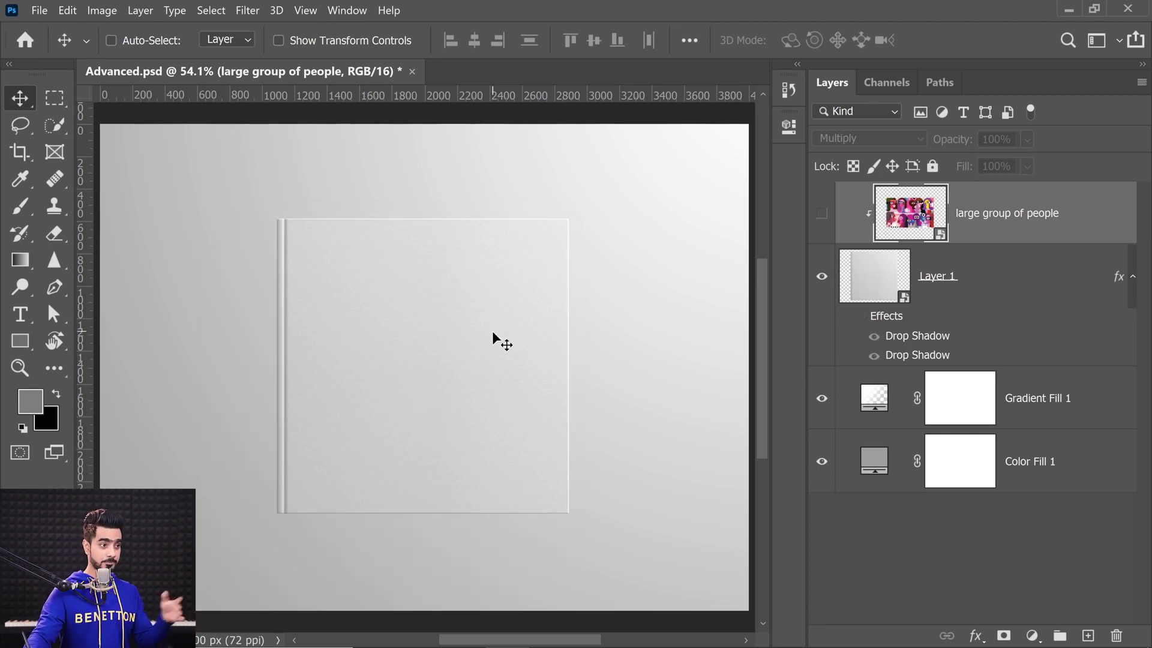
click(858, 318)
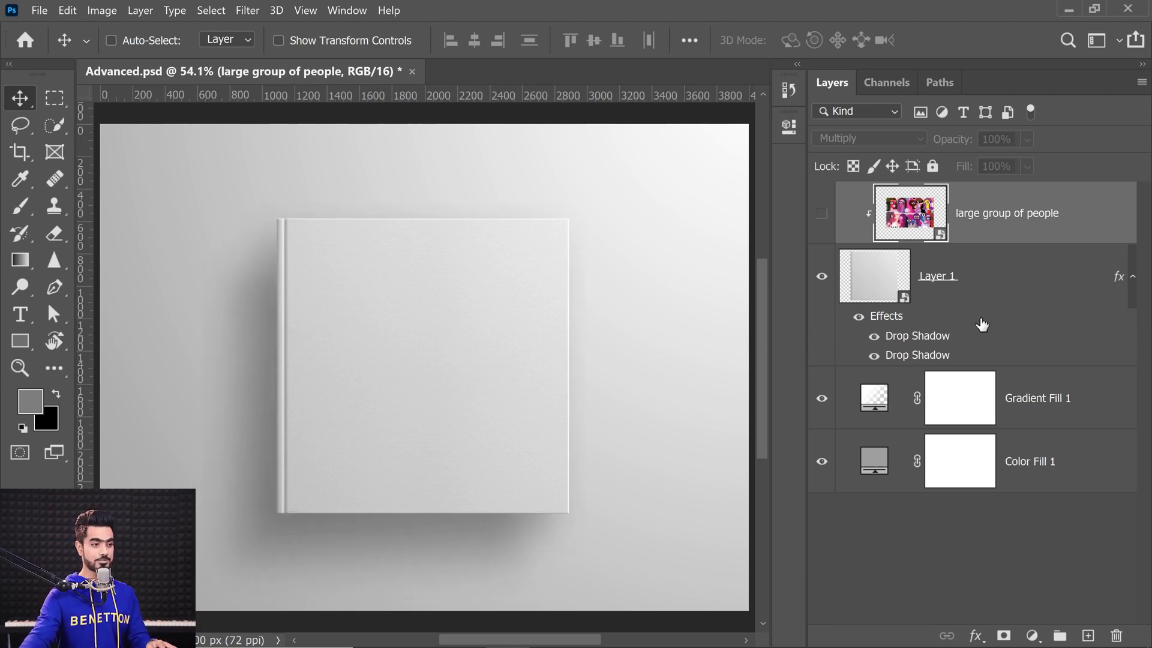
Try a third drop shadow on Layer 1, repositioned to an 85° angle and 474 px distance, and discard it.
double_click(1056, 280)
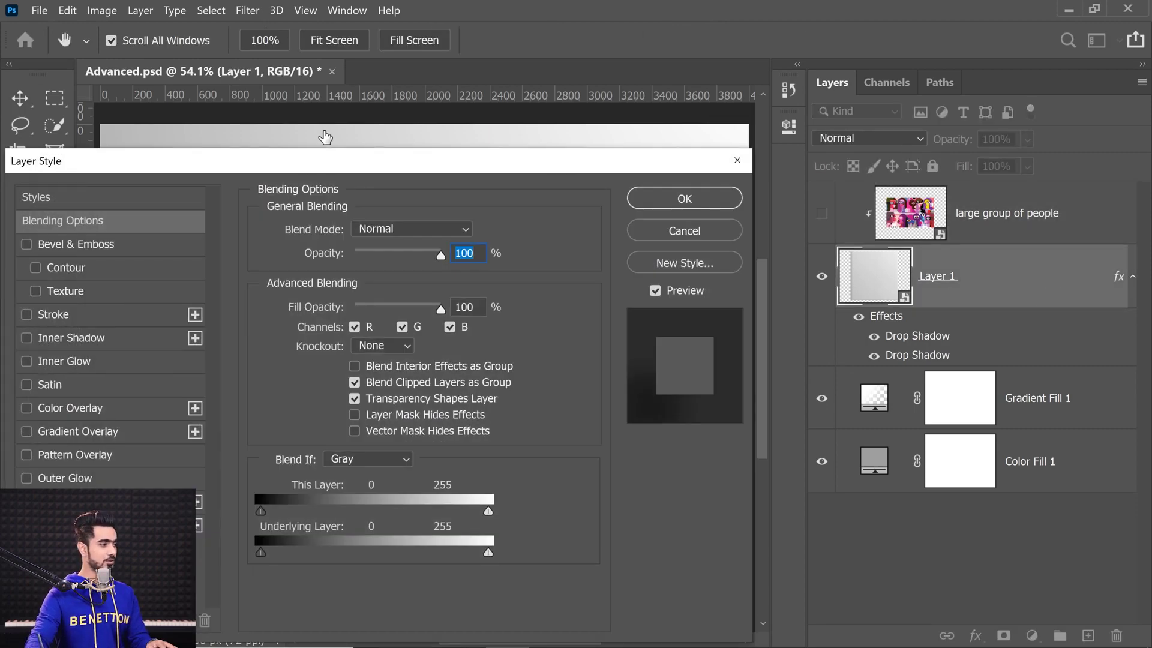
drag(291, 161, 790, 106)
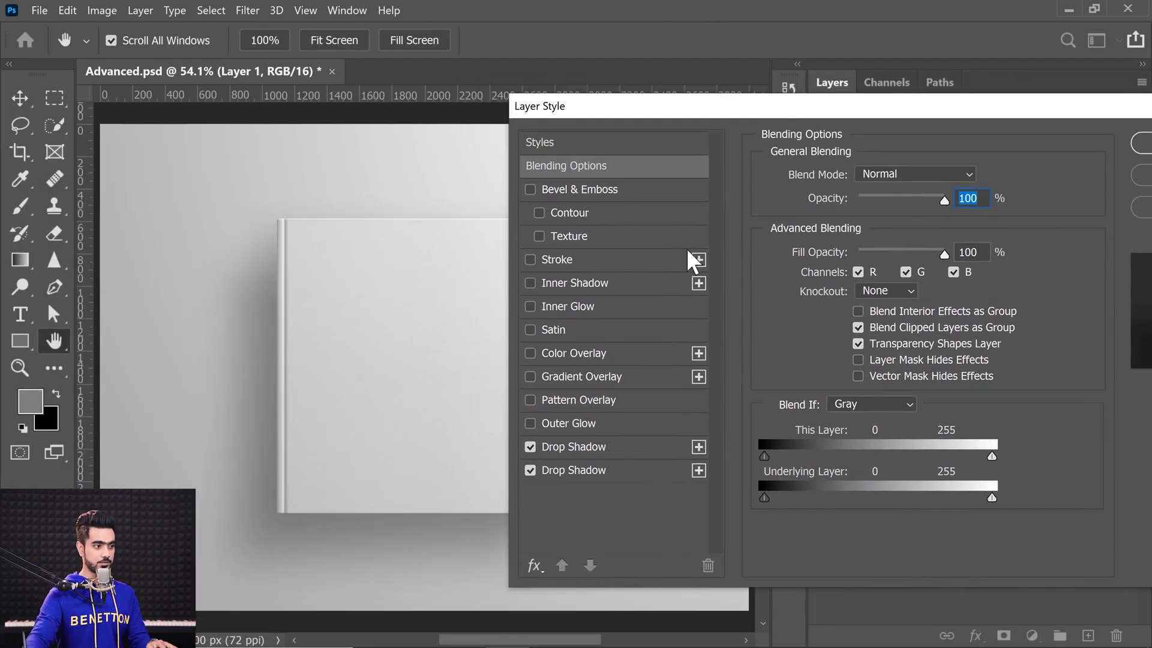
click(698, 447)
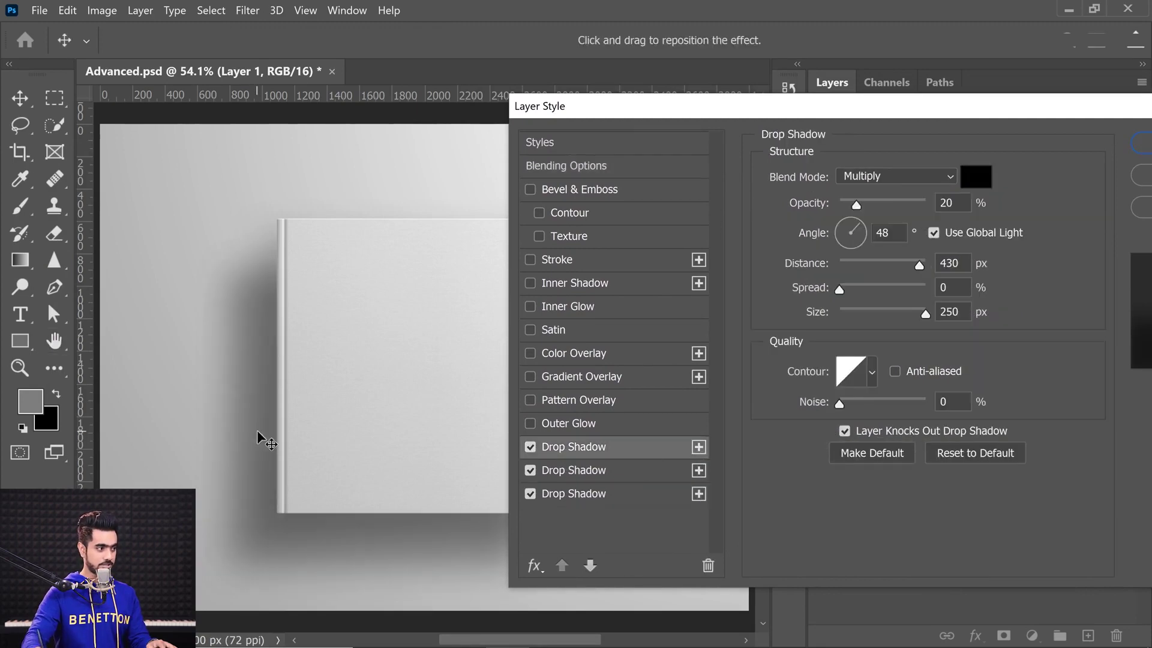
drag(260, 434, 360, 420)
drag(790, 113, 418, 91)
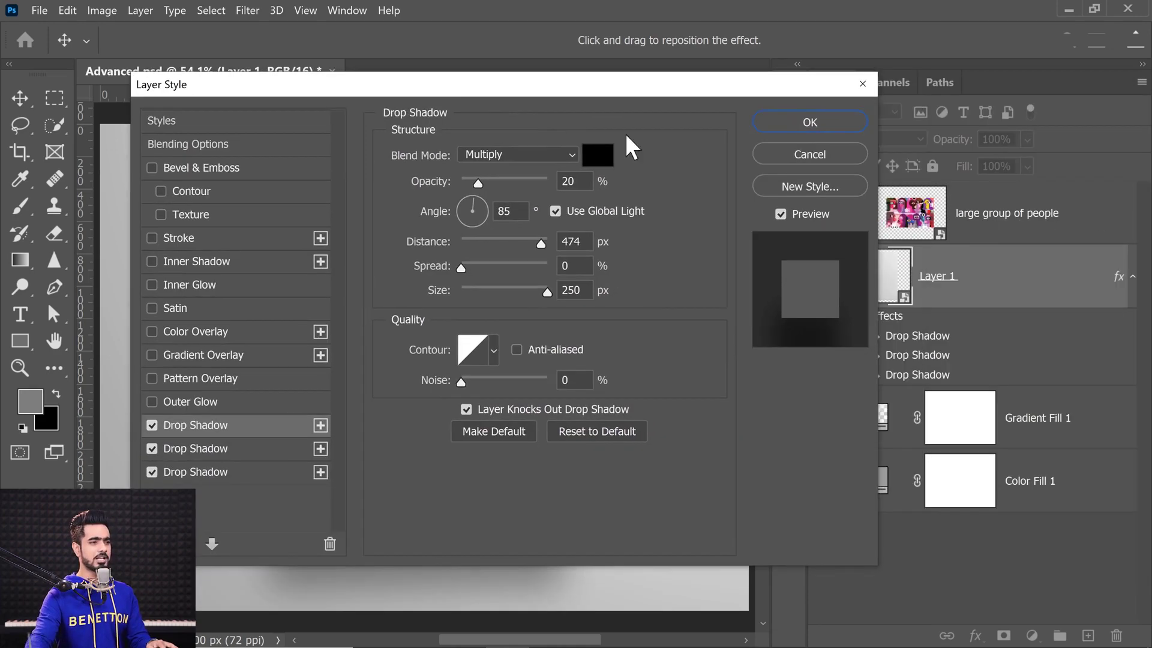
click(807, 157)
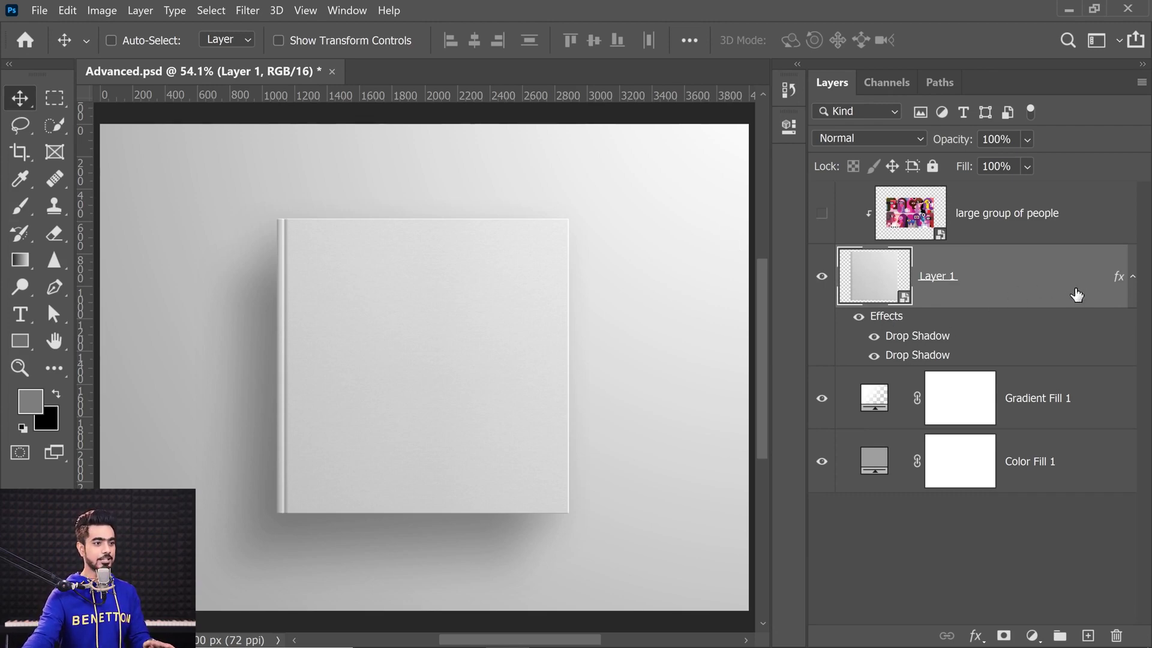
Add a Bevel & Emboss effect to Layer 1 and open the effect's settings.
double_click(1036, 301)
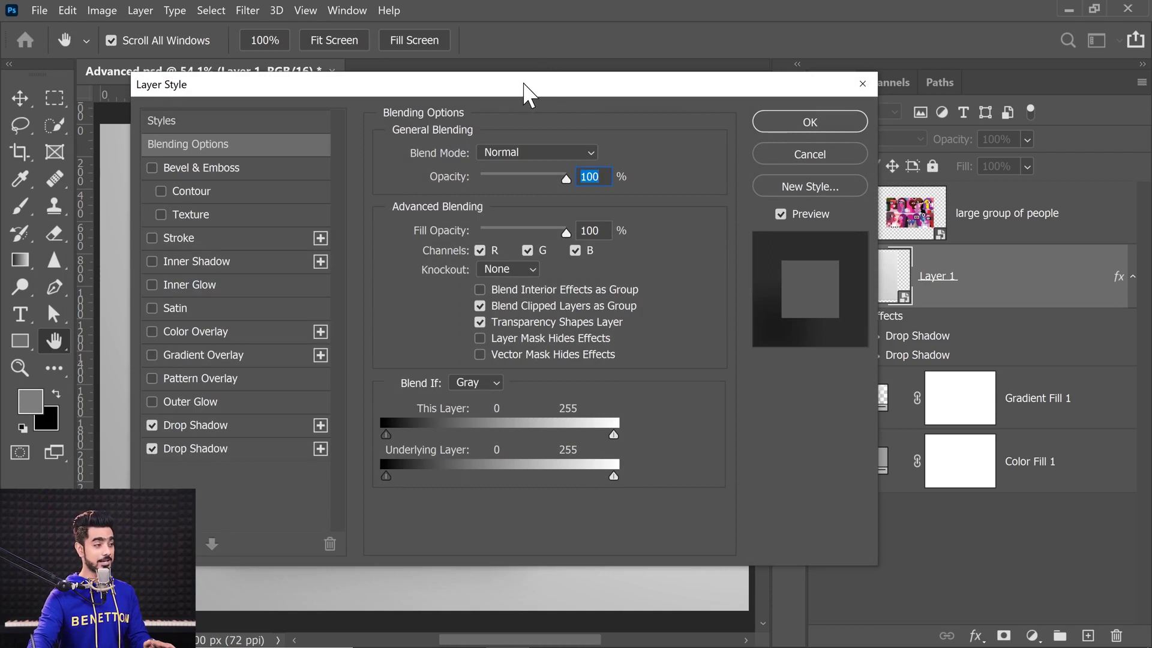
drag(523, 90, 836, 128)
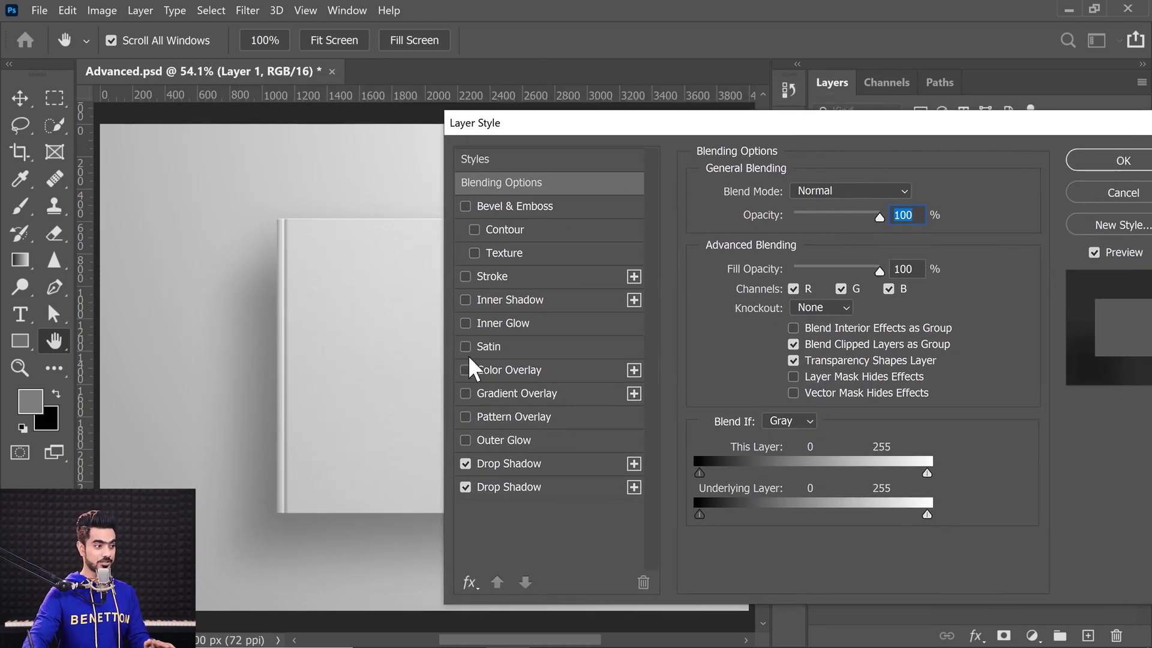
drag(555, 123, 685, 135)
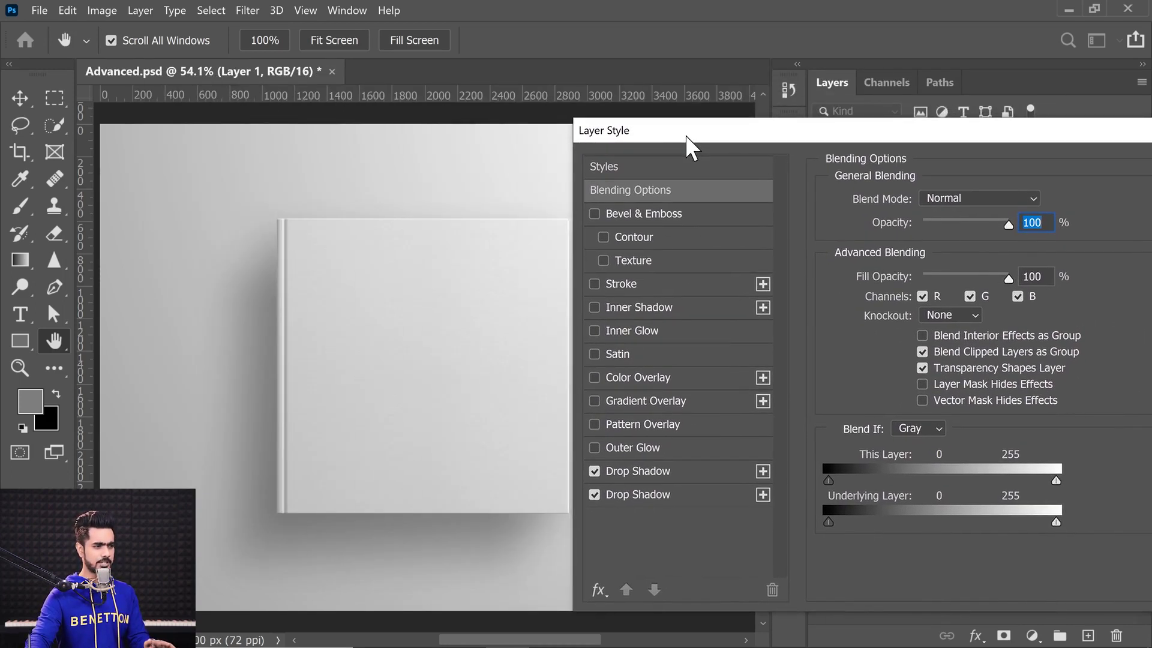
click(594, 215)
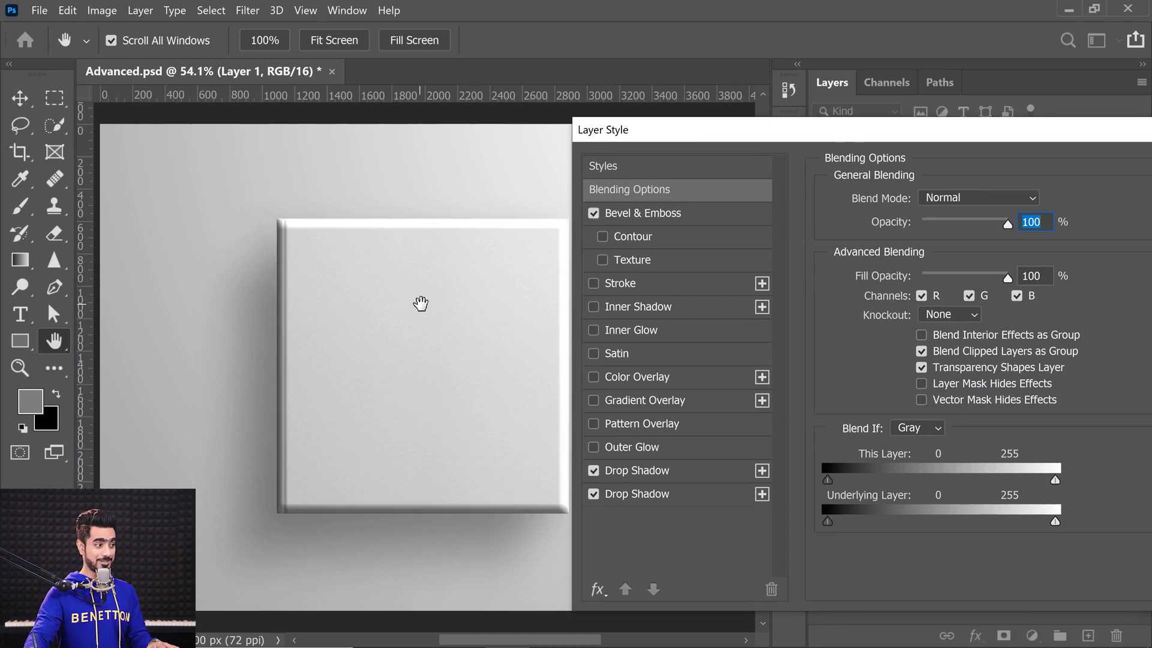
click(662, 217)
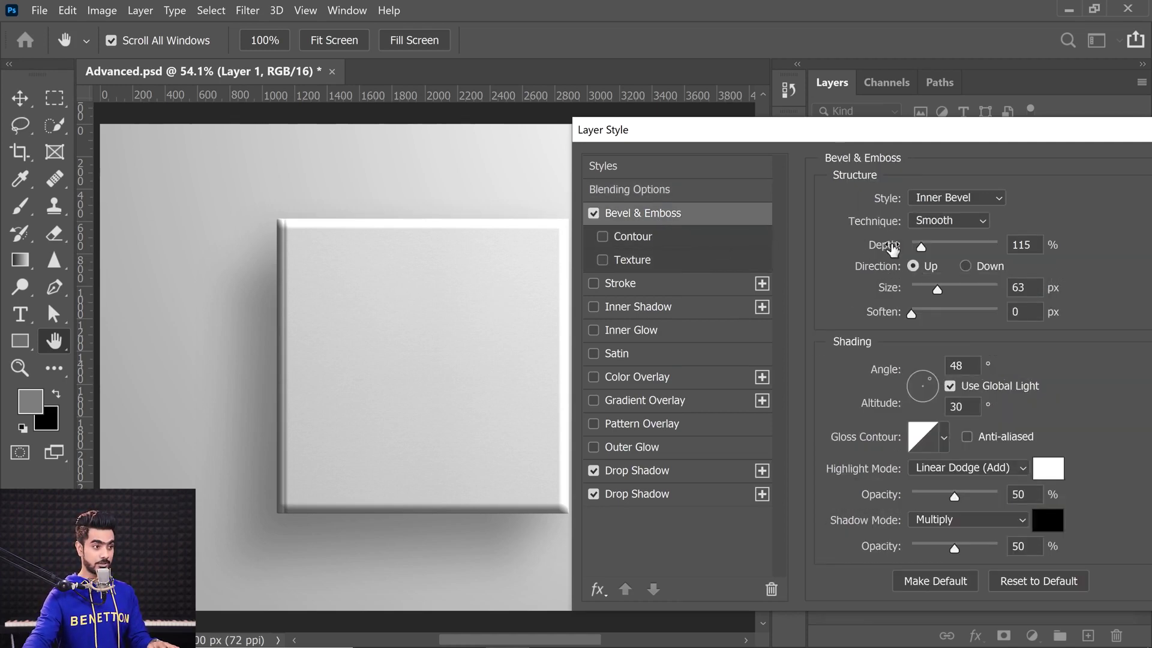
Set the bevel to Chisel Hard with 376% depth, 172 px size and 0 px soften, and apply the layer style.
drag(920, 248, 941, 247)
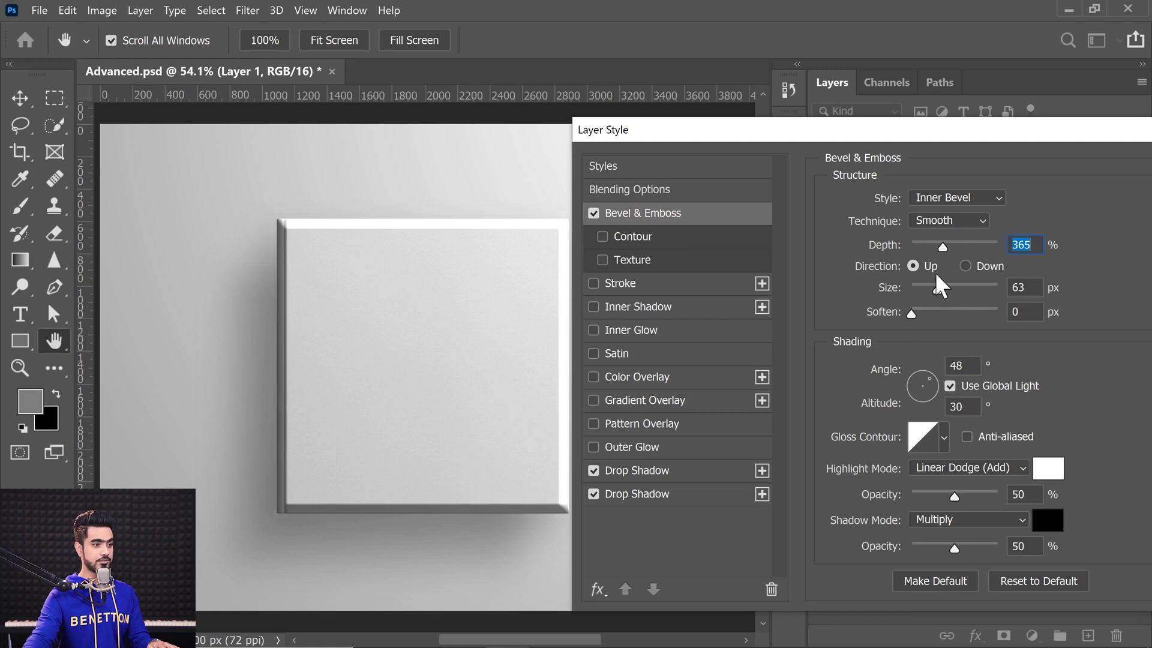
drag(937, 290, 972, 290)
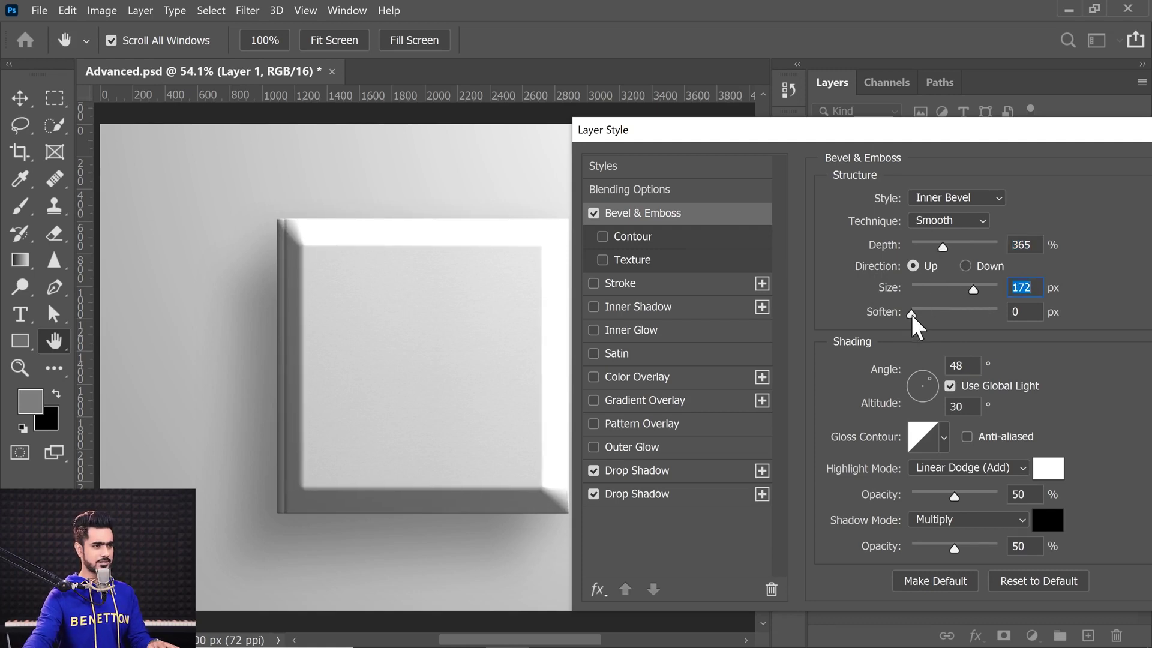
drag(912, 314, 719, 322)
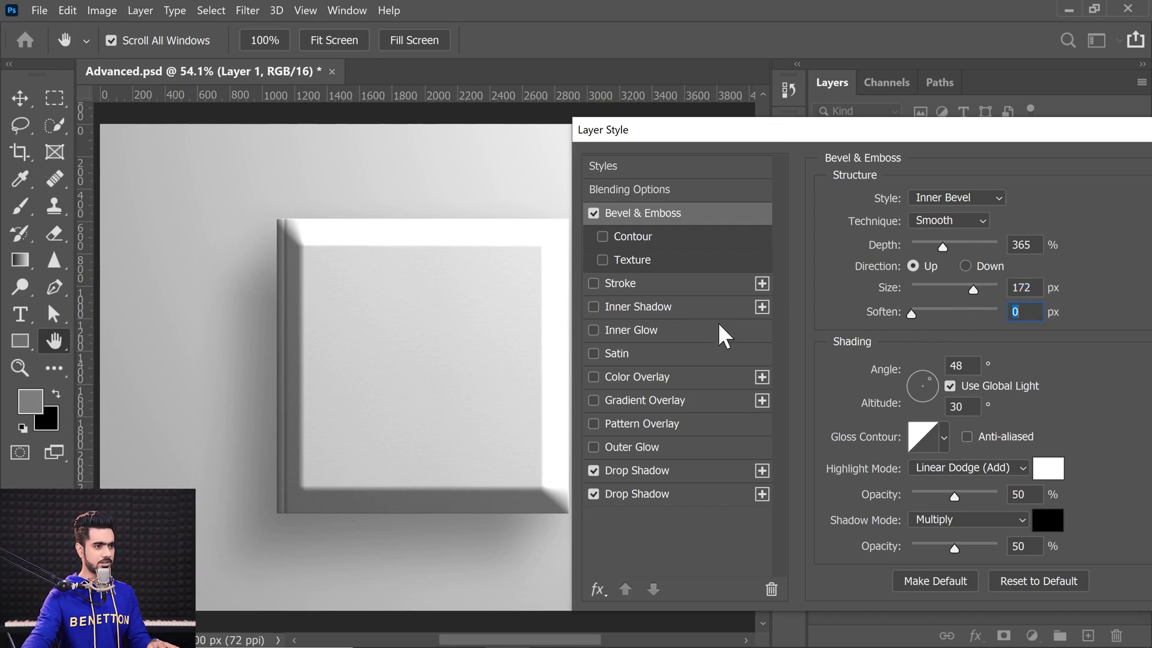
drag(946, 248, 950, 246)
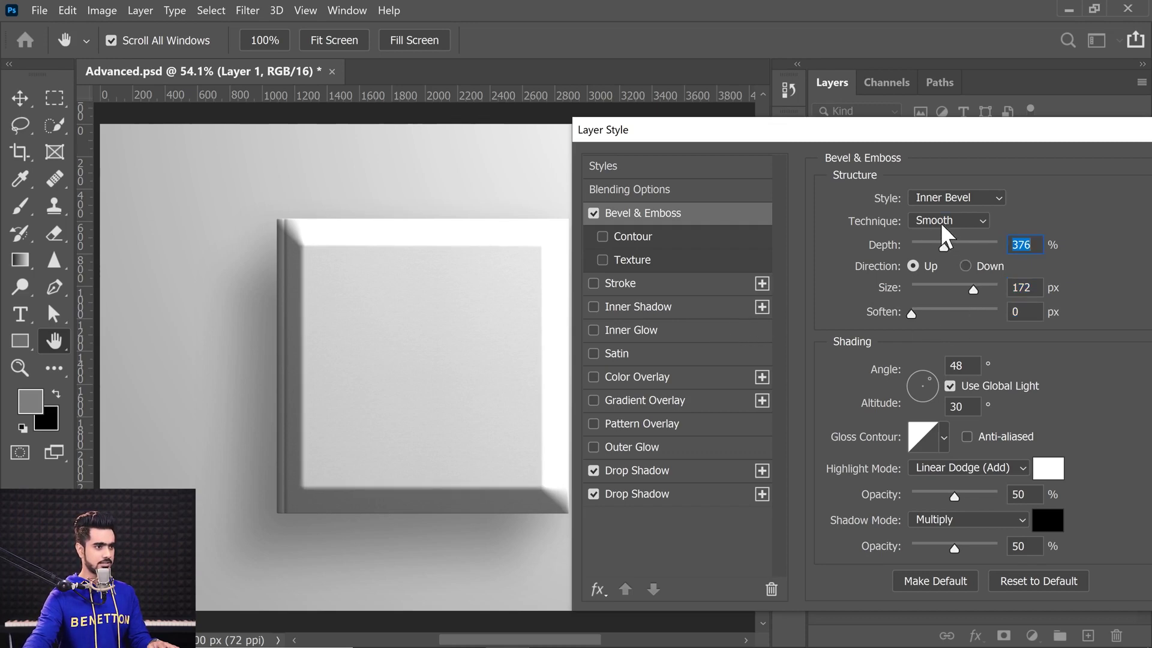
click(941, 222)
click(937, 251)
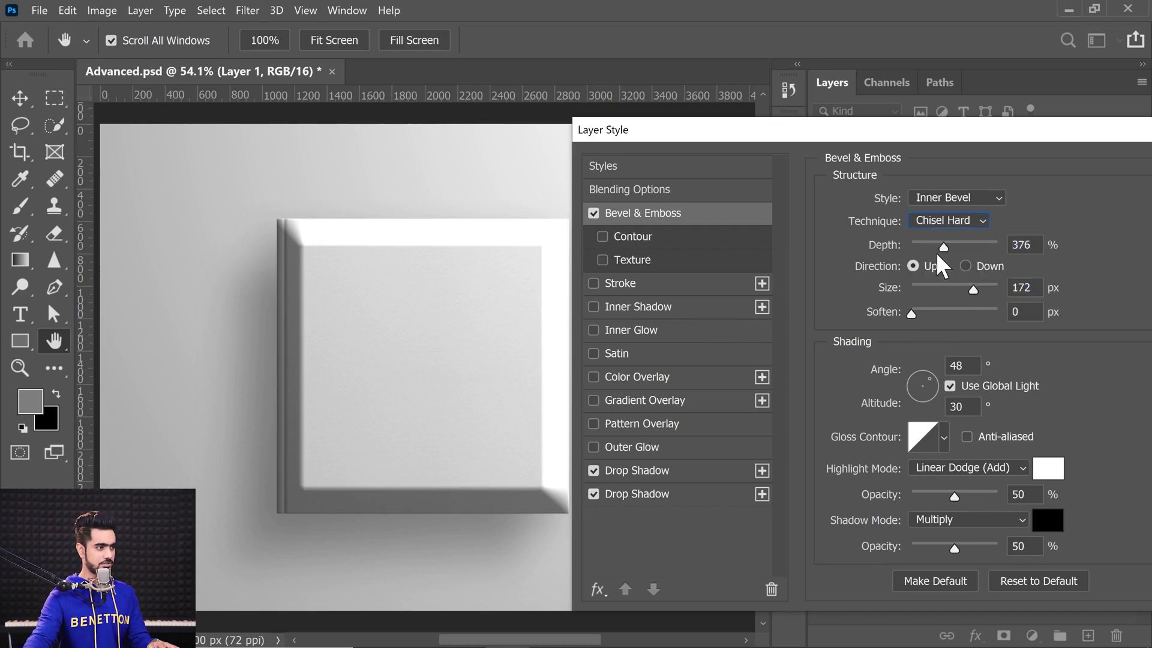
drag(944, 133, 738, 150)
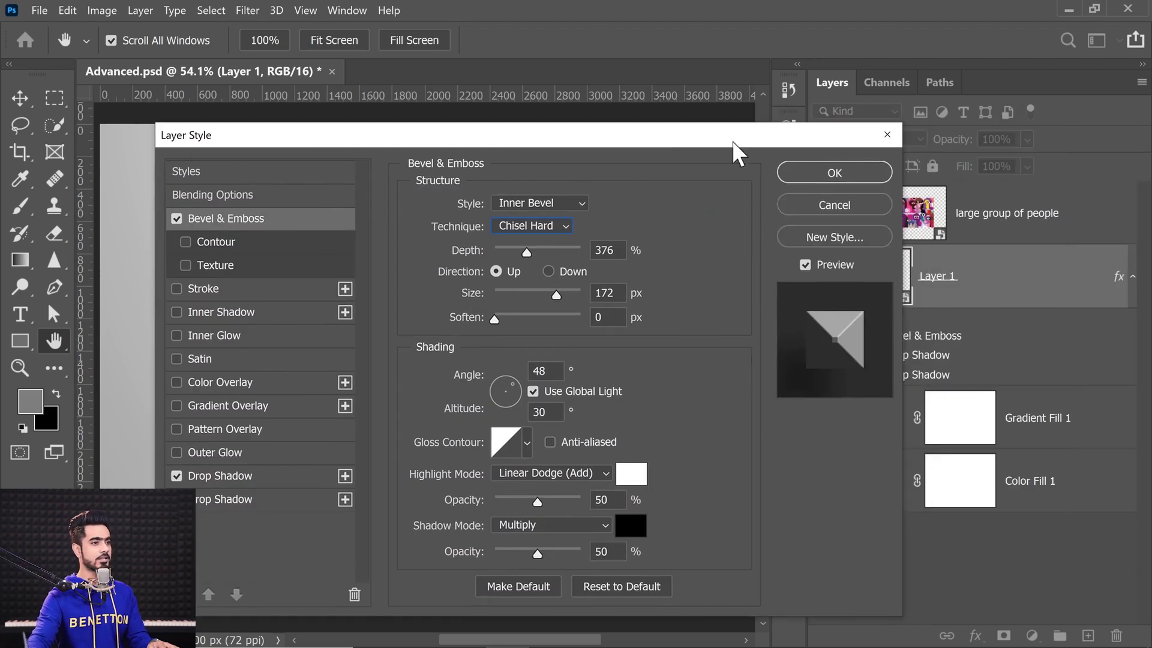
click(832, 173)
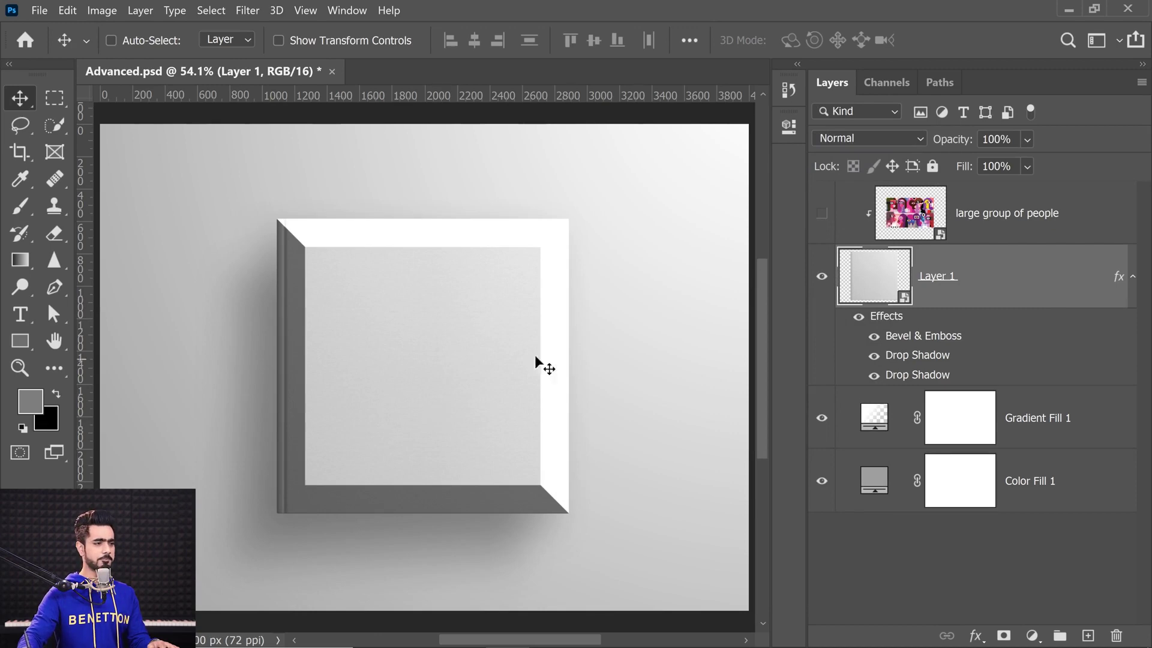
Show the clipped large group of people layer on the book cover.
click(990, 224)
click(820, 224)
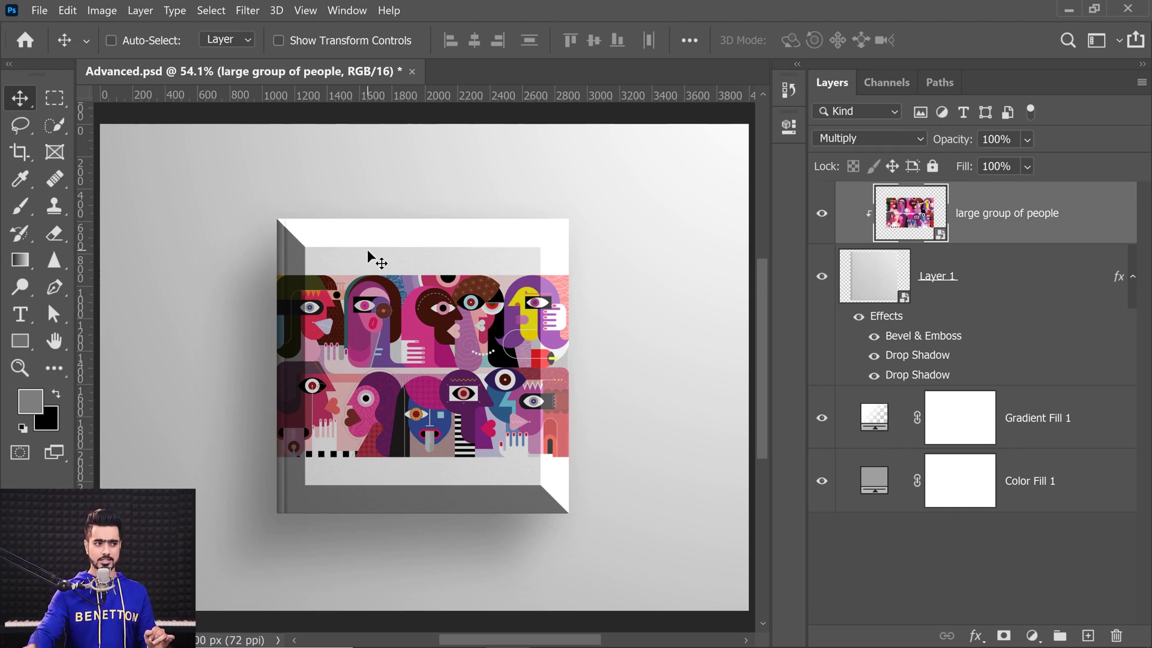
Scale Layer 1 proportionally to 50% with Free Transform and commit it.
click(947, 280)
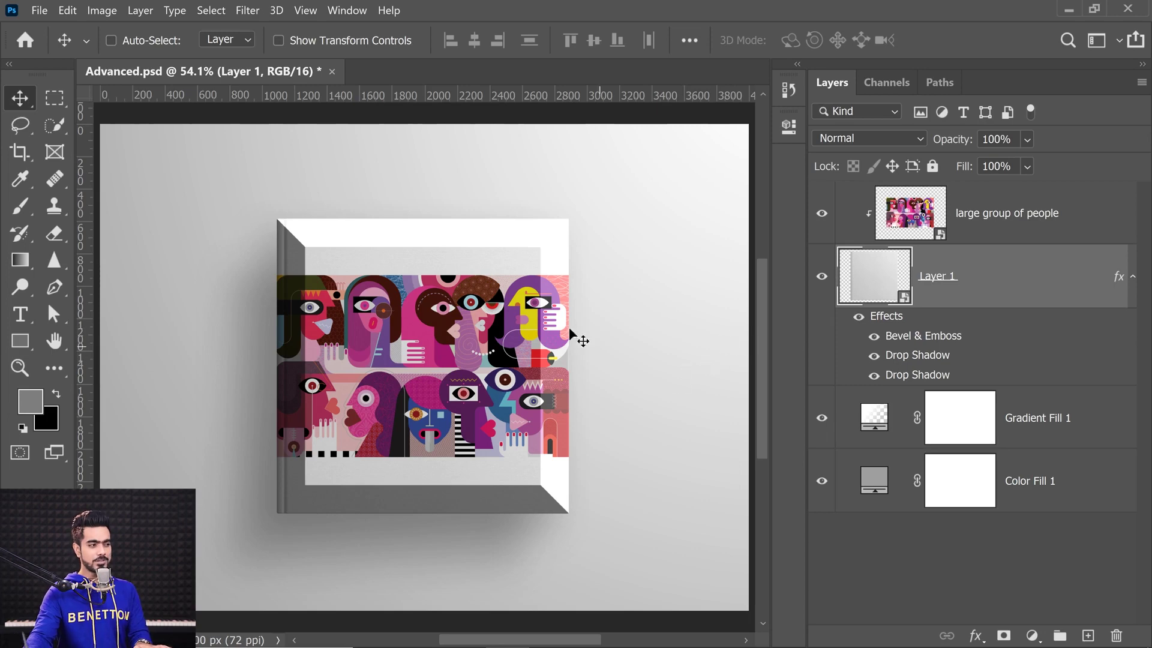
key(ctrl)
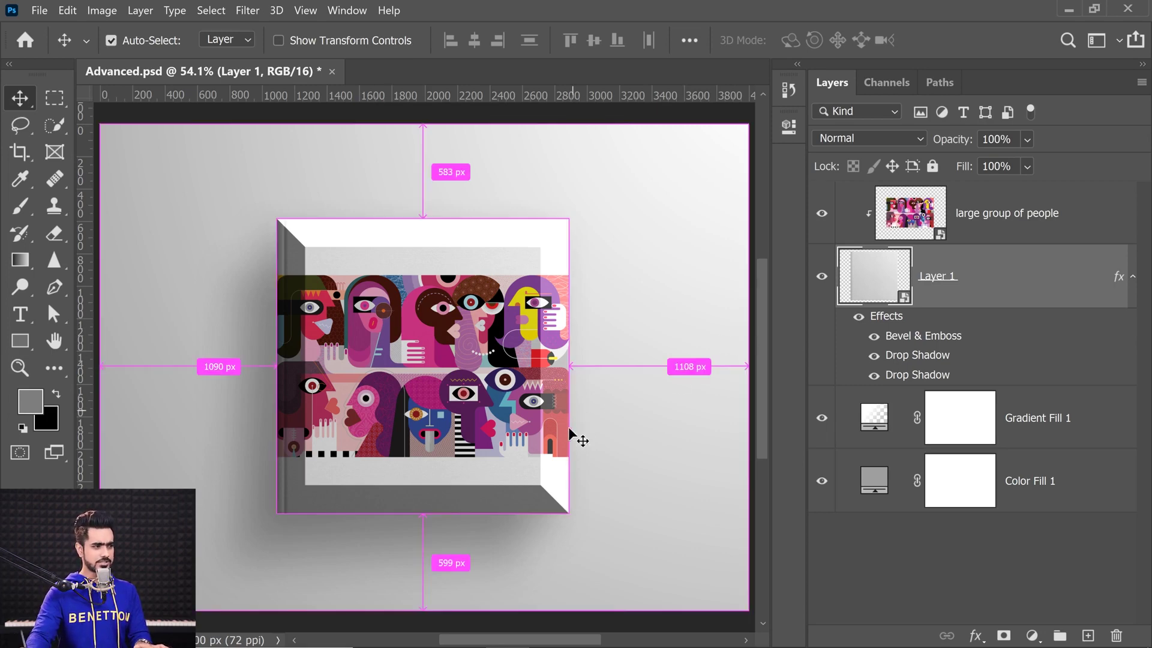
key(ctrl+t)
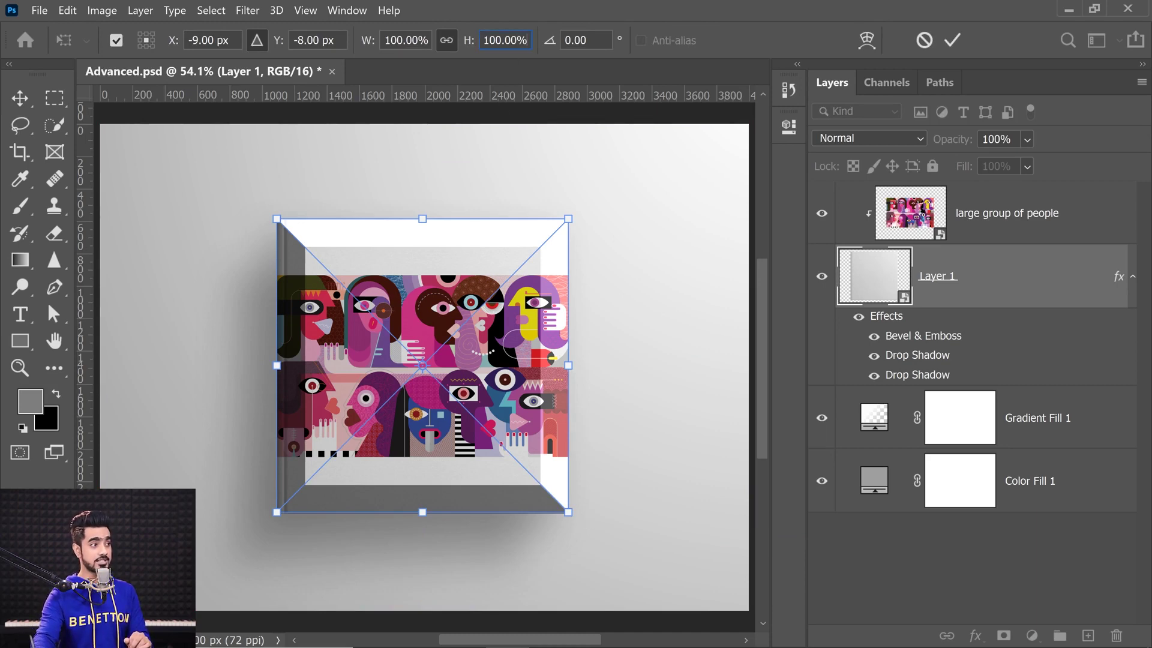
click(506, 40)
text(50)
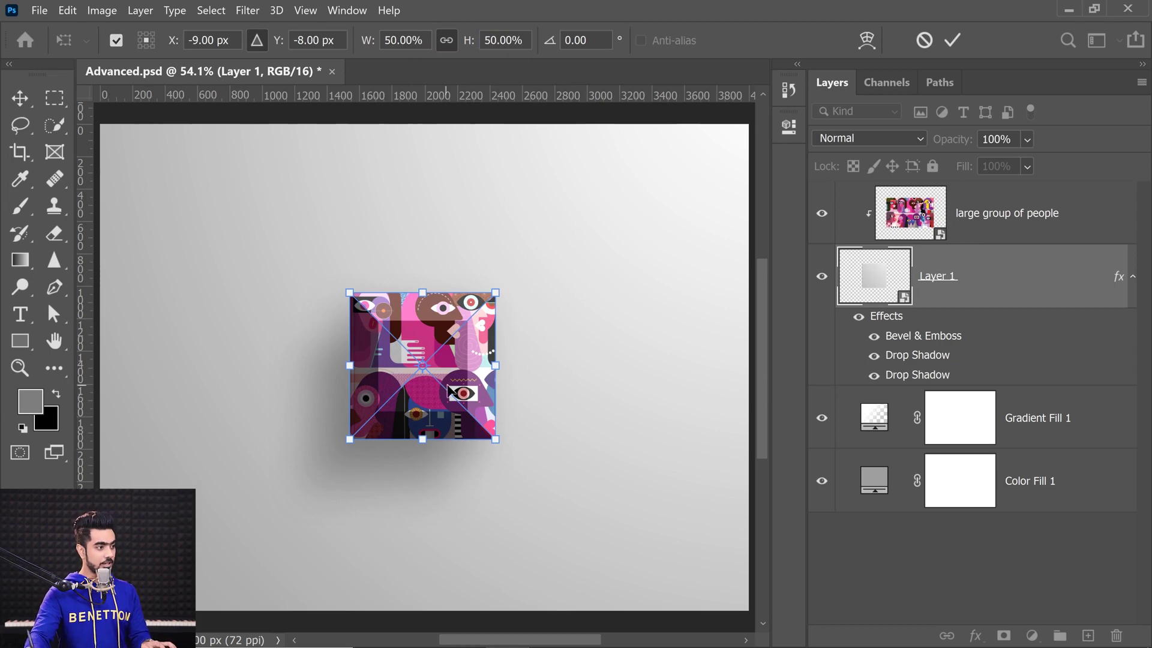
key(Return)
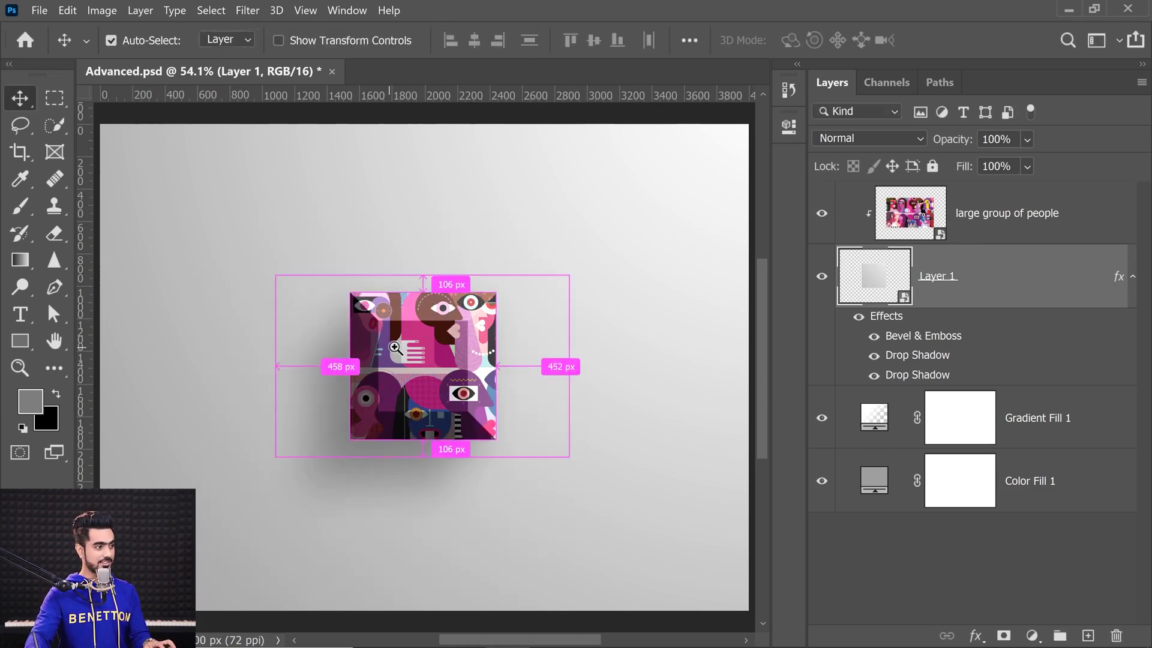
Examine the reduced book up close and from afar, comparing its bevel and shadows with its new size.
ctrl+click(443, 348)
drag(443, 348, 294, 204)
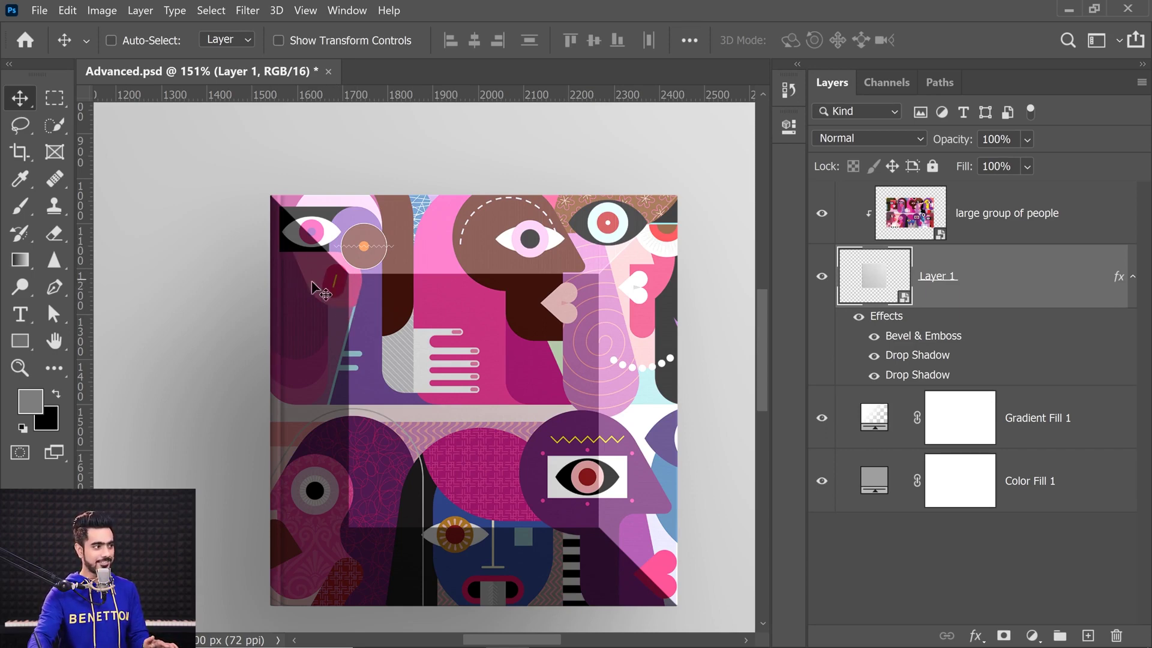
key(ctrl+minus)
key(ctrl+minus)
key(ctrl+minus)
key(ctrl+minus)
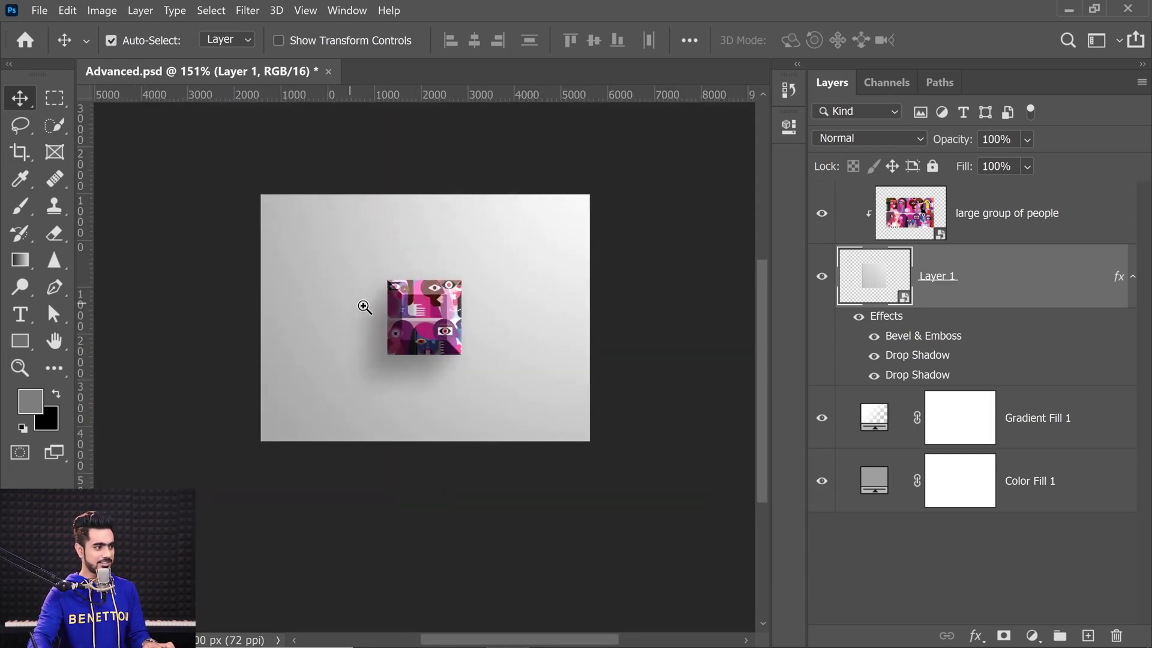
key(ctrl+plus)
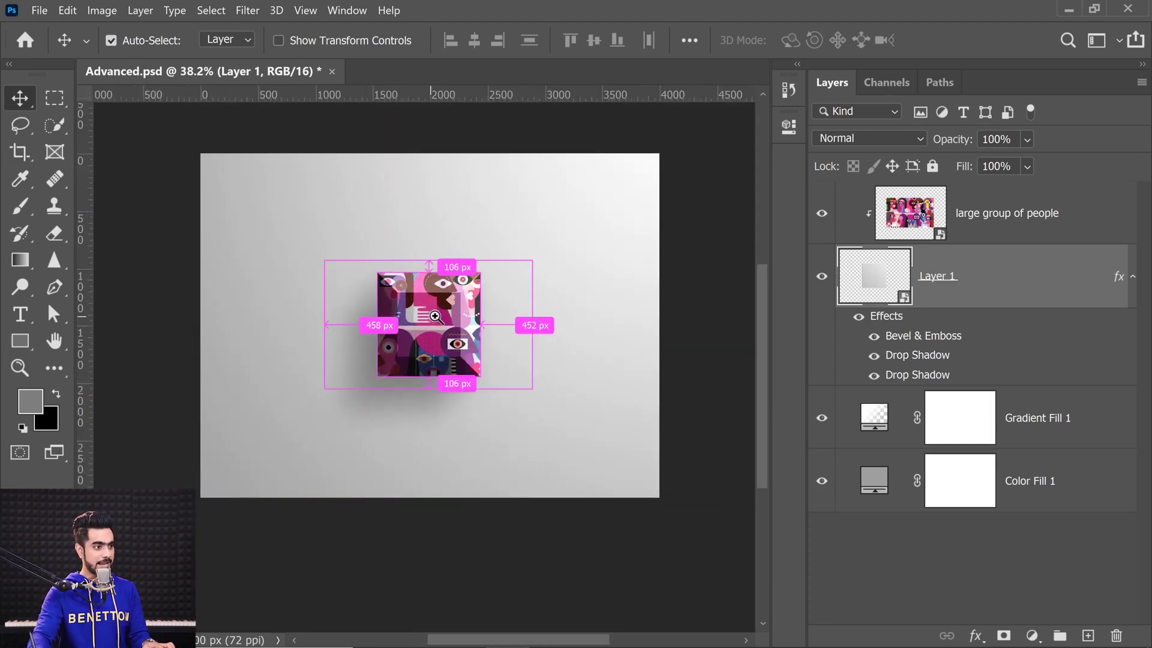
key(ctrl+plus)
key(ctrl+plus)
Free-transform Layer 1 to a proportional scale of 10% and commit it.
key(ctrl+t)
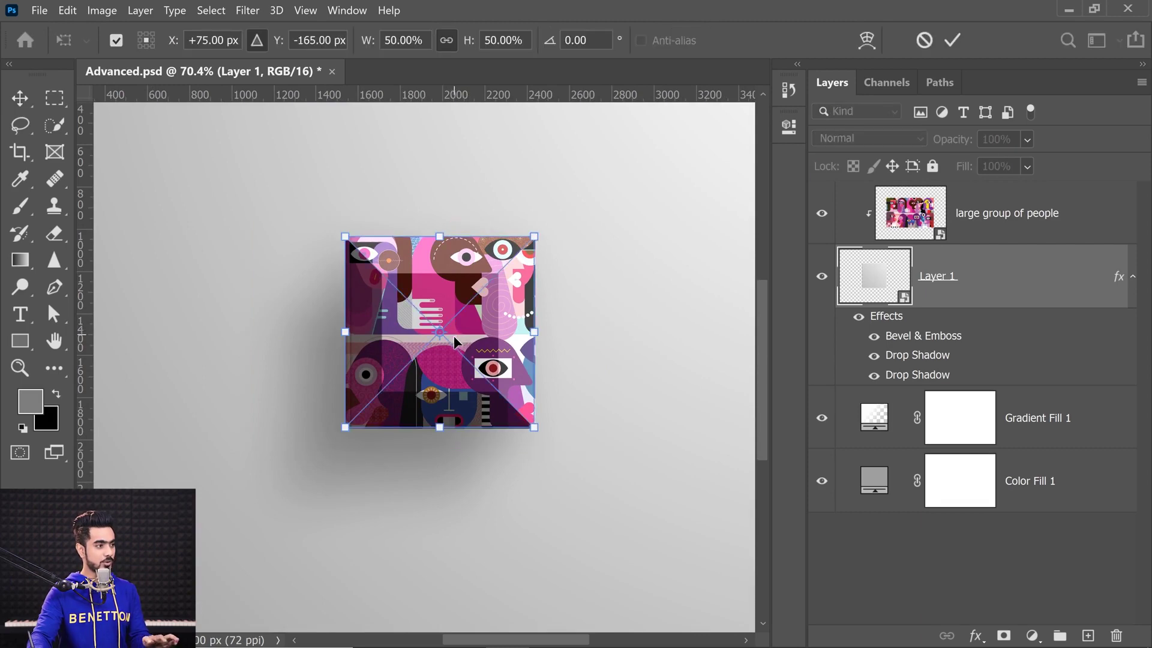
click(503, 40)
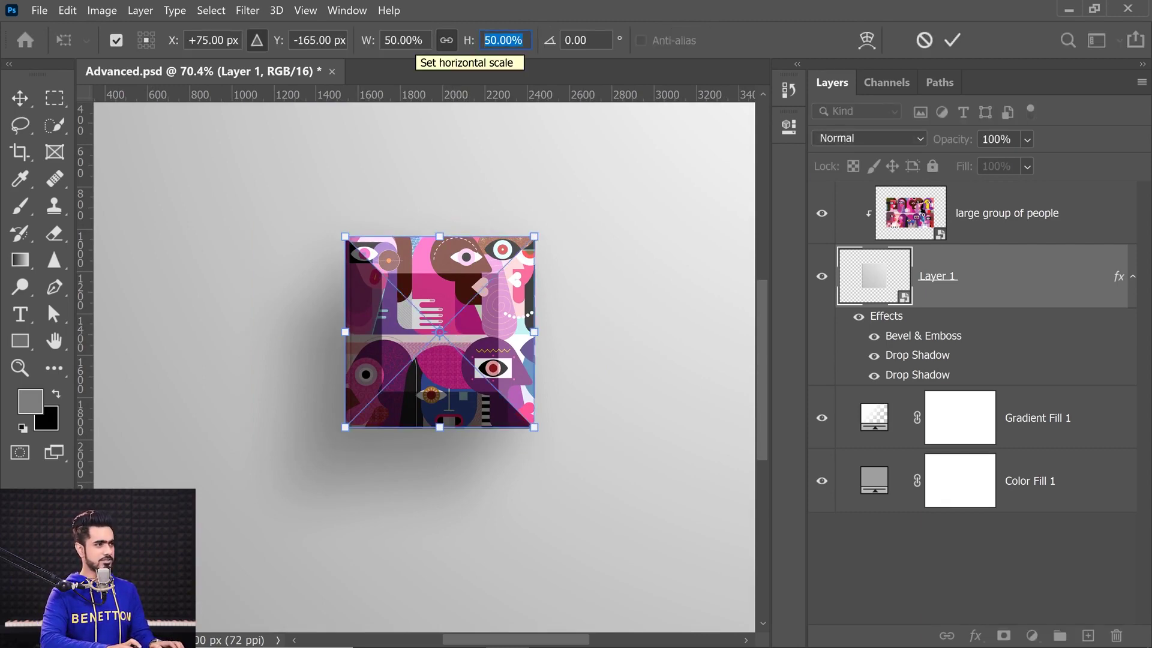
text(10)
key(Return)
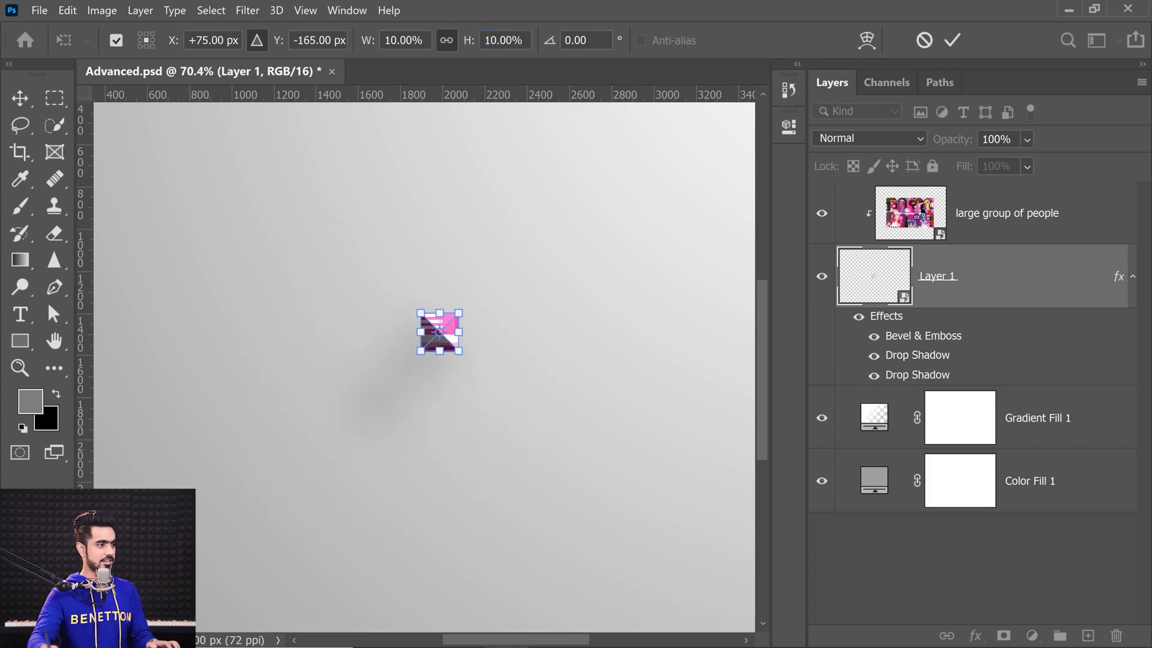
key(Return)
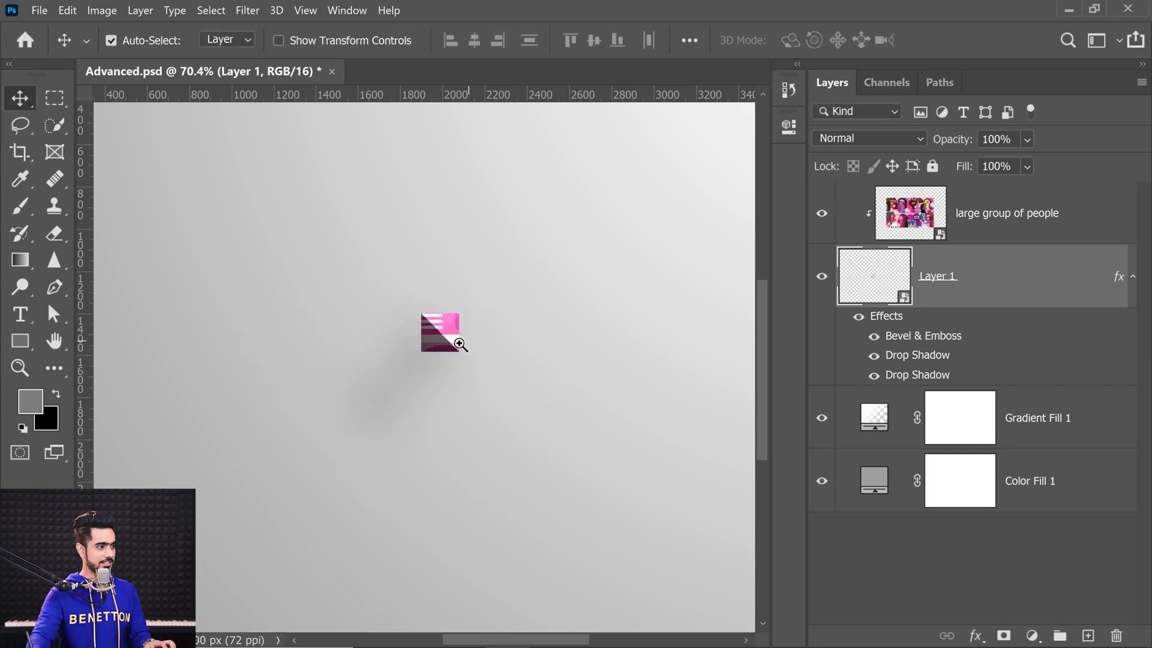
Inspect the tiny book's bevel and shadow, and undo both scale reductions of Layer 1.
key(ctrl+space)
drag(477, 337, 507, 334)
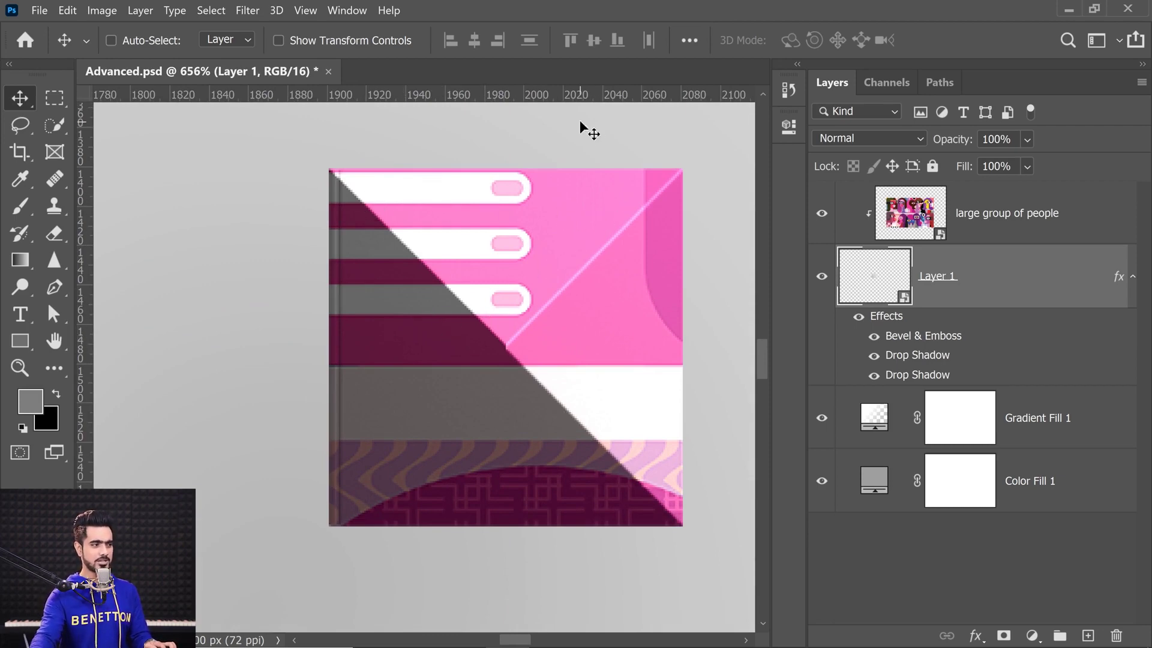
key(ctrl+space)
drag(420, 302, 373, 319)
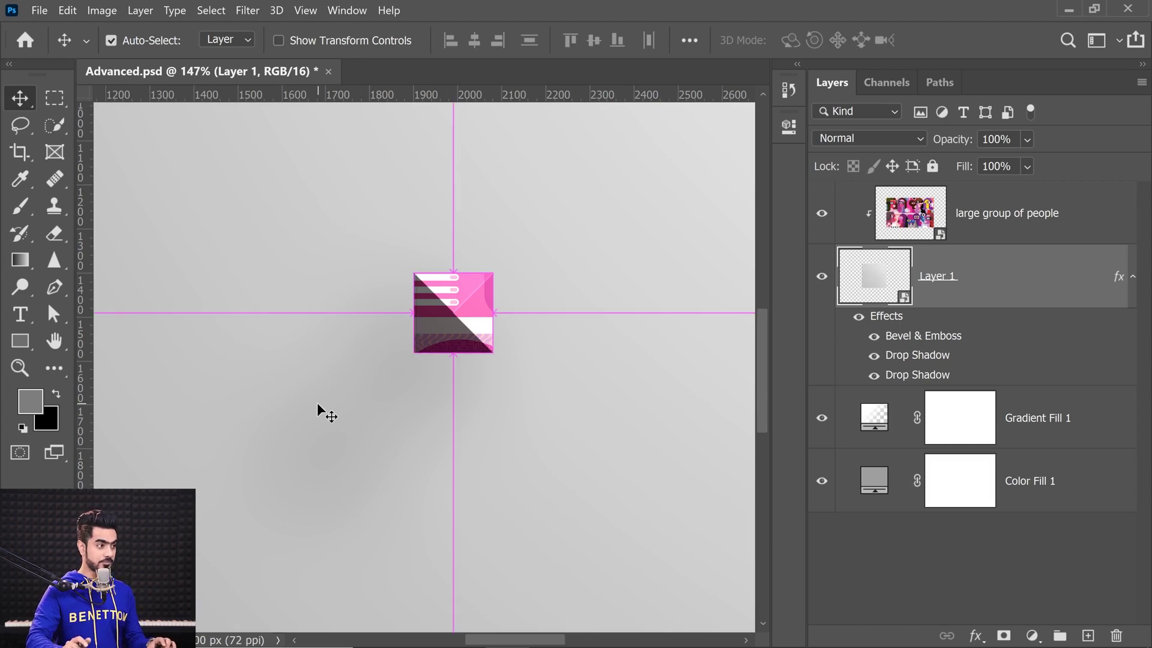
key(ctrl+z)
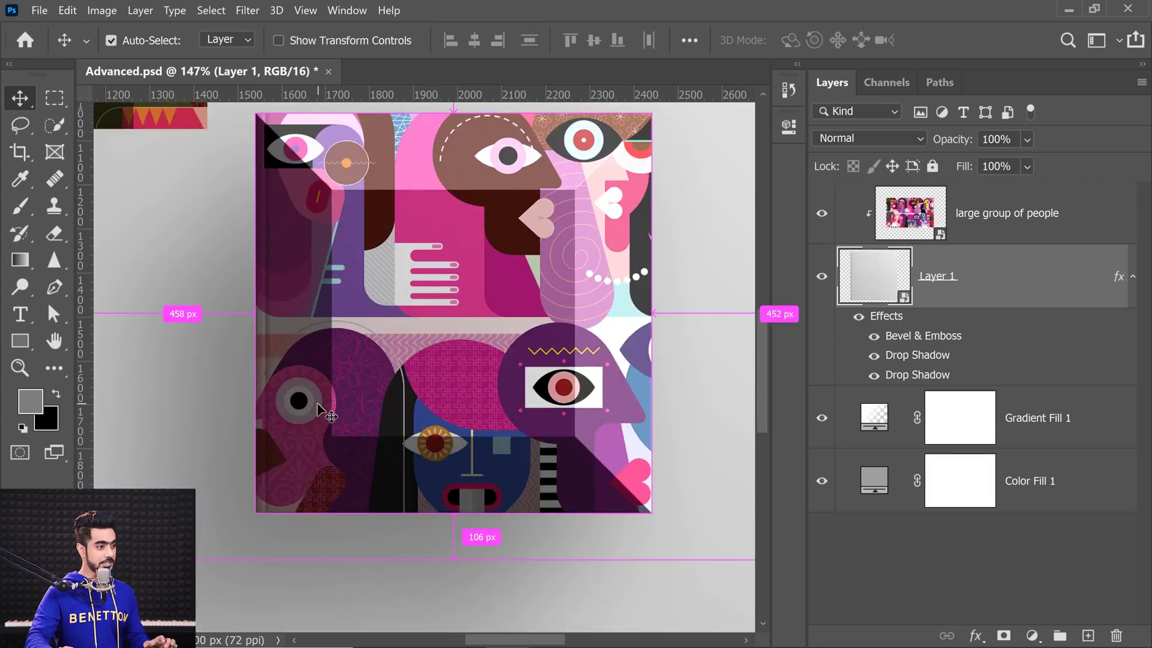
key(ctrl+shift+z)
key(ctrl+0)
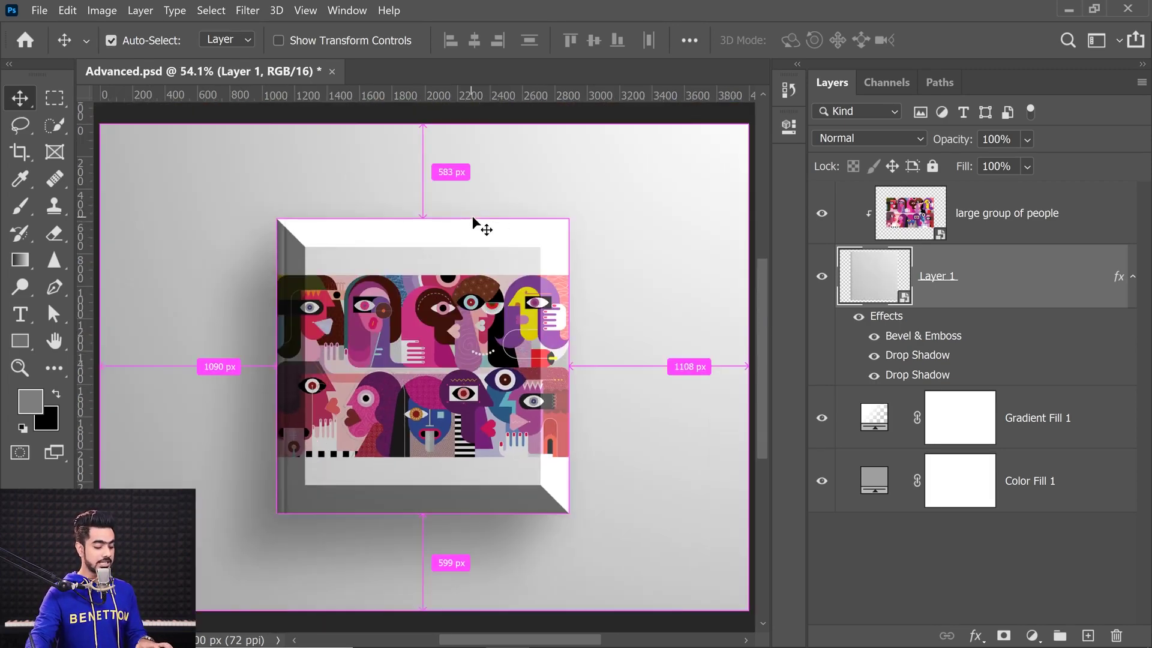
Scale Layer 1 proportionally to 50% with Free Transform and commit the change.
key(ctrl+t)
click(505, 40)
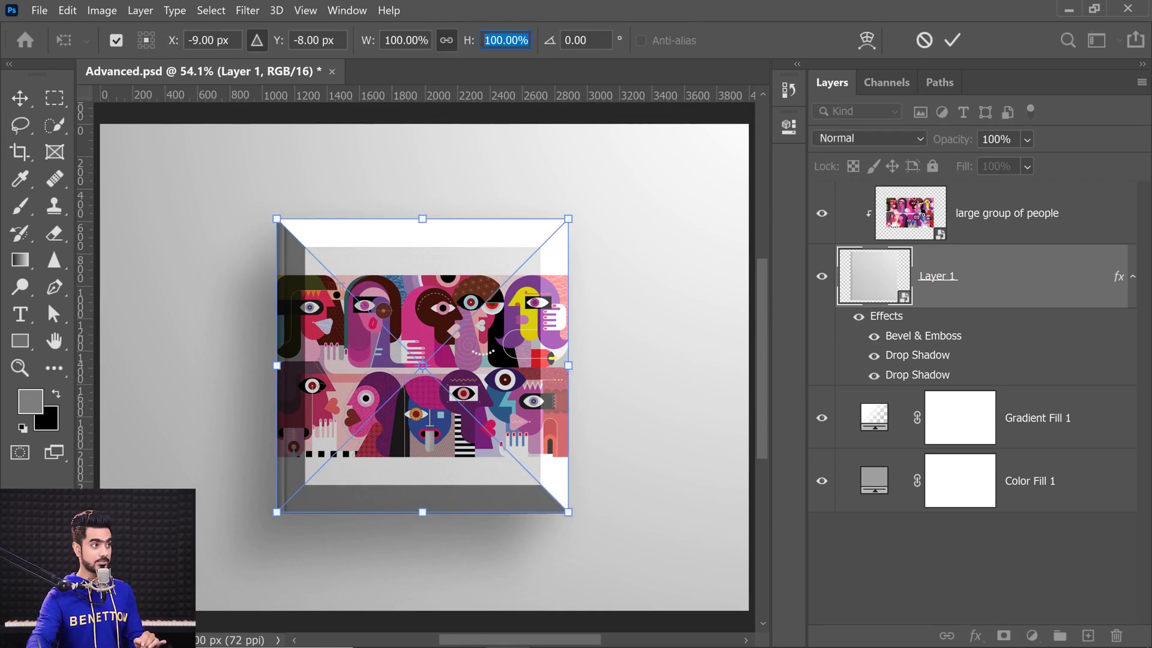
text(50)
key(Return)
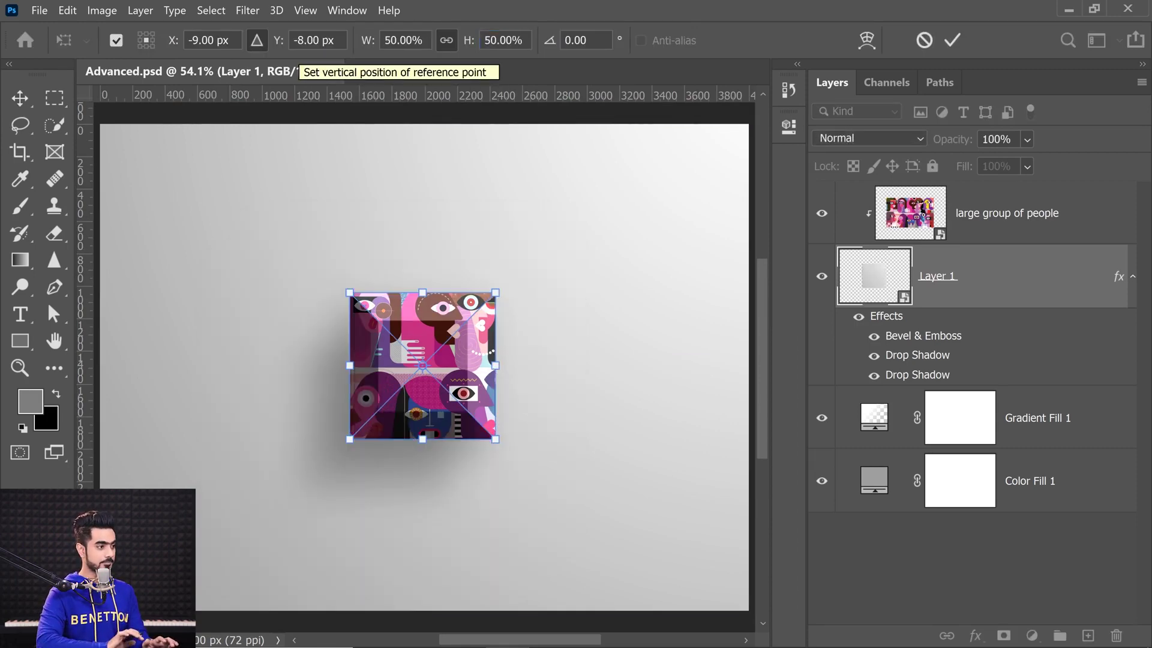
key(Return)
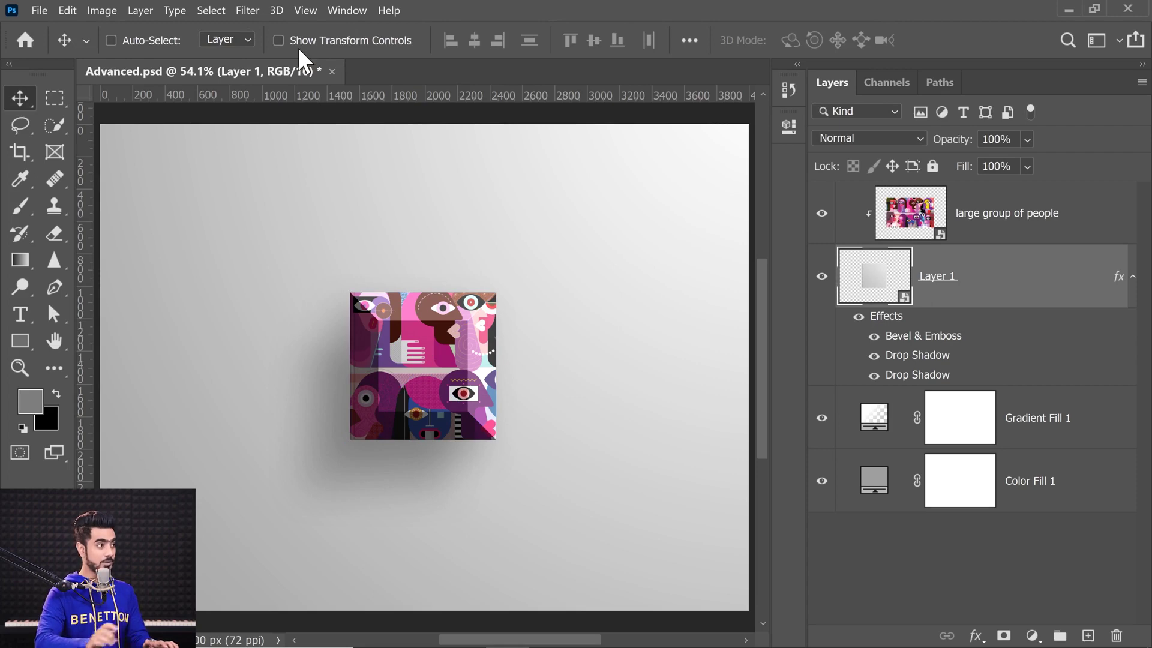
Scale Layer 1's layer effects to 50% so the bevel and drop shadows match the reduced book.
click(137, 10)
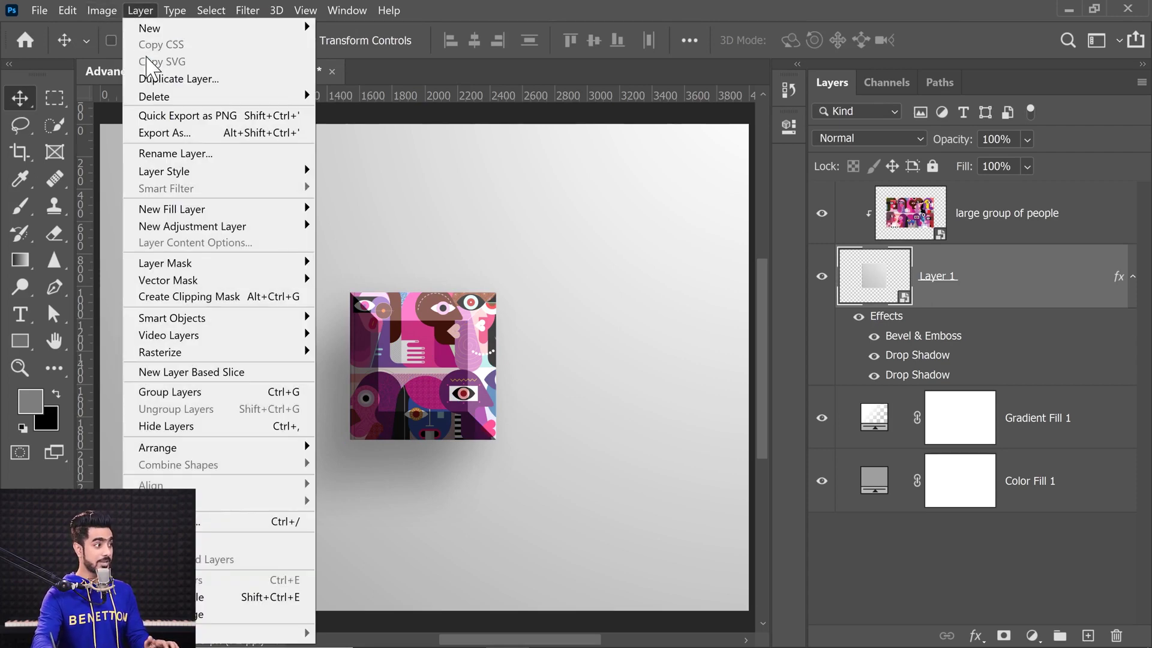
mouse_move(267, 180)
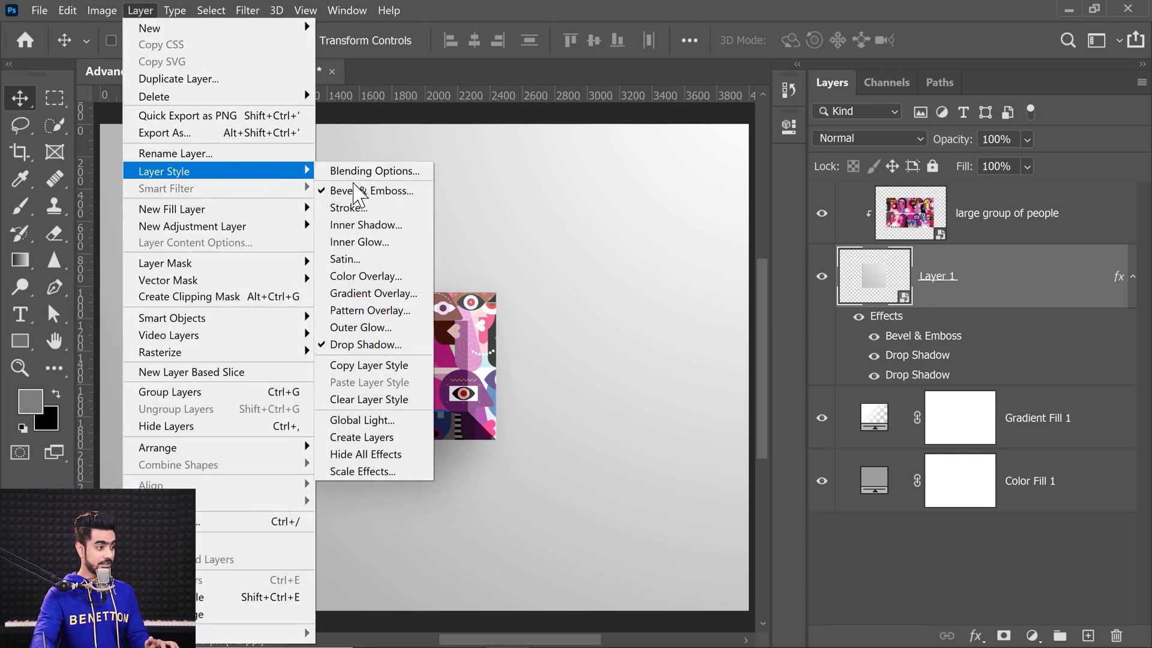
click(364, 473)
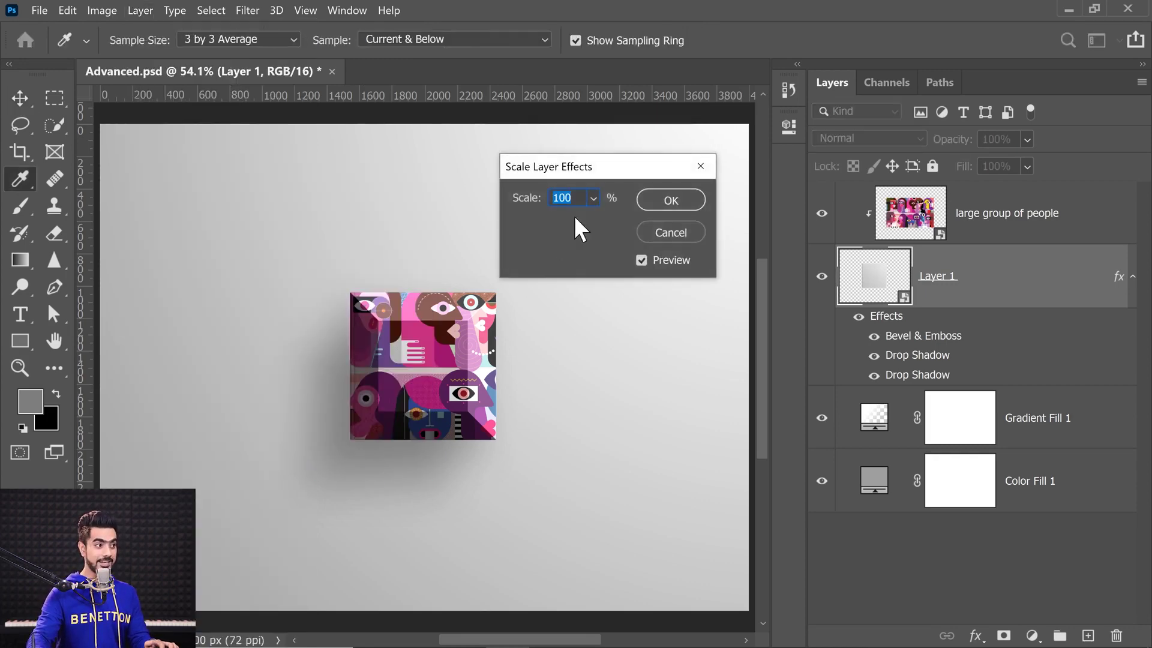
text(5)
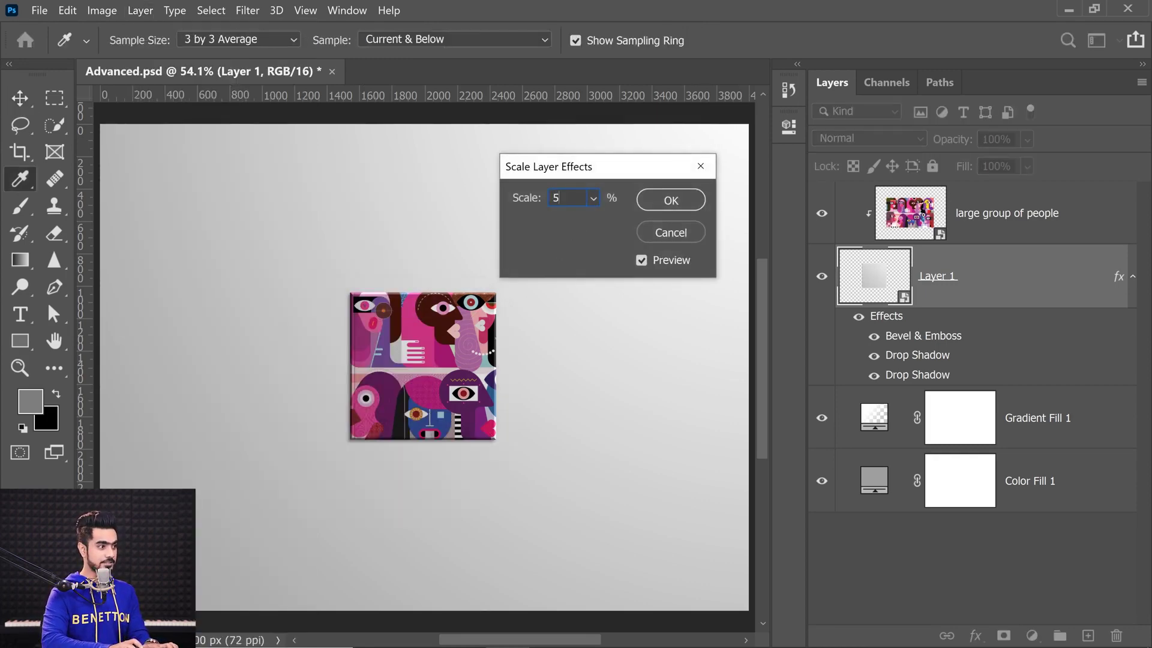
text(0)
key(Return)
key(v)
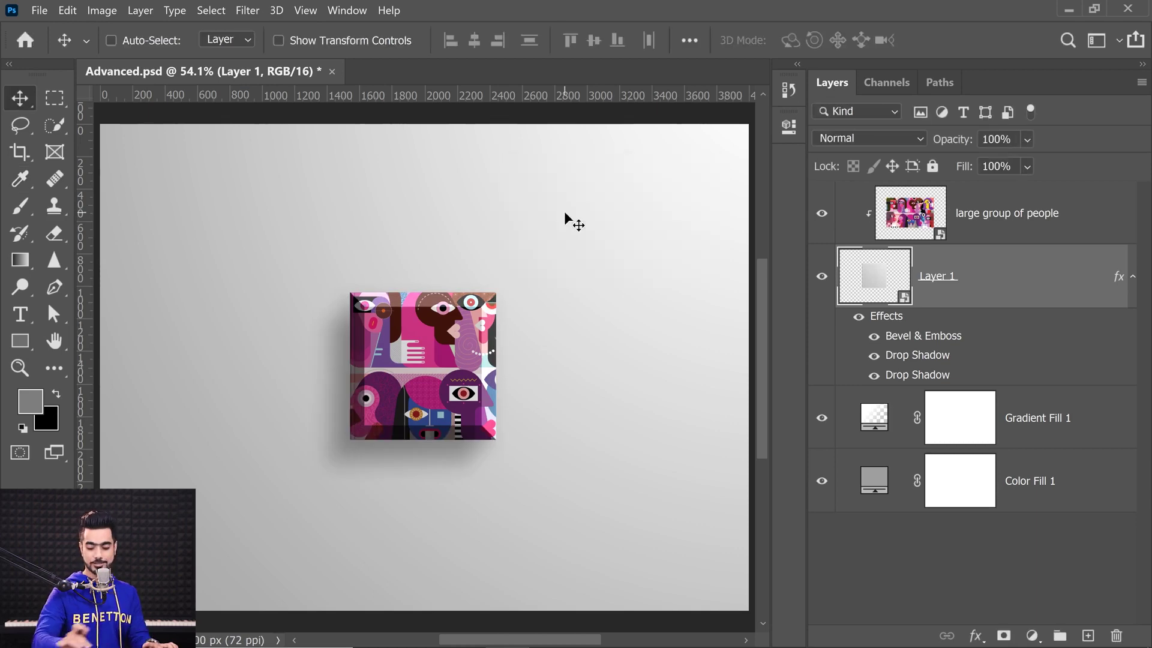
Inspect the book's scaled bevel and shadows up close, and undo the effects scaling and the size reduction.
ctrl+space+click(465, 381)
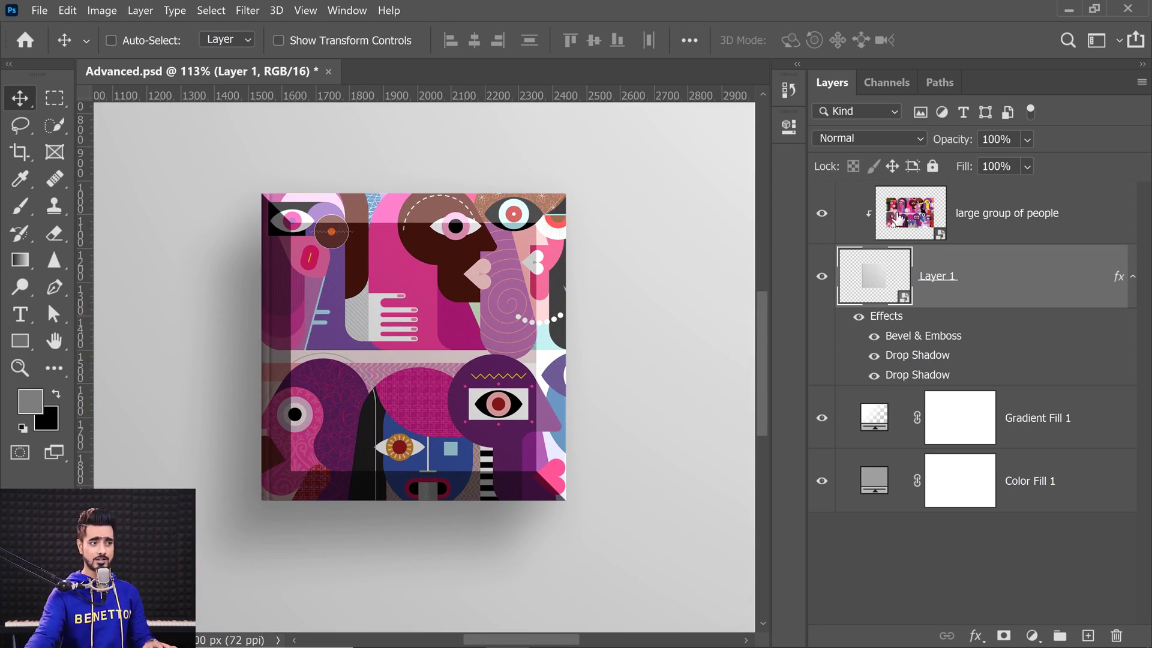
ctrl+alt+space+click(579, 175)
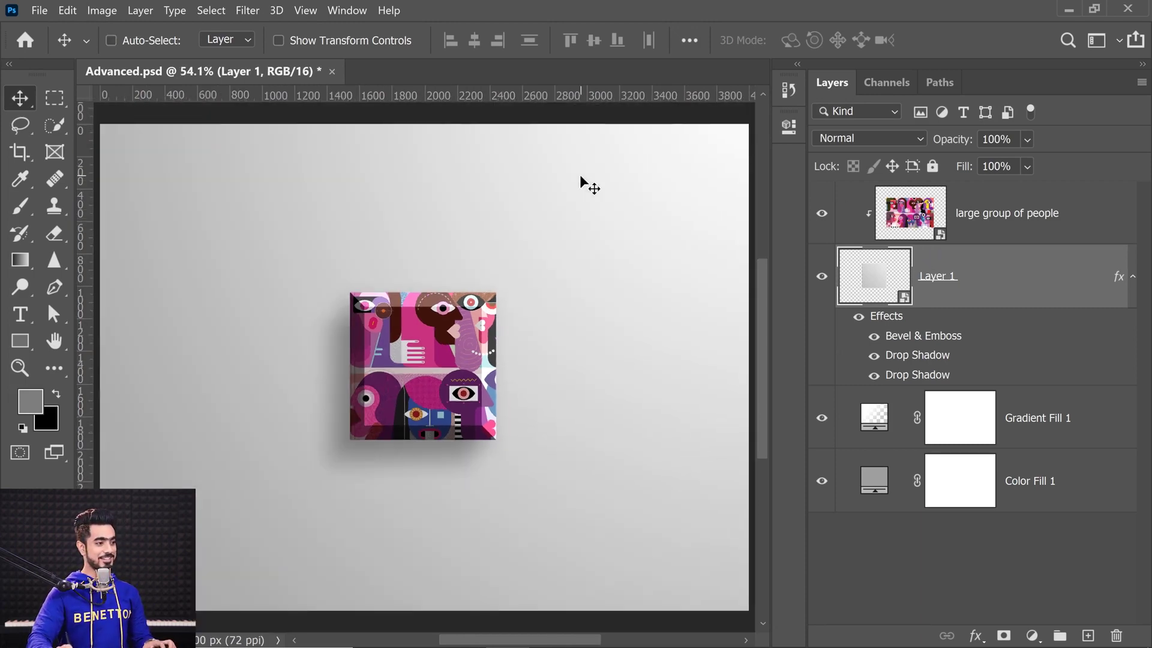
key(ctrl+z)
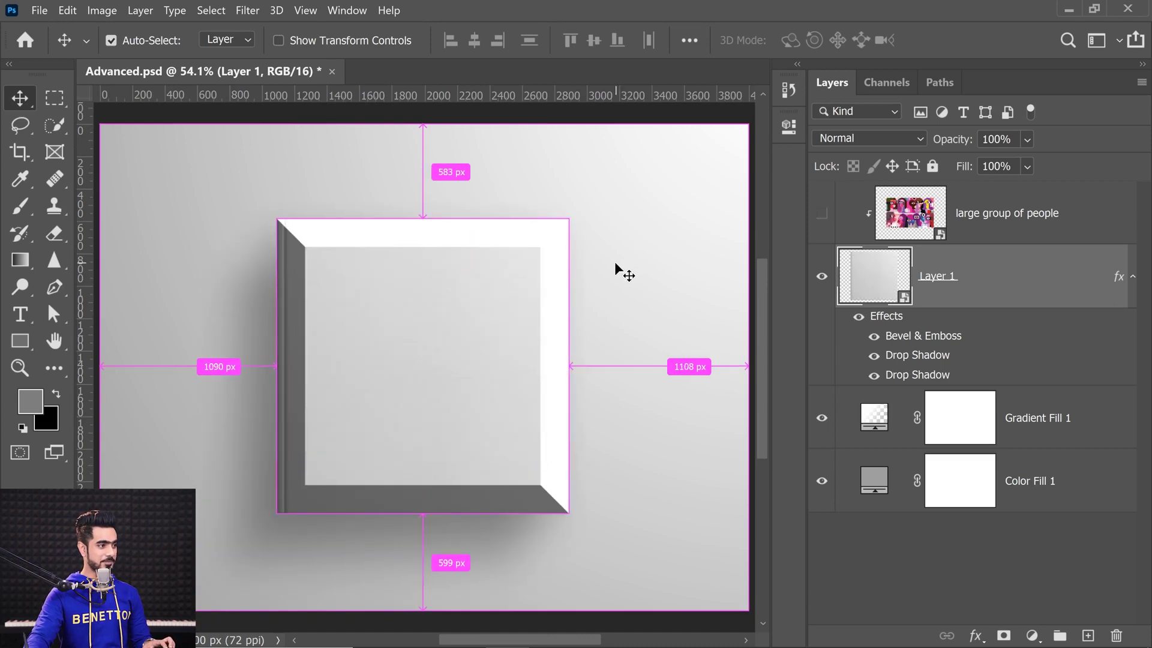
Select Layer 1 together with the clipped artwork layer and scale both proportionally to about 41.72% around their centre.
click(982, 237)
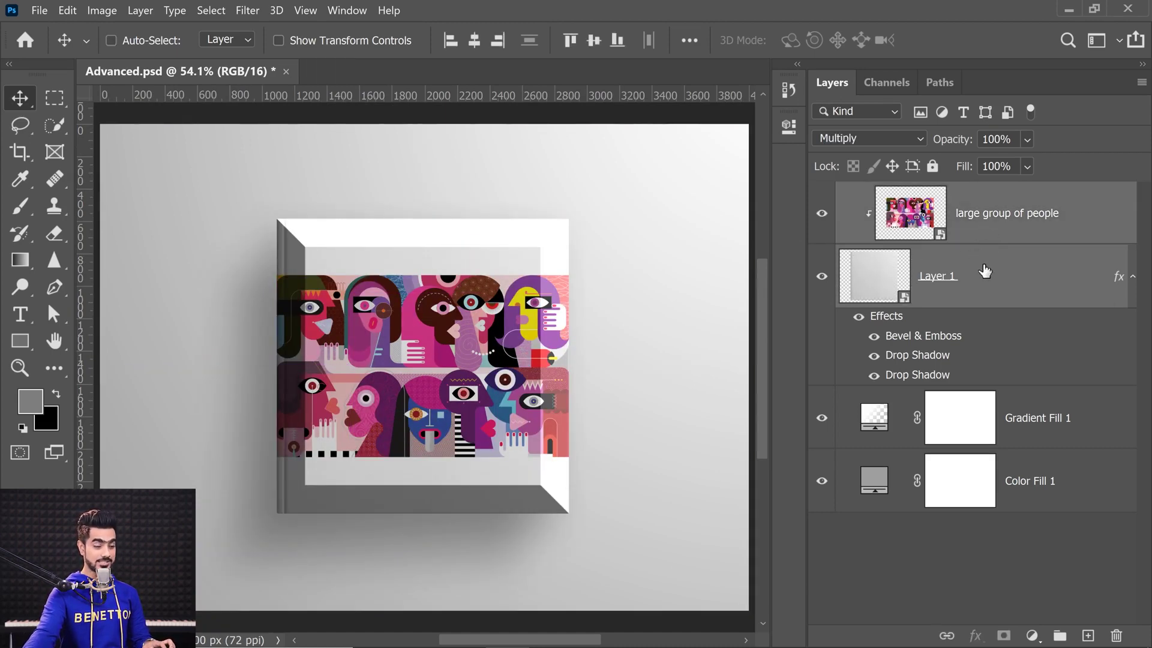
click(981, 271)
ctrl+click(1014, 240)
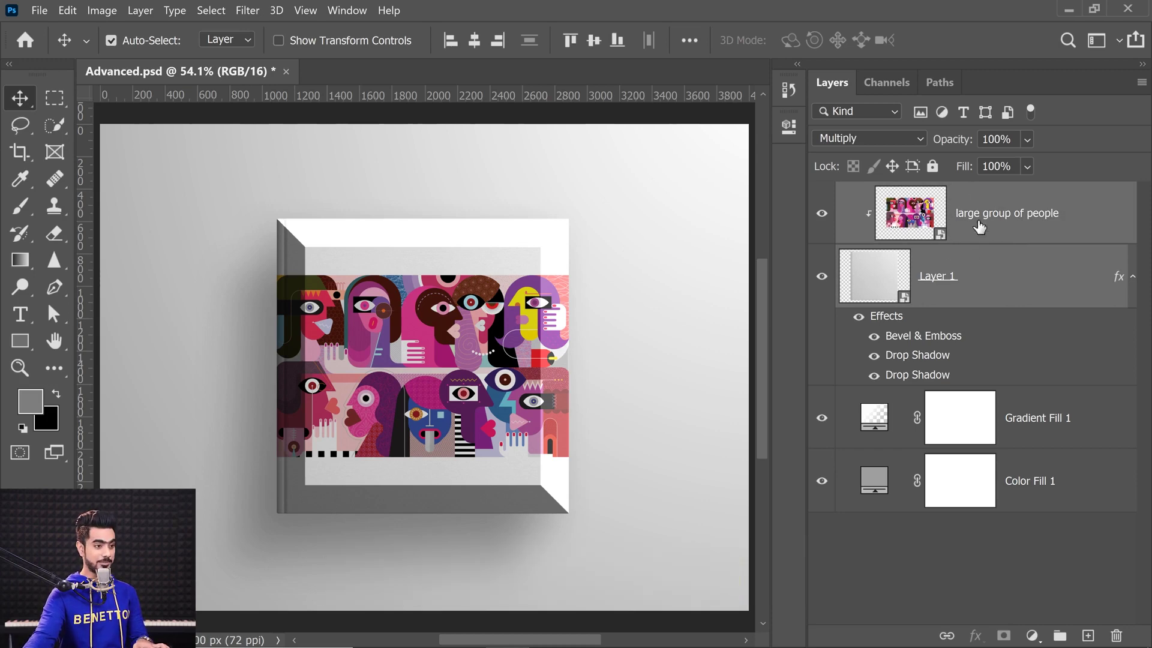
key(ctrl)
key(ctrl+t)
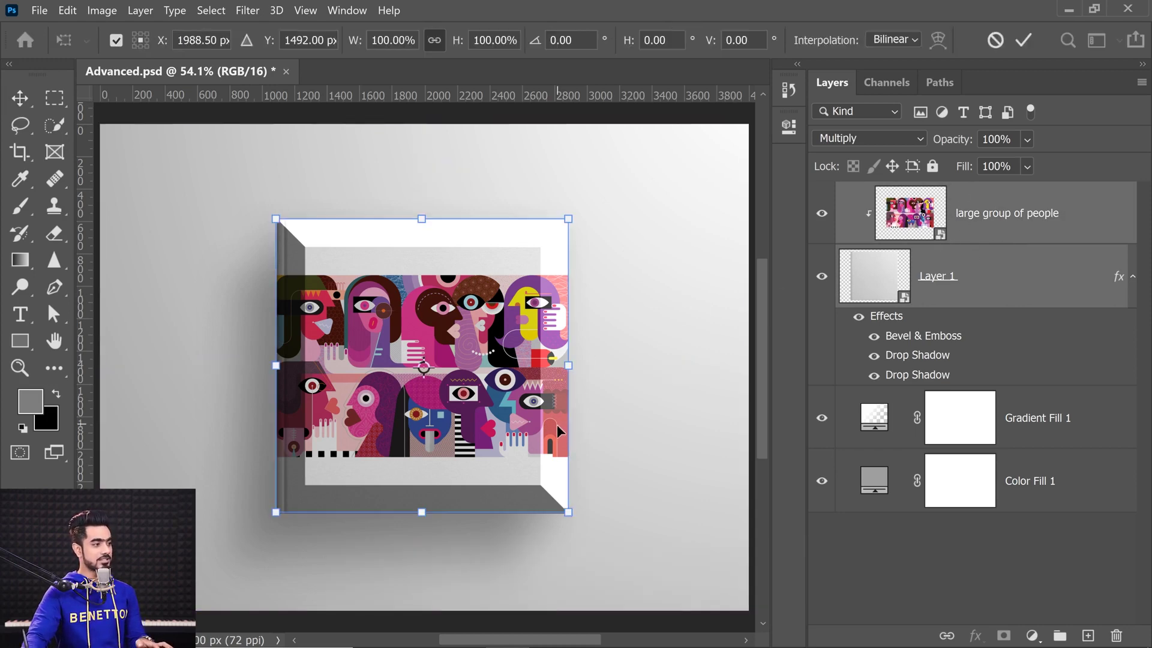
click(495, 39)
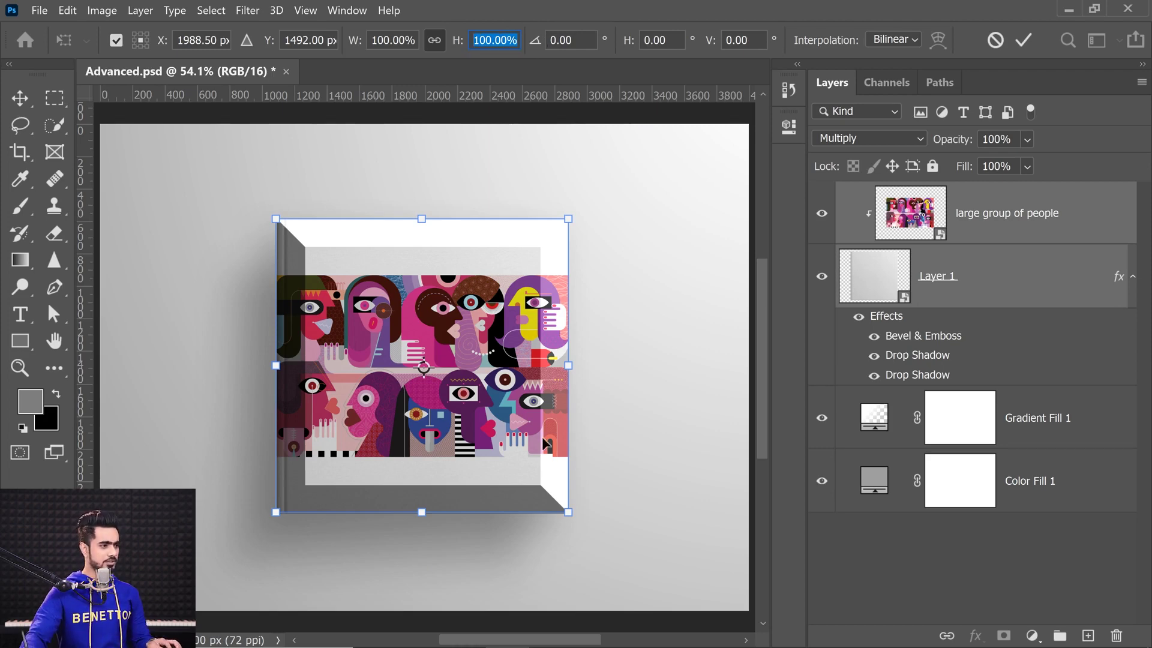
drag(569, 514, 494, 432)
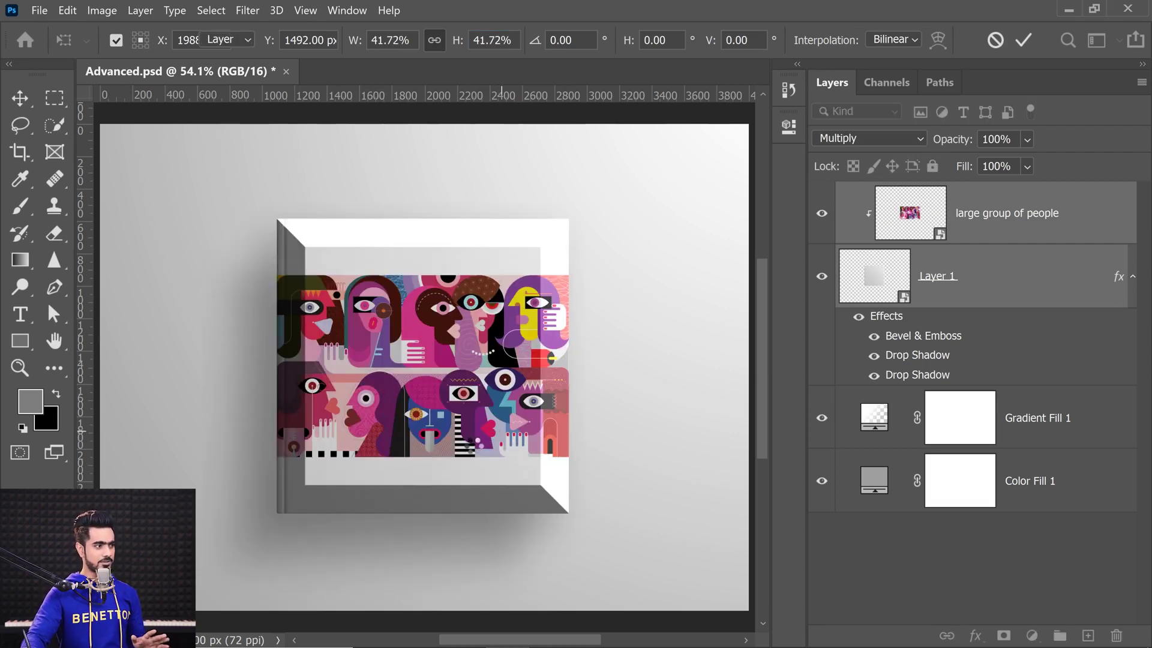
key(Return)
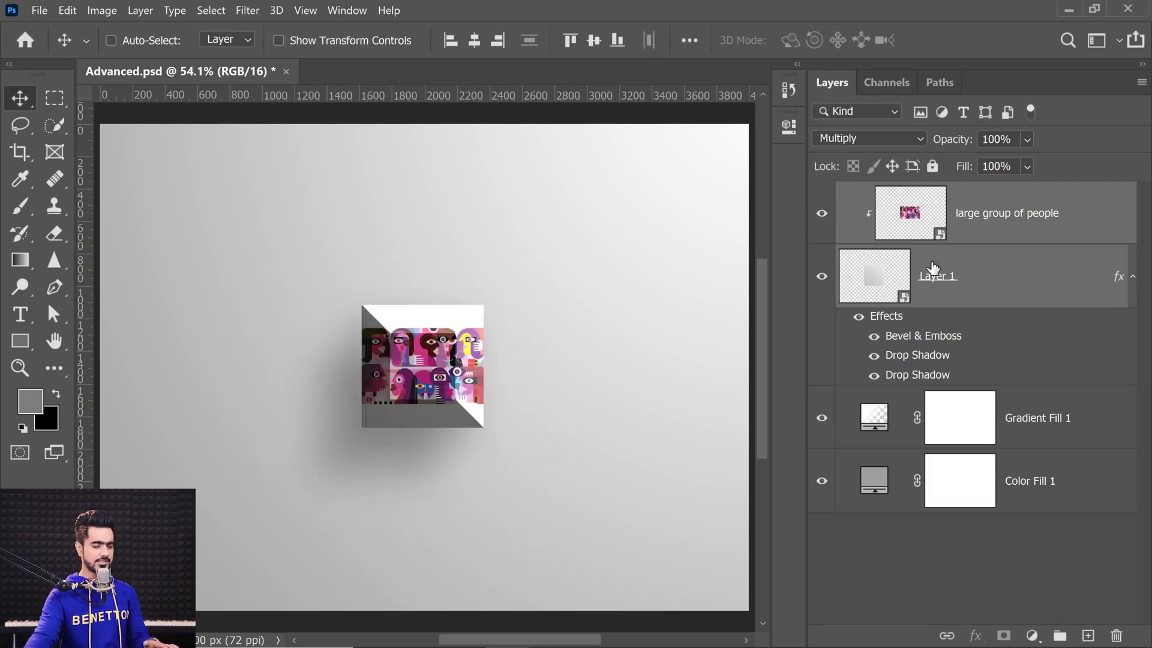
Check Layer 1's exact scale percentage with Free Transform, leaving the layer as it is.
click(963, 271)
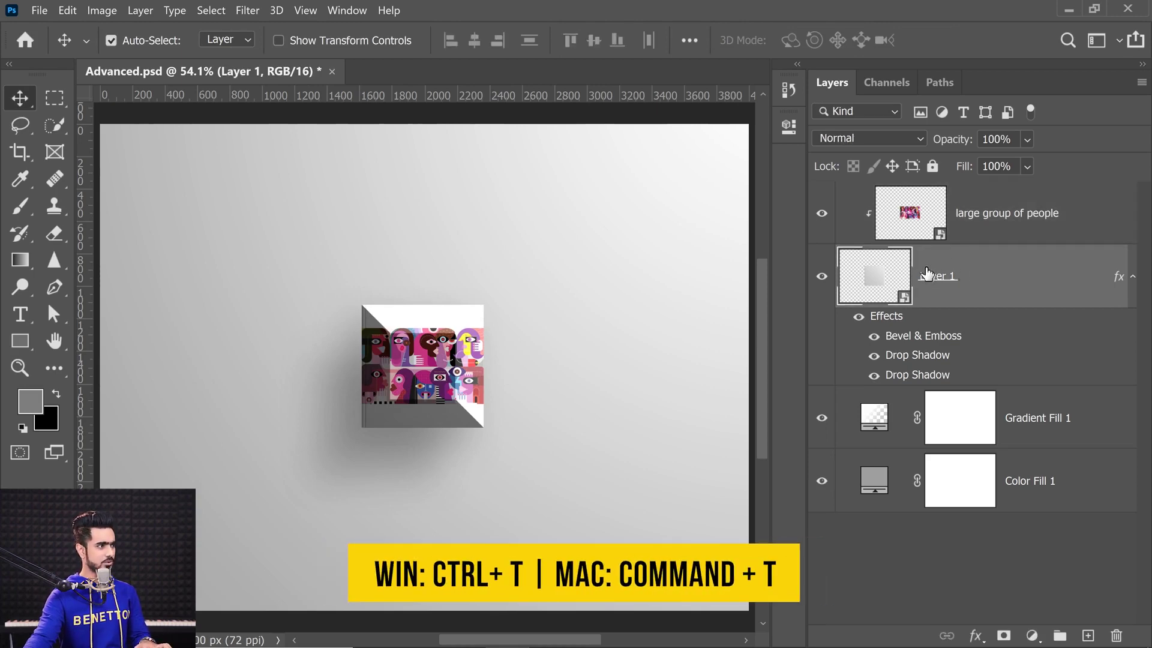
key(ctrl+t)
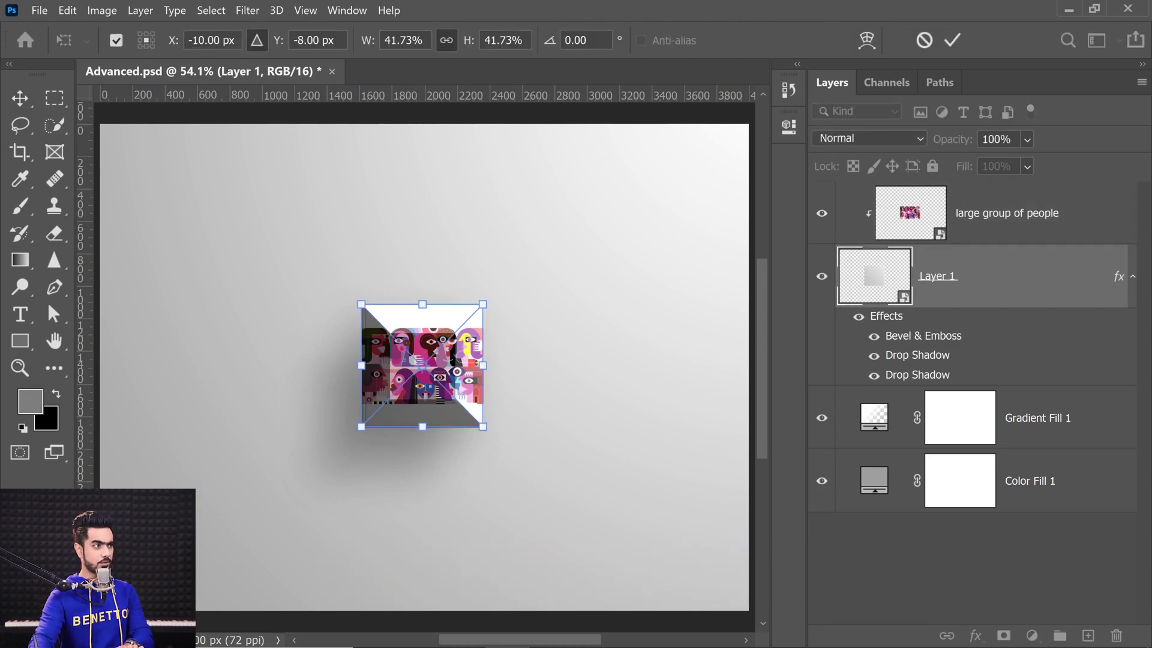
key(Return)
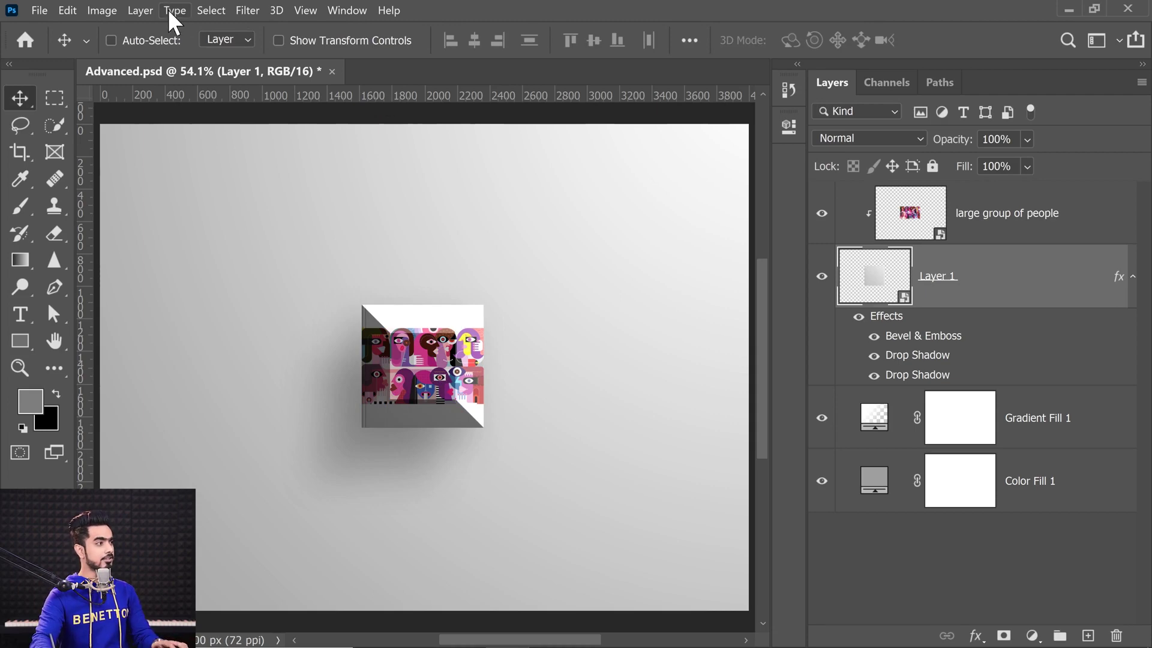
Enter 41.73% as the scale for Layer 1's layer effects, accept the rounded 42% and apply it.
click(144, 10)
mouse_move(198, 173)
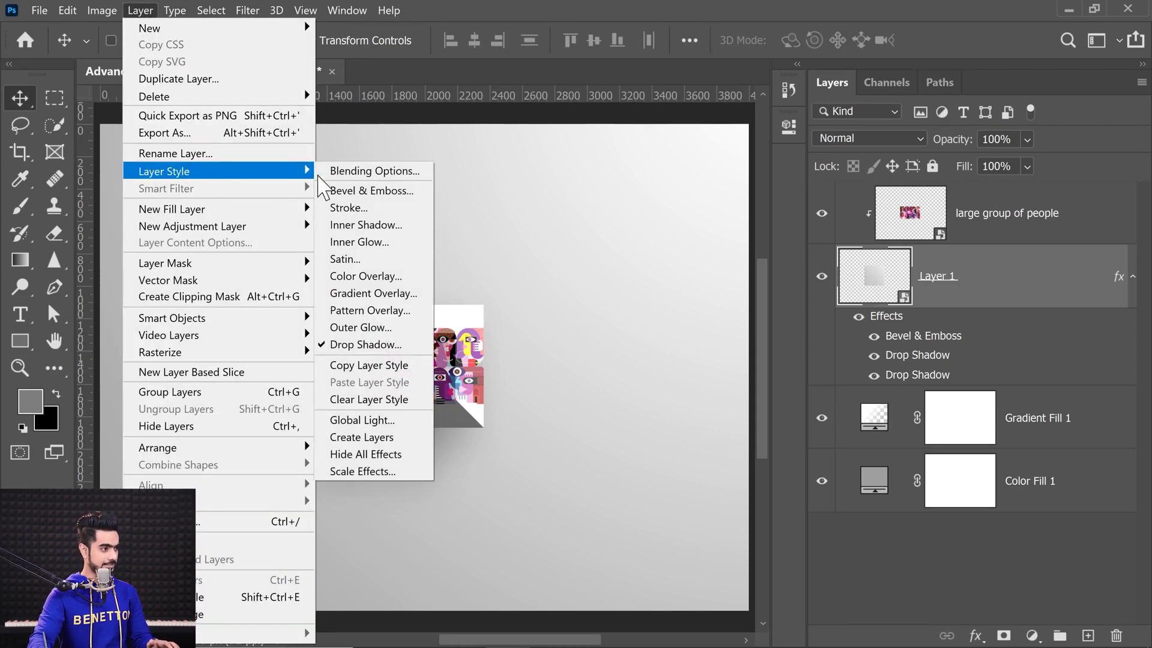
click(366, 473)
text(41.73)
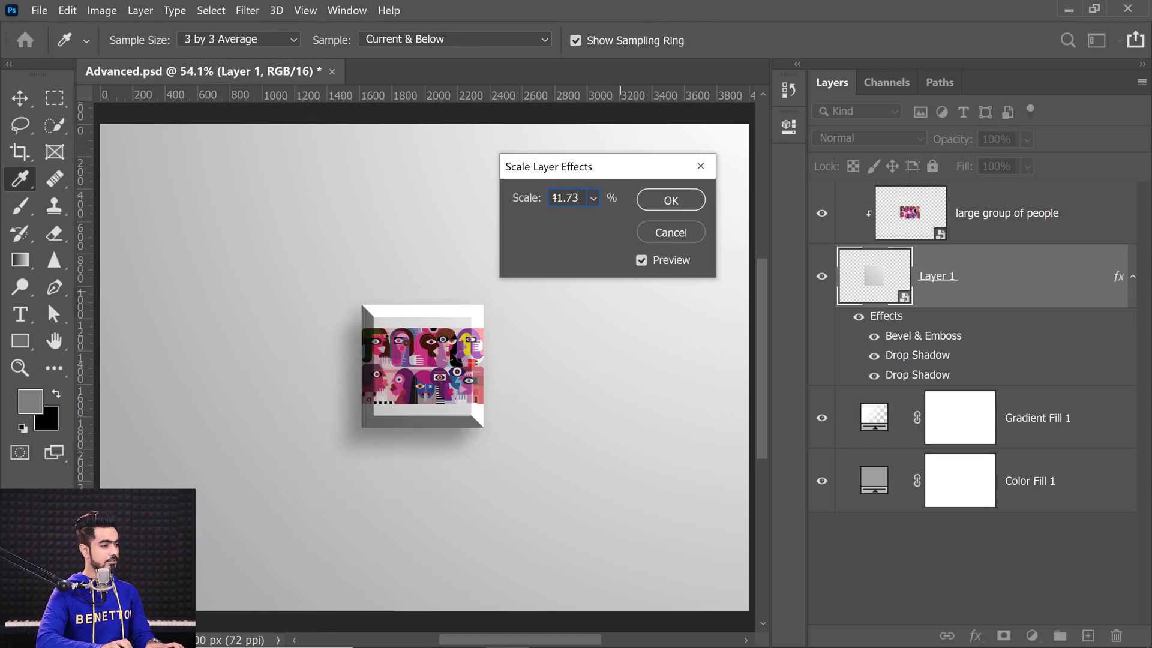
key(Return)
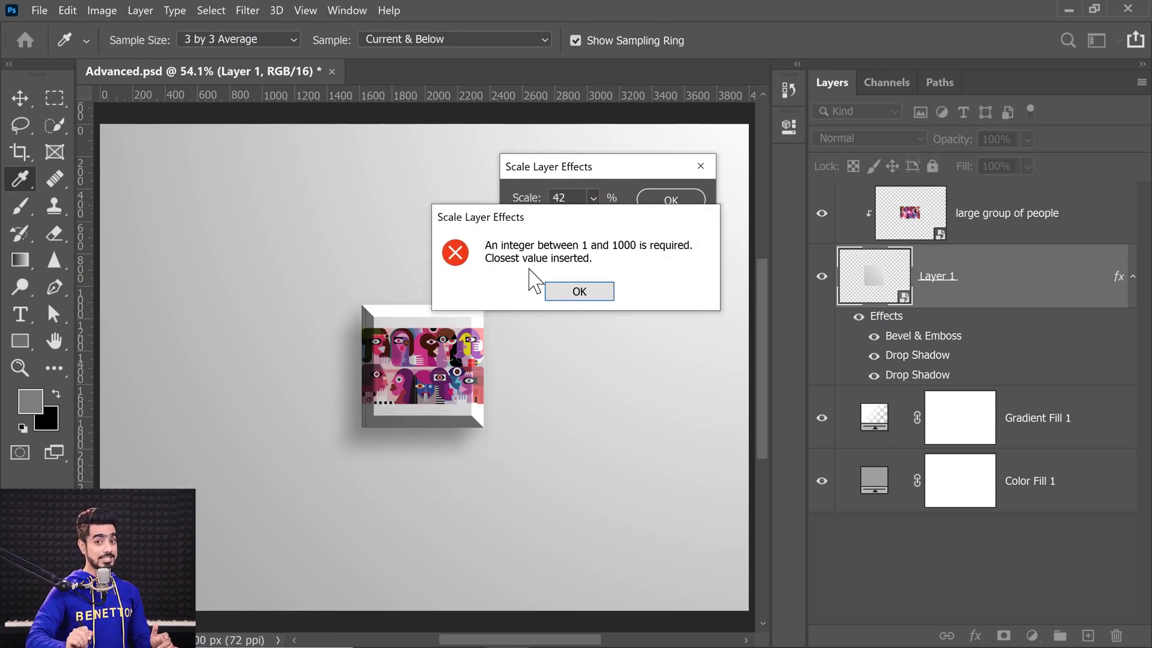
click(578, 290)
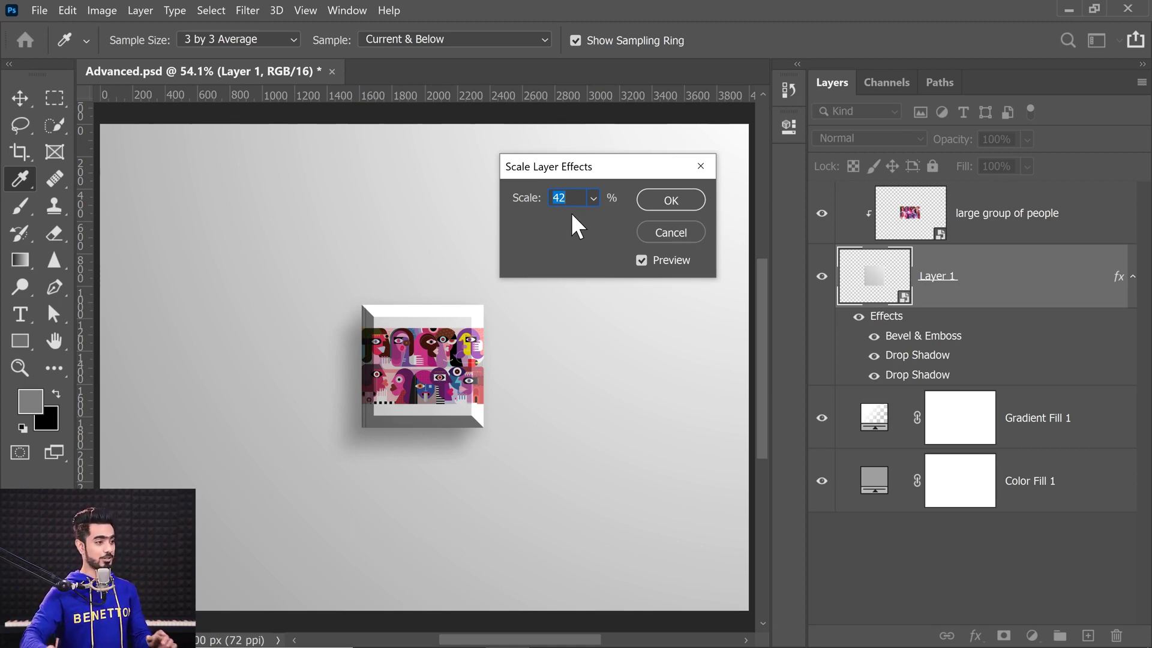
click(672, 204)
key(v)
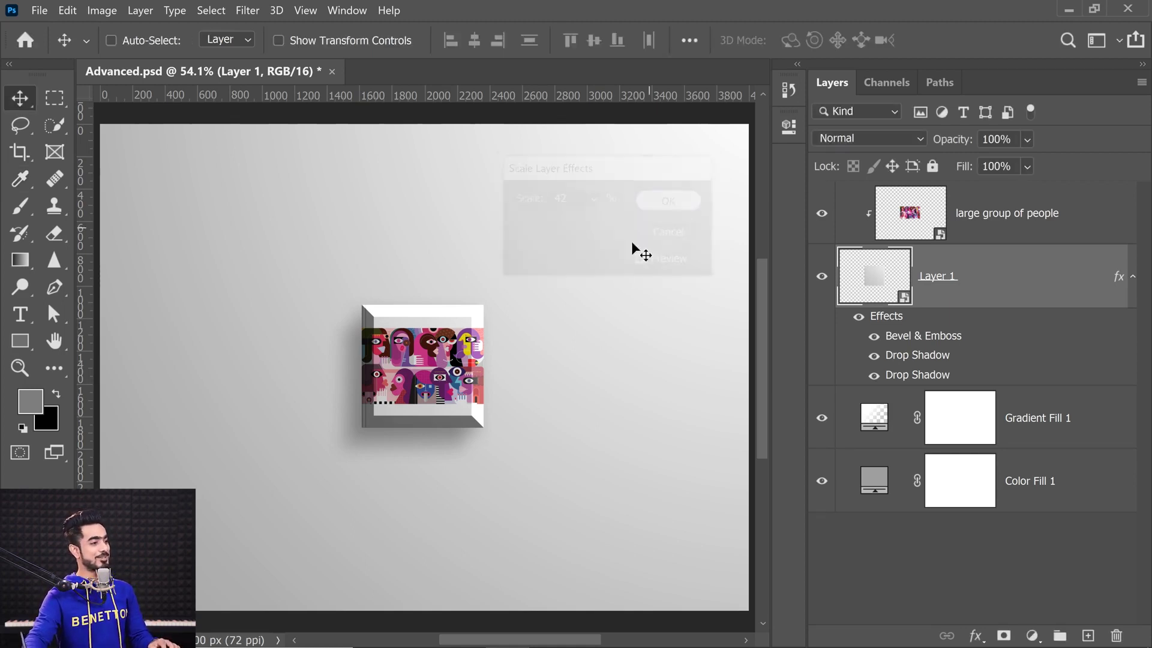
Undo the scaling of the book, artwork and effects, and delete Layer 1's Bevel & Emboss effect.
scroll(435, 360, up, 5)
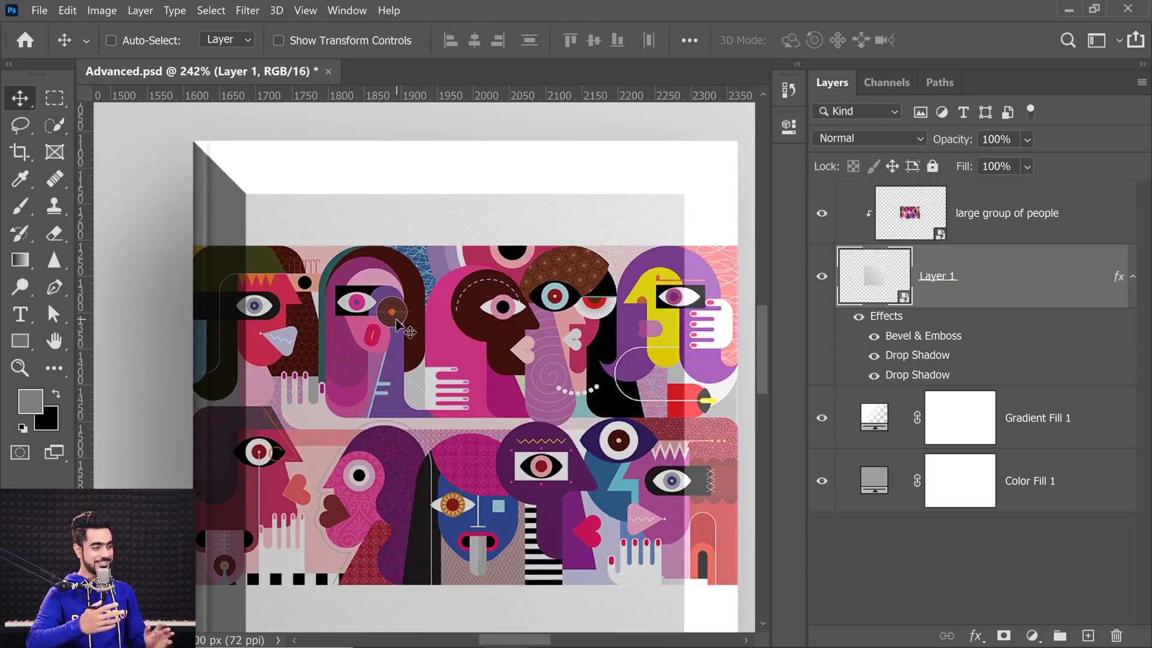
scroll(395, 318, down, 5)
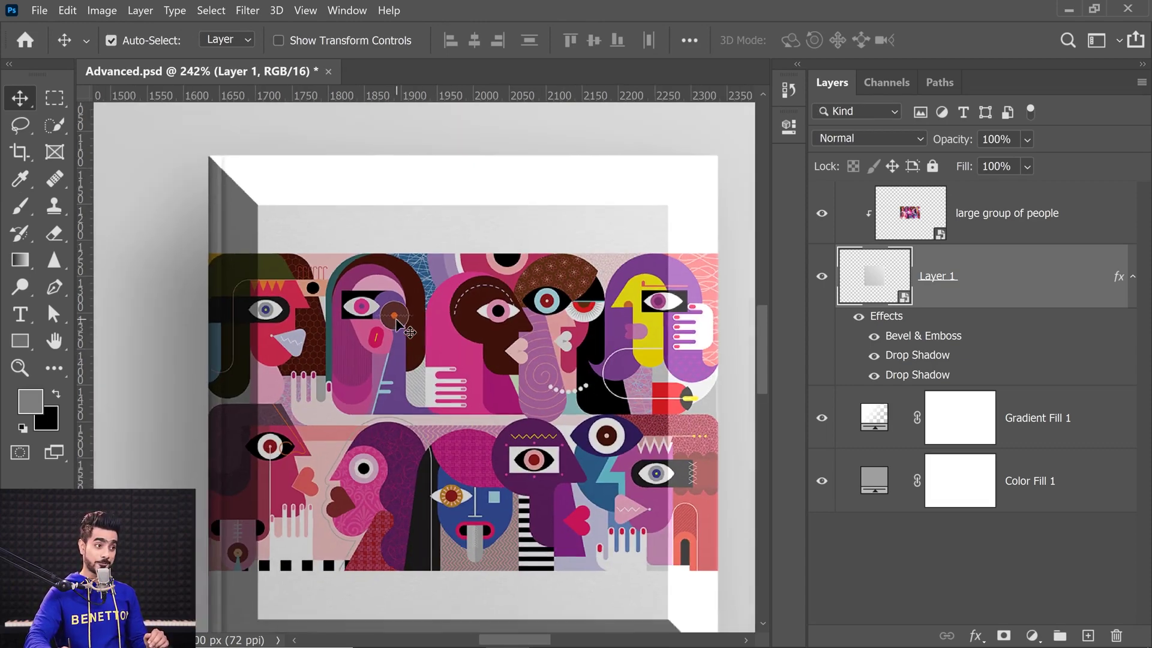
key(ctrl)
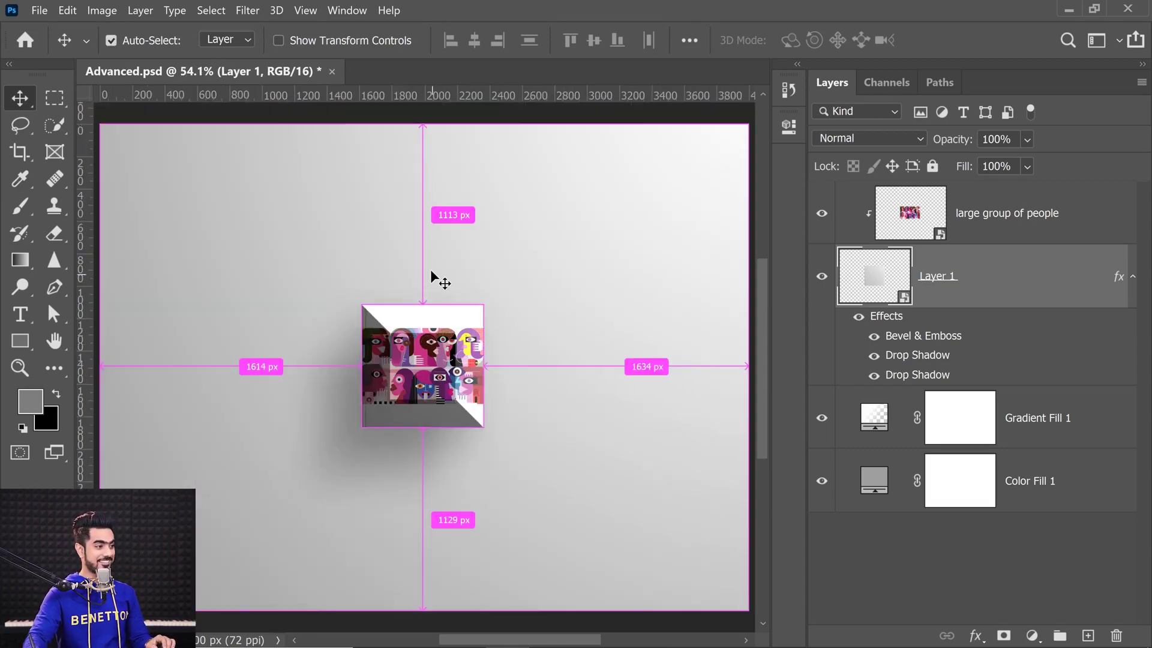
key(ctrl+z)
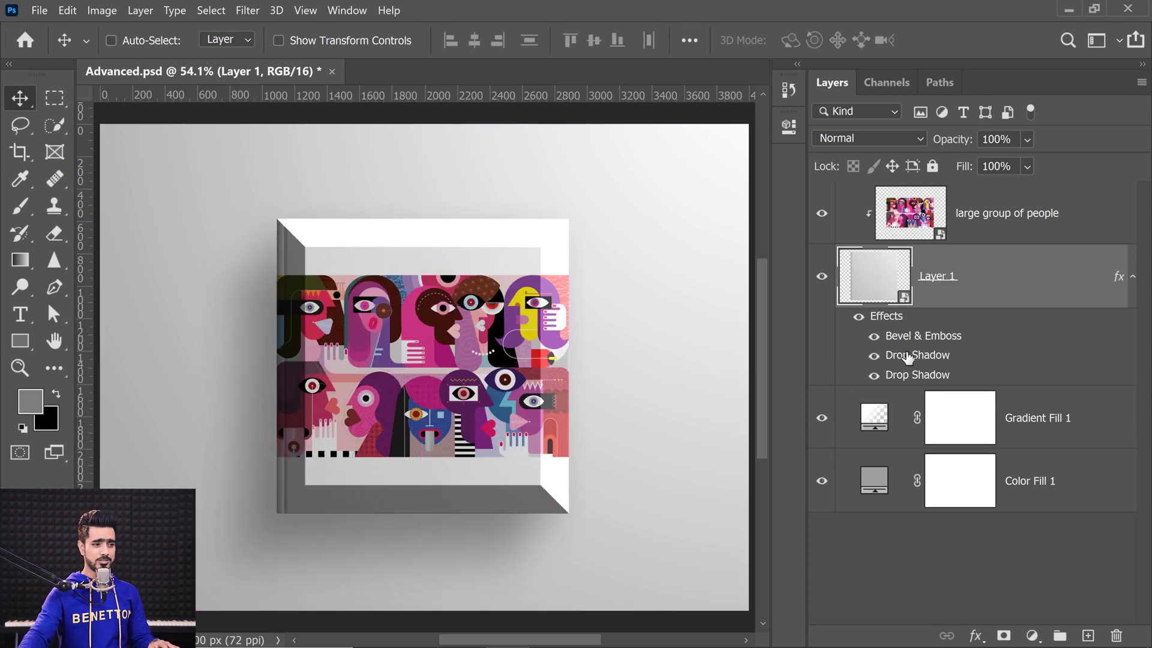
drag(944, 340, 1115, 635)
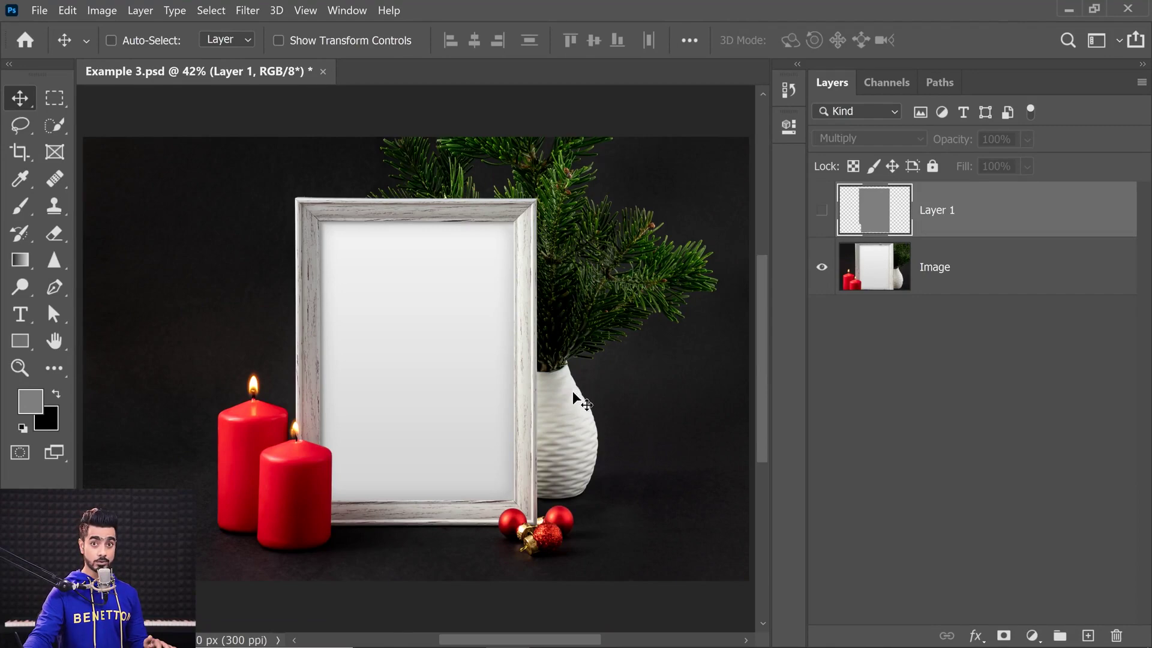
Show the grey Layer 1 over the picture frame in Example 3.psd with its blend mode set to Multiply.
click(822, 211)
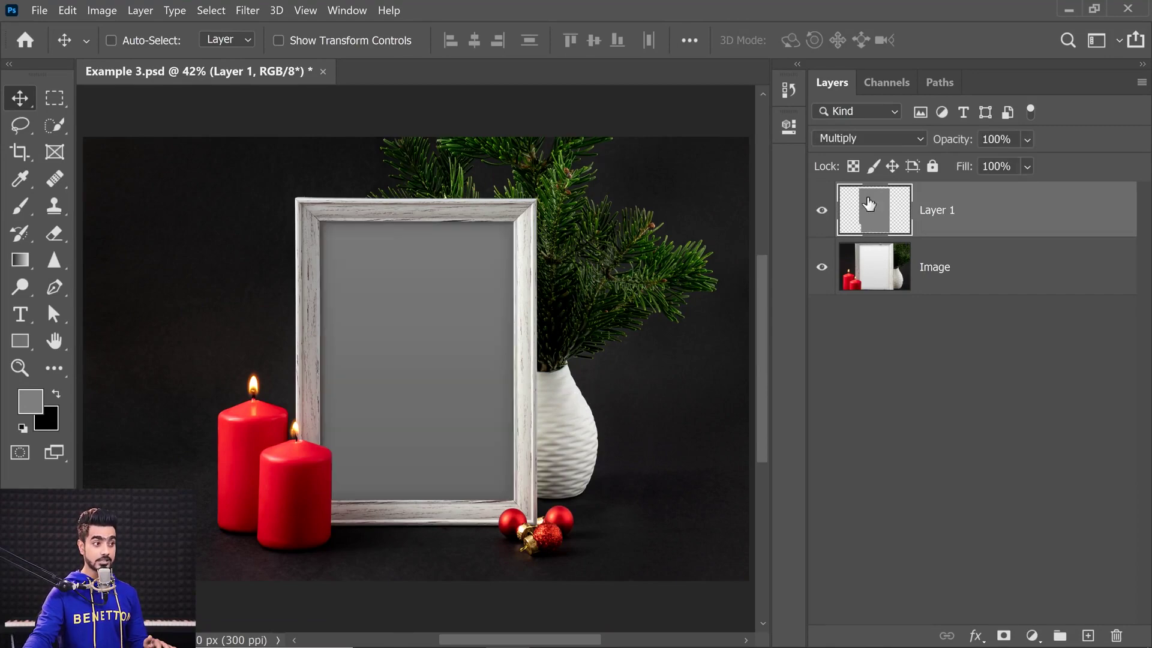
click(856, 138)
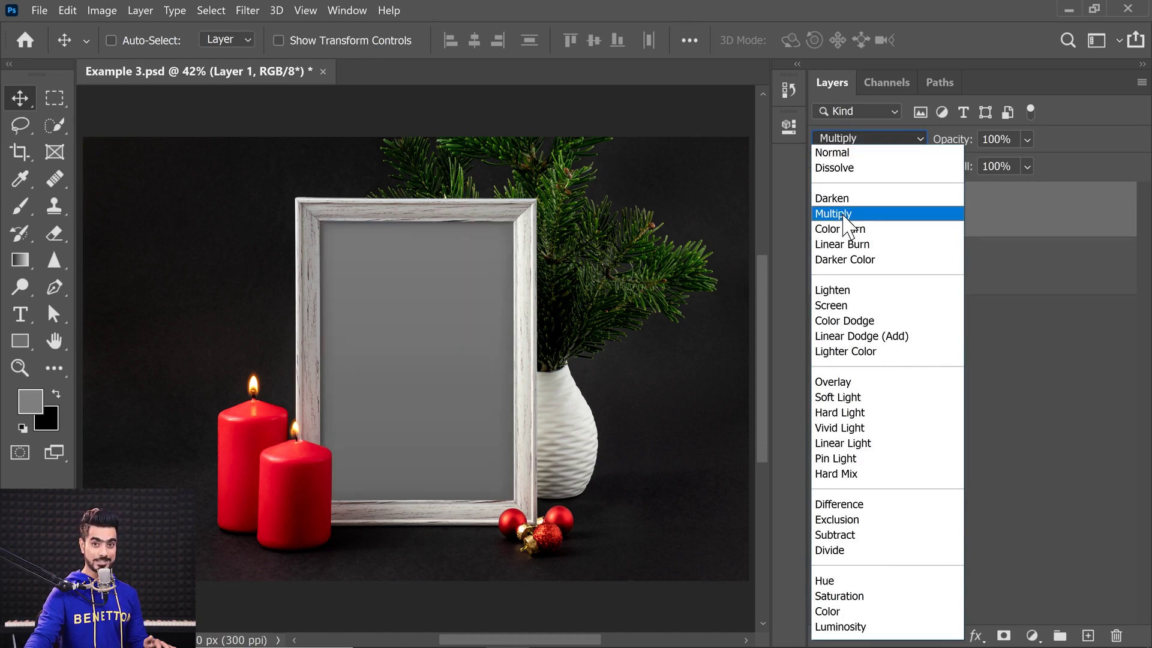
click(847, 217)
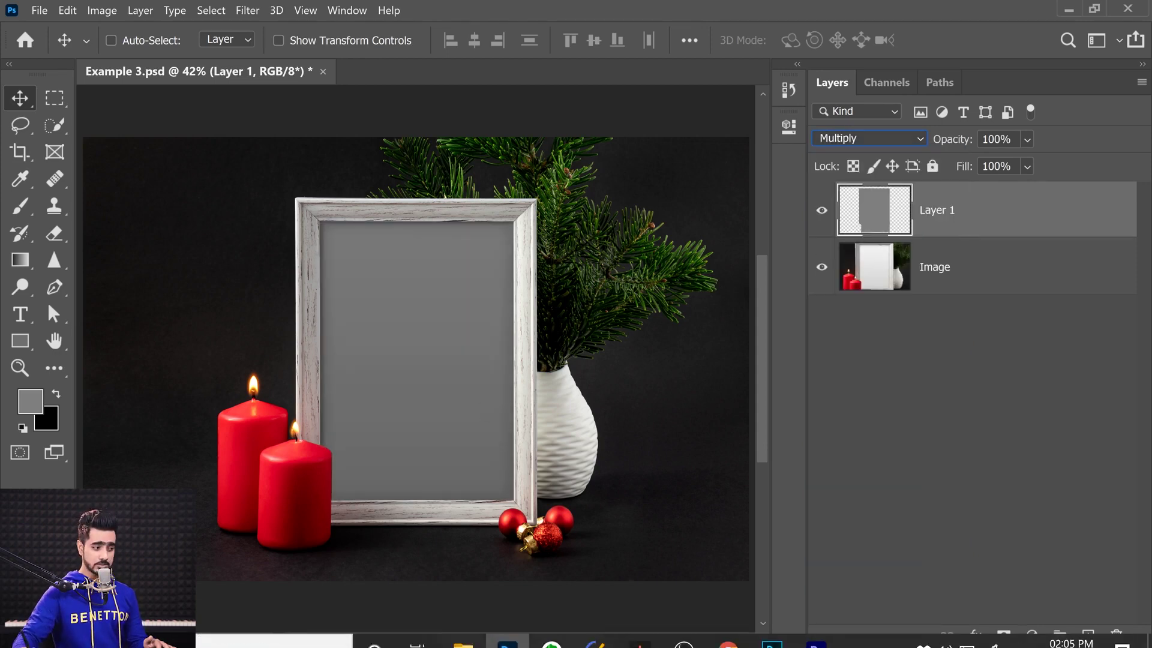
Place Girl in Snow.jpg from the Examples folder into Example 3.psd above Layer 1 and clip it to Layer 1.
click(463, 630)
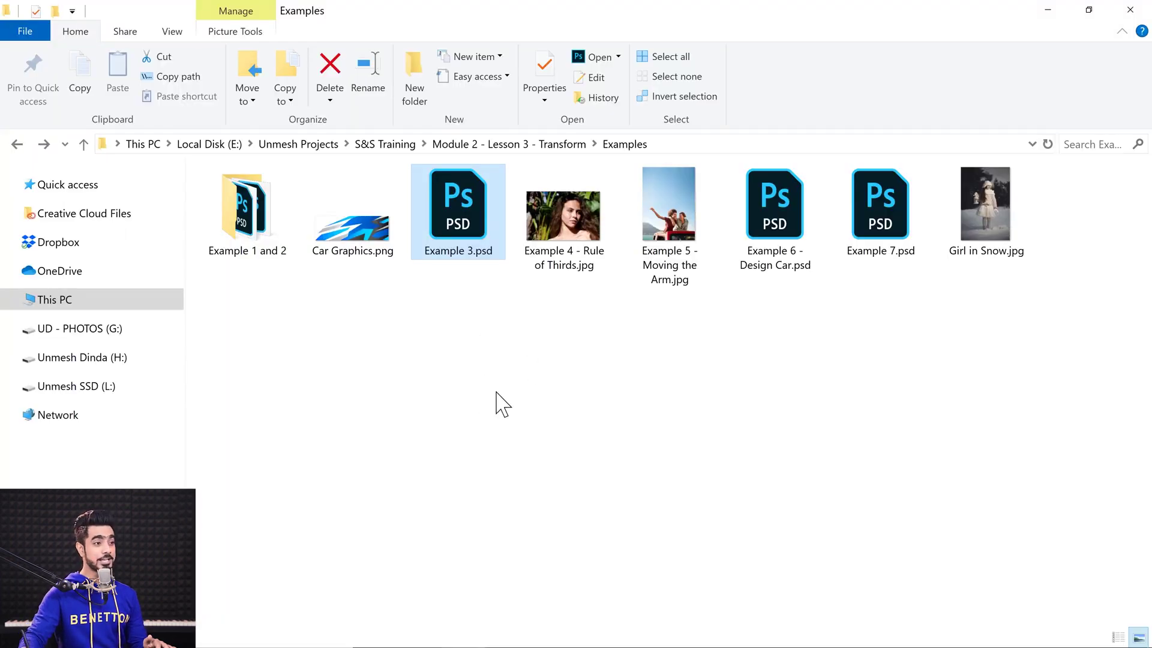
drag(991, 210, 415, 360)
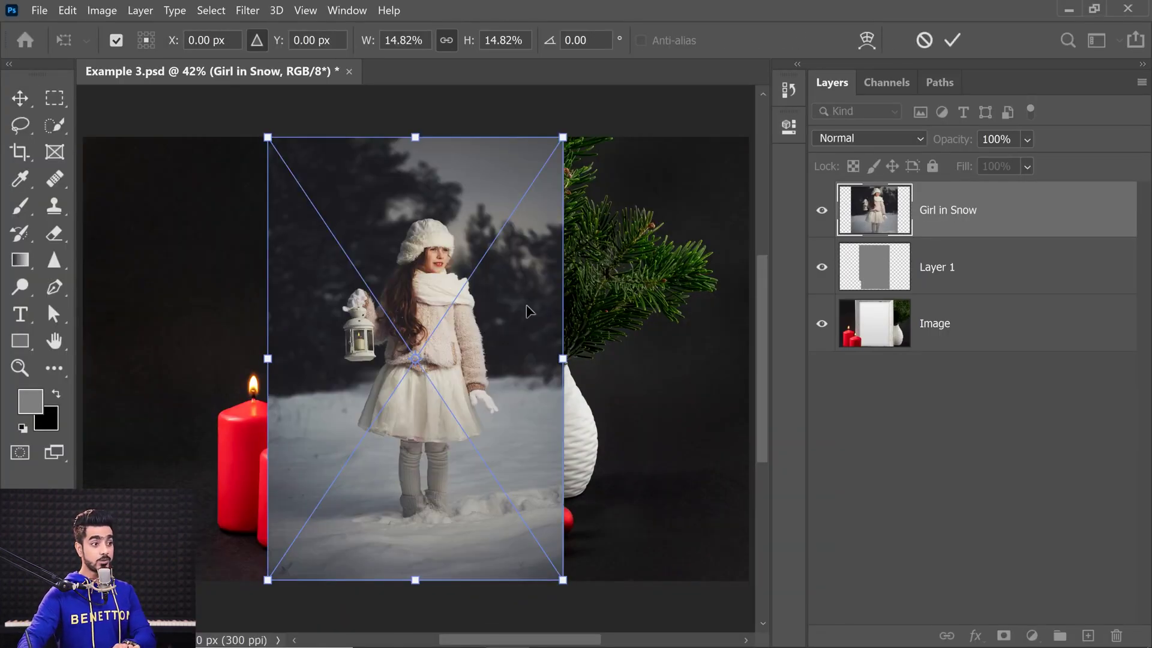
key(Return)
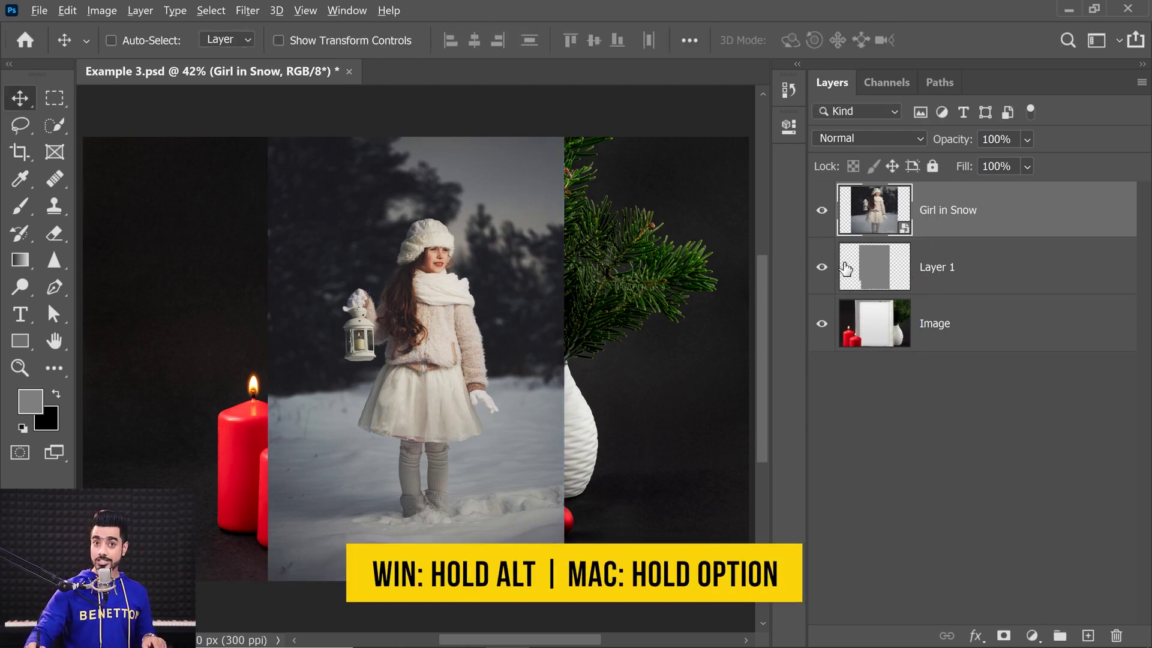
alt+click(978, 234)
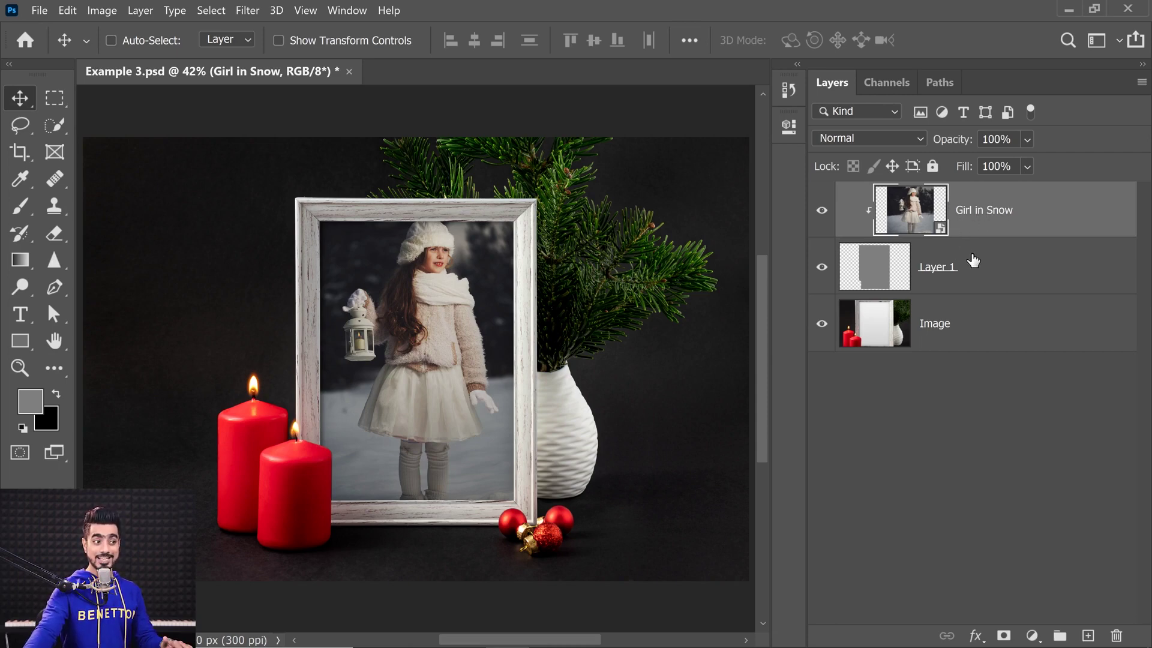
Scale the clipped Girl in Snow photo down to about 10.36% with Free Transform, fit it to the picture frame and apply.
click(877, 276)
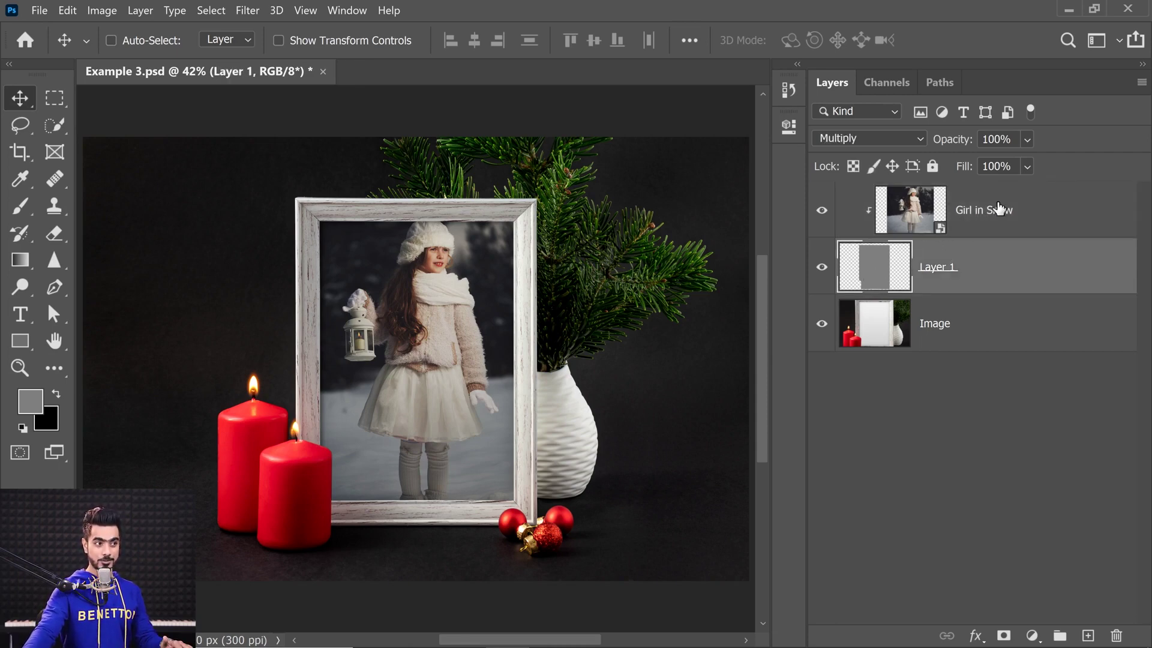
click(978, 225)
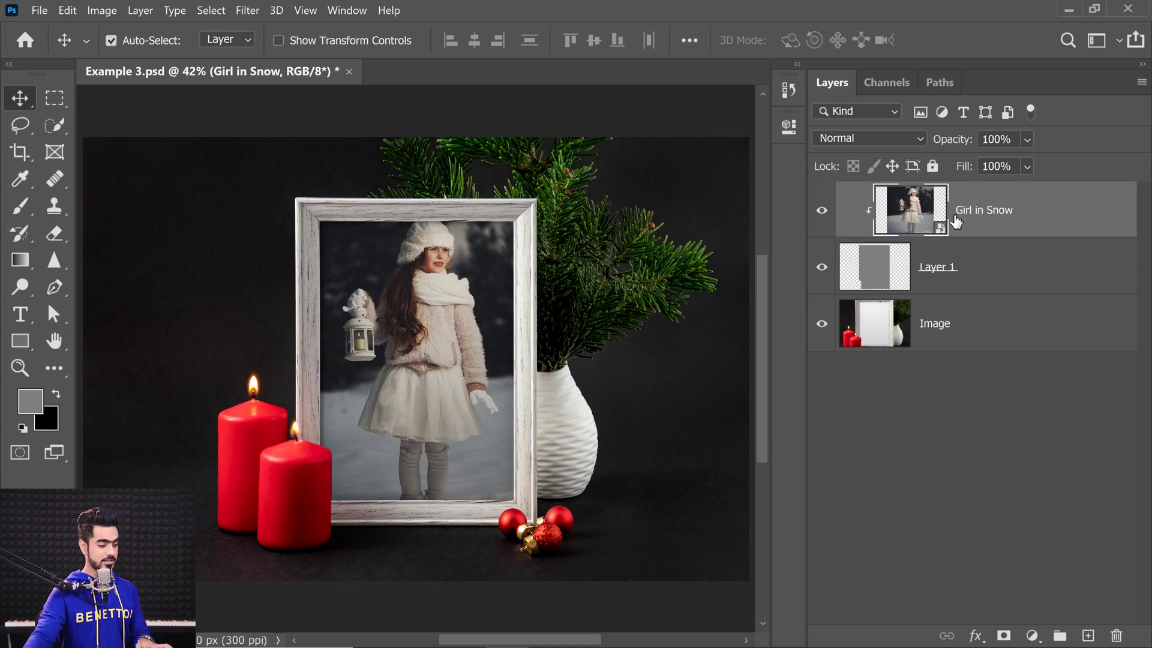
key(ctrl+t)
drag(505, 331, 457, 294)
drag(576, 604, 522, 524)
drag(278, 158, 312, 214)
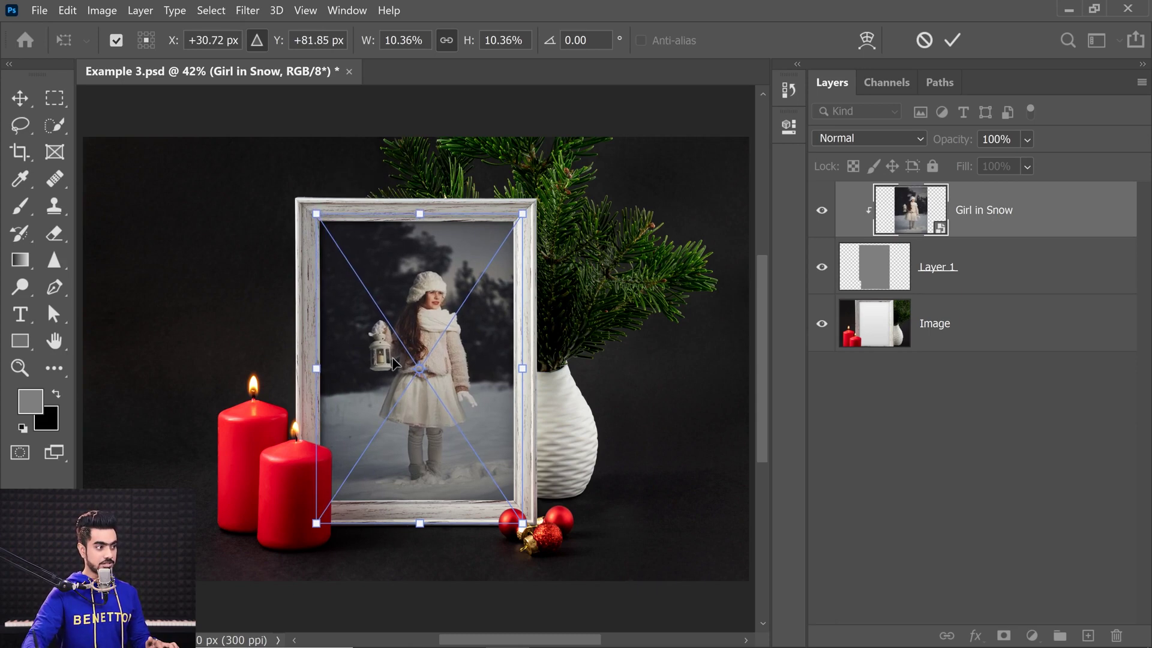
key(Return)
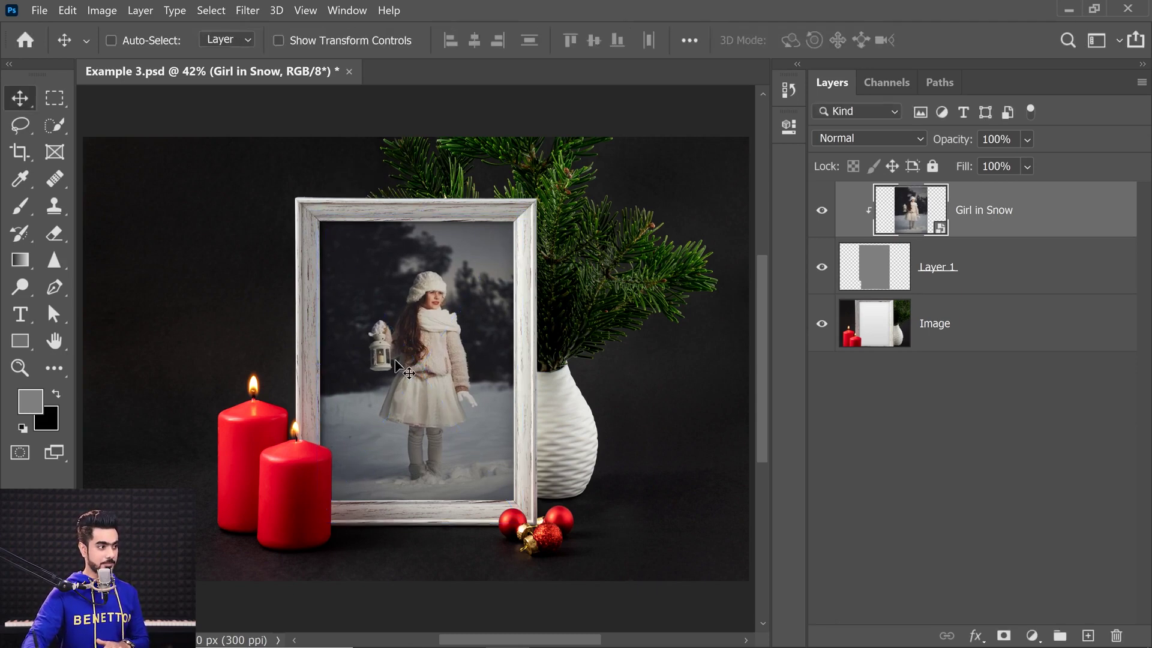
Resize the Girl in Snow photo with Free Transform up to about 17.45% and back down to about 9.84%, repositioning it in the frame.
key(ctrl+t)
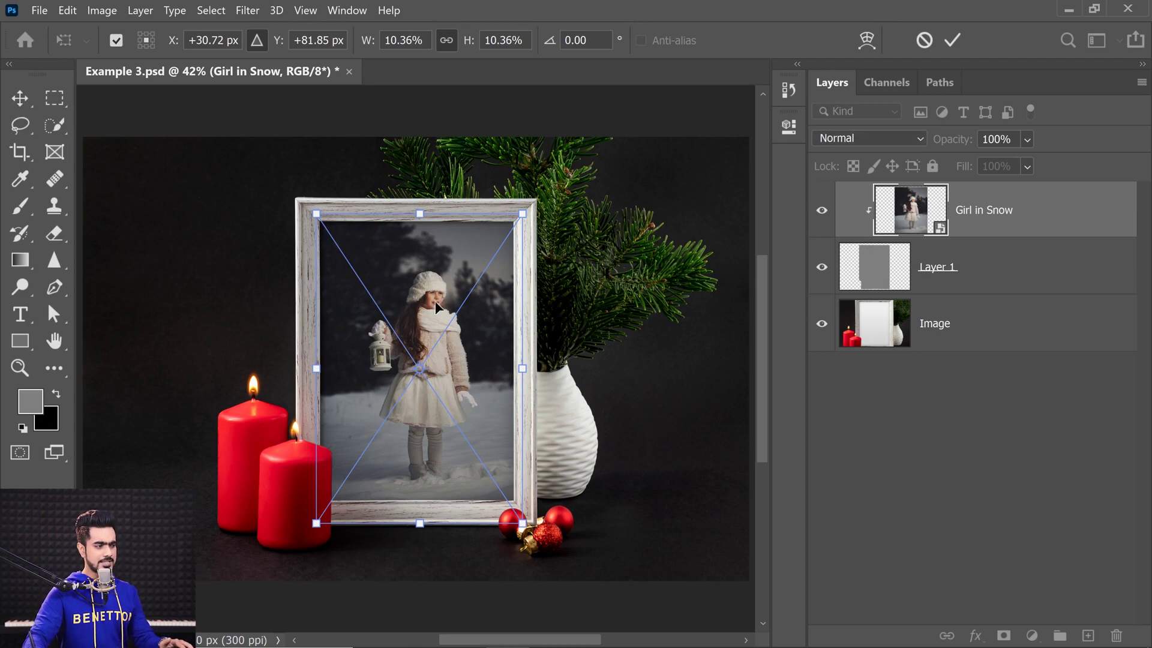
drag(450, 288, 466, 279)
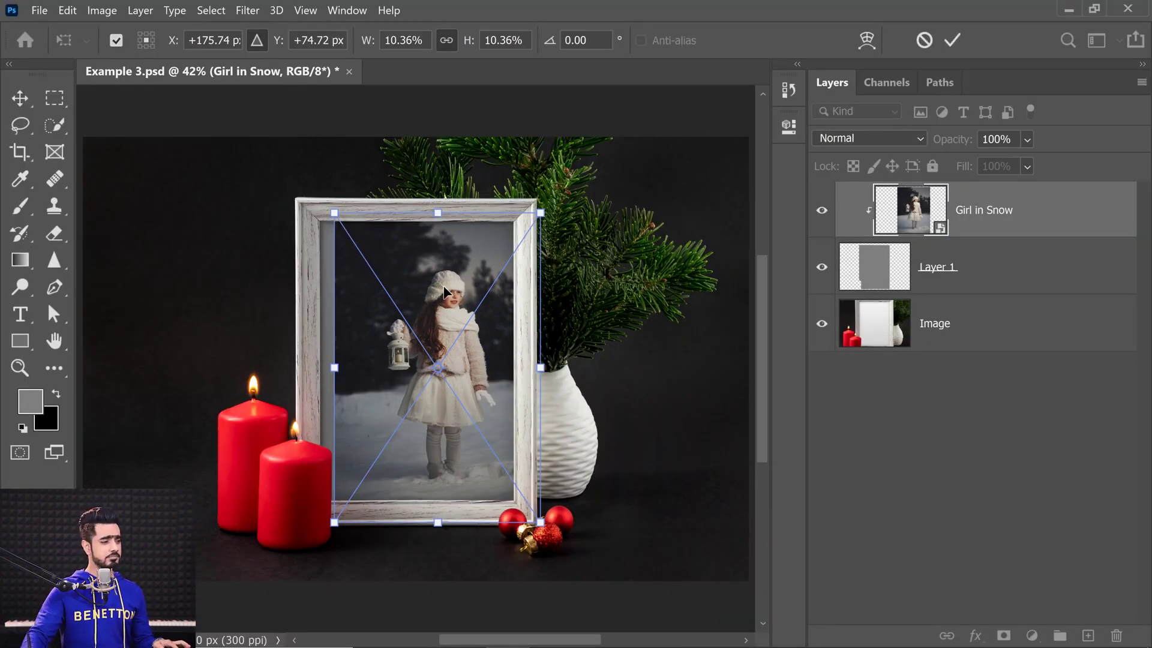
drag(557, 193, 653, 106)
drag(509, 282, 520, 319)
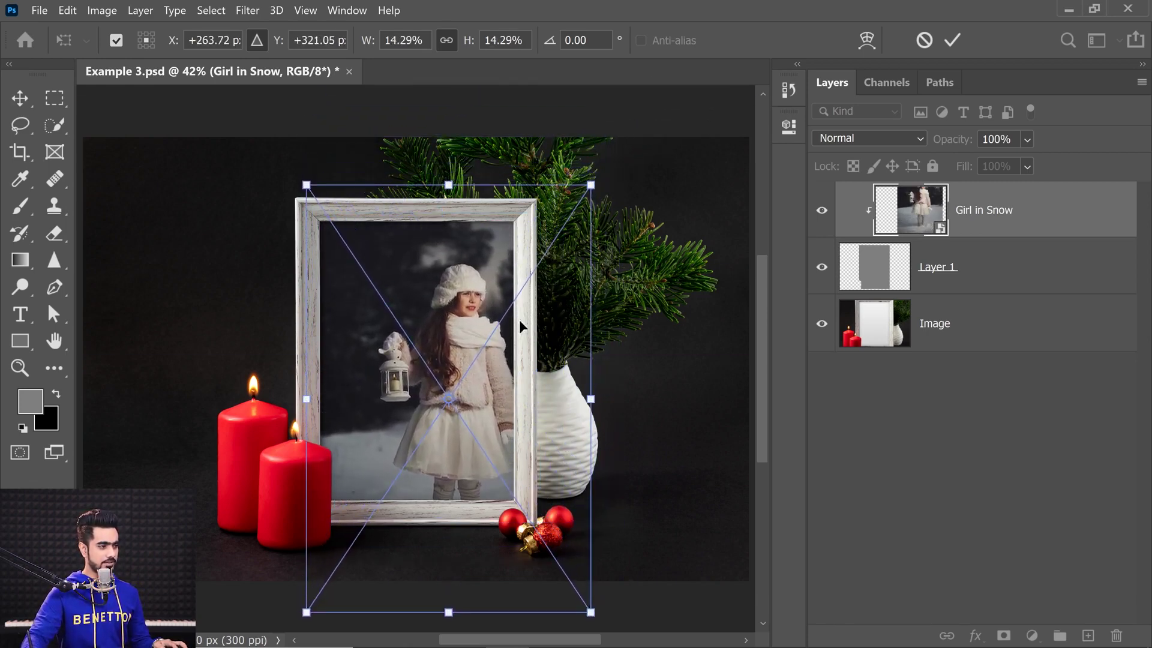
drag(593, 181, 654, 91)
drag(569, 218, 524, 290)
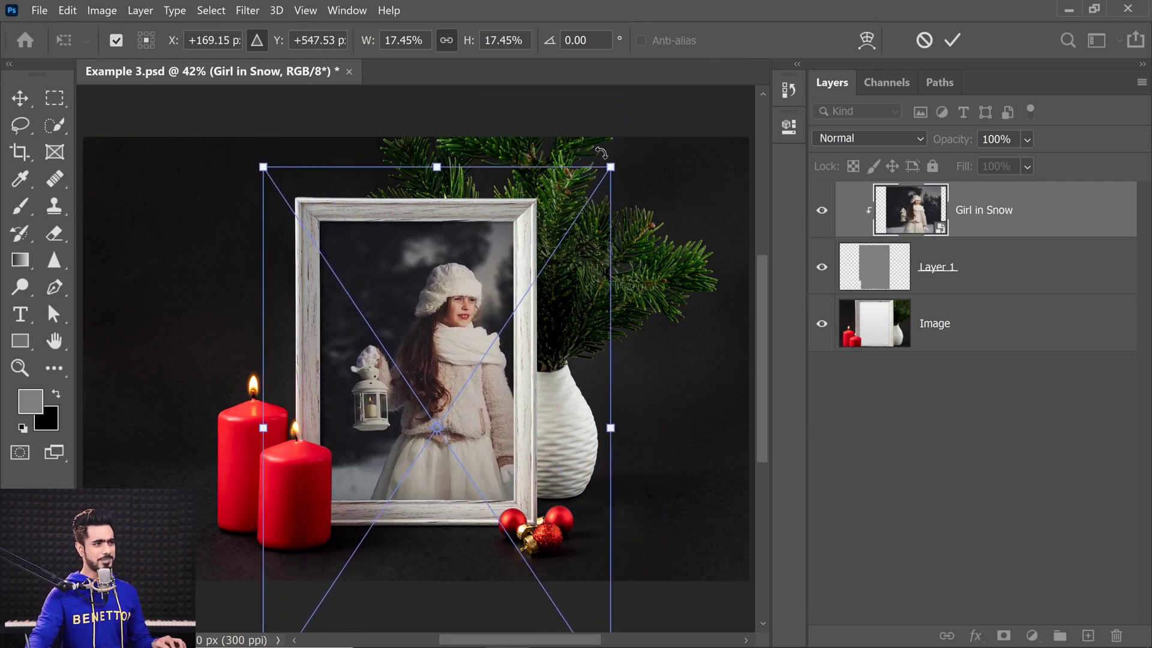
drag(612, 168, 459, 393)
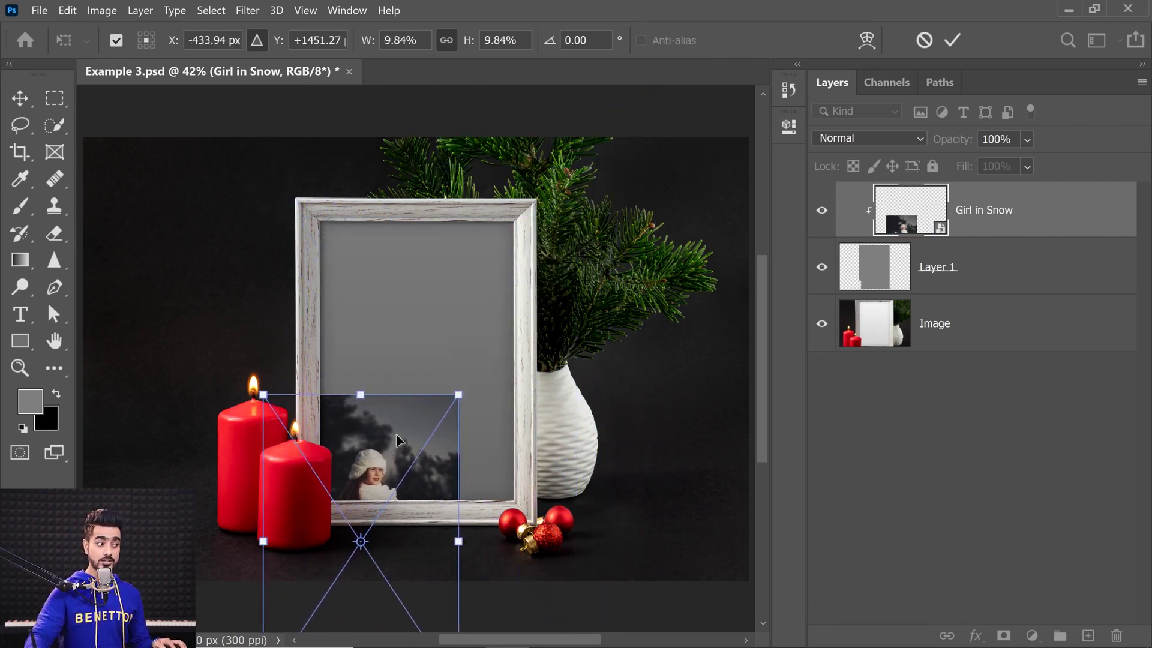
drag(383, 447, 466, 289)
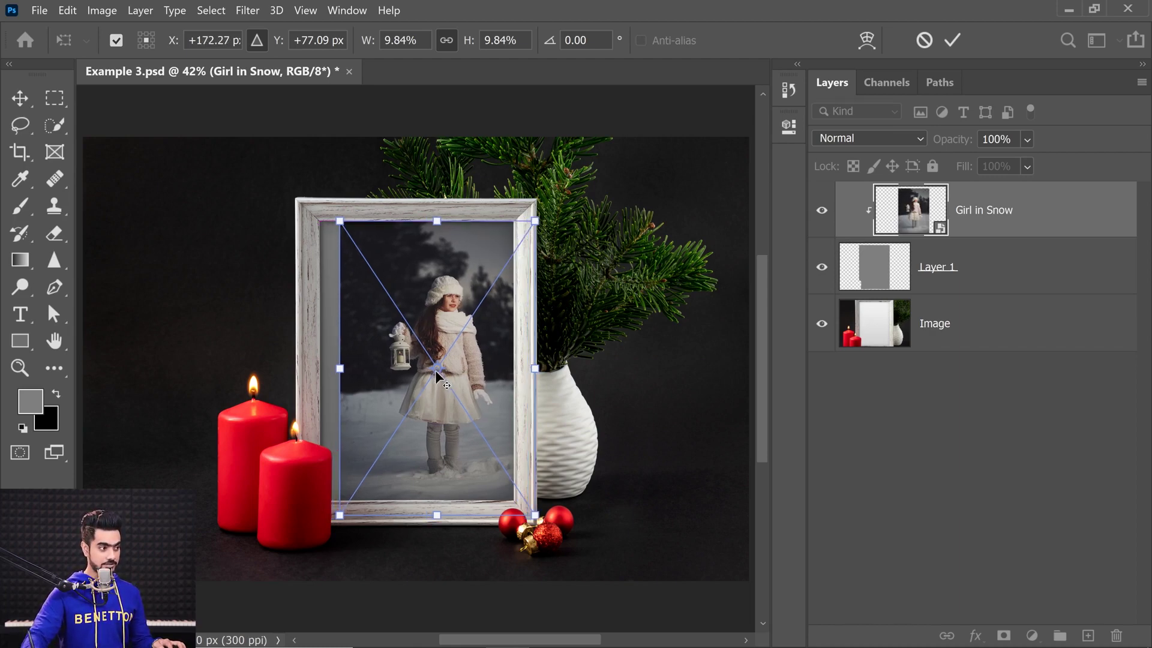
Inspect the transform's central reference point, try relocating and resetting it, and place it on the girl's face.
key(ctrl+plus)
key(ctrl+plus)
key(ctrl+plus)
key(ctrl+plus)
key(ctrl+plus)
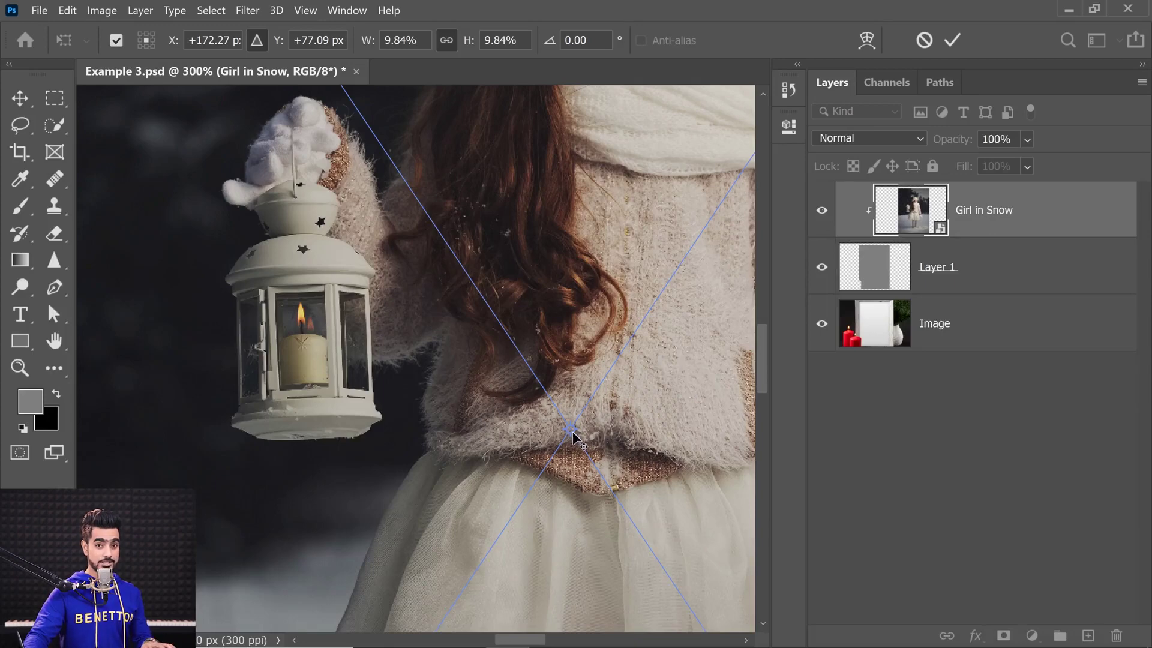
key(ctrl+0)
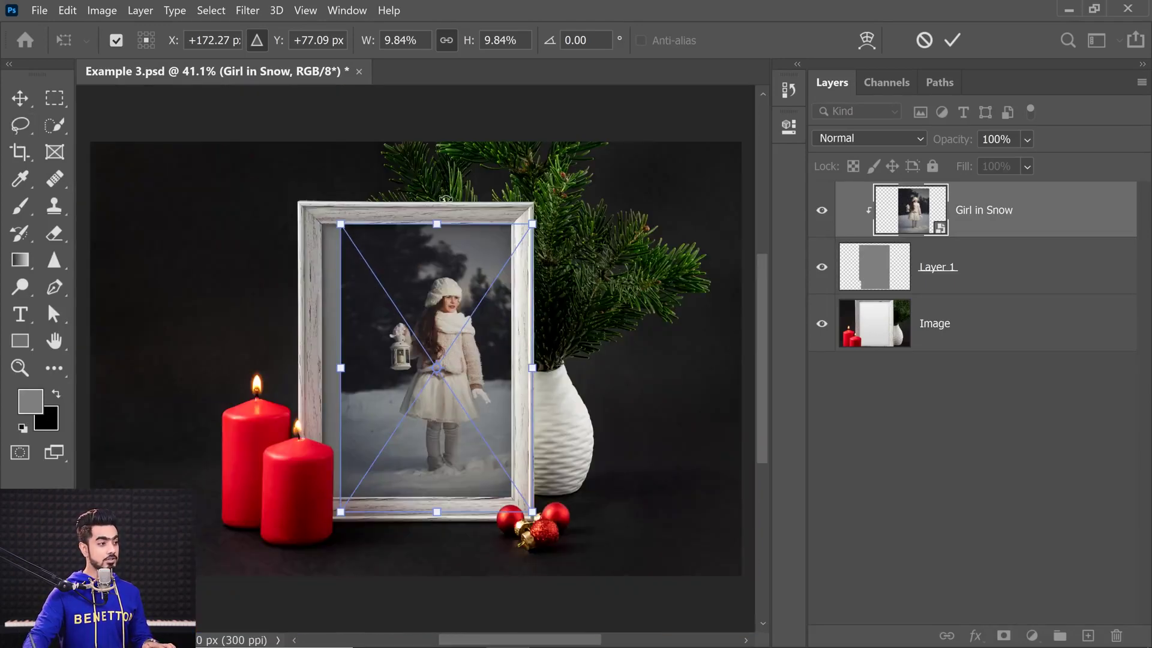
mouse_move(436, 370)
mouse_down()
mouse_move(449, 303)
mouse_move(439, 354)
mouse_up()
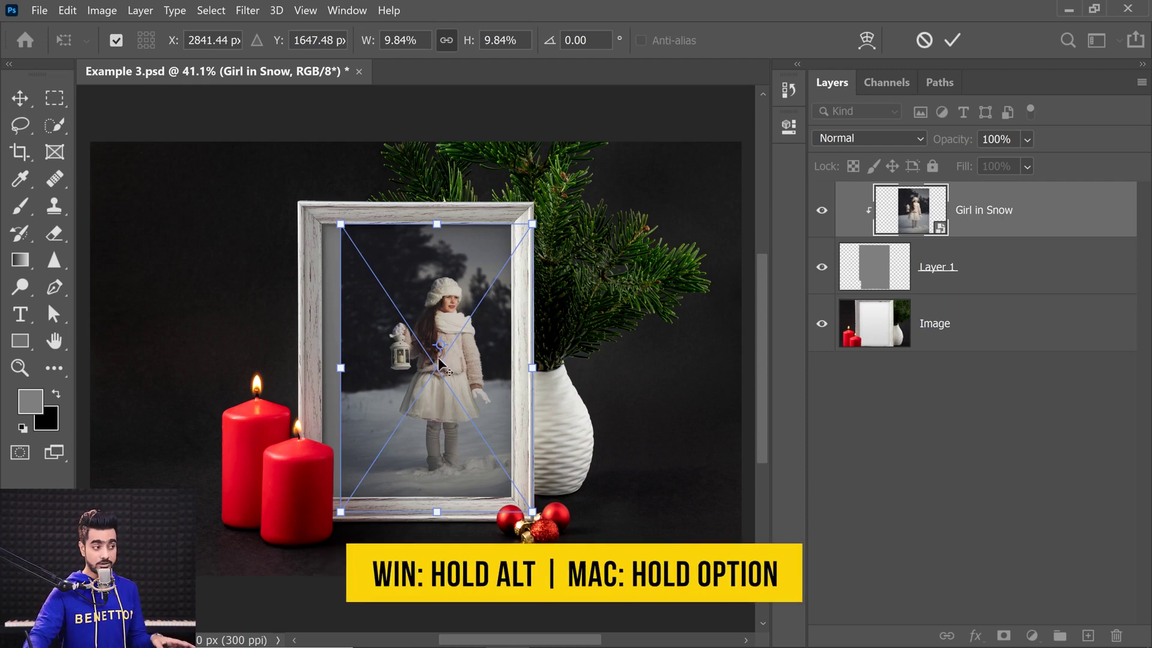
drag(450, 308, 477, 245)
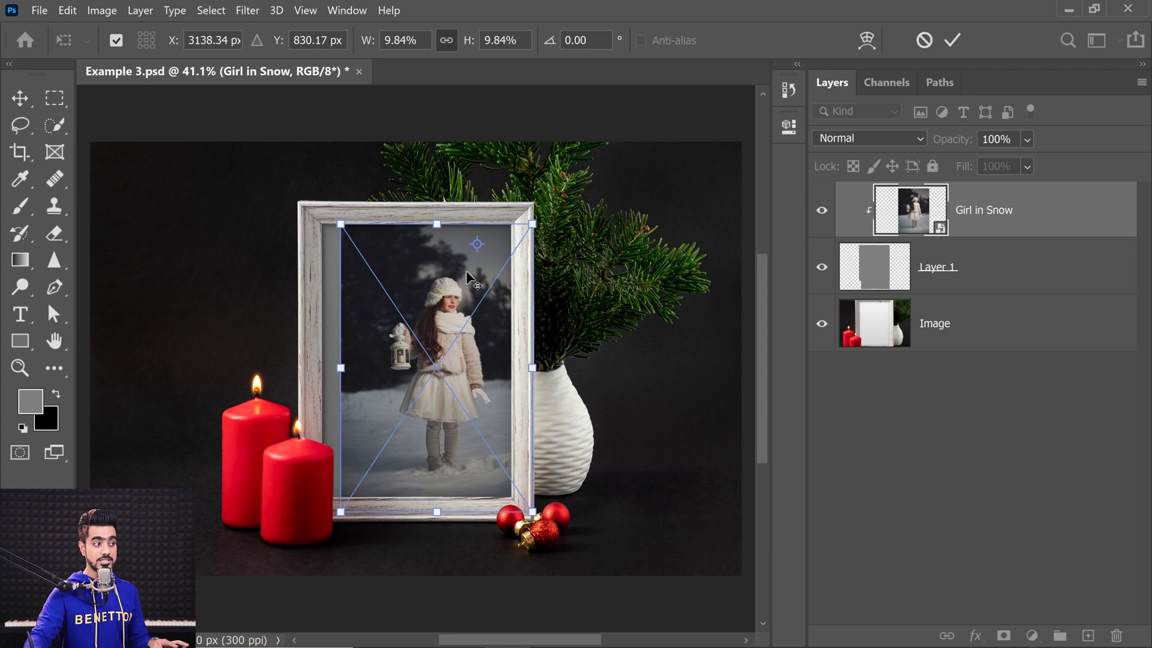
alt+click(451, 306)
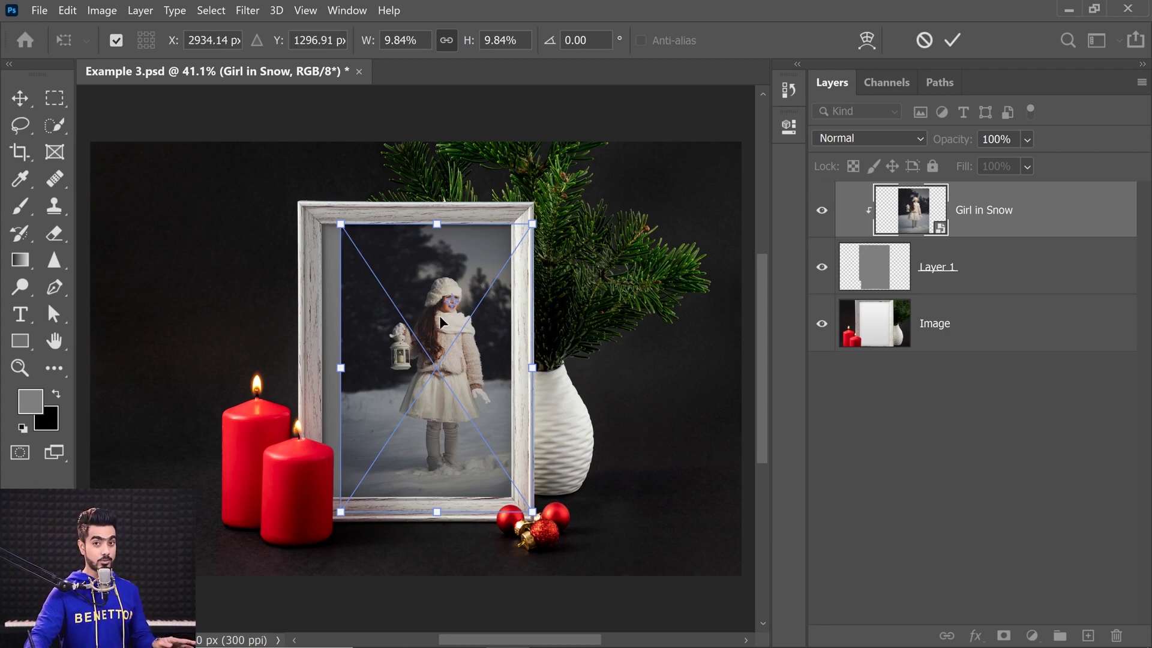
click(116, 40)
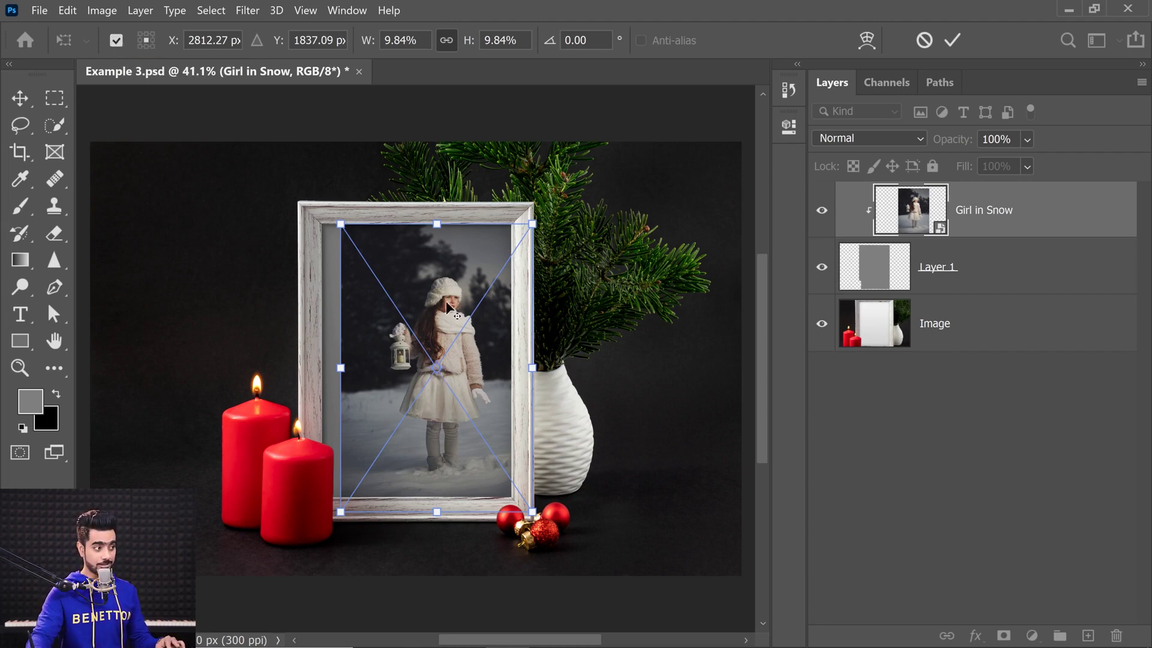
mouse_move(450, 302)
mouse_down()
mouse_move(432, 369)
mouse_move(447, 297)
mouse_up()
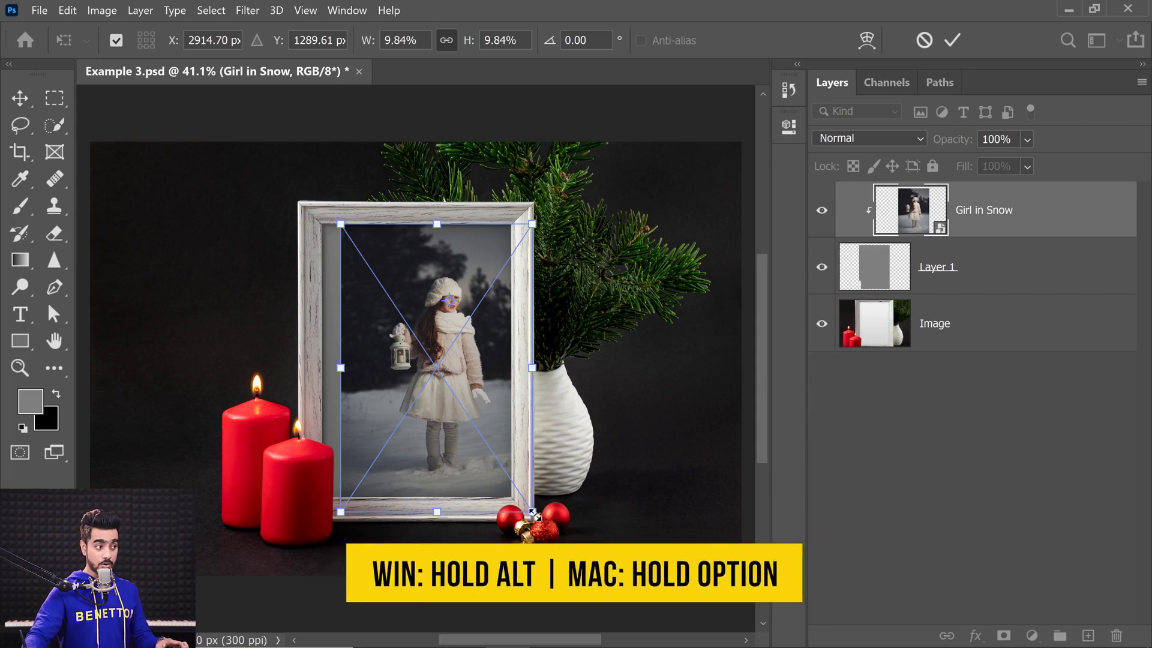
Enlarge the photo around the girl's face to about 12.31%, scale it up further from a corner and apply the transform.
drag(533, 511, 545, 567)
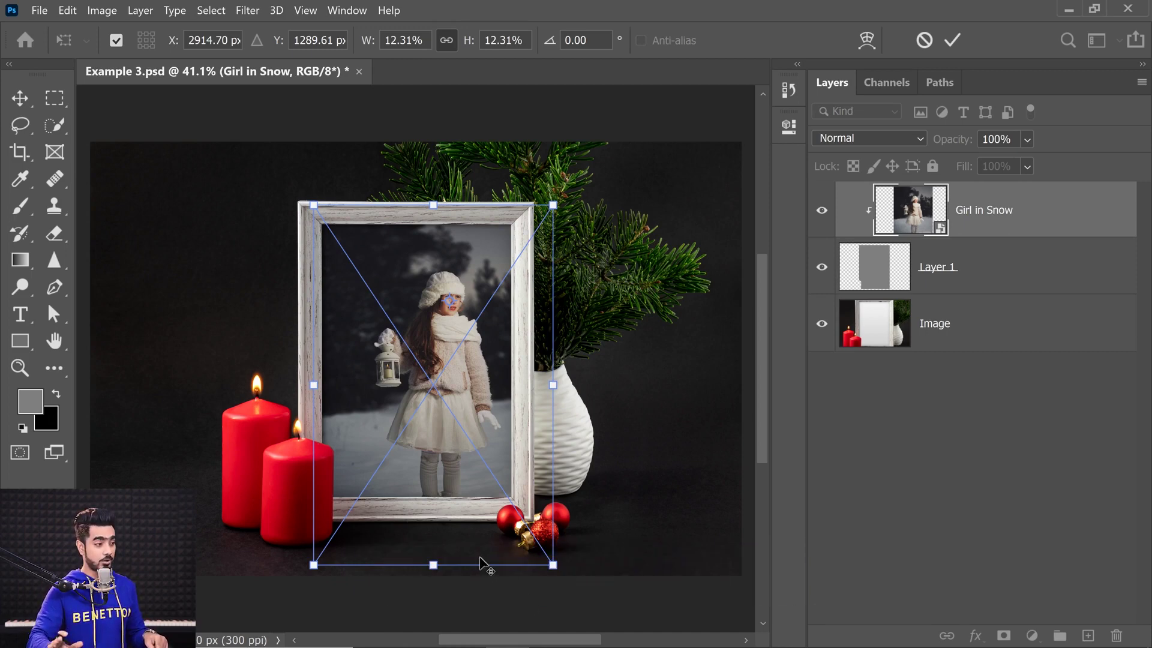
drag(553, 204, 611, 148)
key(Return)
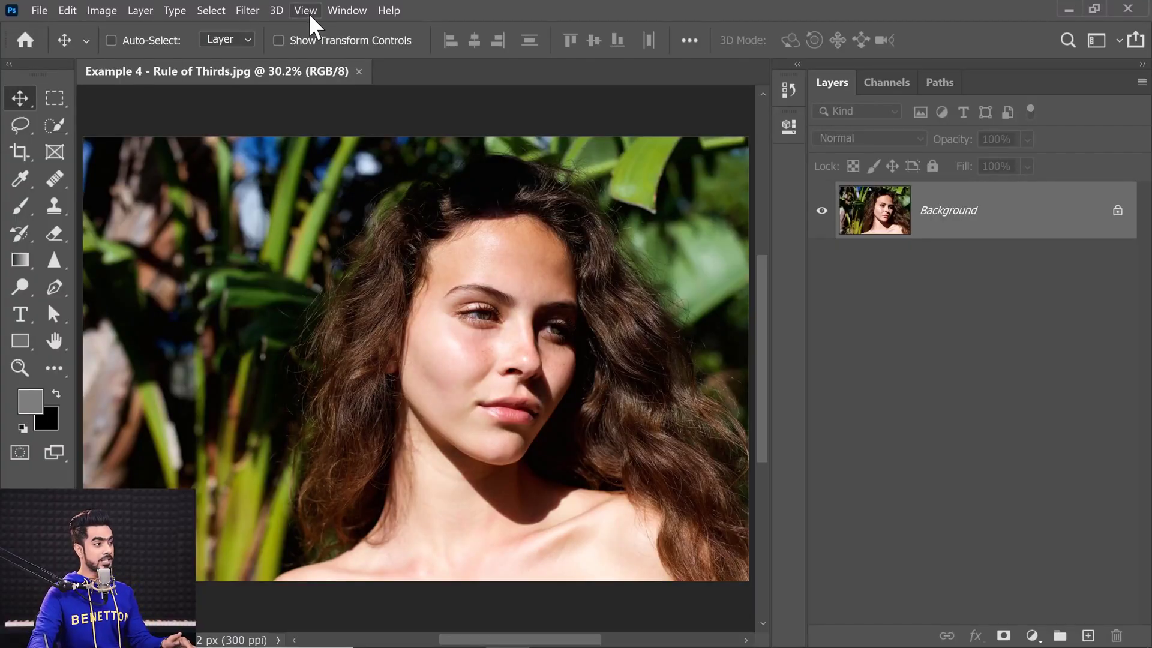
Start a new guide layout over Example 4 - Rule of Thirds.jpg and try 6 columns and 32 rows.
click(307, 10)
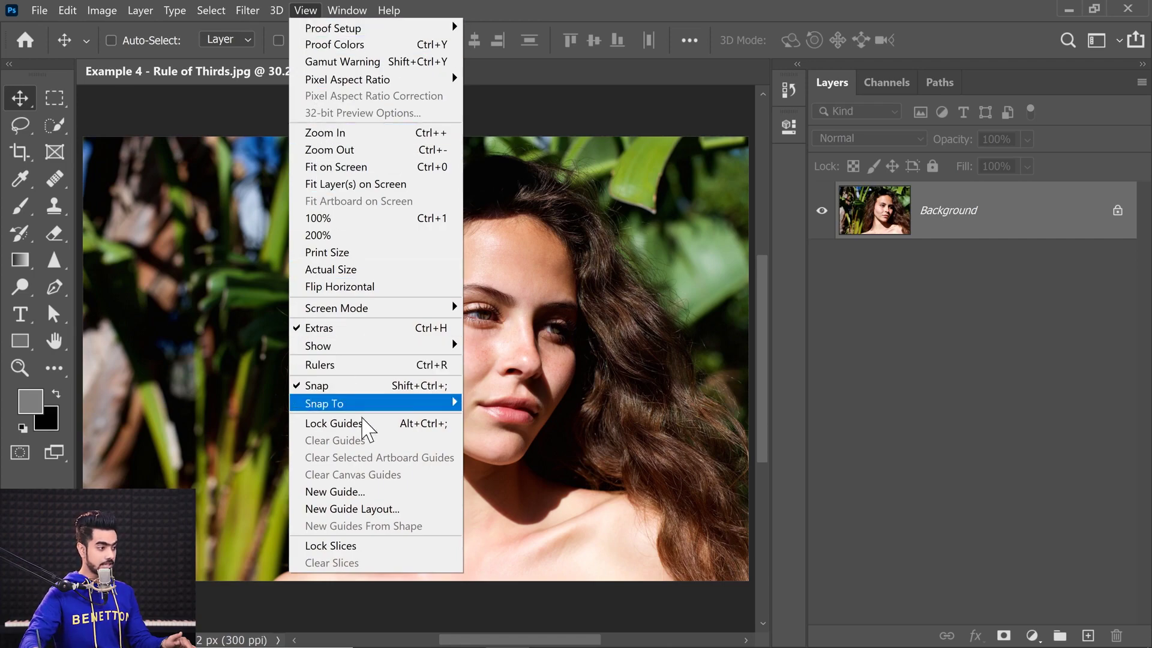
click(363, 509)
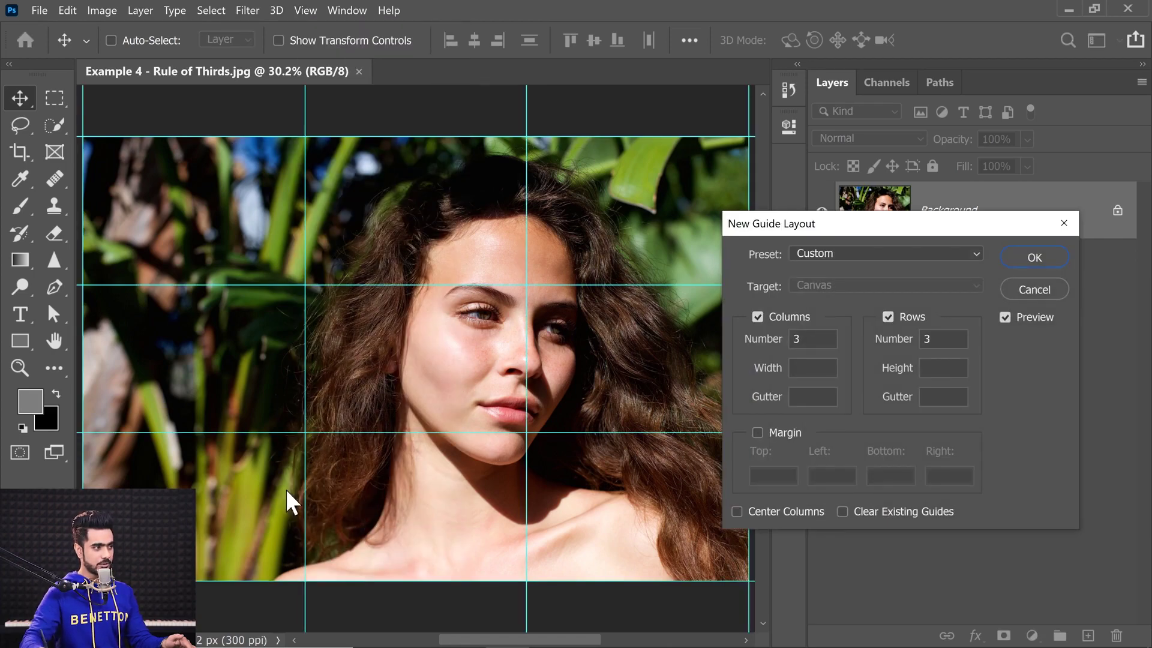
drag(783, 344, 806, 353)
drag(885, 347, 909, 339)
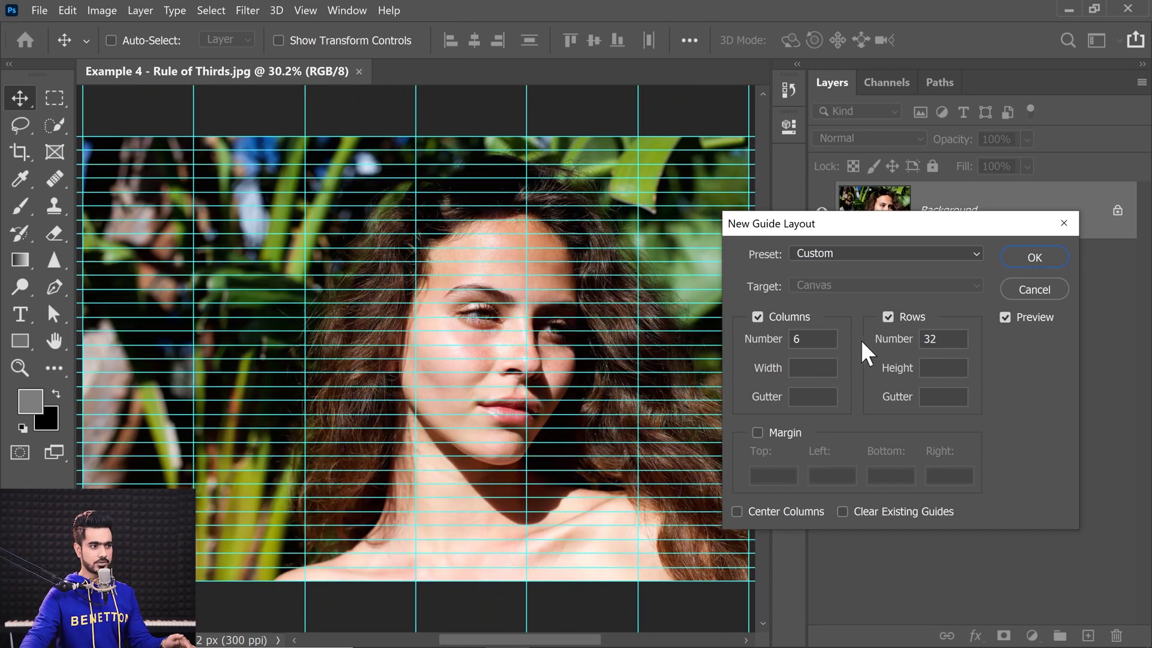
Set the guide layout to 3 columns and 3 rows and create the rule-of-thirds guides.
click(758, 320)
click(766, 318)
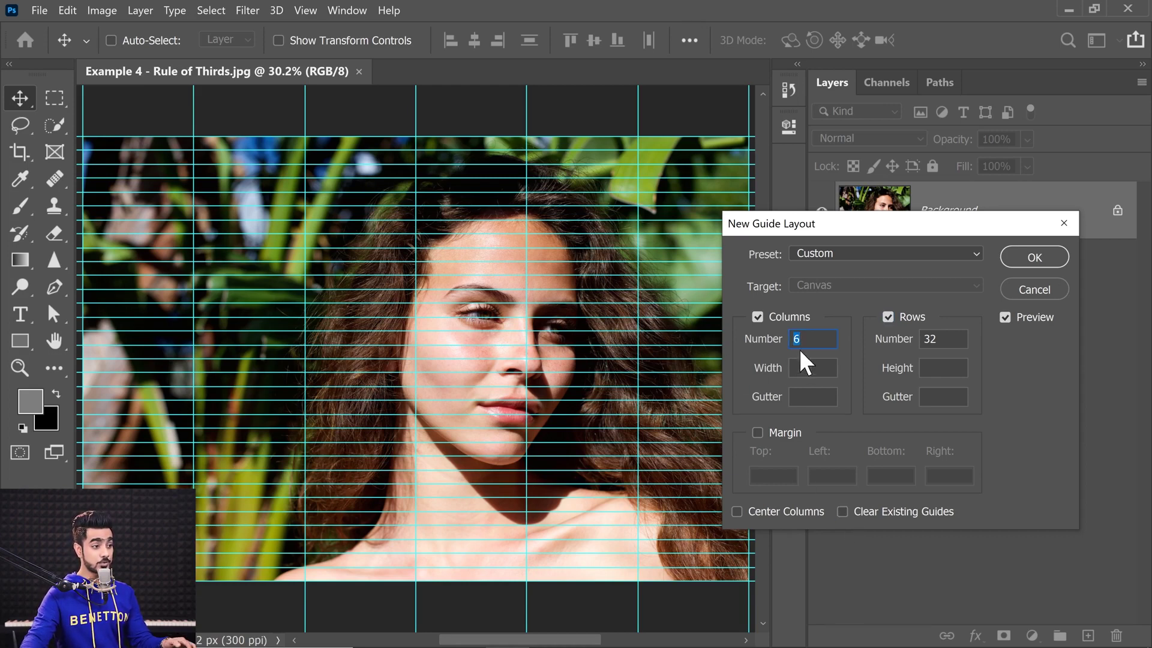
text(3)
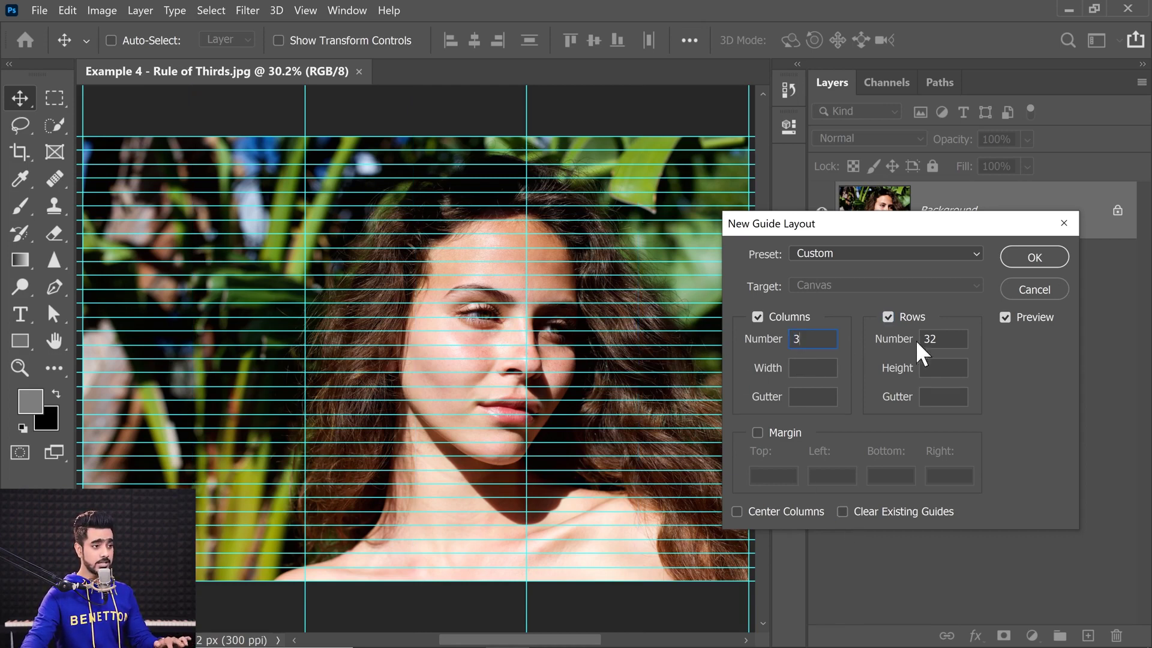
click(931, 340)
text(3)
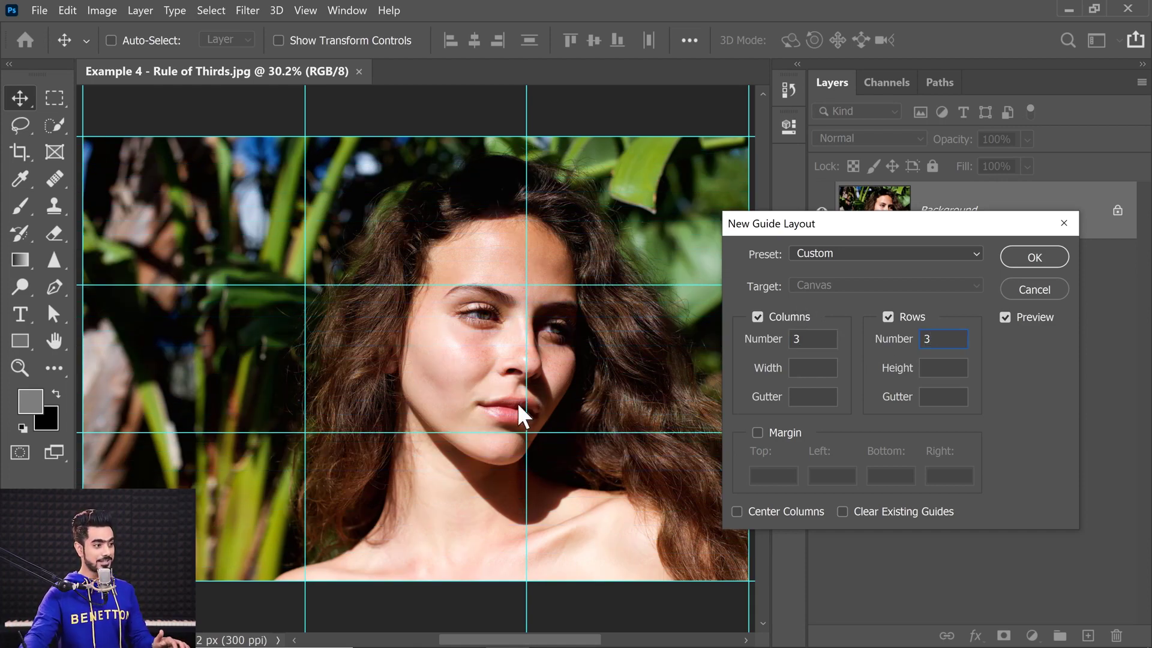
click(1034, 258)
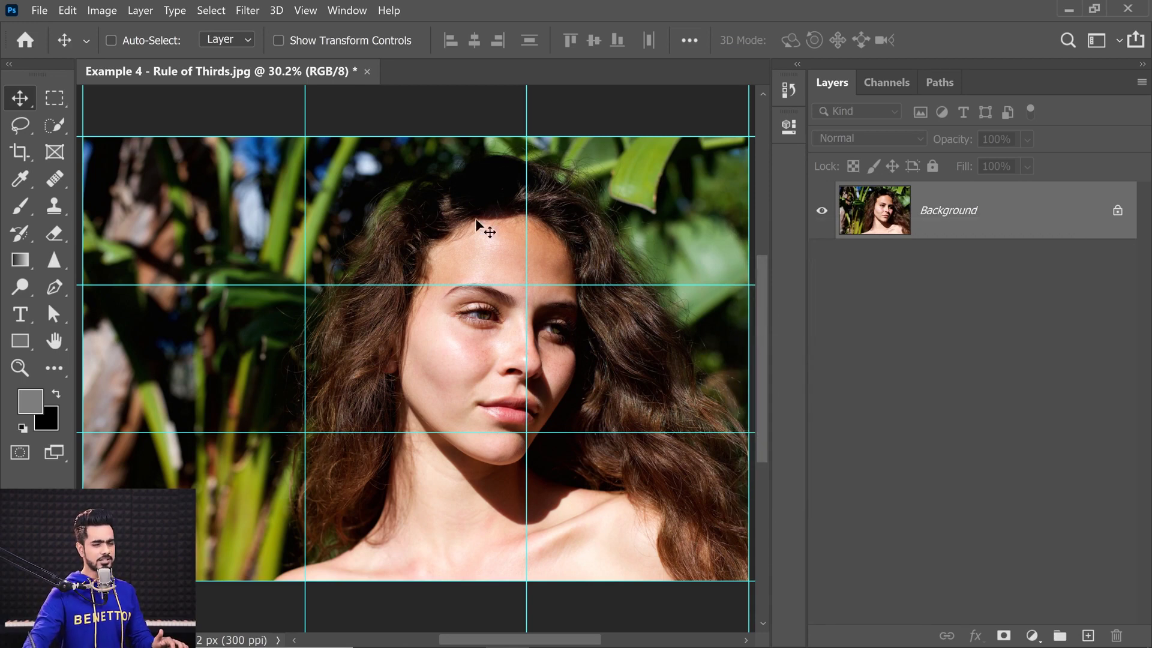
Hide the guides over the portrait and show them again.
key(ctrl)
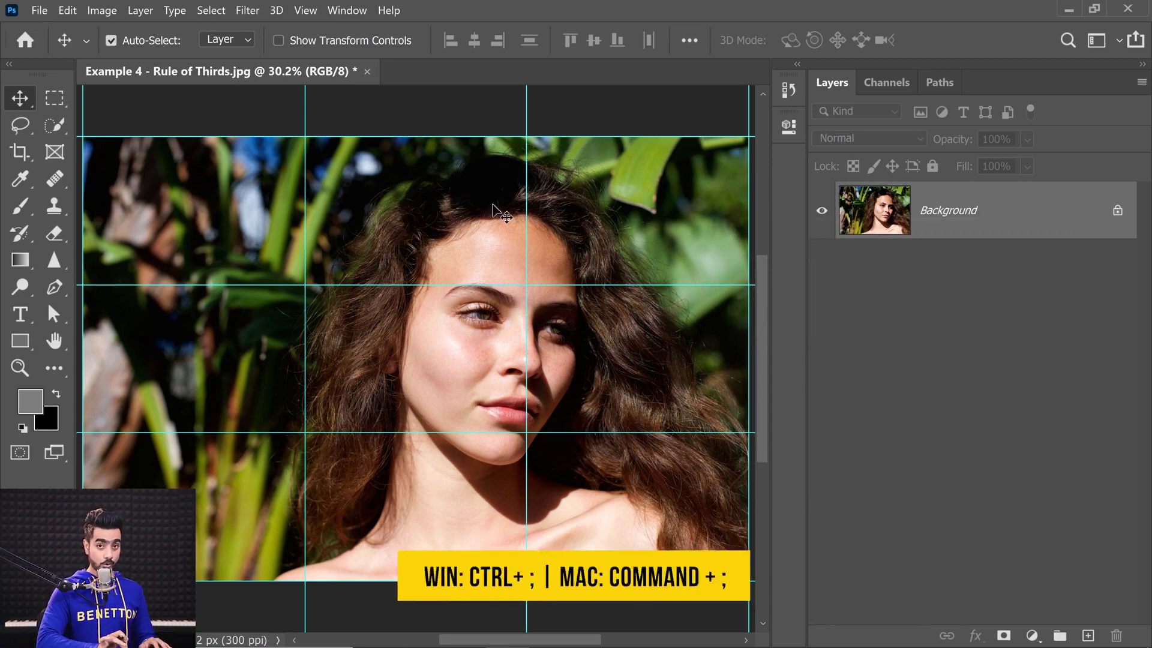
key(ctrl+semicolon)
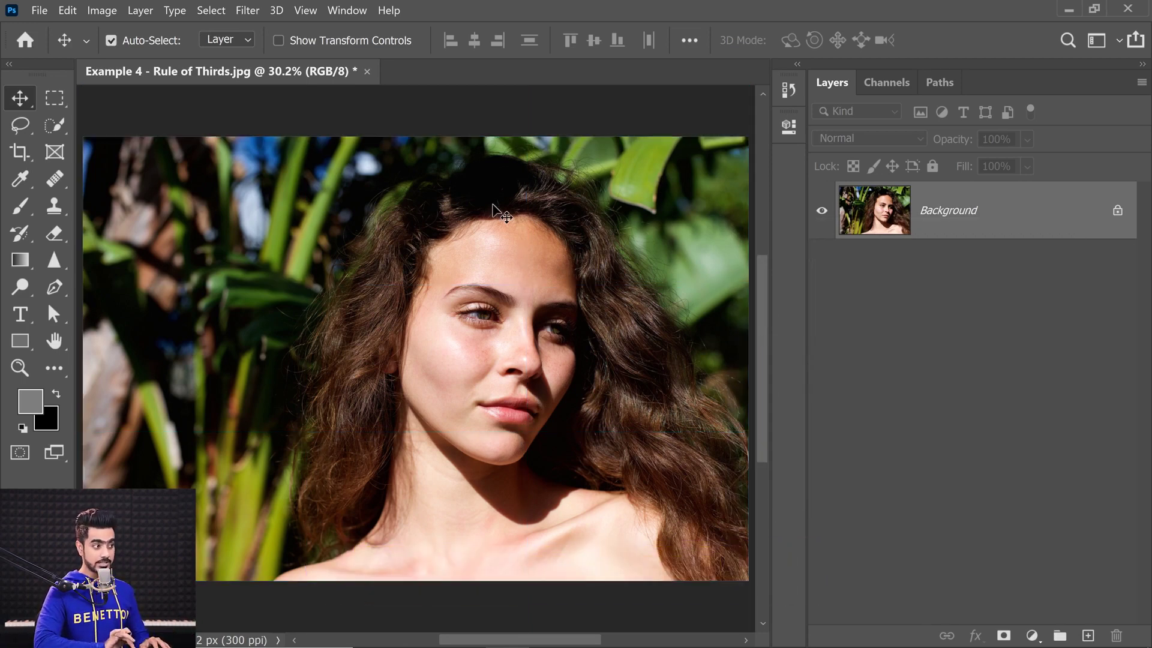
key(ctrl+semicolon)
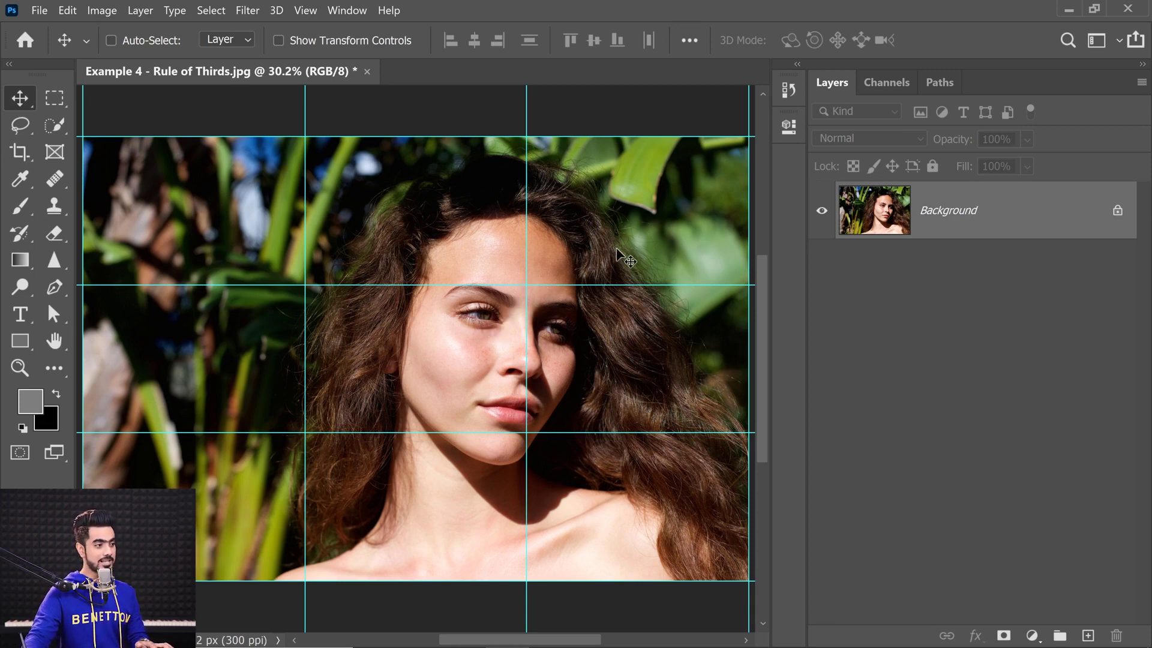
key(ctrl)
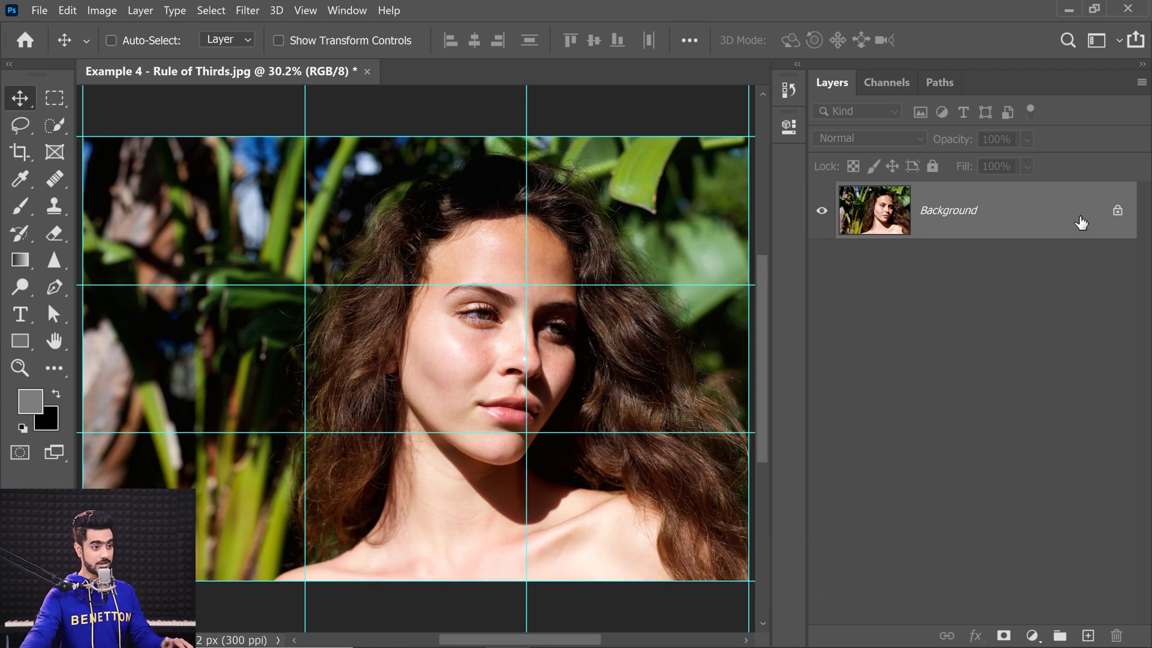
Unlock the Background layer of the portrait and convert it to a smart object.
click(1117, 213)
right_click(1008, 213)
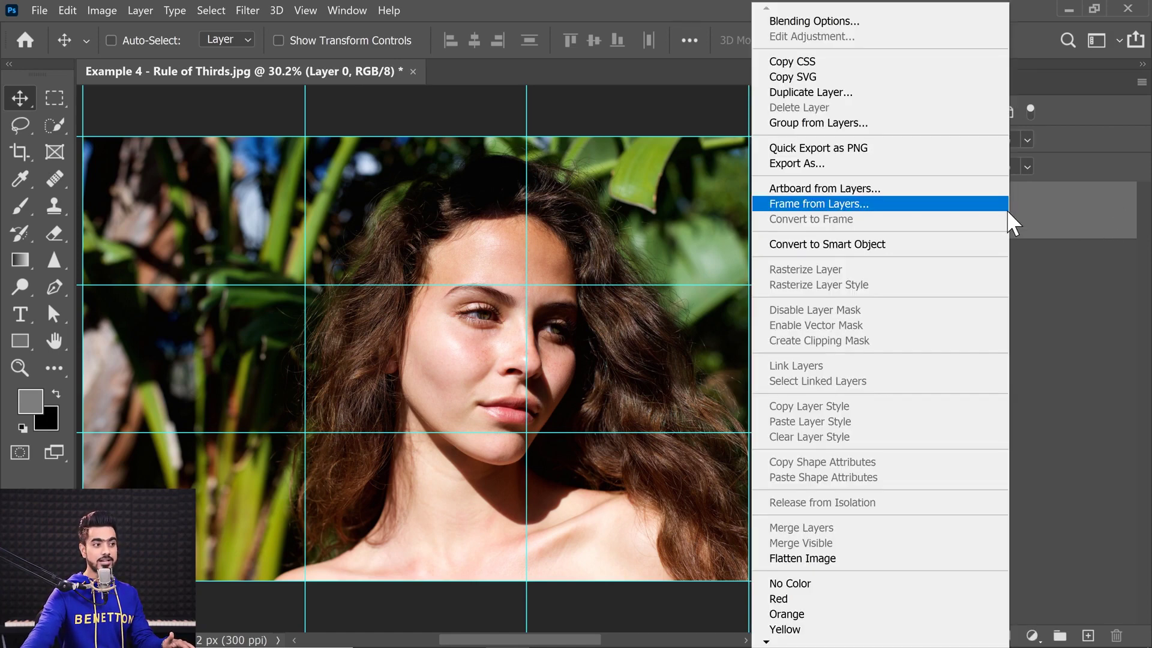
click(933, 244)
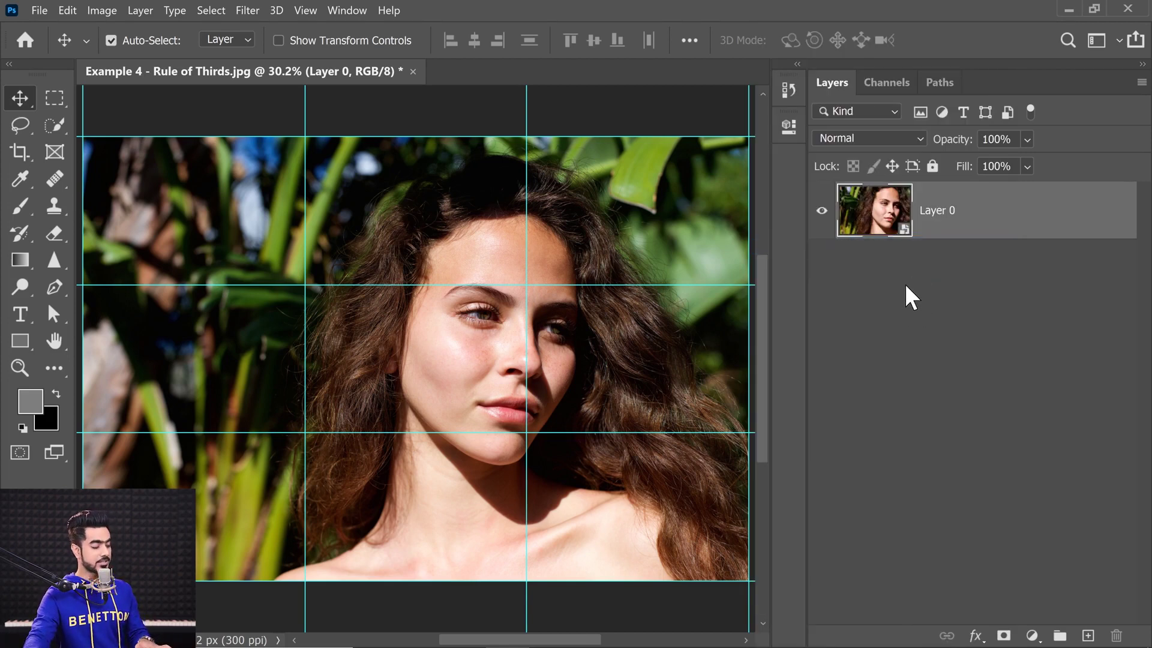
Free-transform the portrait, move her eye onto the upper-right guide intersection and place the reference point on that eye.
key(ctrl+t)
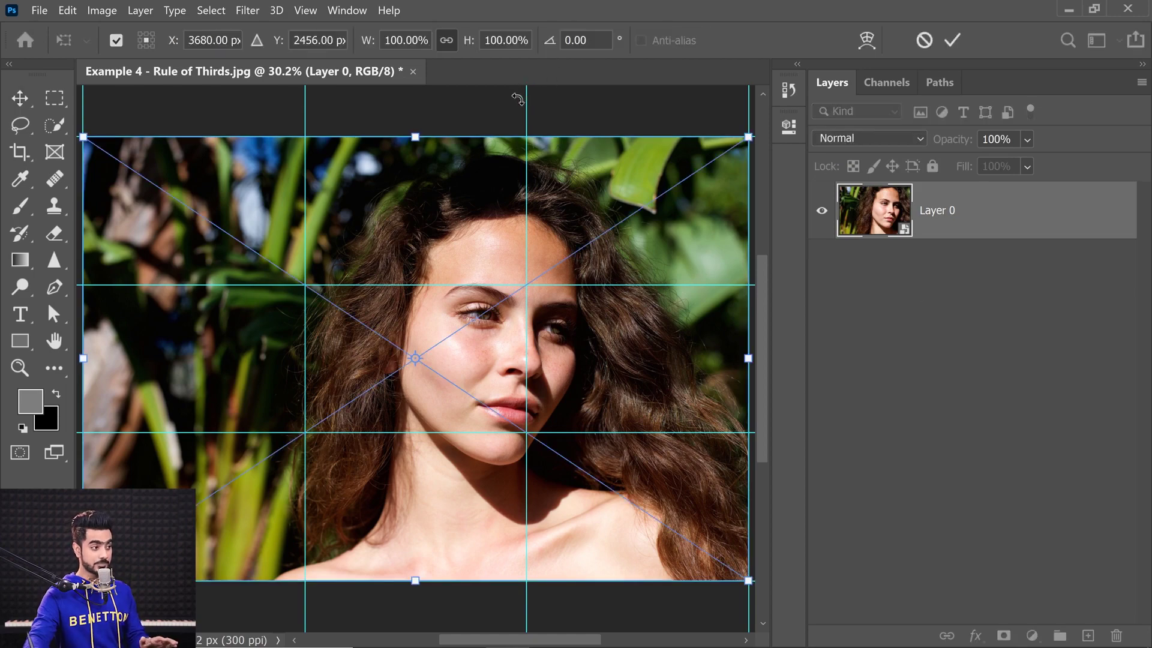
drag(471, 352, 508, 324)
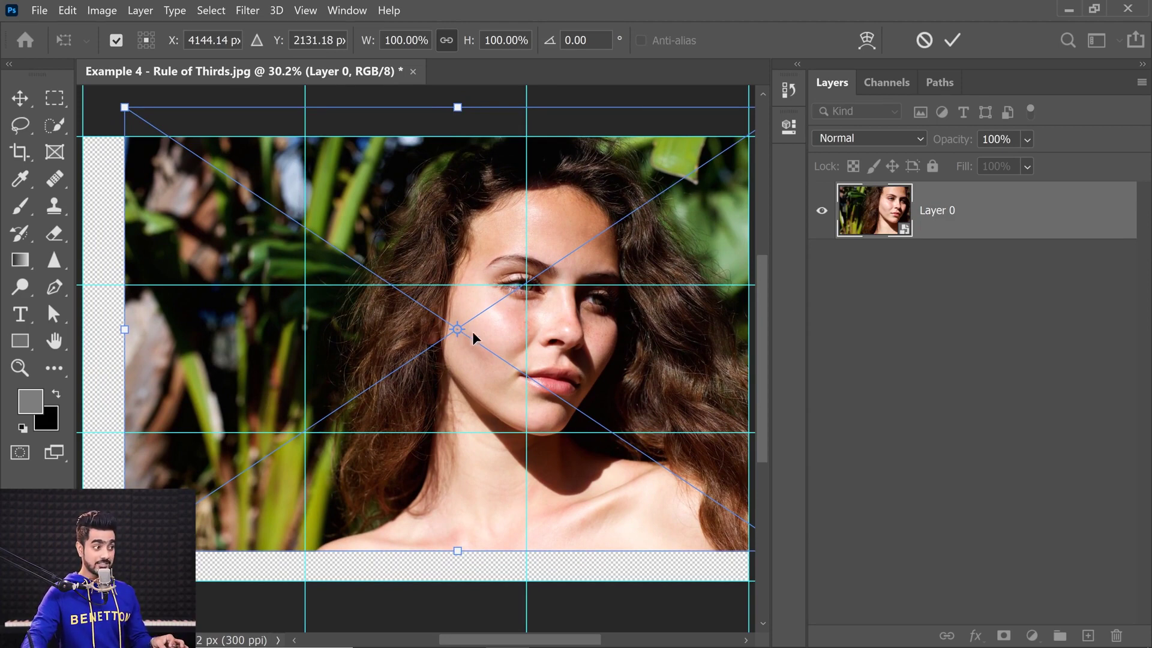
drag(462, 339, 504, 334)
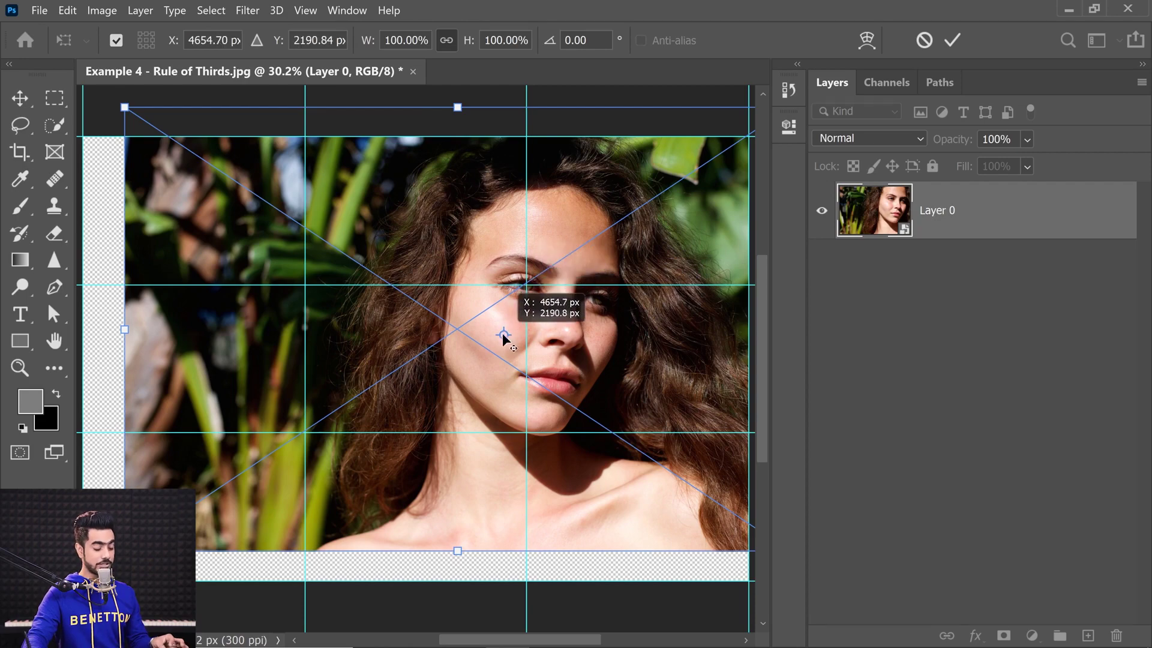
drag(527, 287, 509, 308)
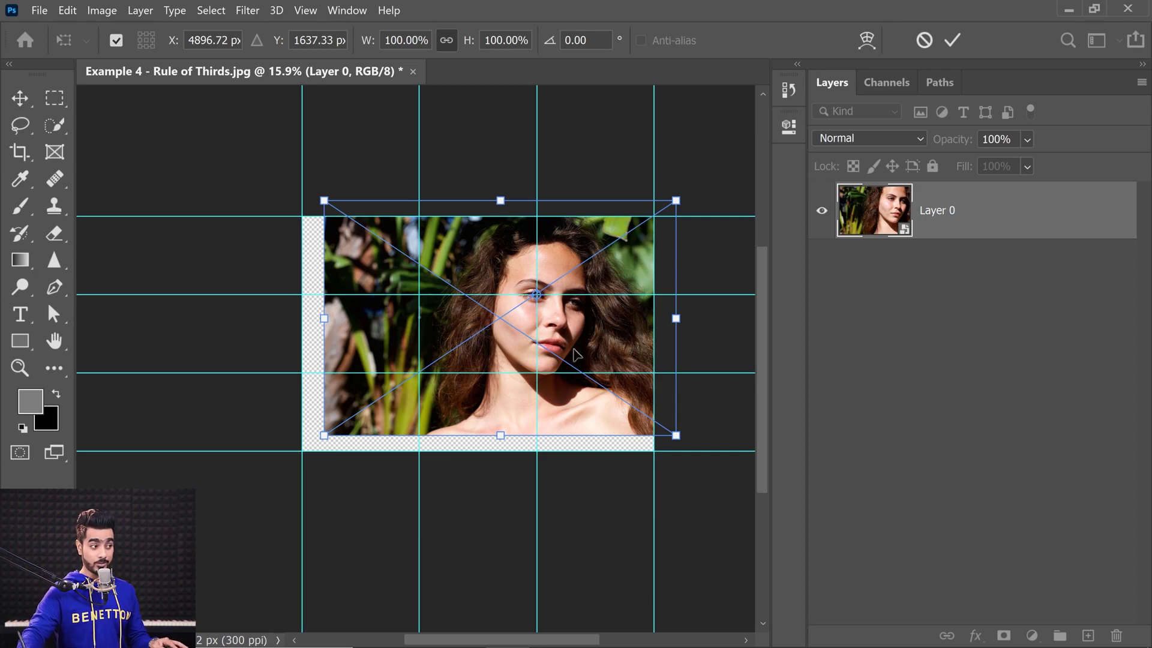
Scale the portrait up to about 237.93% around the eye, apply the transform and hide the guides.
drag(579, 333, 517, 341)
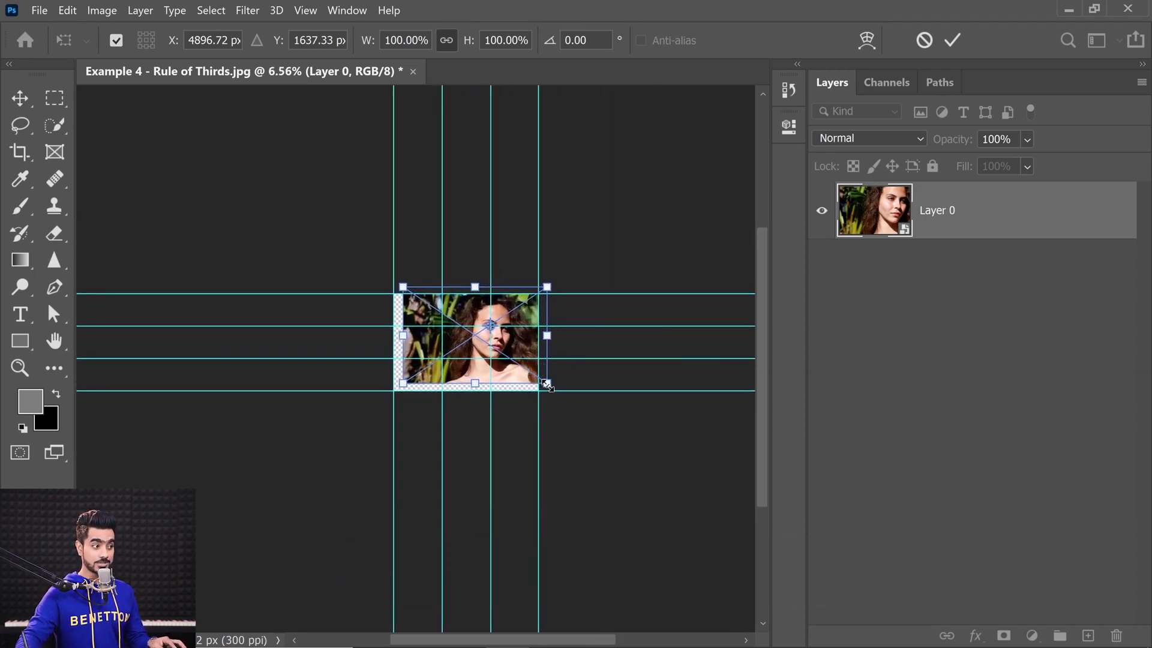
drag(546, 385, 620, 463)
key(Return)
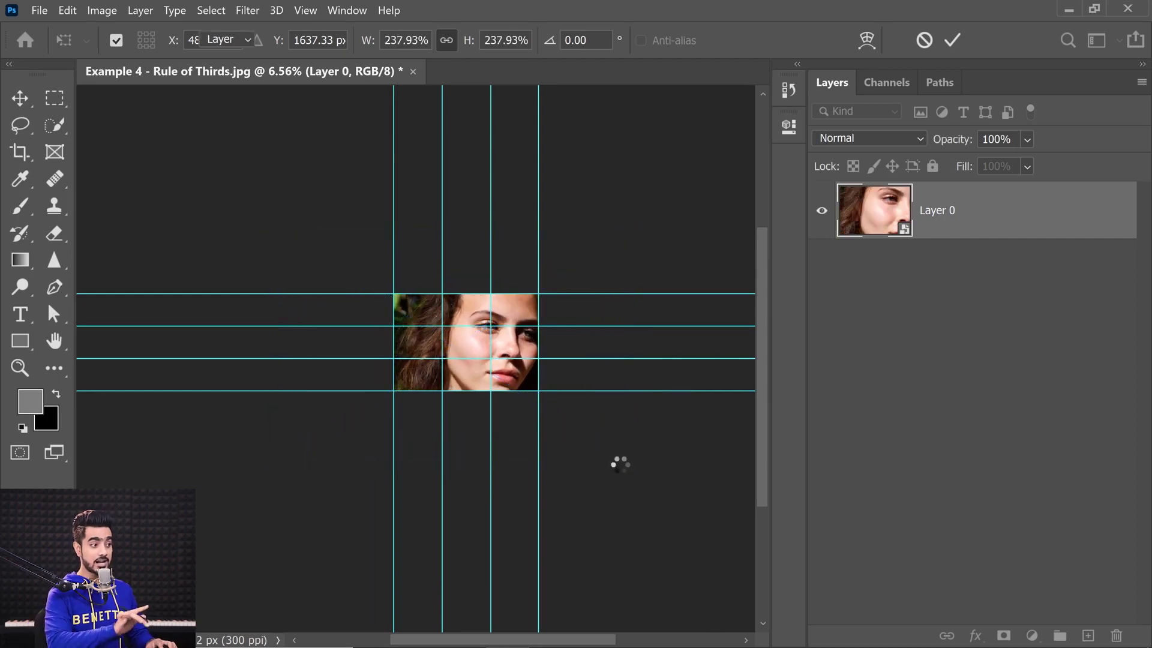
key(ctrl+0)
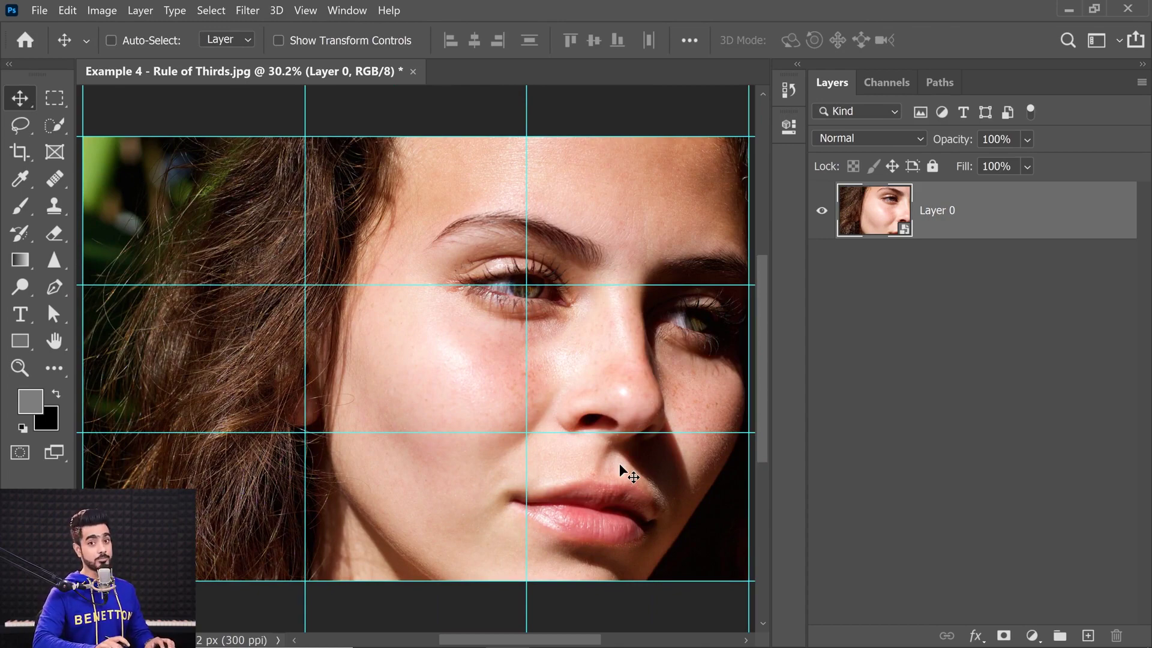
key(ctrl+semicolon)
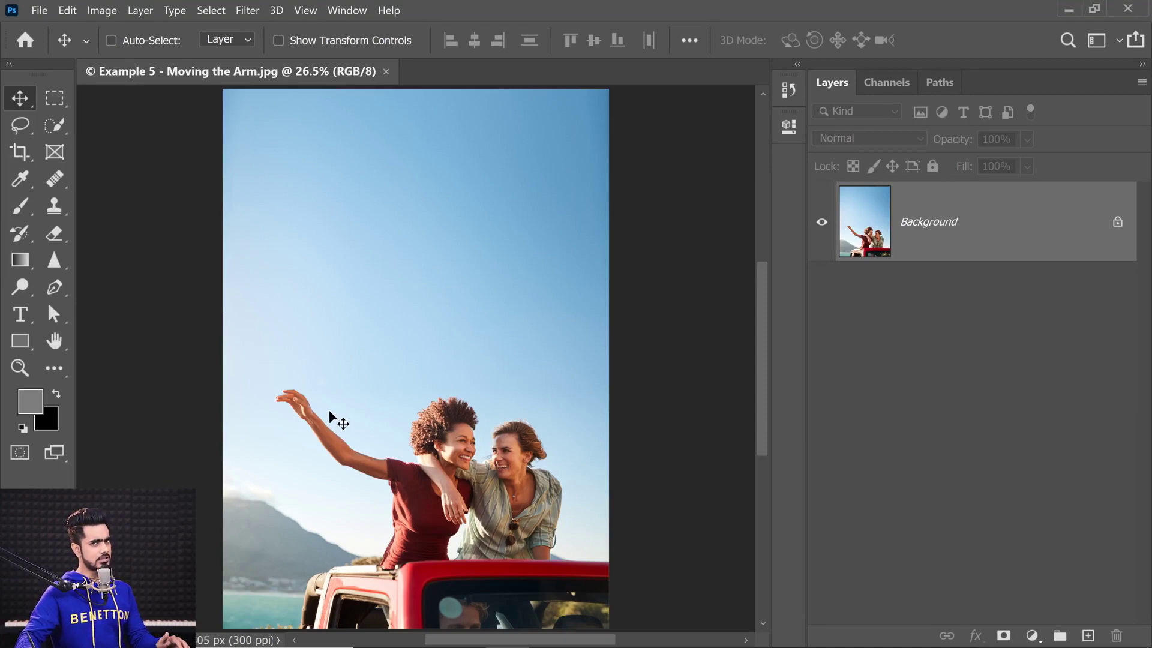
Lasso the woman's outstretched arm up to the shoulder in Example 5 - Moving the Arm.jpg and copy it to a new layer.
click(19, 124)
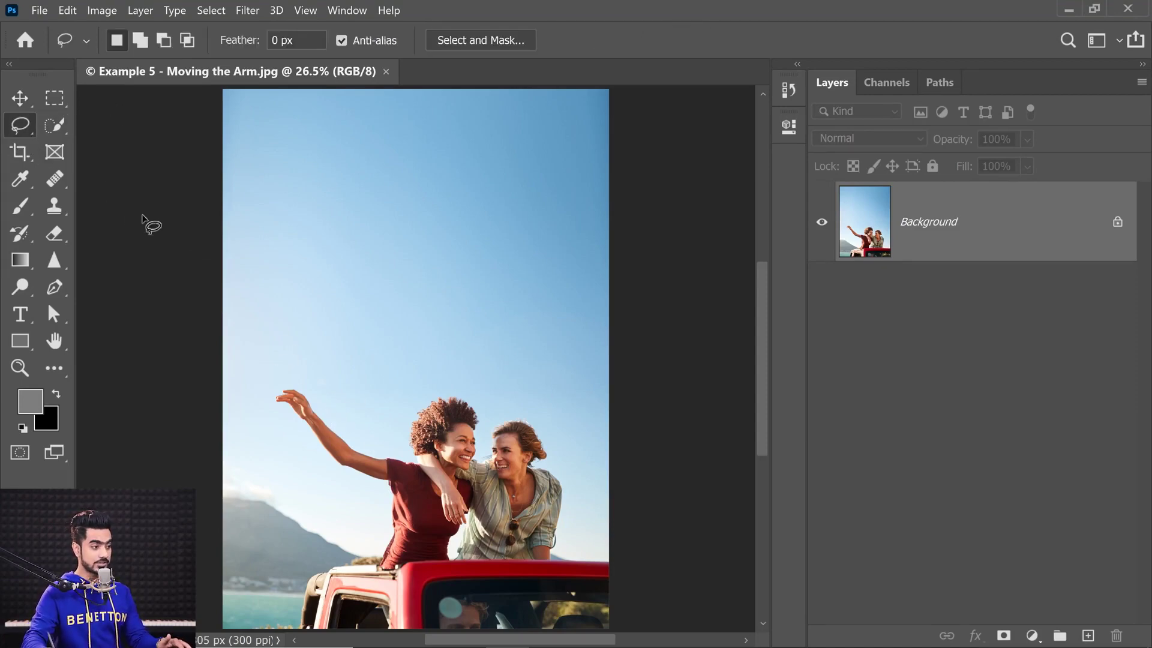
mouse_move(404, 474)
mouse_down()
mouse_move(357, 393)
mouse_move(312, 366)
mouse_move(268, 363)
mouse_move(247, 383)
mouse_move(284, 457)
mouse_move(343, 496)
mouse_move(402, 503)
mouse_up()
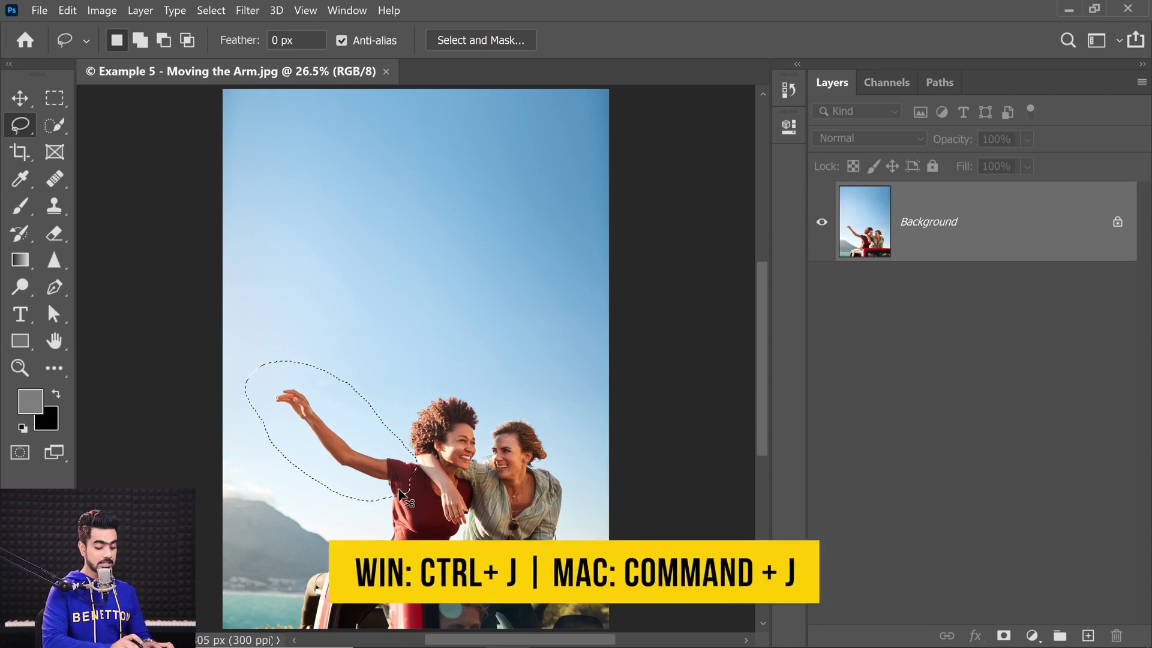
key(ctrl+j)
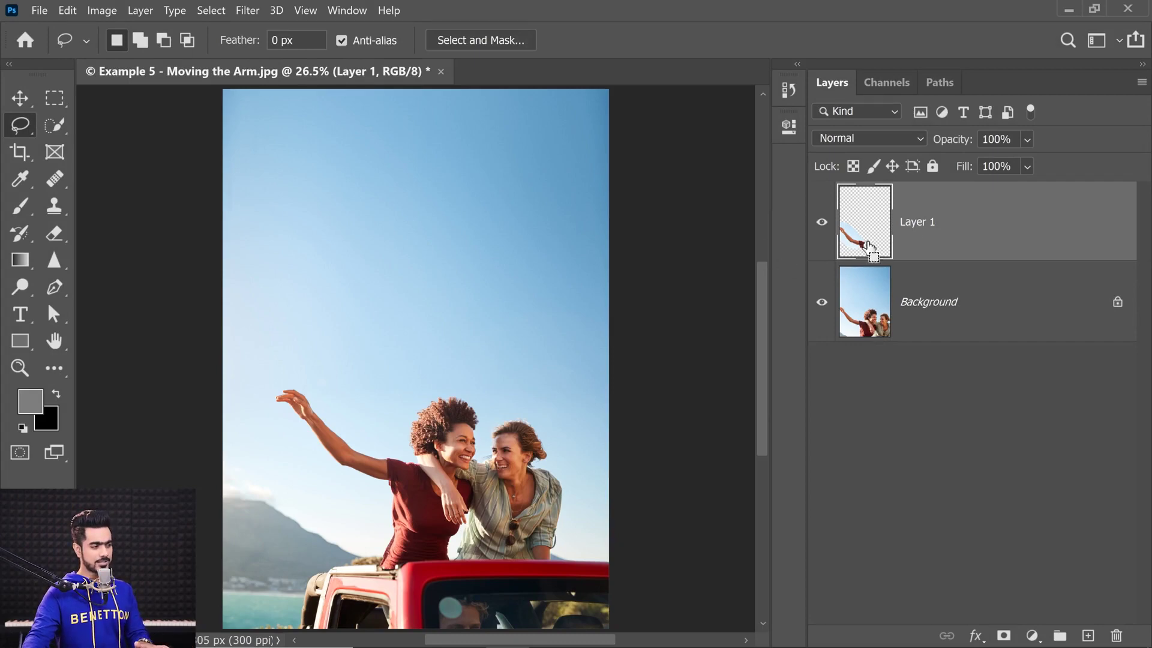
Try to raise the copied arm by rotating it to about 29.26° and repositioning it by hand, and undo the transform.
key(ctrl+t)
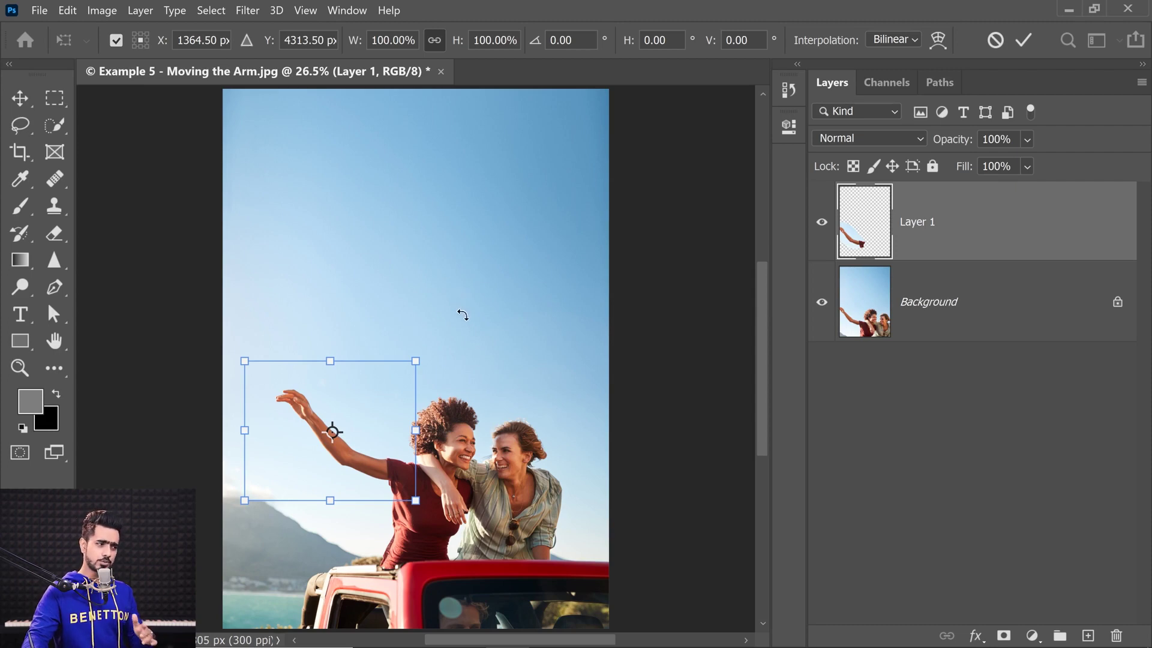
drag(454, 336, 455, 364)
drag(376, 510, 373, 480)
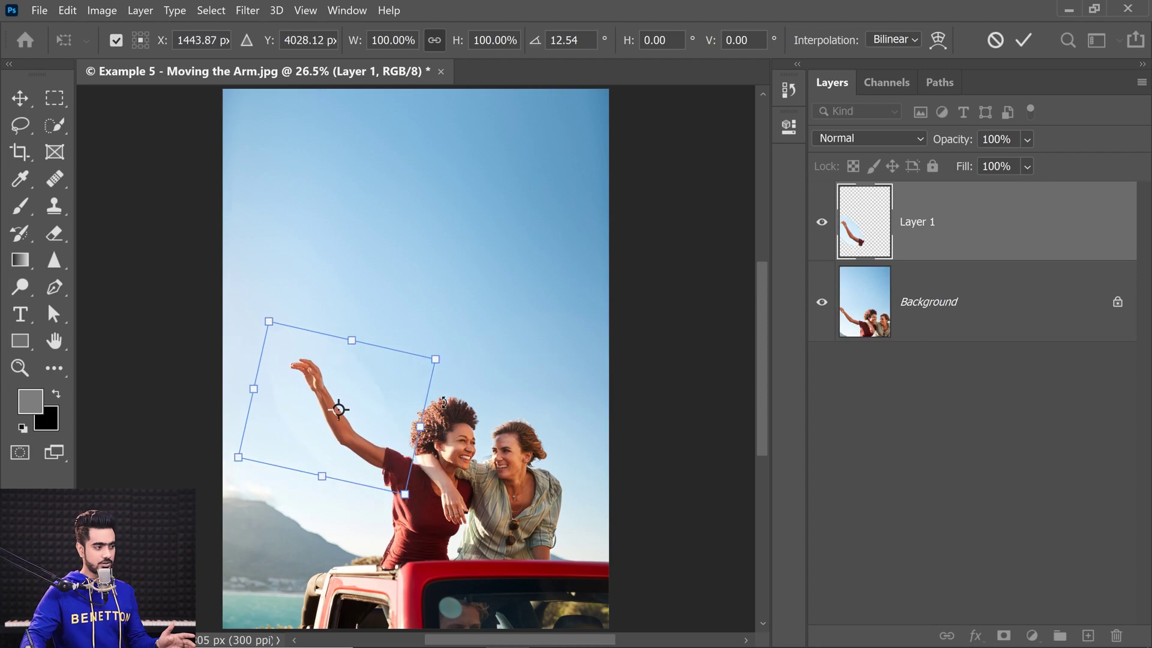
drag(489, 332, 499, 383)
drag(413, 438, 433, 417)
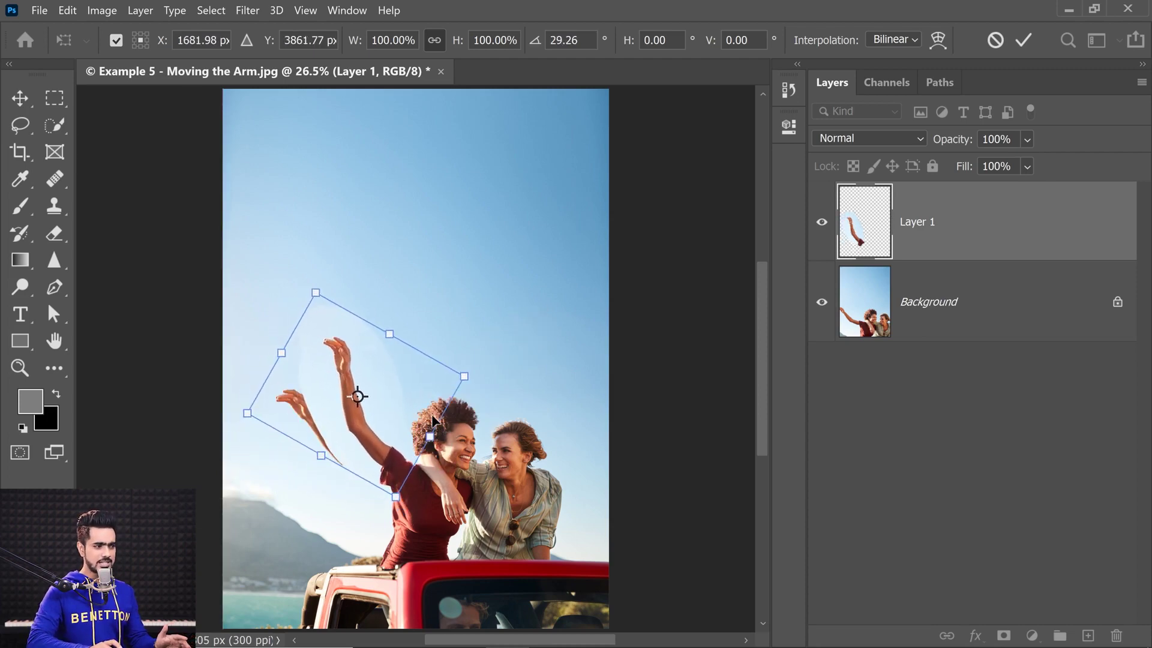
key(Return)
key(l)
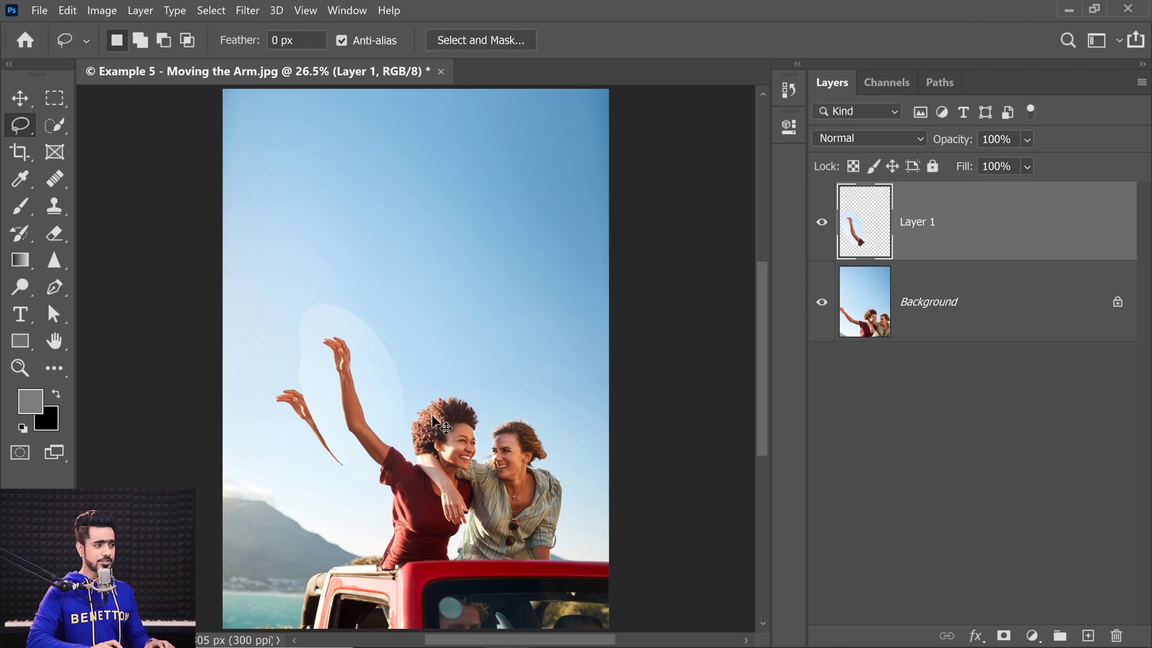
key(ctrl+z)
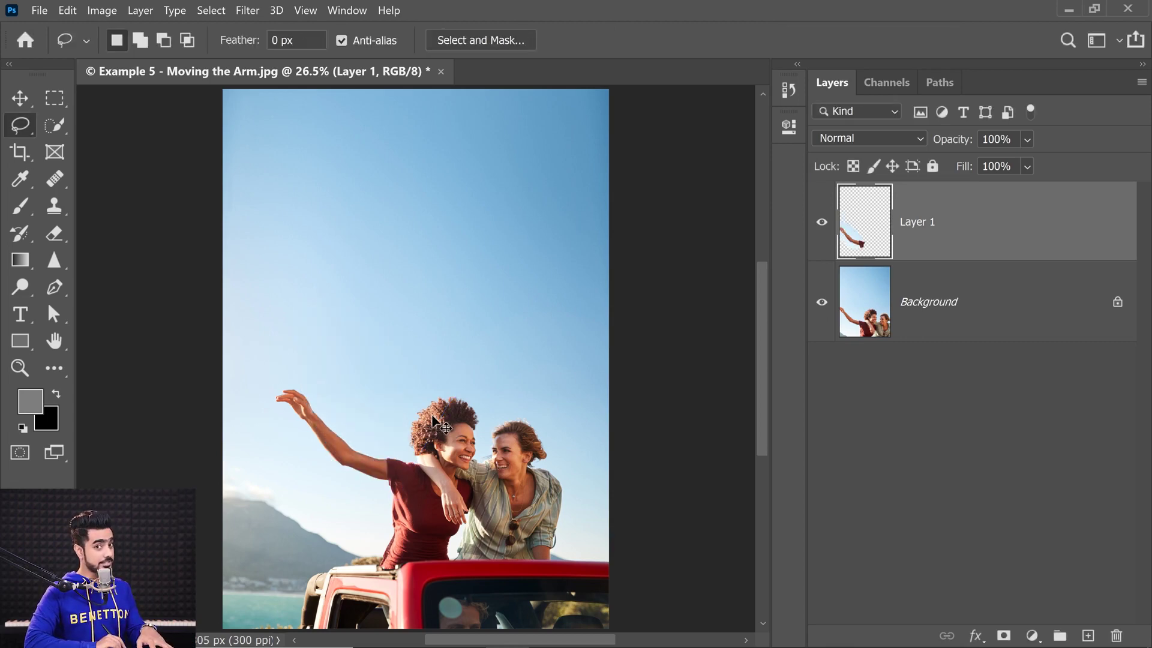
Free-transform the arm layer with its reference point moved to the shoulder, rotate the arm upward around it and apply.
key(ctrl+t)
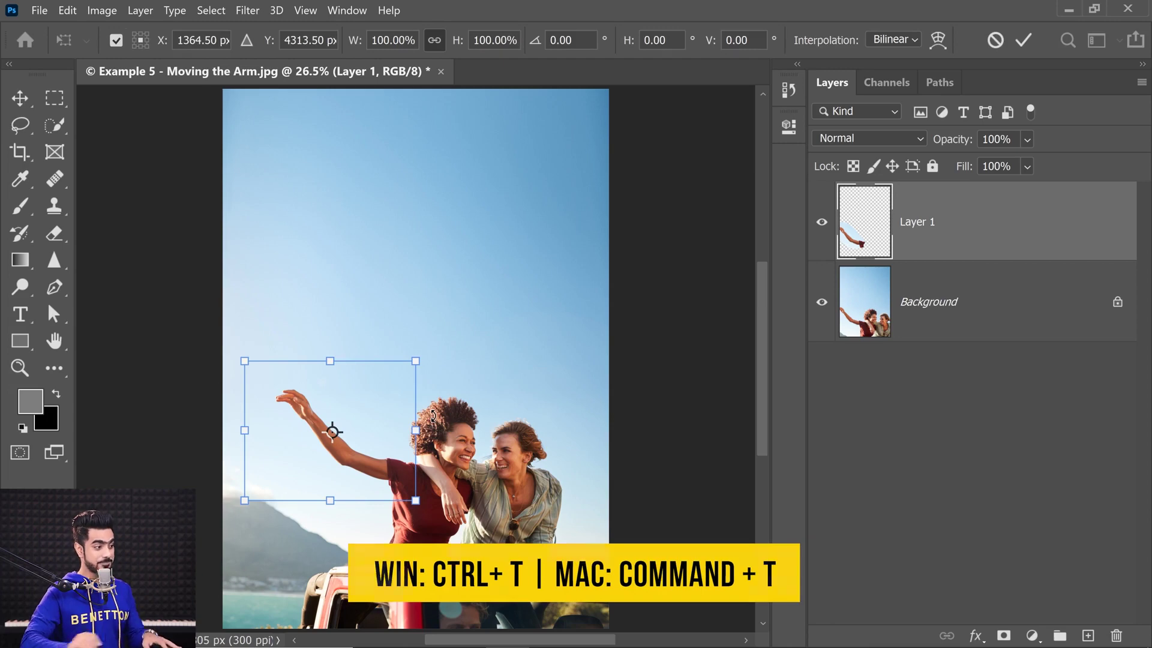
scroll(390, 465, up, 5)
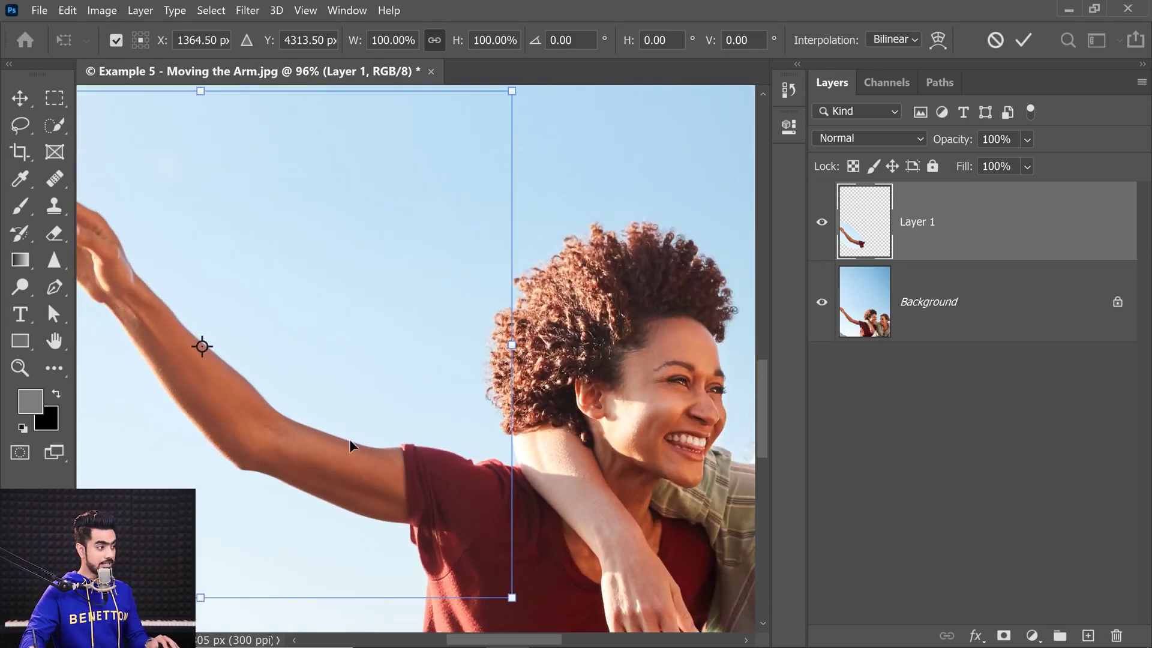
drag(203, 347, 475, 507)
mouse_move(477, 504)
mouse_down()
mouse_move(504, 506)
mouse_move(492, 507)
mouse_up()
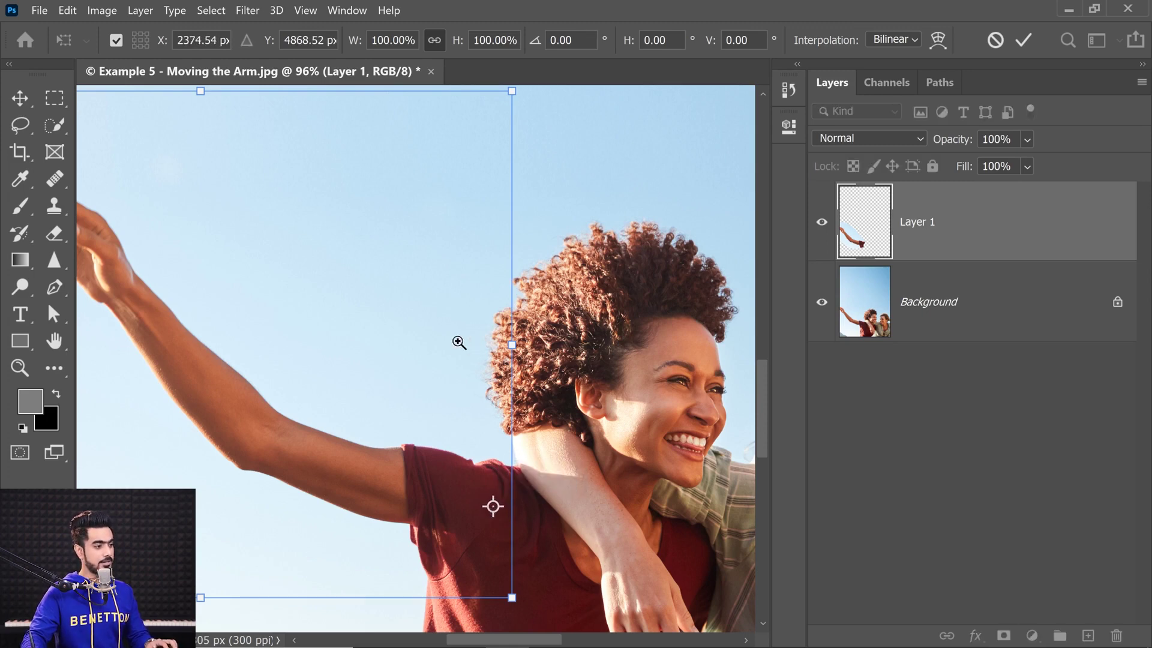
drag(459, 342, 552, 258)
key(l)
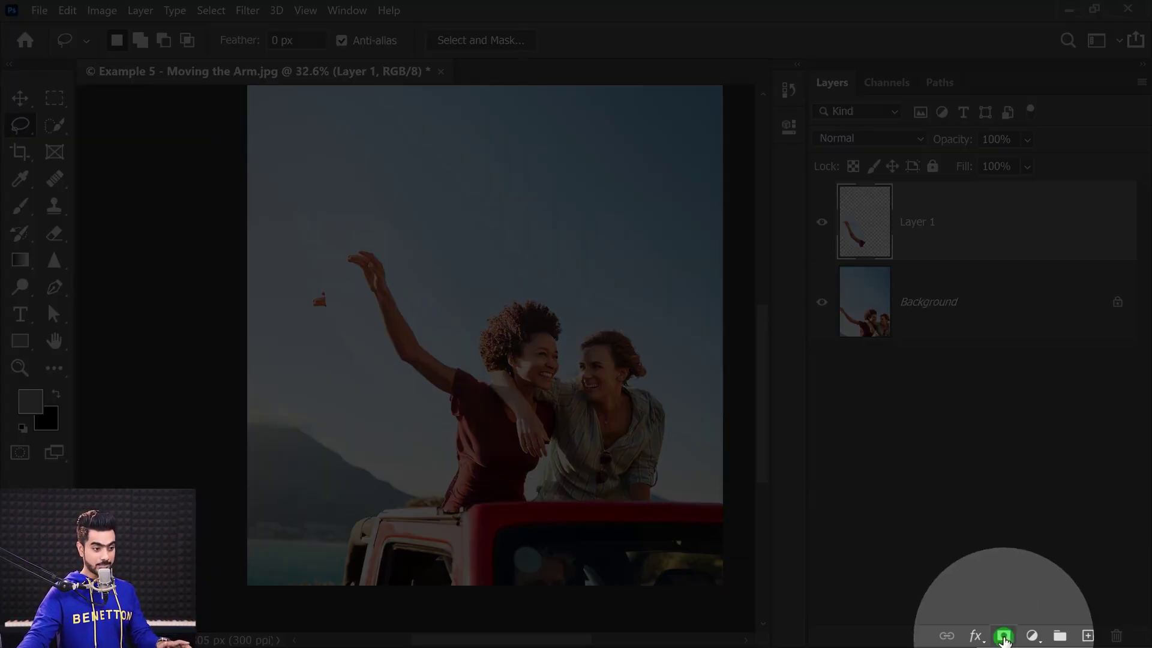
Add a layer mask to the arm layer and ready the Brush tool with the Soft Round tip.
click(1005, 635)
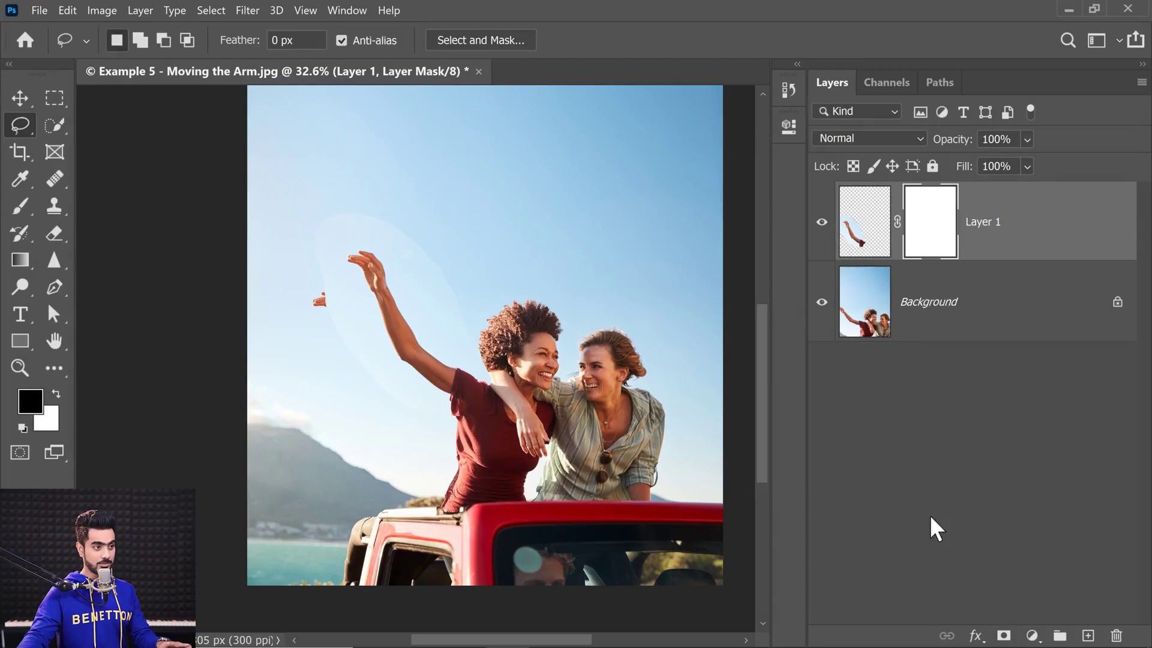
click(21, 206)
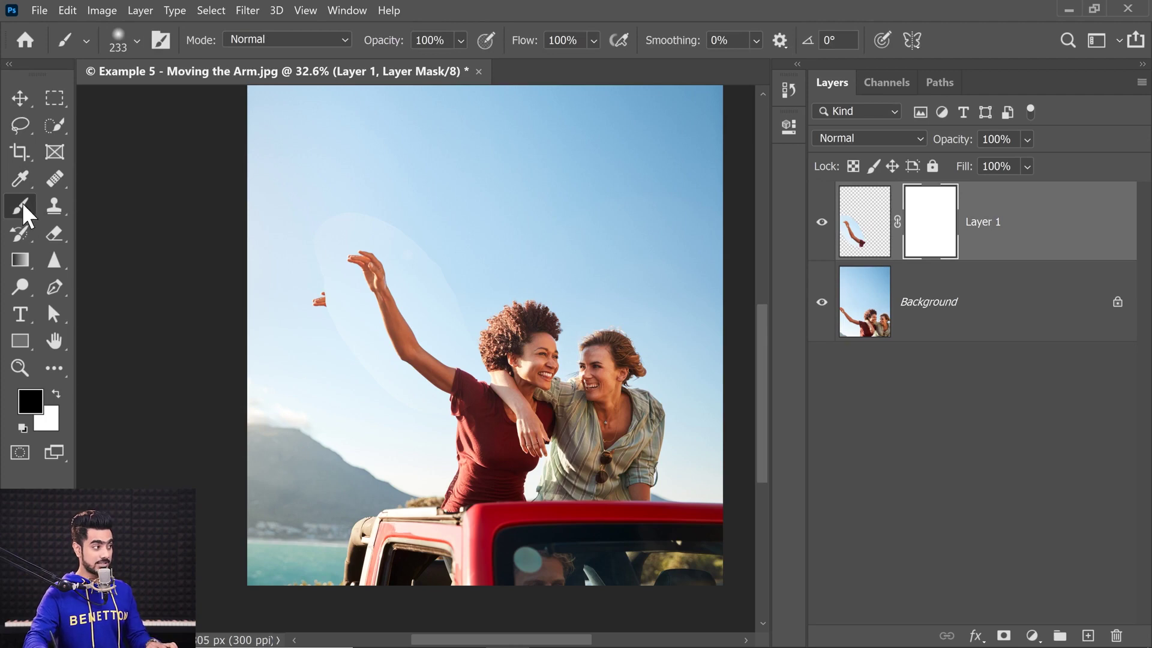
click(137, 41)
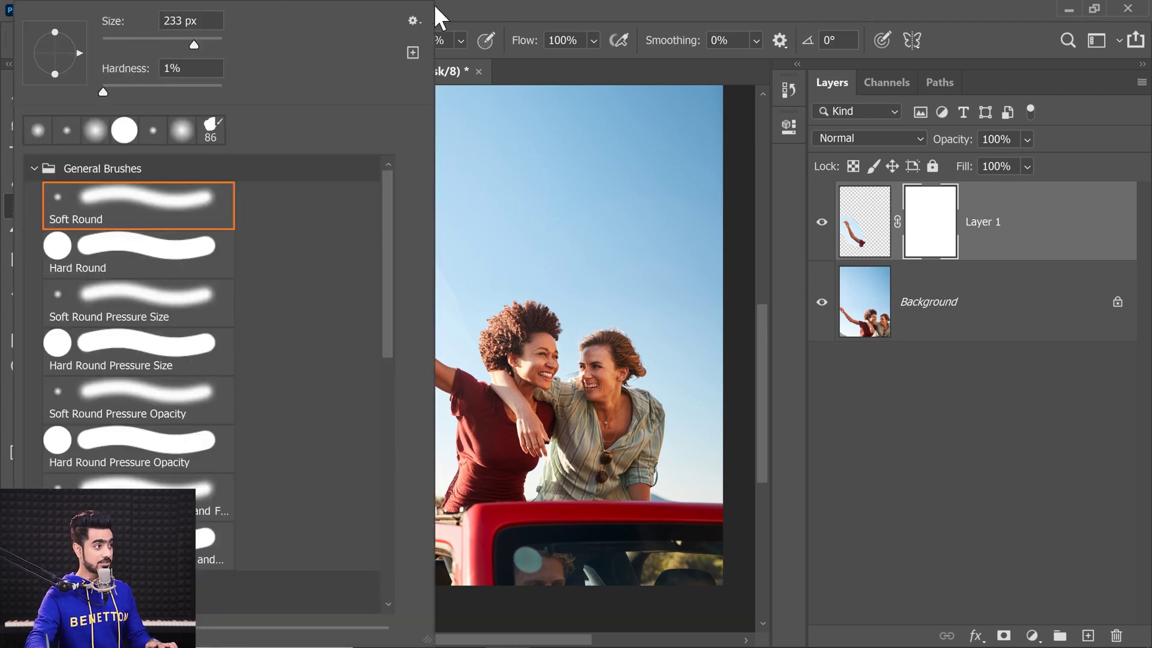
click(487, 89)
Paint black on the mask with a 640 px brush to blend the sky between the raised arm and the hair.
mouse_move(386, 245)
mouse_down()
mouse_move(476, 237)
mouse_move(600, 259)
mouse_up()
click(398, 166)
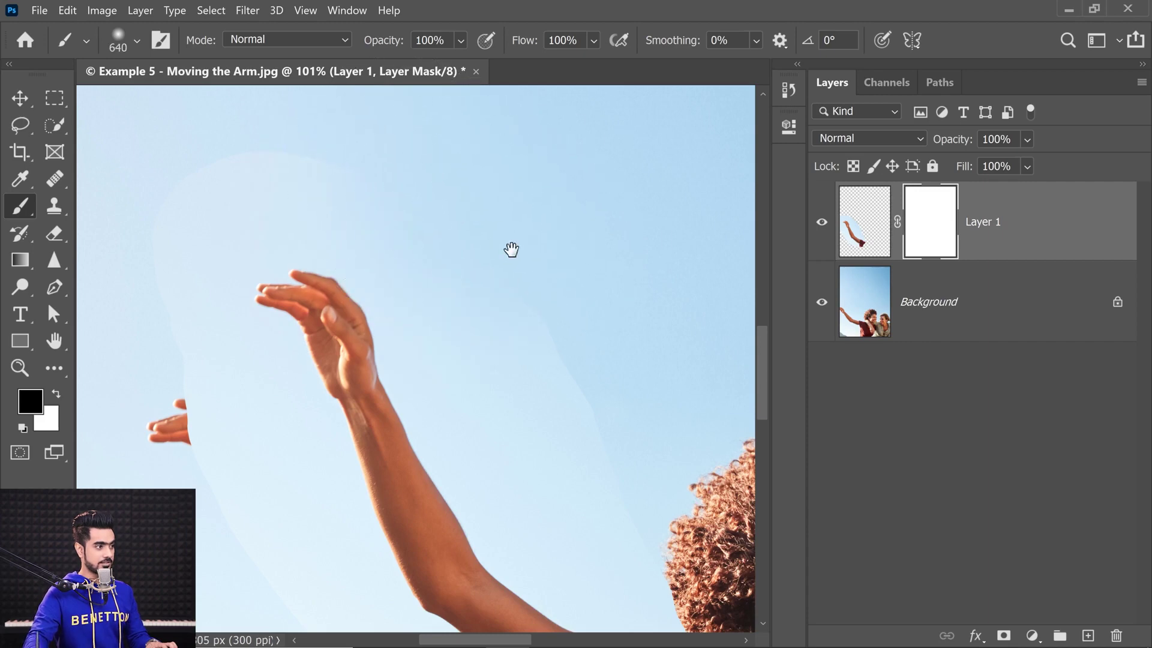
mouse_move(512, 249)
mouse_down()
mouse_move(358, 182)
mouse_move(488, 388)
mouse_move(453, 278)
mouse_up()
mouse_move(477, 322)
mouse_down()
mouse_move(489, 322)
mouse_move(398, 304)
mouse_up()
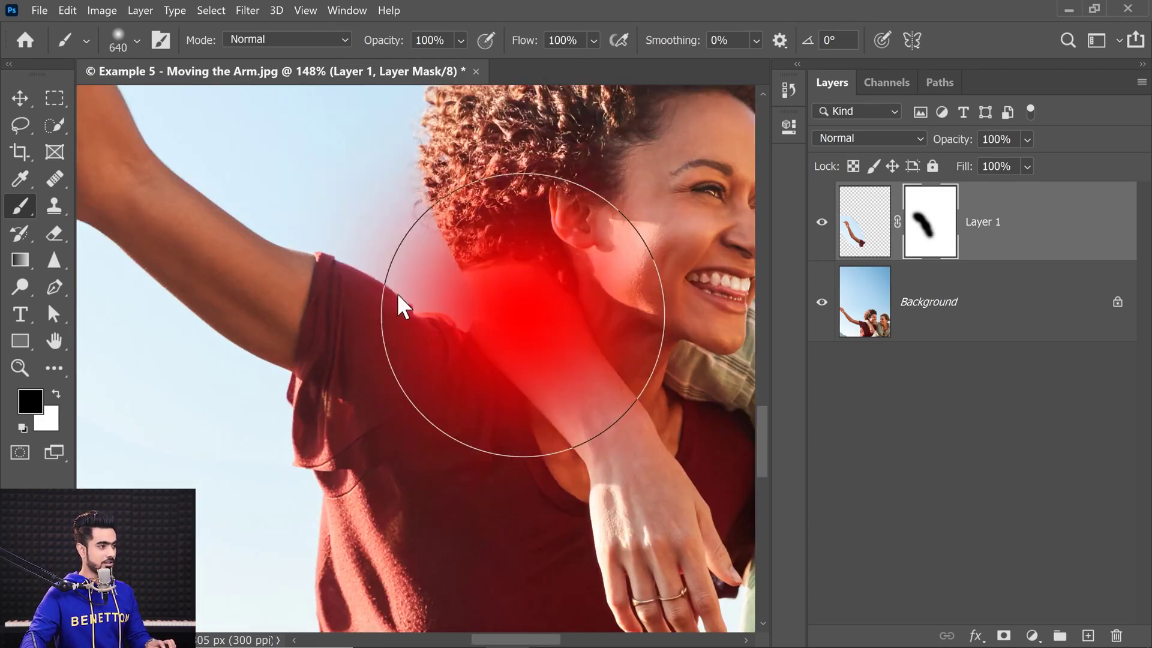
Refine the mask around the neck and shoulder, hiding with black and restoring with white using smaller brushes.
drag(492, 258, 318, 264)
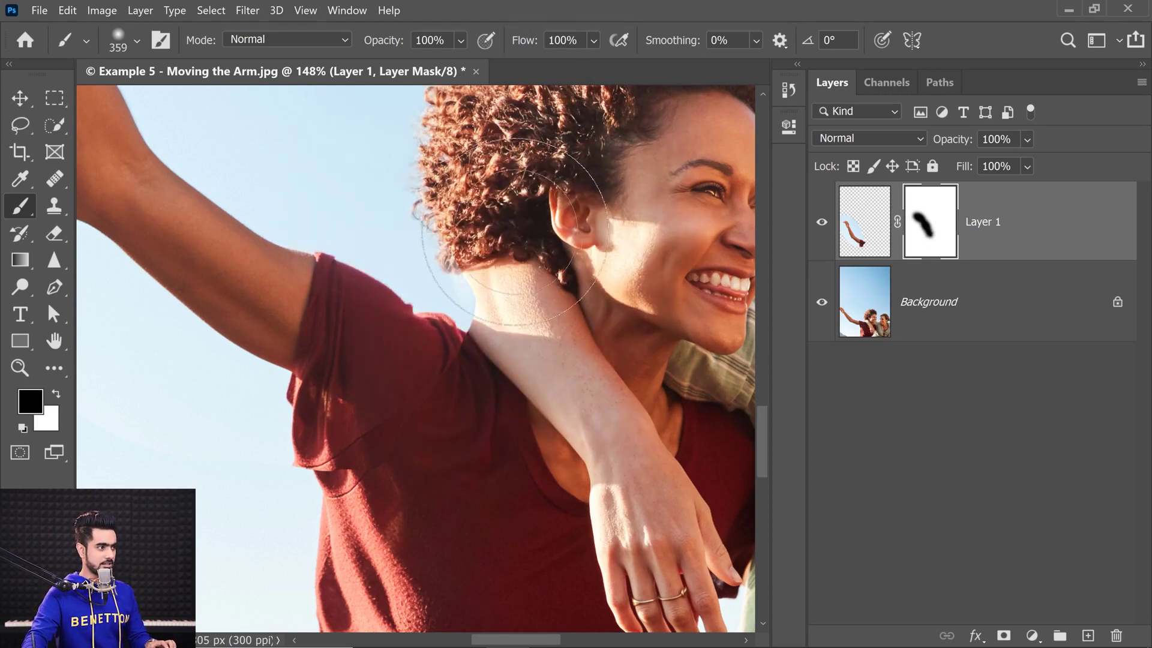
mouse_move(526, 313)
mouse_down()
mouse_move(467, 323)
mouse_move(393, 304)
mouse_up()
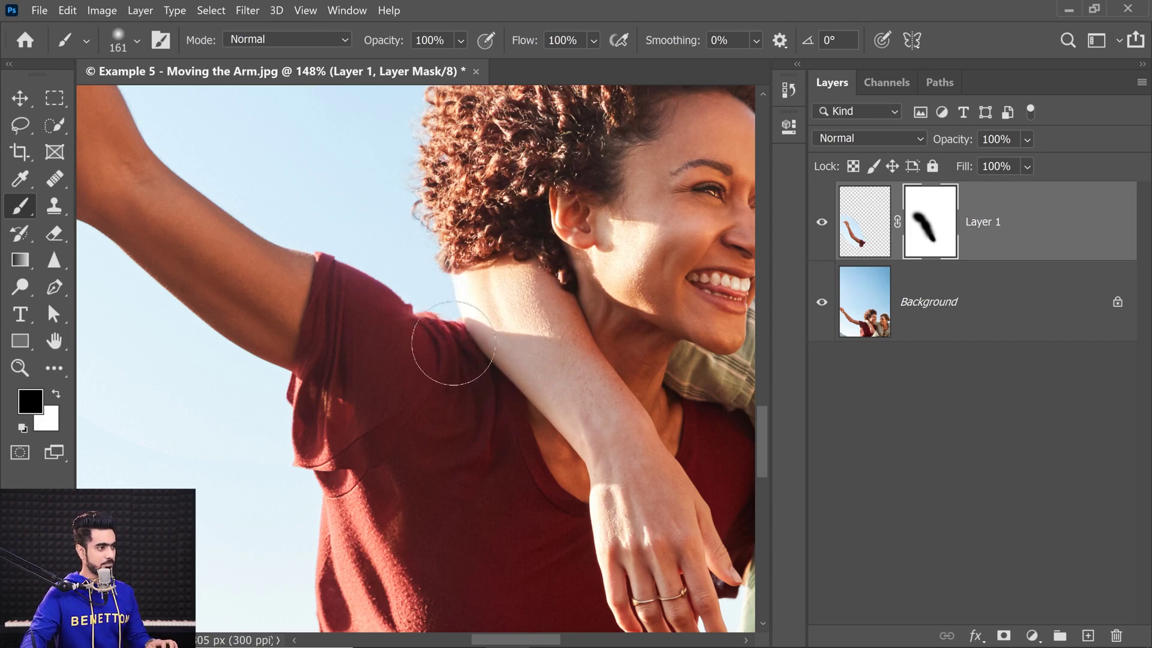
key(x)
mouse_move(399, 327)
mouse_down()
mouse_move(353, 319)
mouse_move(308, 288)
mouse_move(392, 321)
mouse_up()
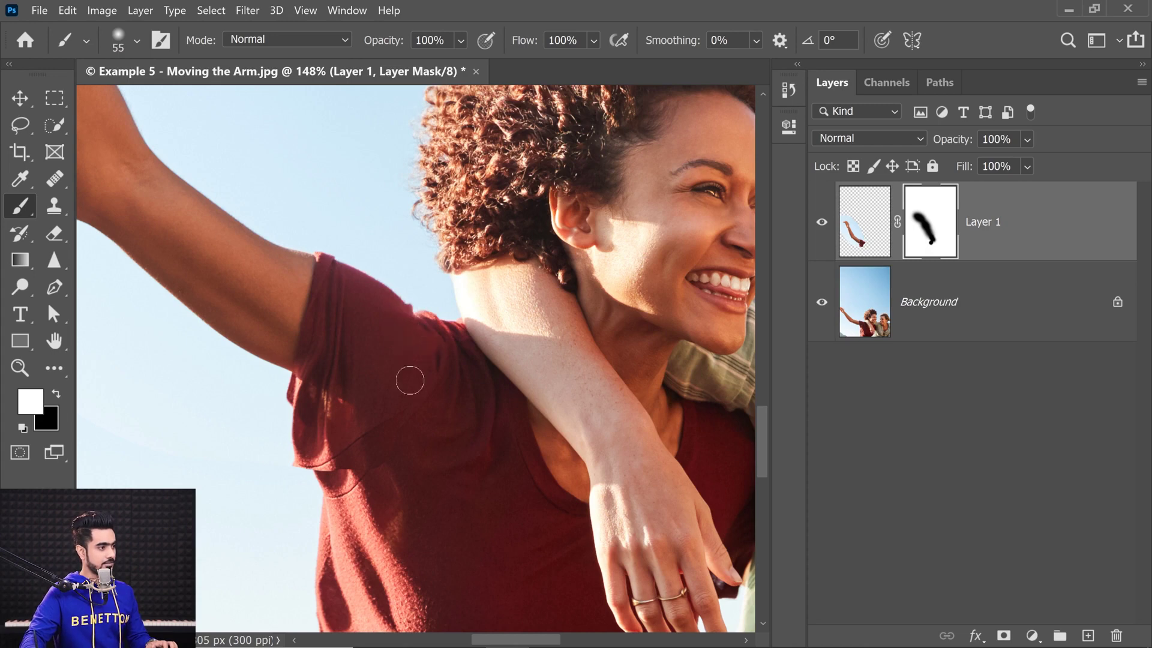
drag(433, 417, 528, 414)
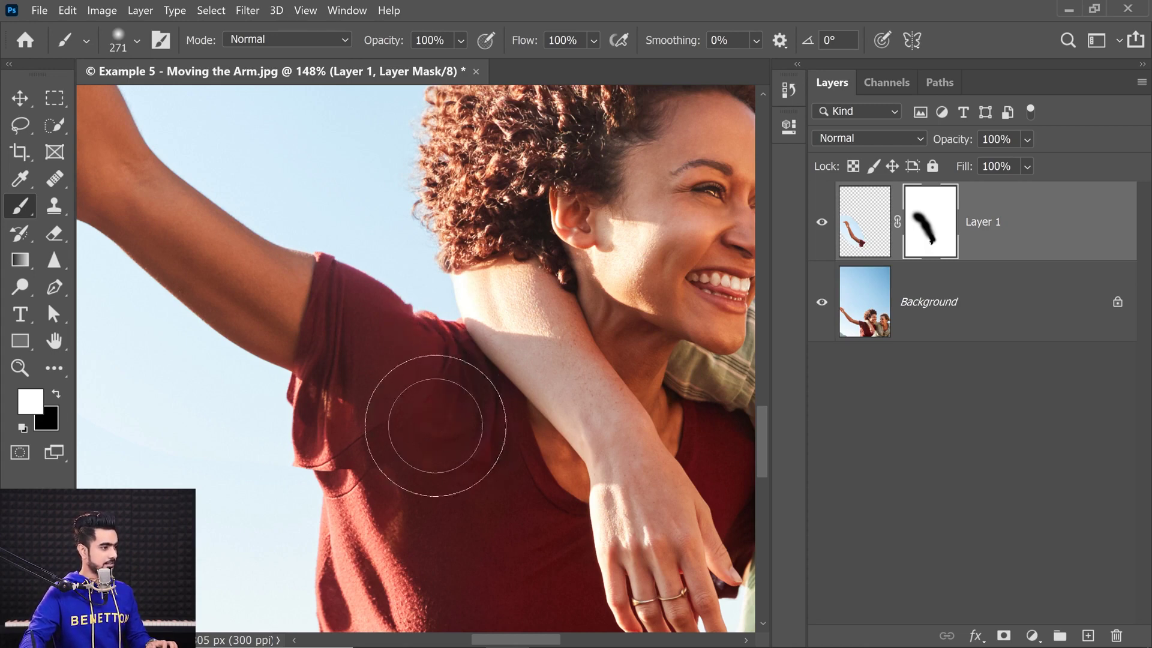
Hide the overlapping edge below the sleeve by painting black on the mask.
key(x)
drag(347, 489, 109, 439)
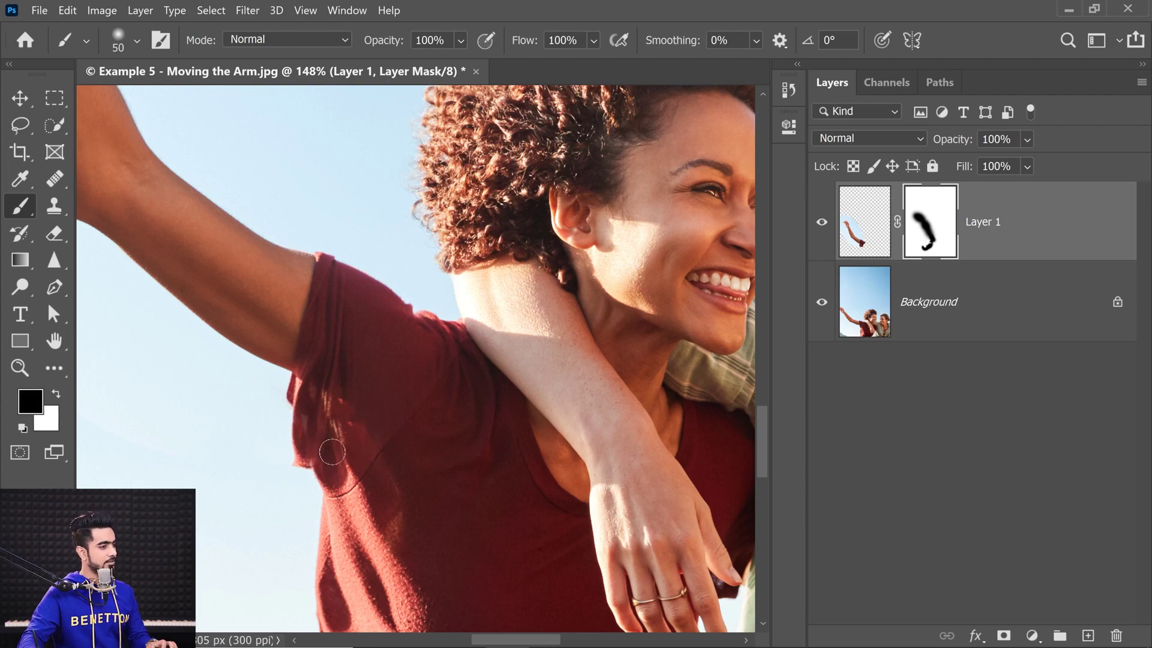
key(x)
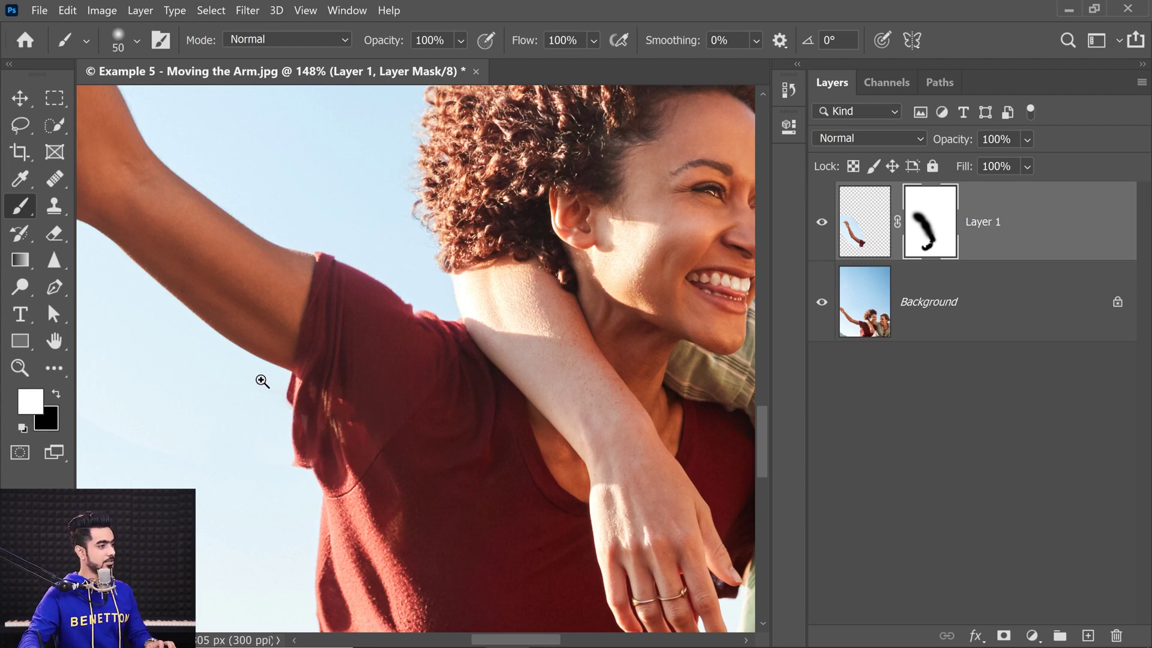
Try to mask the sky edge below the raised arm with a 436 px black brush, and undo the stroke.
drag(260, 380, 375, 351)
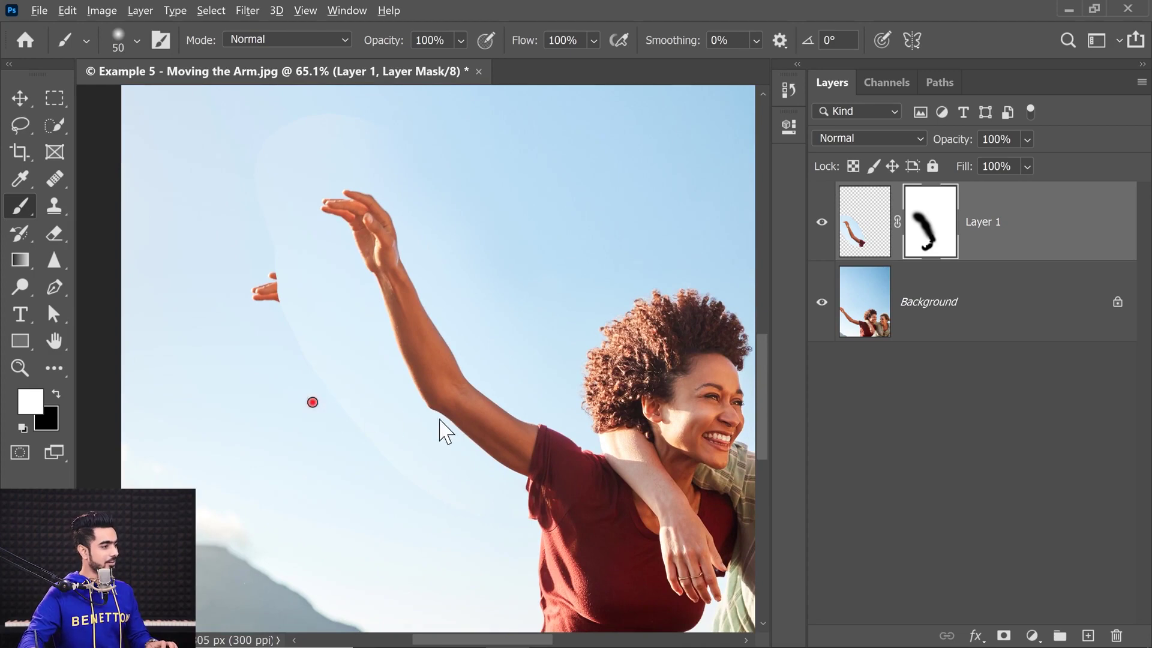
drag(312, 402, 378, 411)
key(x)
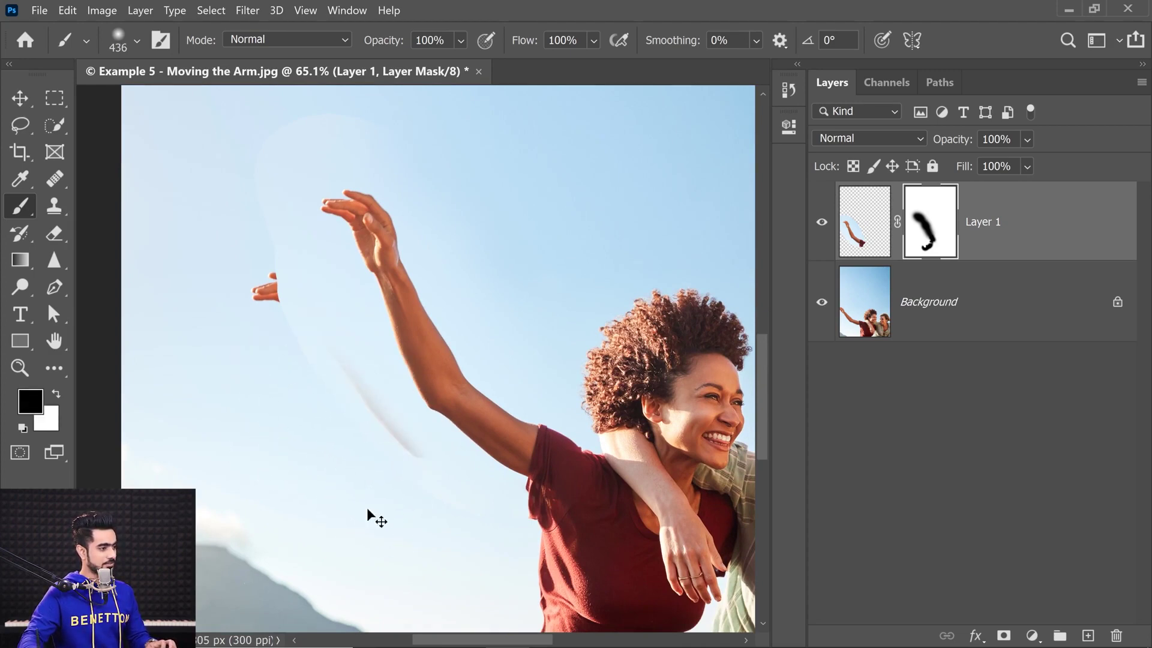
drag(367, 515, 322, 458)
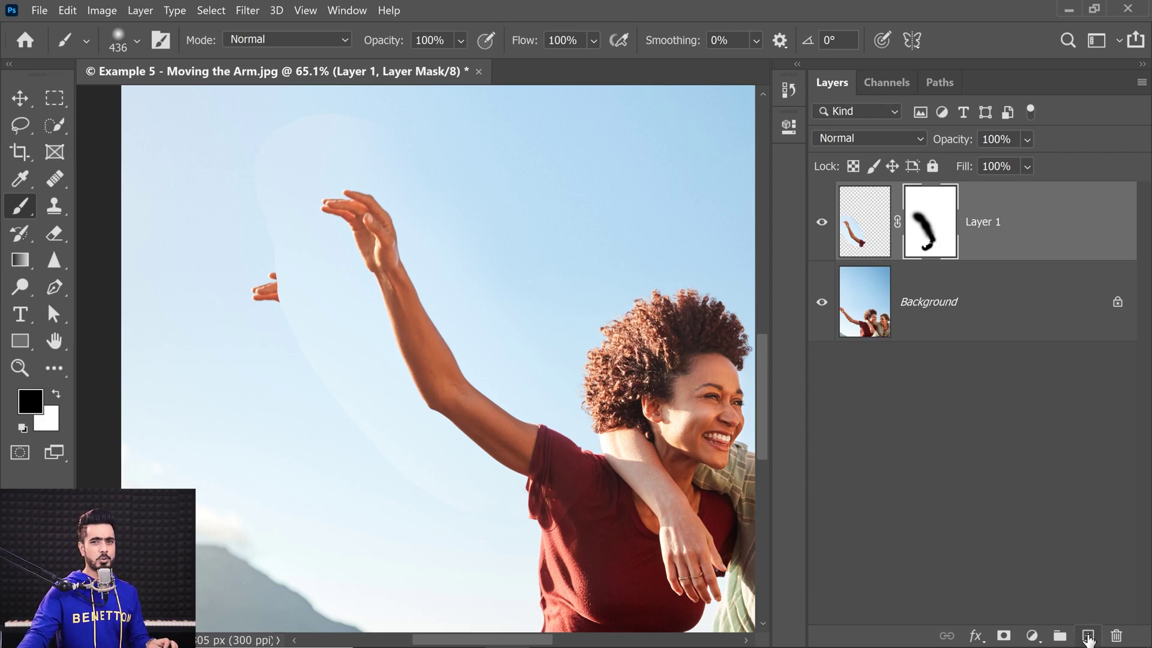
Create a new layer on top, stamp all visible layers into it and show the healing tool choices.
click(1088, 638)
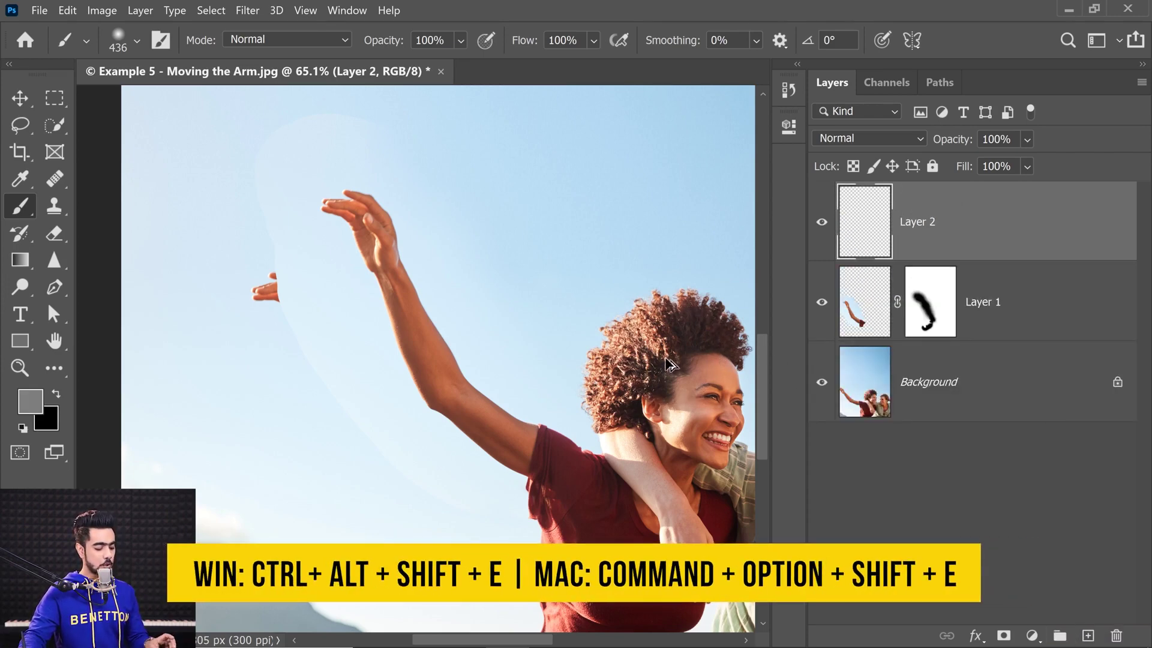
key(ctrl+alt+shift+e)
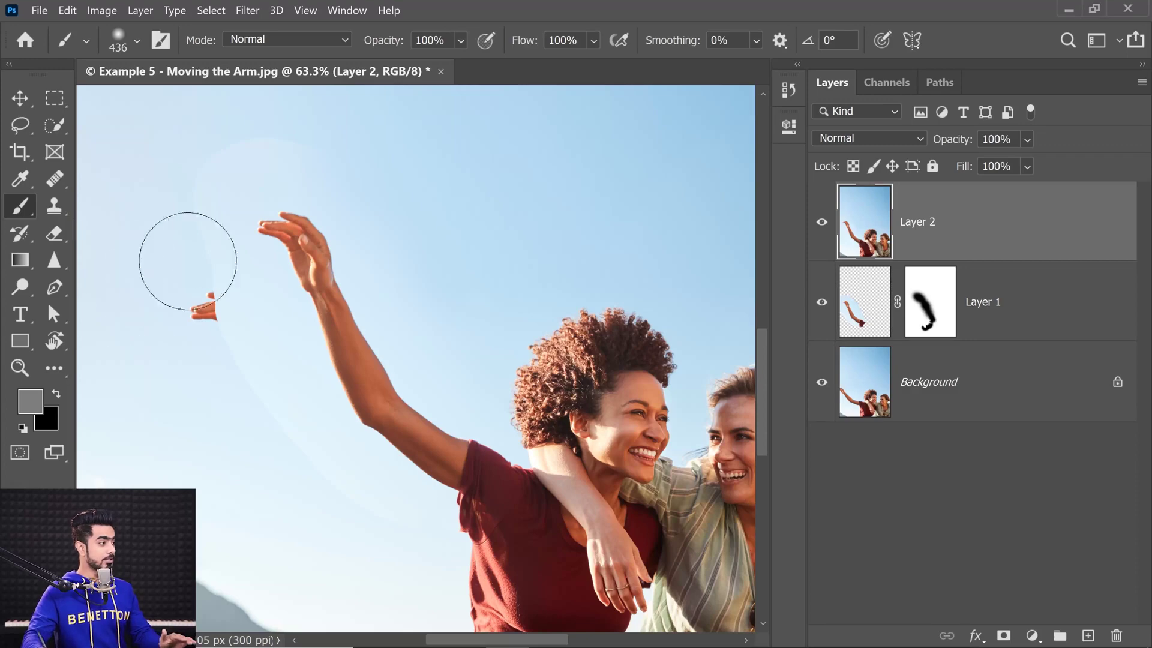
click(54, 178)
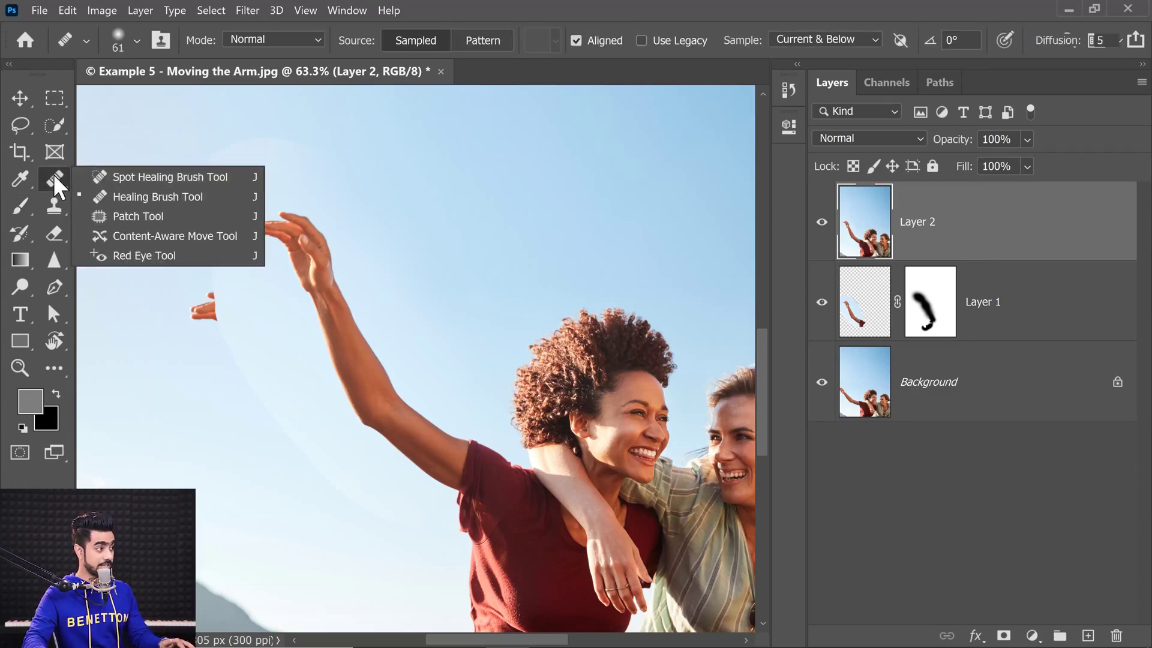
Patch the visible sky seam above the raised hand using clean sky from higher up, and clear the selection.
click(120, 217)
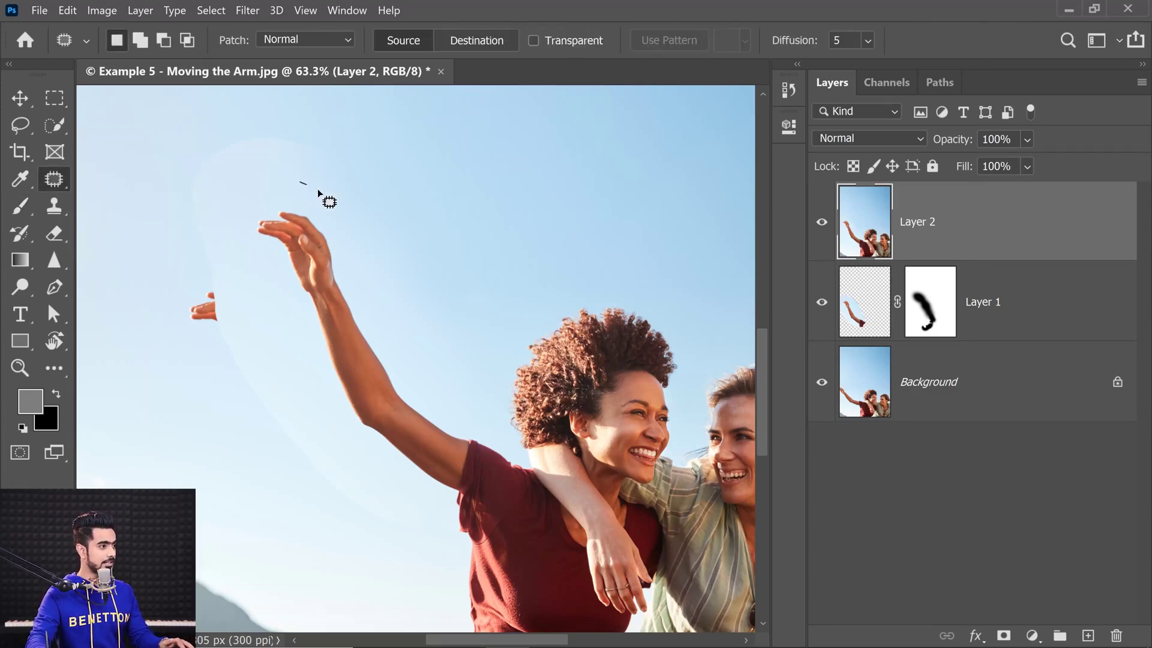
mouse_move(350, 147)
mouse_down()
mouse_move(278, 116)
mouse_move(228, 124)
mouse_up()
drag(203, 165, 300, 183)
scroll(294, 228, up, 5)
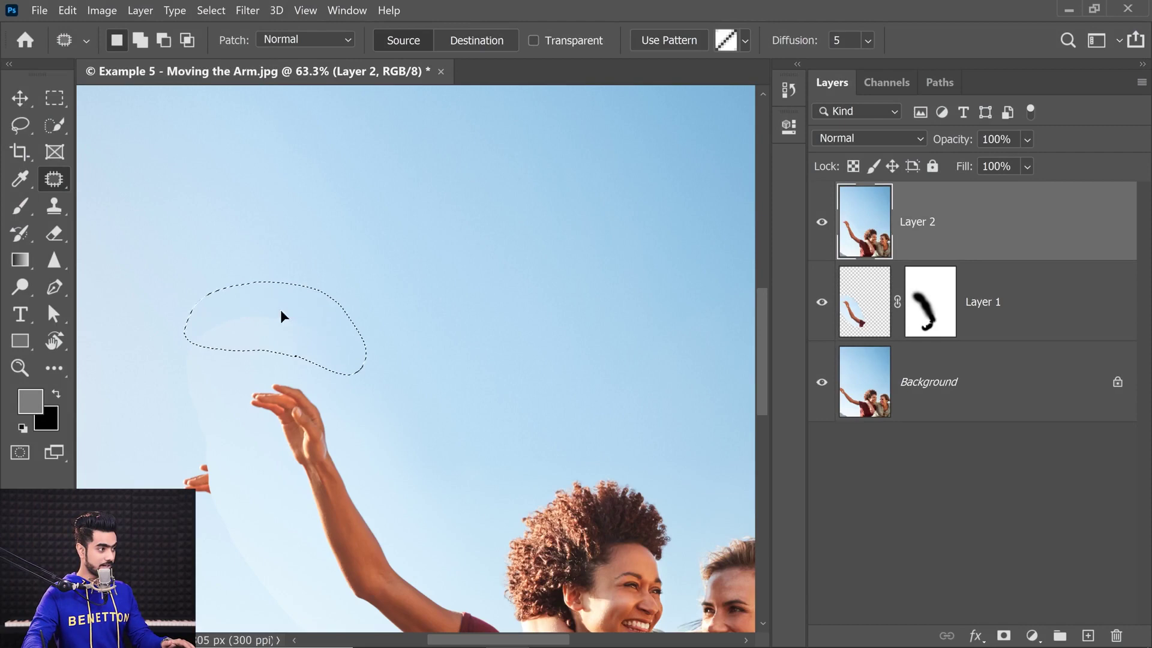
drag(284, 316, 301, 226)
key(ctrl+d)
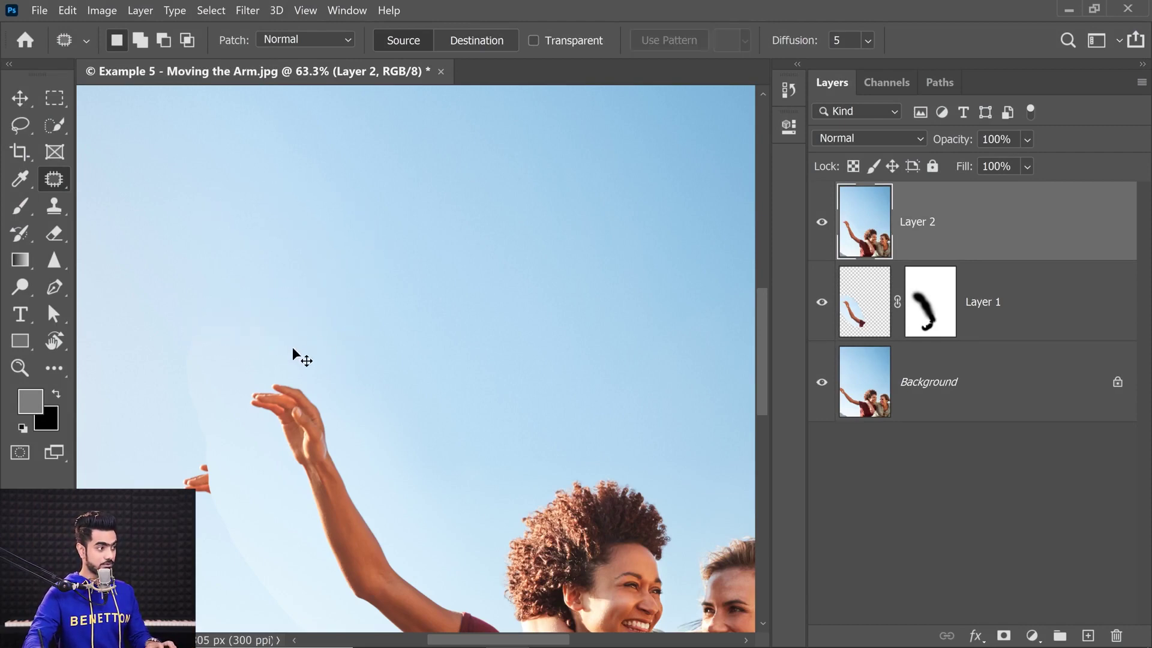
Patch the leftover fingers and curved seam beside the raised arm with clean sky farther from the arm, and clear the selection.
drag(236, 355, 262, 319)
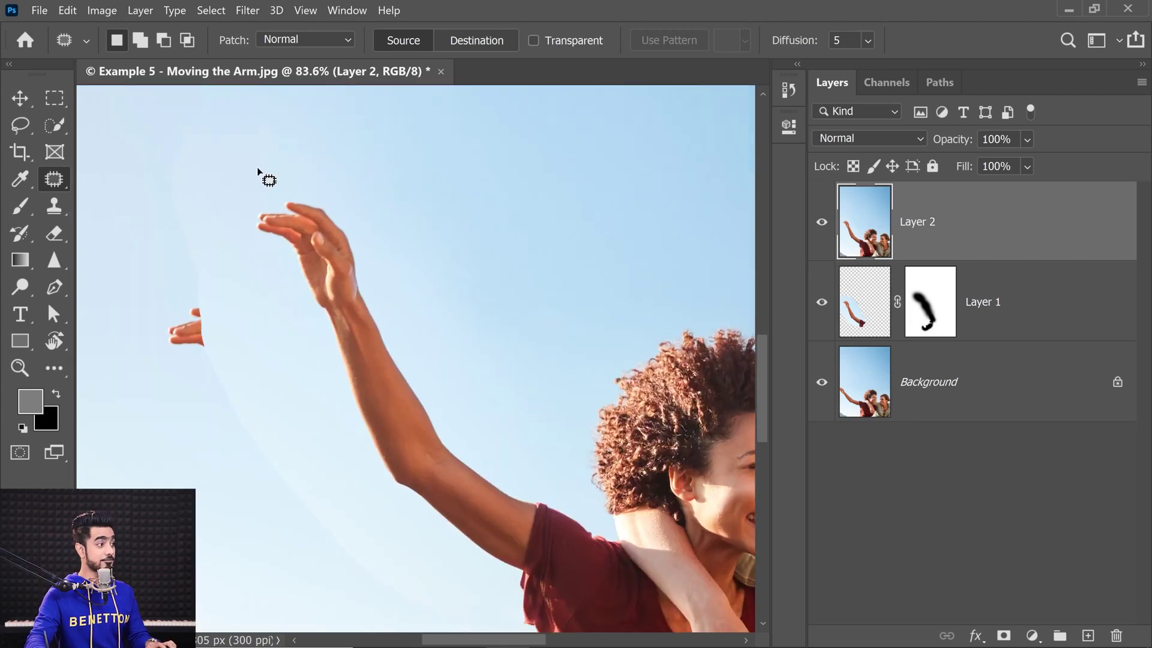
mouse_move(234, 160)
mouse_down()
mouse_move(219, 240)
mouse_move(268, 355)
mouse_up()
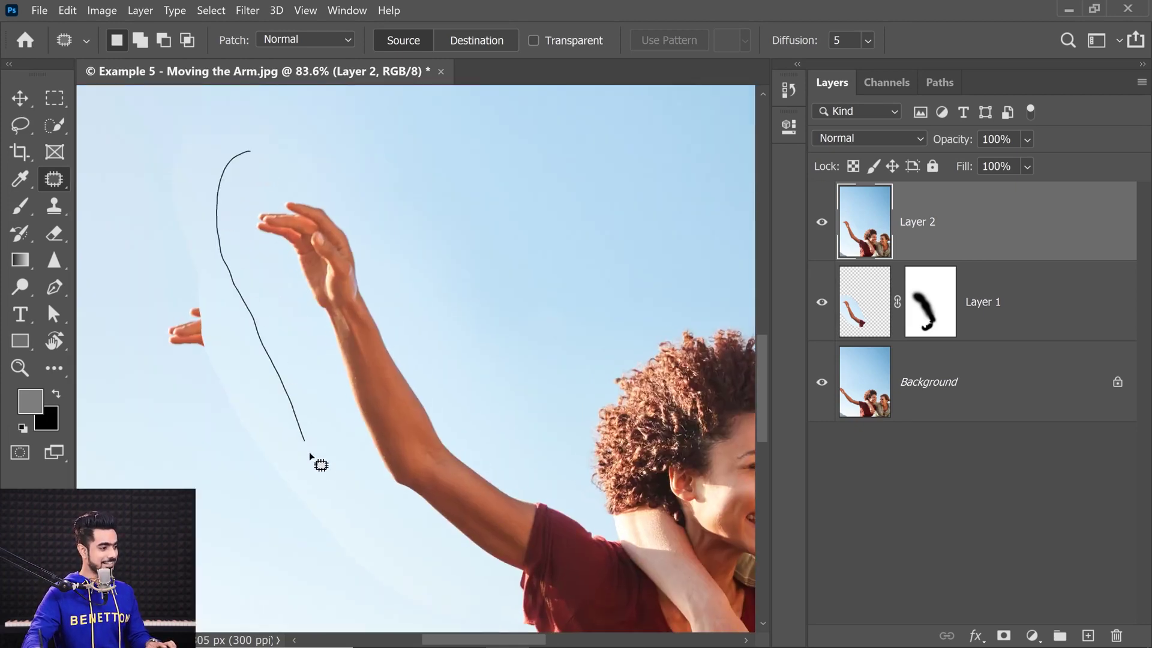
mouse_move(310, 456)
mouse_down()
mouse_move(346, 508)
mouse_move(417, 573)
mouse_up()
mouse_move(480, 635)
mouse_down()
mouse_move(320, 593)
mouse_move(179, 387)
mouse_move(146, 247)
mouse_move(196, 121)
mouse_move(246, 153)
mouse_up()
scroll(270, 275, down, 3)
scroll(270, 275, left, 3)
scroll(301, 252, down, 3)
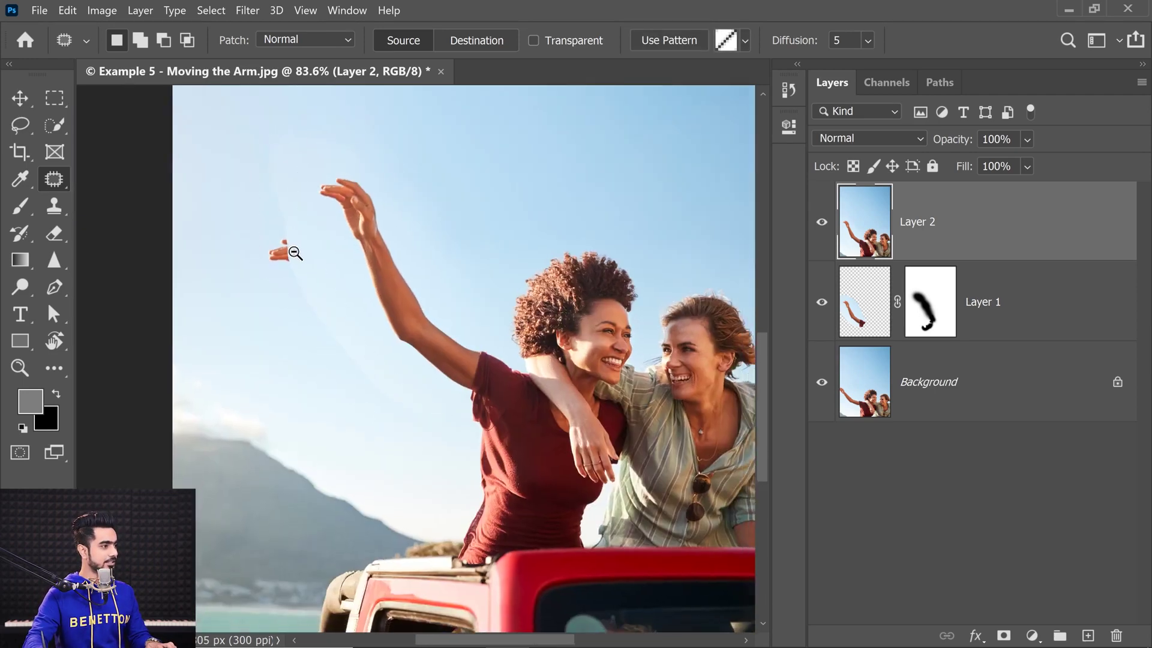
drag(308, 264, 238, 297)
key(ctrl+d)
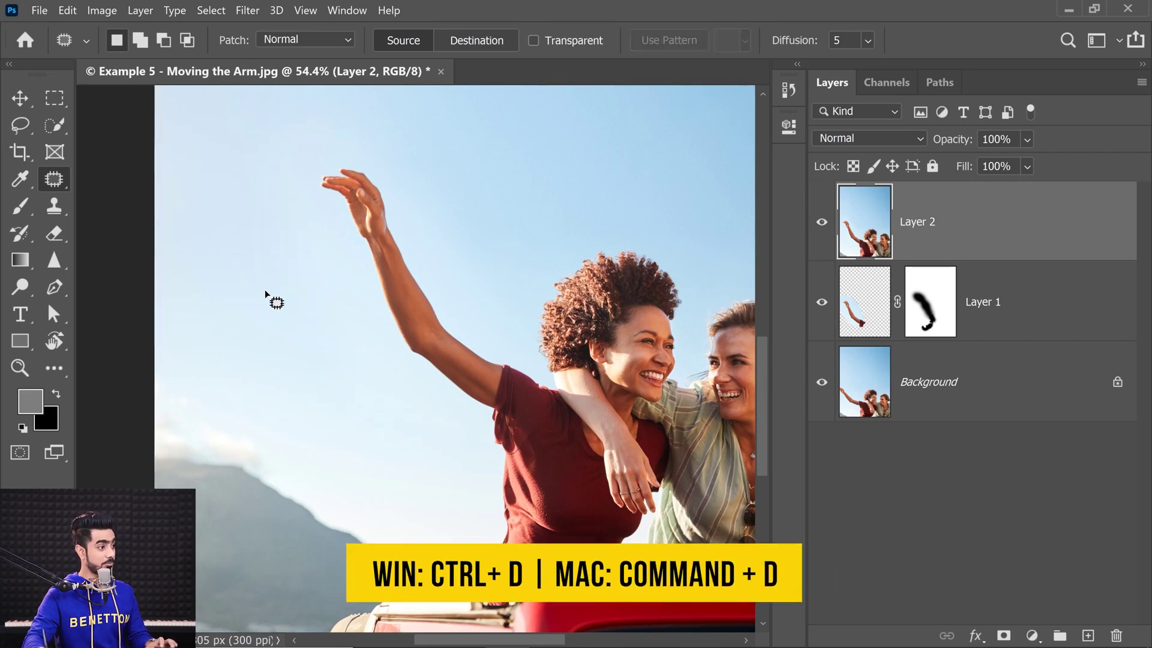
Compare the whole edited image with the original by showing only the Background layer and restoring all layers several times.
key(ctrl+0)
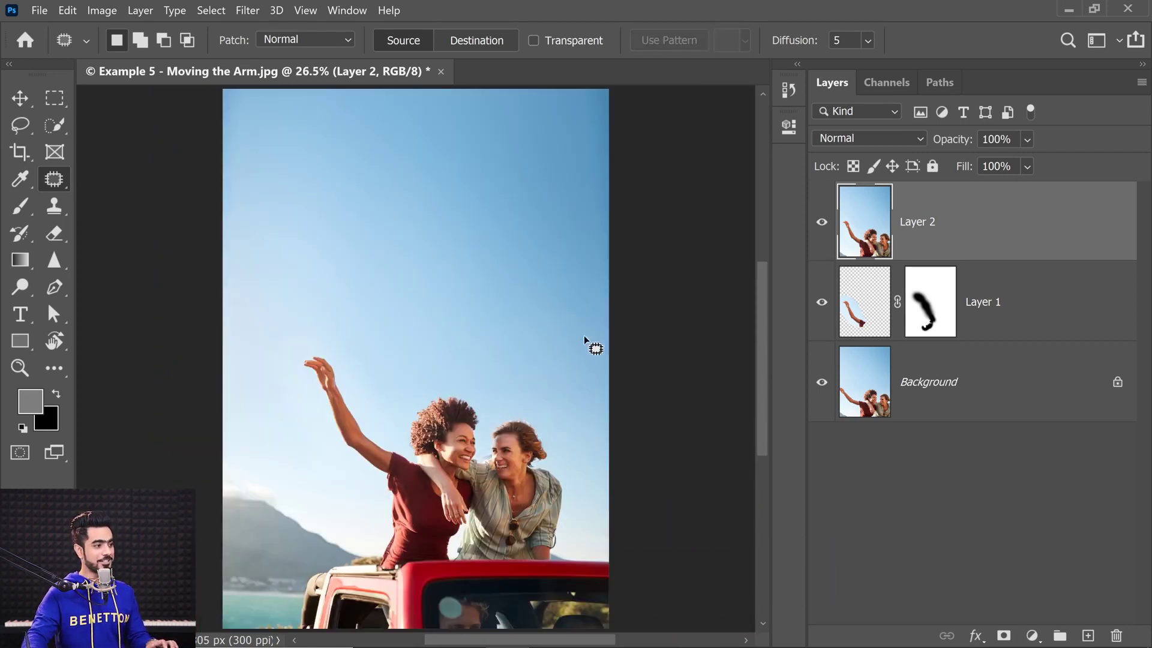
alt+click(822, 384)
alt+click(822, 384)
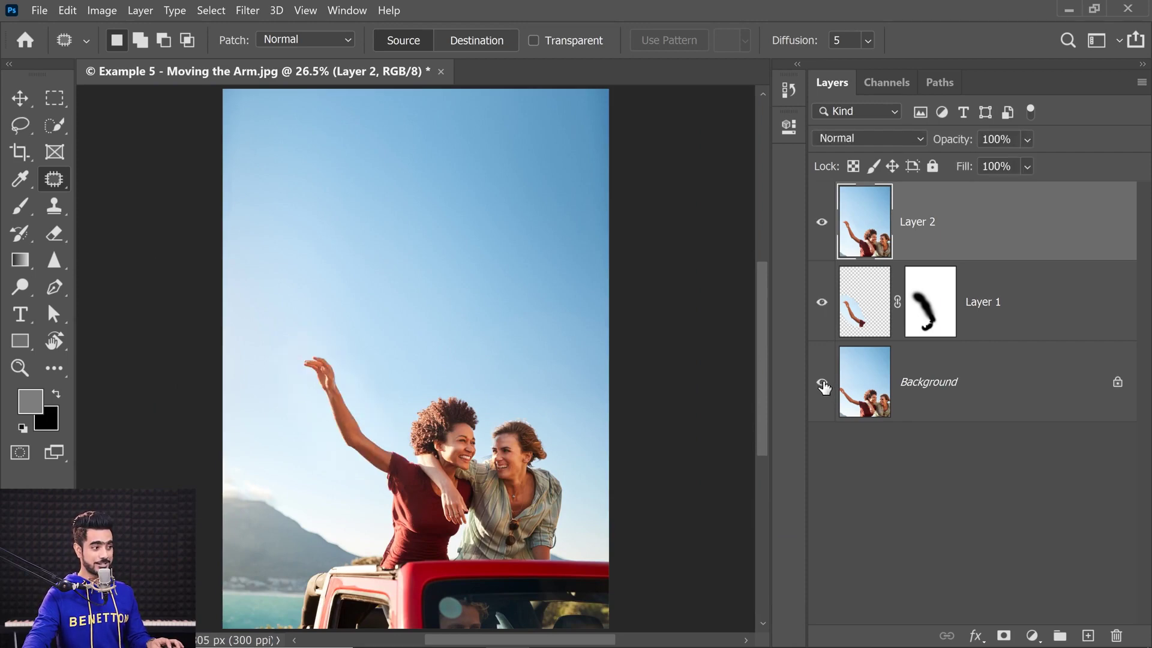
alt+click(822, 384)
alt+click(822, 384)
alt+click(822, 384)
alt+click(822, 384)
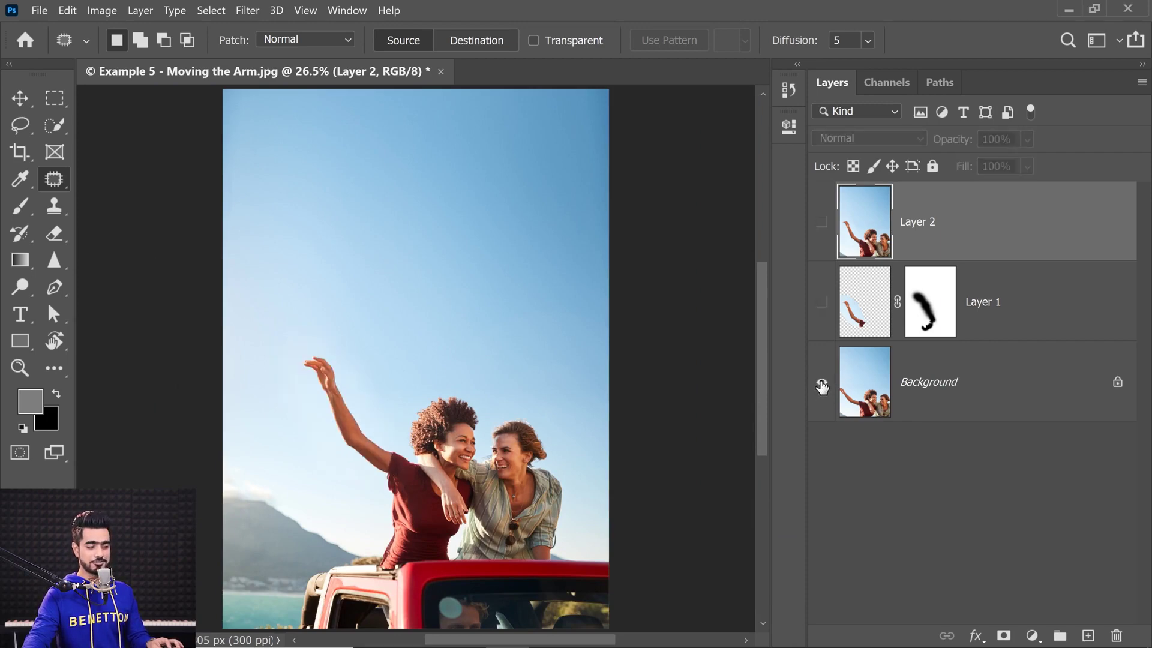
alt+click(822, 384)
alt+click(822, 384)
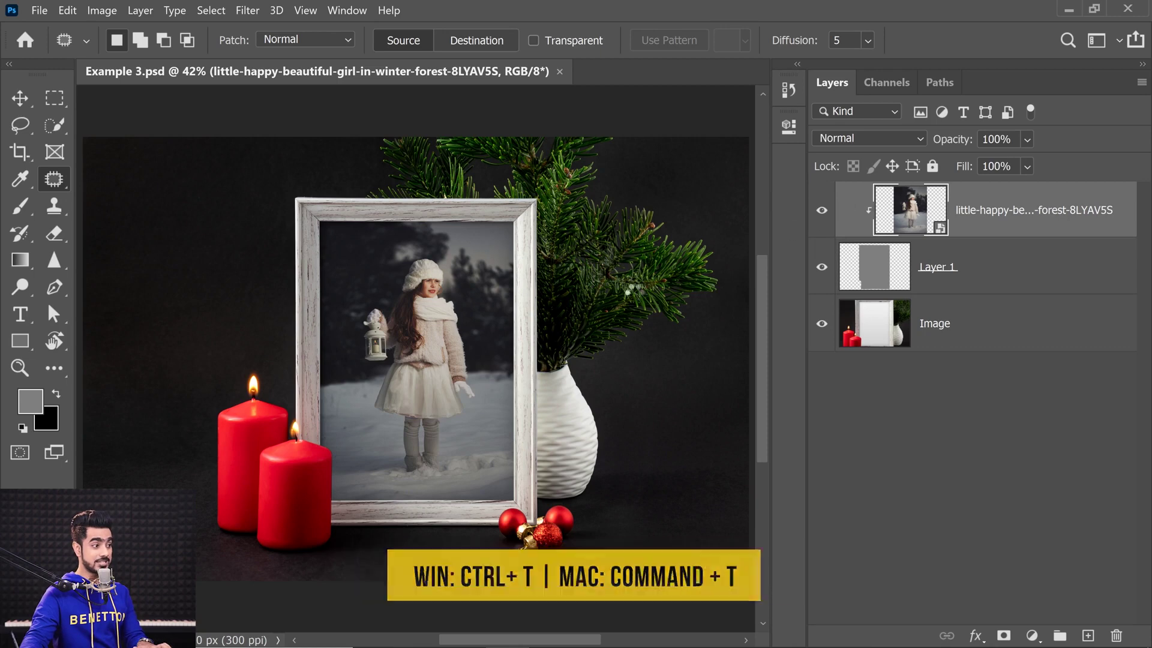
Free Transform the framed girl photo, set its reference point to the lower-left corner of the bounding box, and apply the transform.
key(ctrl+t)
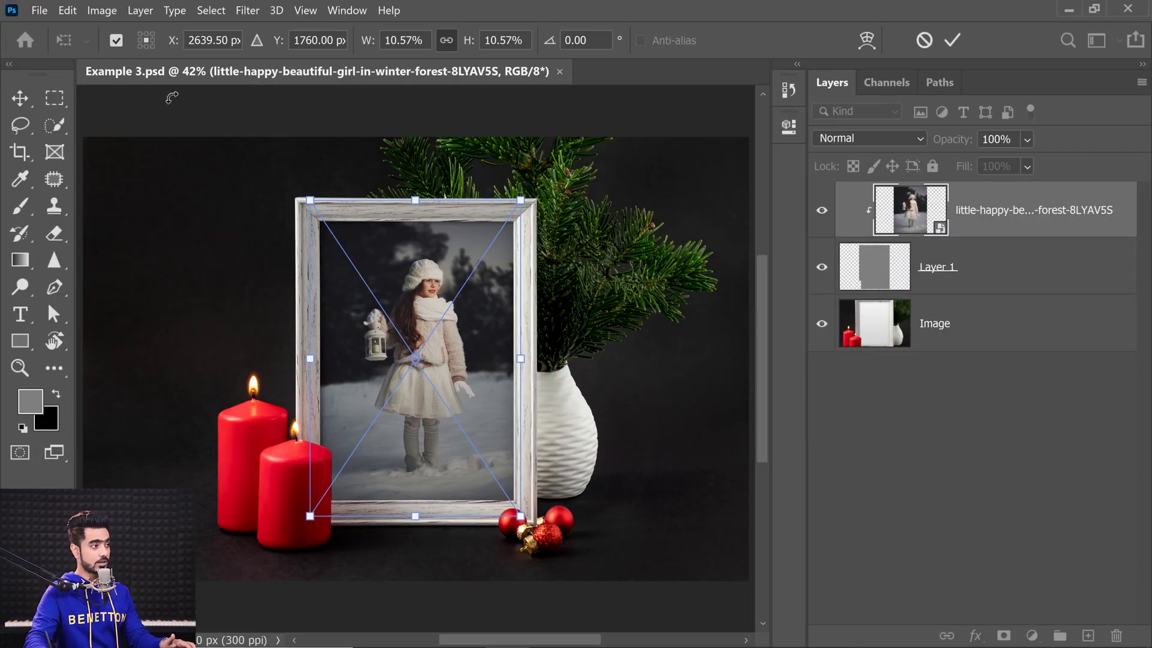
click(141, 36)
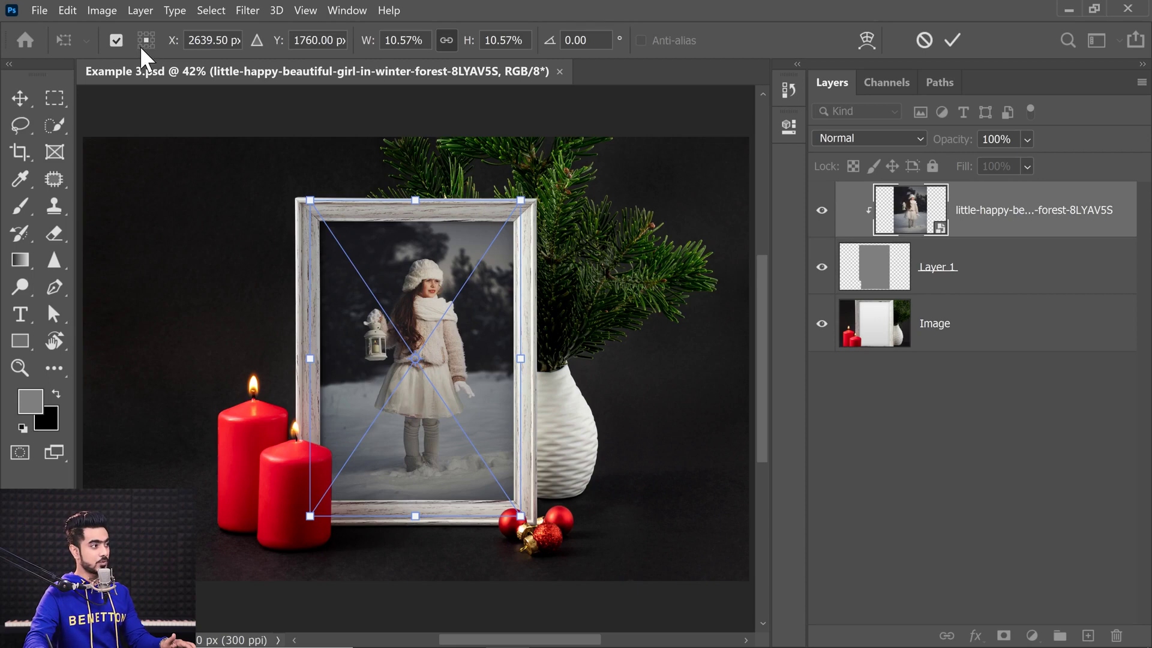
click(141, 47)
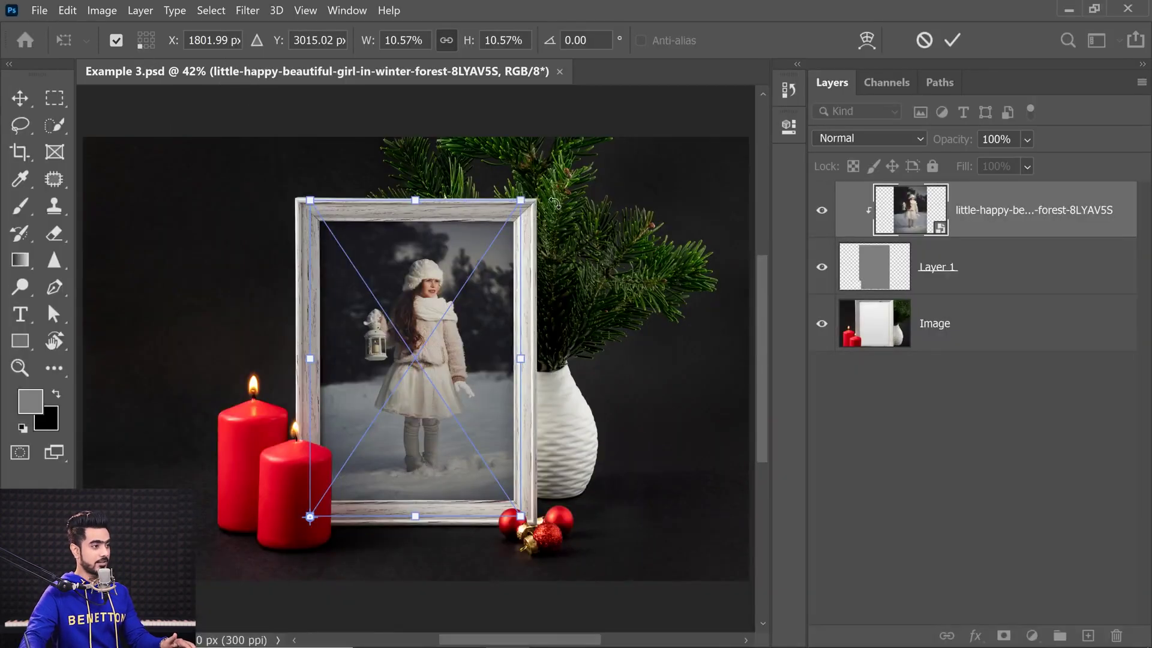
drag(555, 203, 547, 179)
key(Return)
key(j)
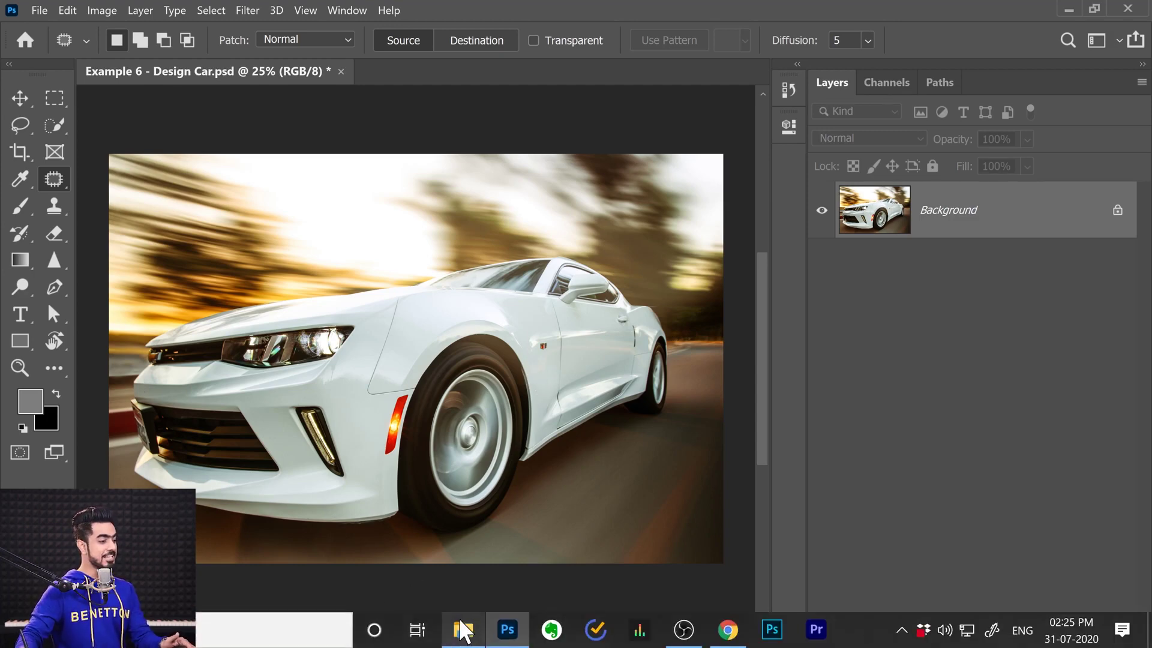
Switch to File Explorer, place Car Graphics.png from the Examples folder into the car document, and commit it over the car's rear side at 146.56% scale.
click(463, 630)
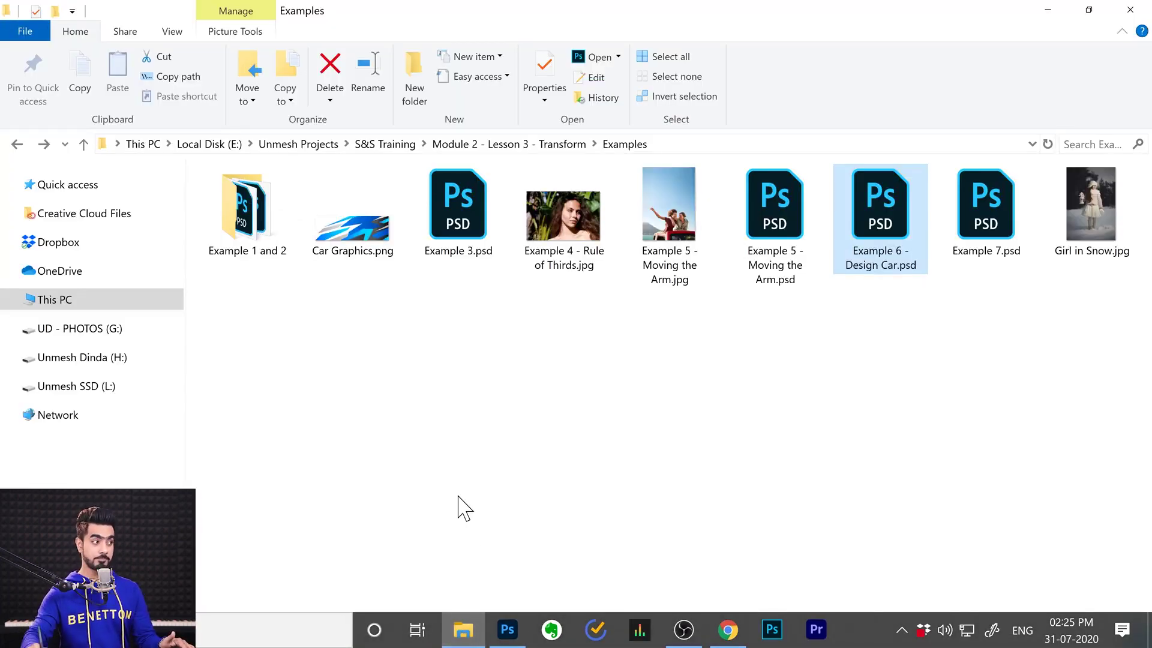
click(323, 240)
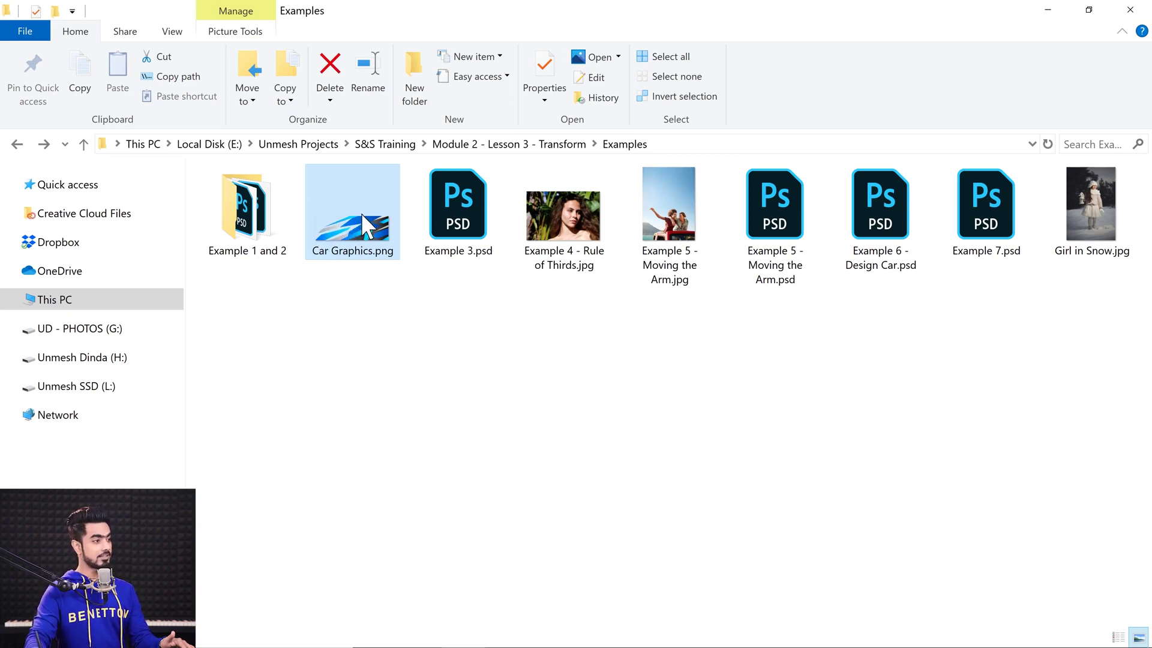
drag(355, 213, 637, 282)
drag(381, 362, 312, 398)
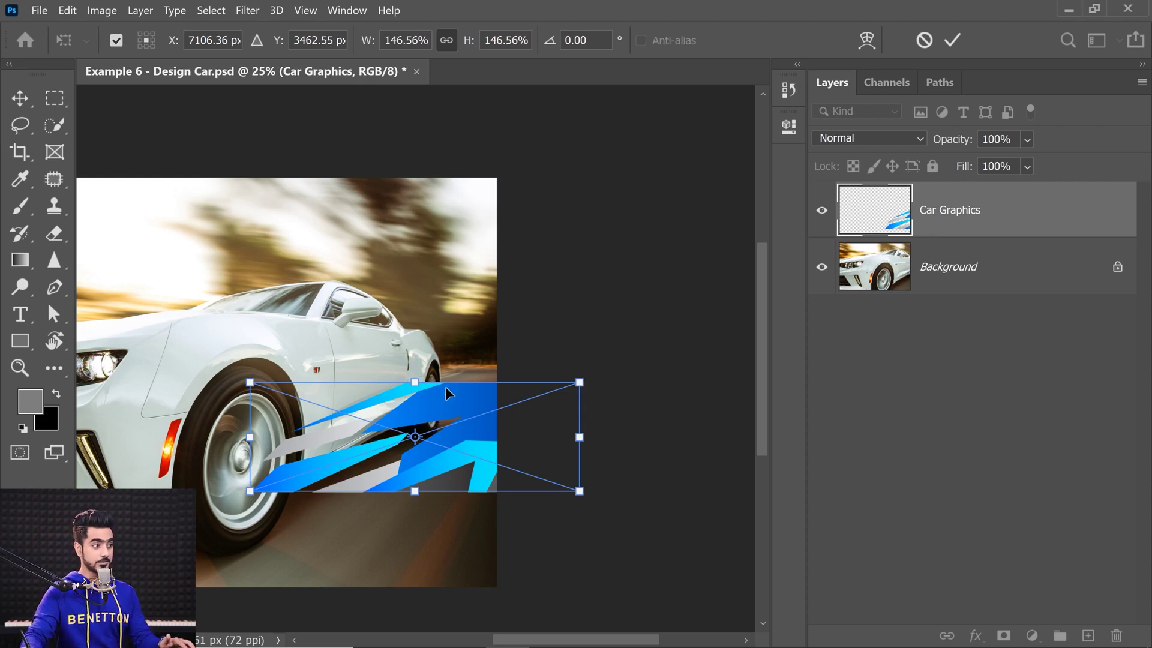
right_click(451, 410)
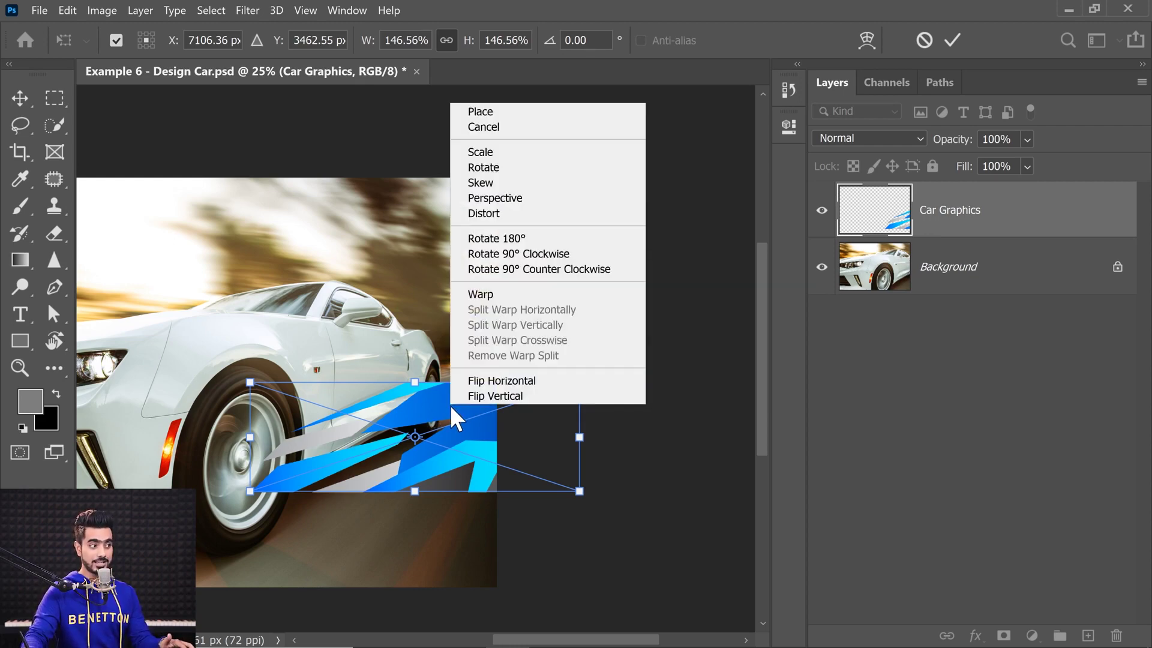
click(484, 214)
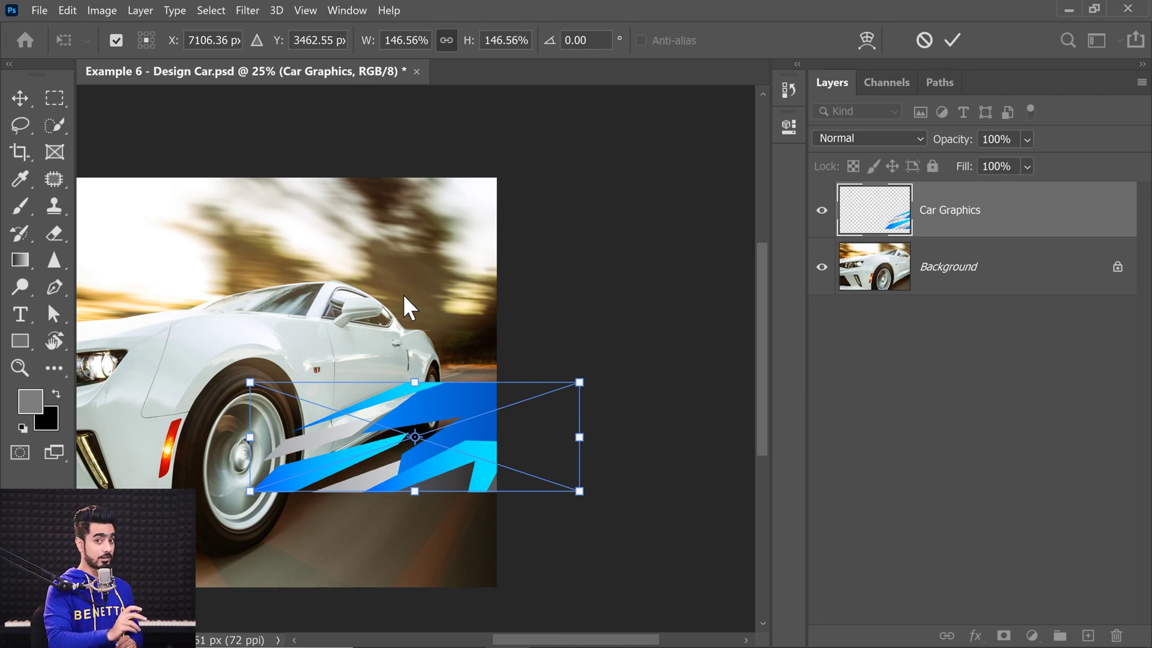
key(Return)
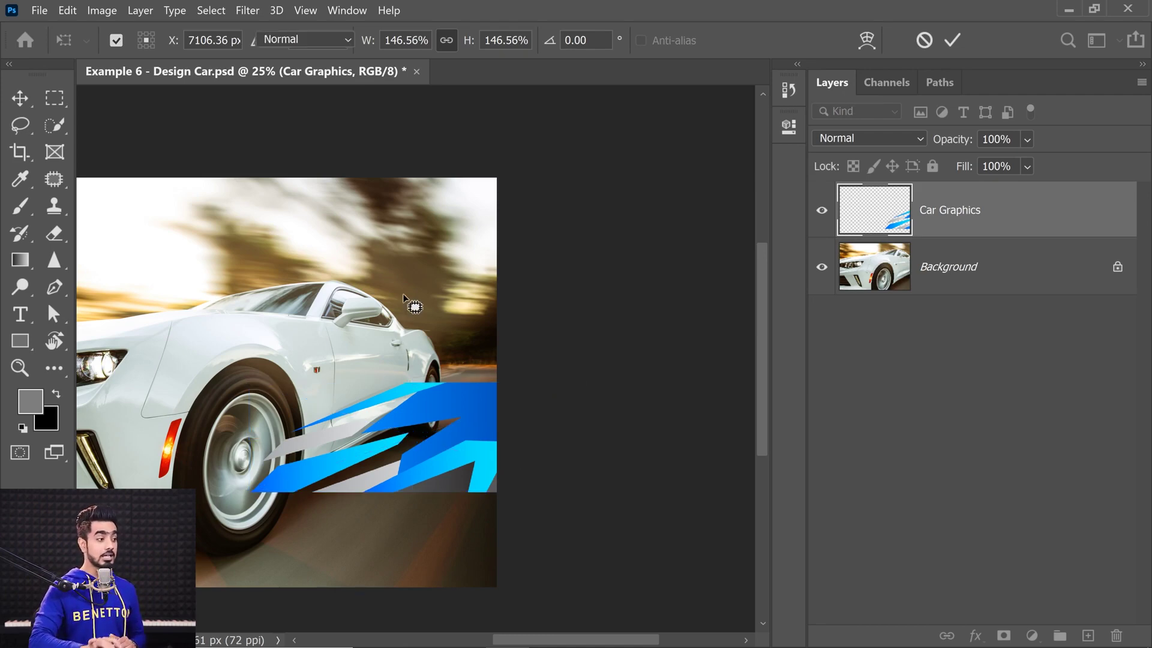
key(j)
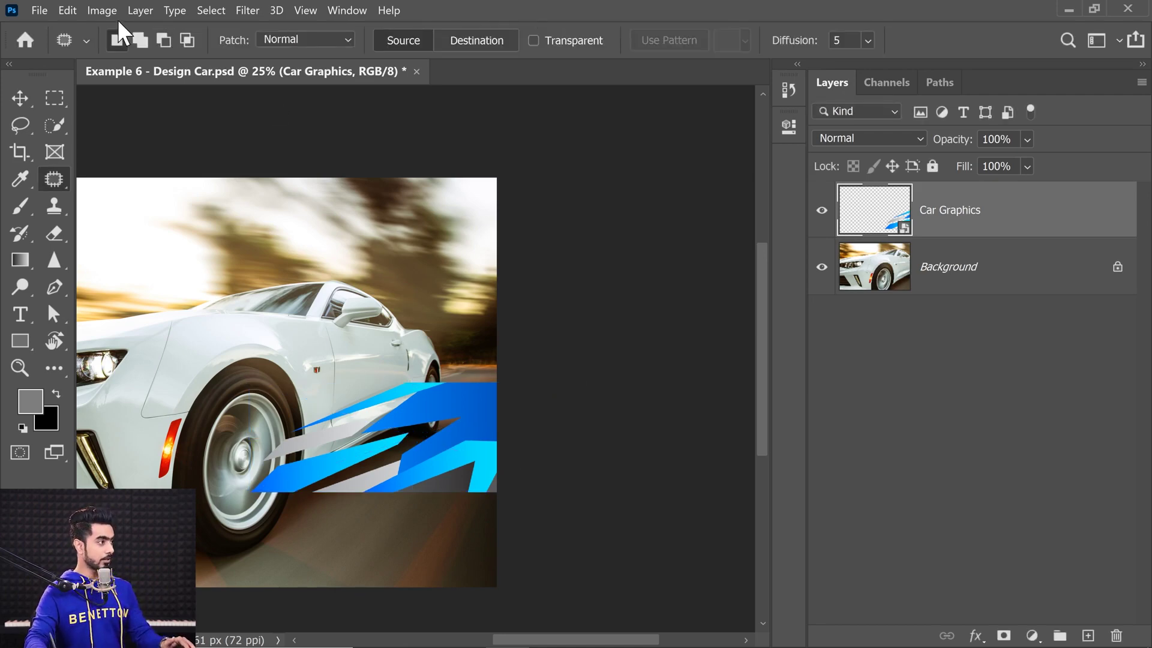
Distort the Car Graphics layer, pulling its four corners to follow the perspective of the car's side from front wheel to rear.
click(67, 11)
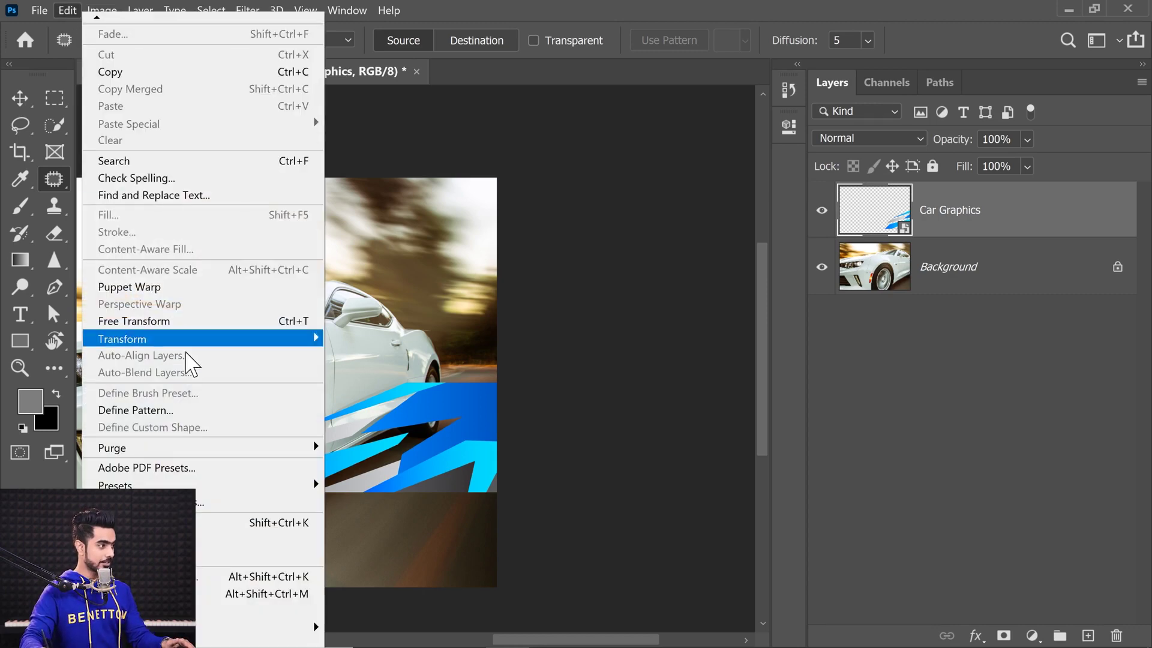
mouse_move(201, 343)
click(355, 409)
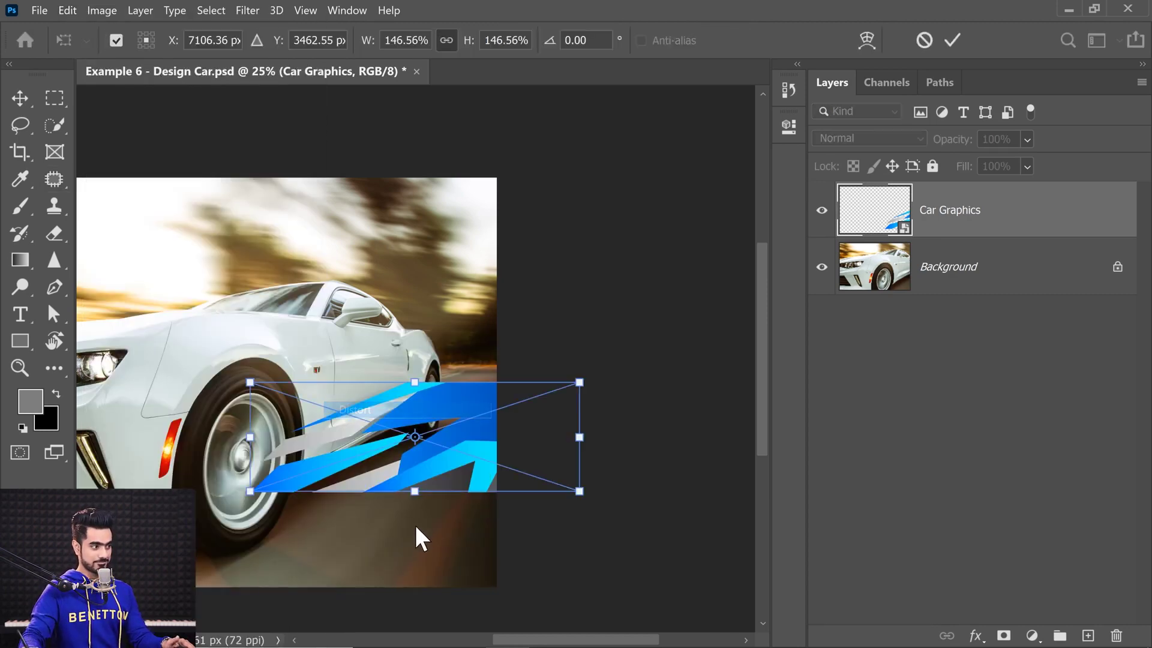
drag(251, 386, 244, 315)
drag(580, 386, 471, 328)
drag(578, 492, 480, 397)
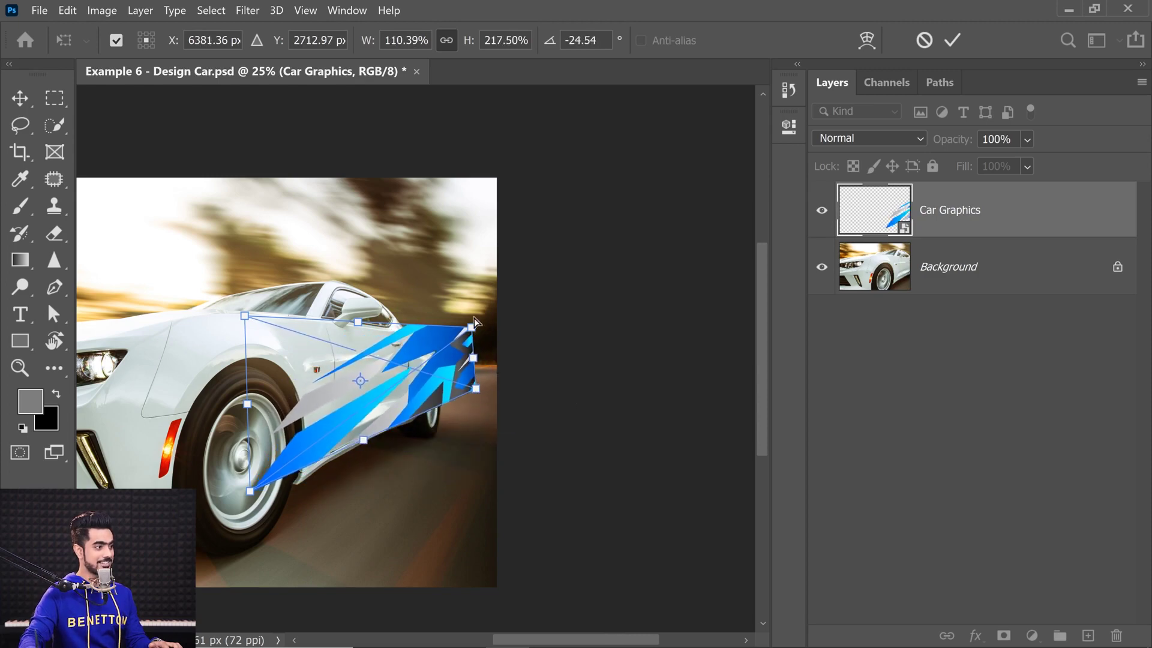
drag(251, 497, 254, 517)
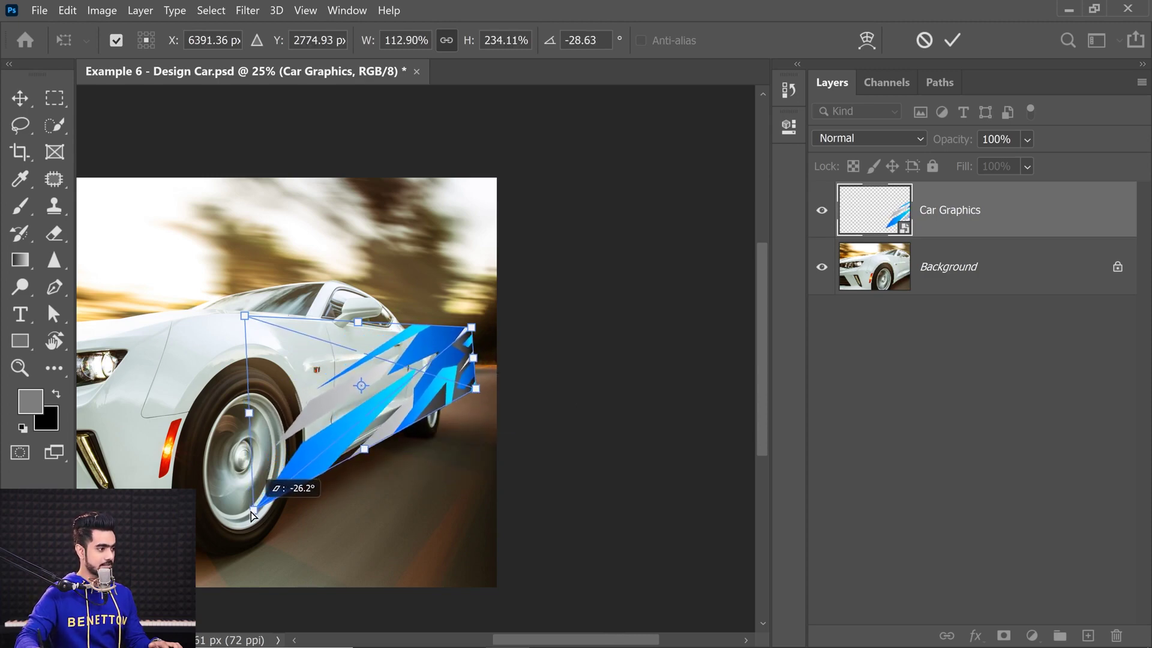
Fine-tune the distorted graphic's corners and front edge so it covers the car's side and extends over the front wheel, and apply the distortion.
mouse_move(478, 391)
mouse_down()
mouse_move(467, 377)
mouse_move(475, 389)
mouse_up()
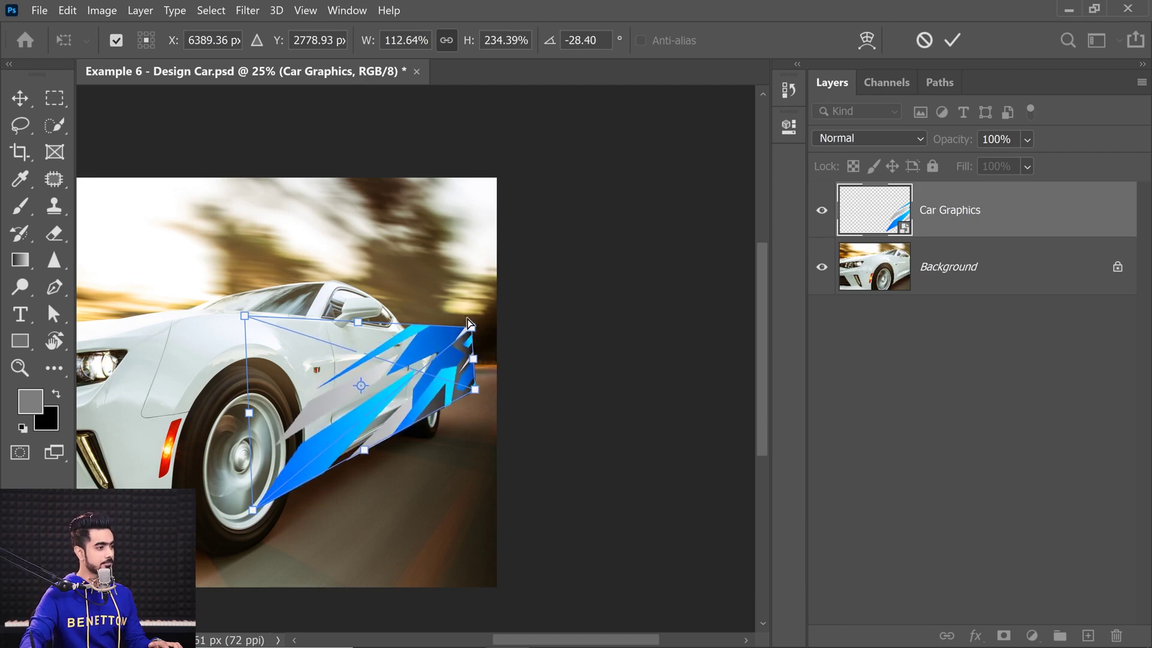
drag(470, 324, 462, 324)
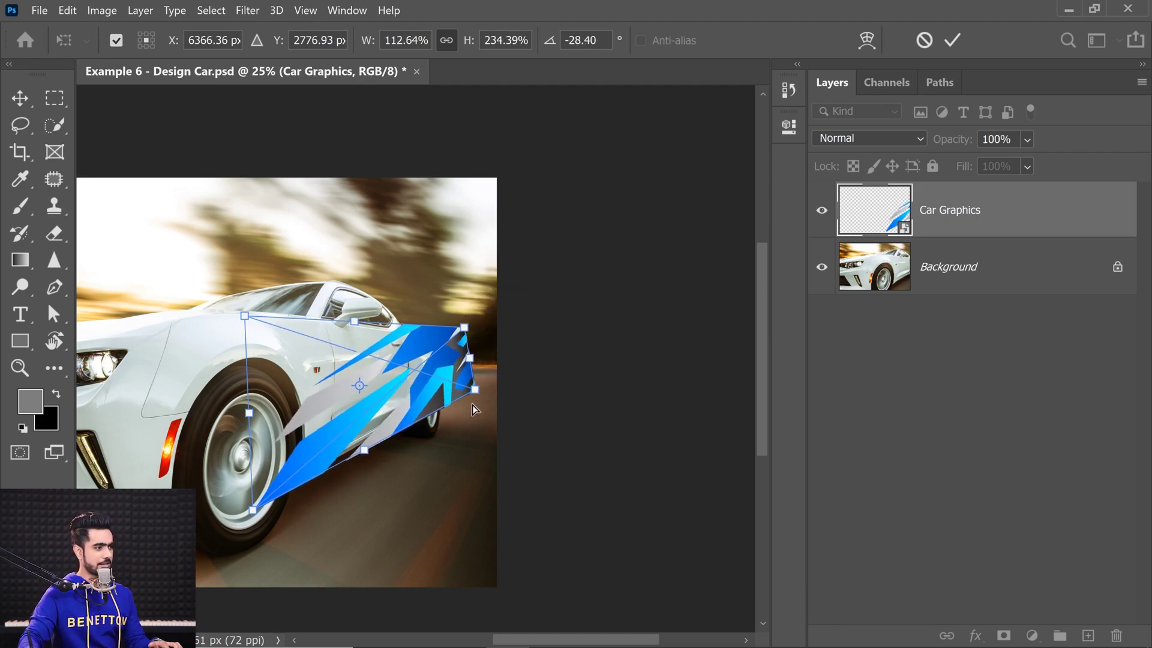
mouse_move(475, 391)
mouse_down()
mouse_move(471, 377)
mouse_move(474, 399)
mouse_up()
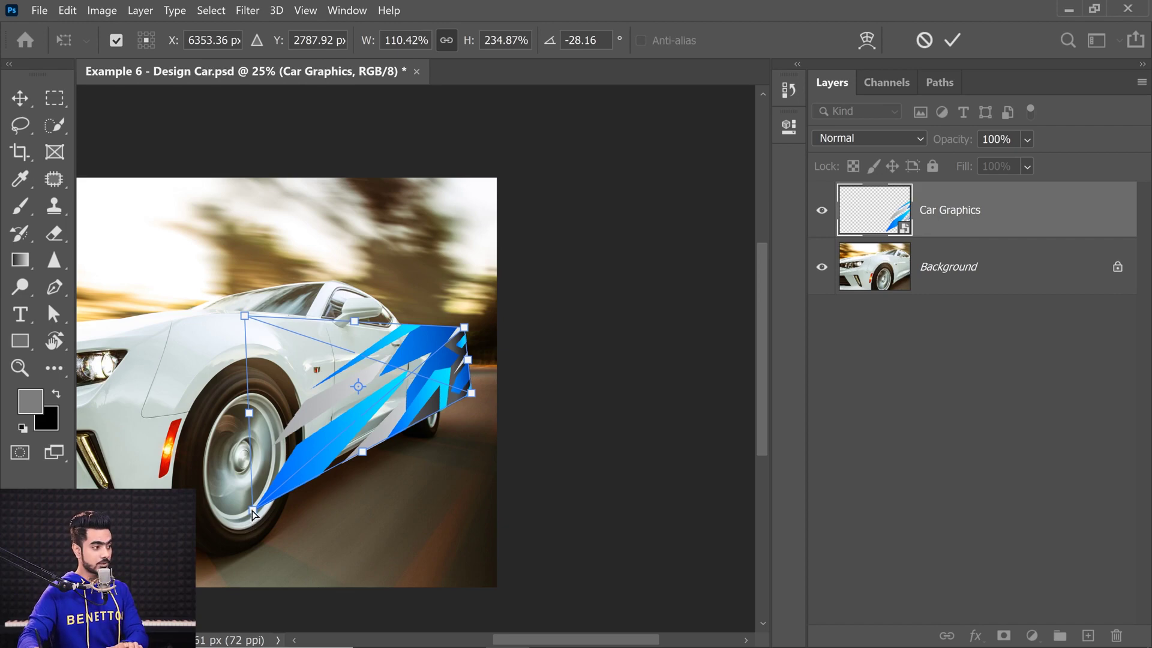
mouse_move(253, 515)
mouse_down()
mouse_move(282, 513)
mouse_move(285, 423)
mouse_move(258, 492)
mouse_move(299, 554)
mouse_move(240, 453)
mouse_move(238, 523)
mouse_up()
mouse_move(243, 420)
mouse_down()
mouse_move(271, 426)
mouse_move(233, 424)
mouse_up()
drag(466, 399, 464, 396)
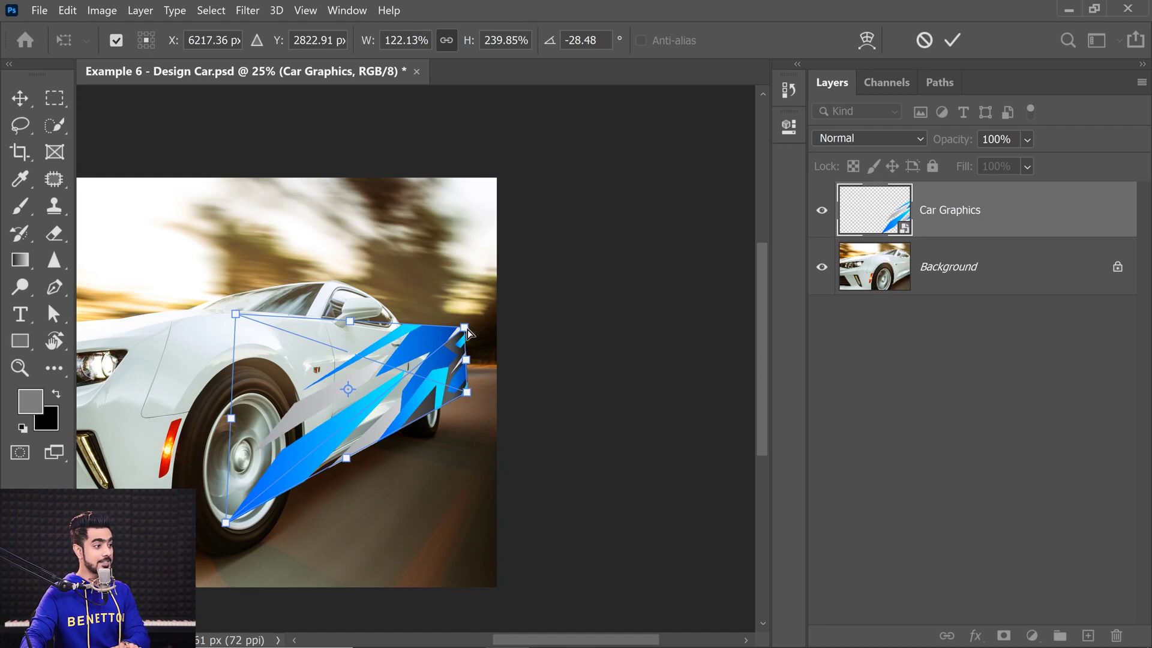
key(Return)
key(j)
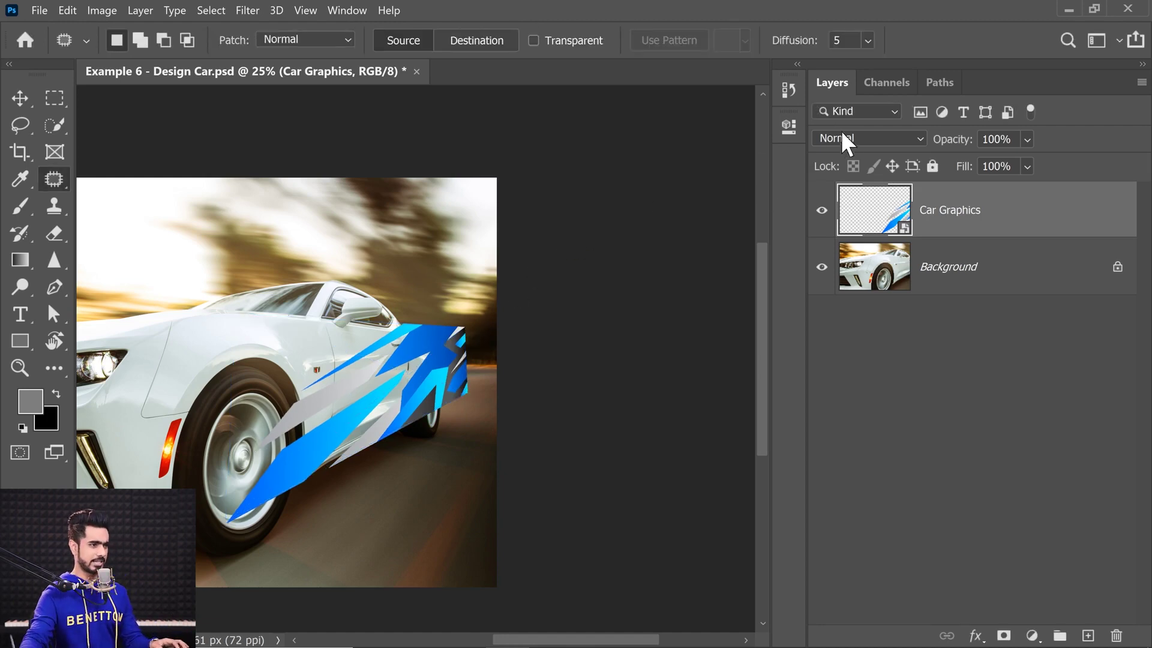
Set the Car Graphics layer's blend mode to Multiply.
click(852, 144)
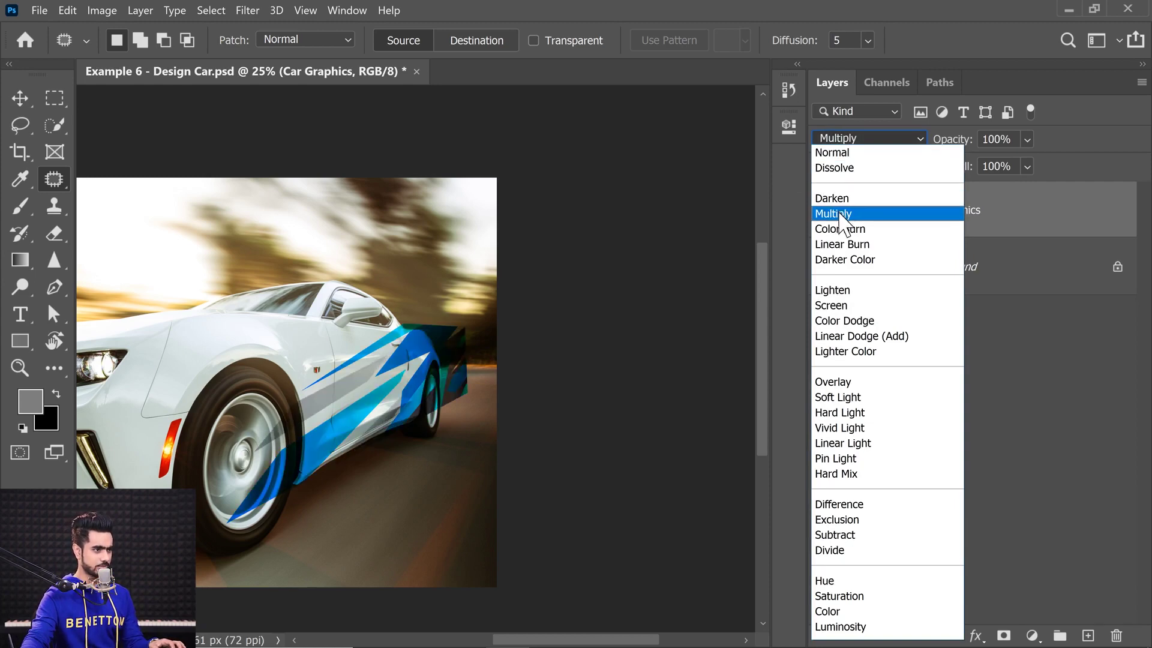
click(846, 215)
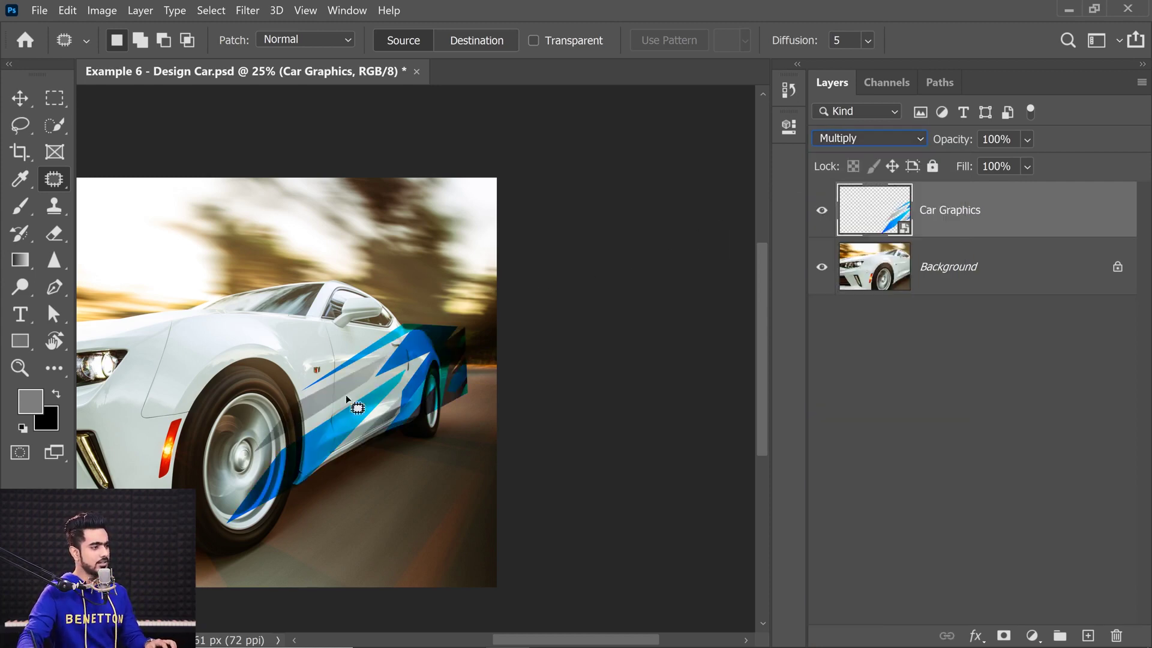
scroll(346, 406, up, 5)
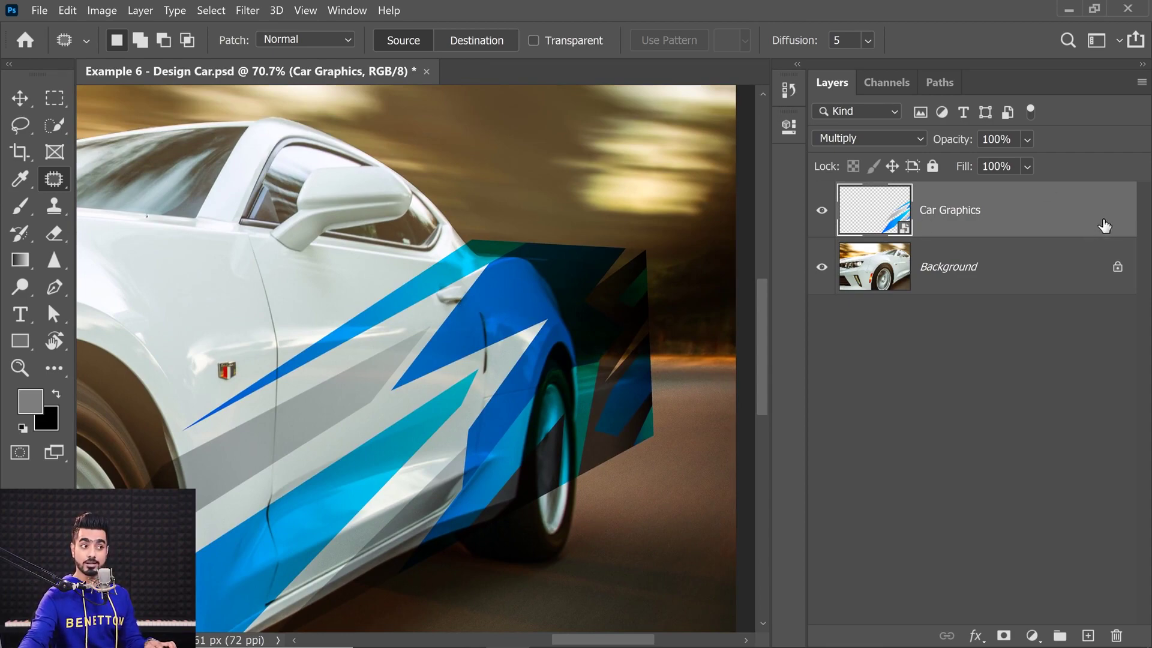
In the Car Graphics blending options, split the Blend If white point of the Underlying Layer to 193 / 255 and apply.
double_click(1104, 225)
drag(566, 143, 919, 121)
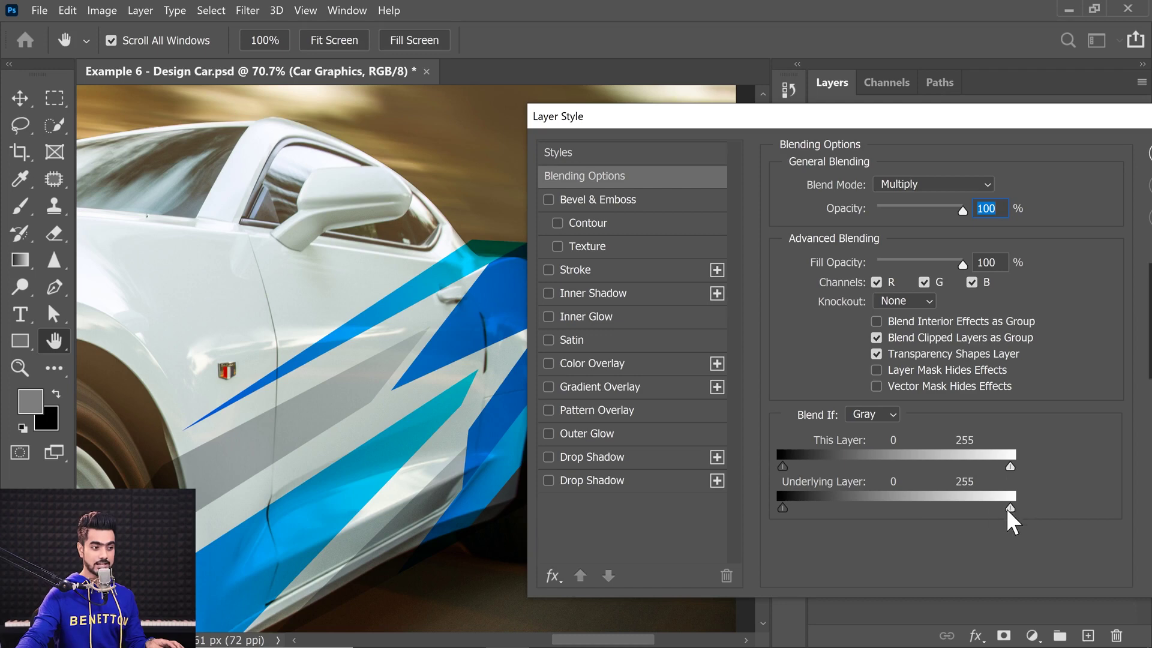
drag(1008, 509, 961, 503)
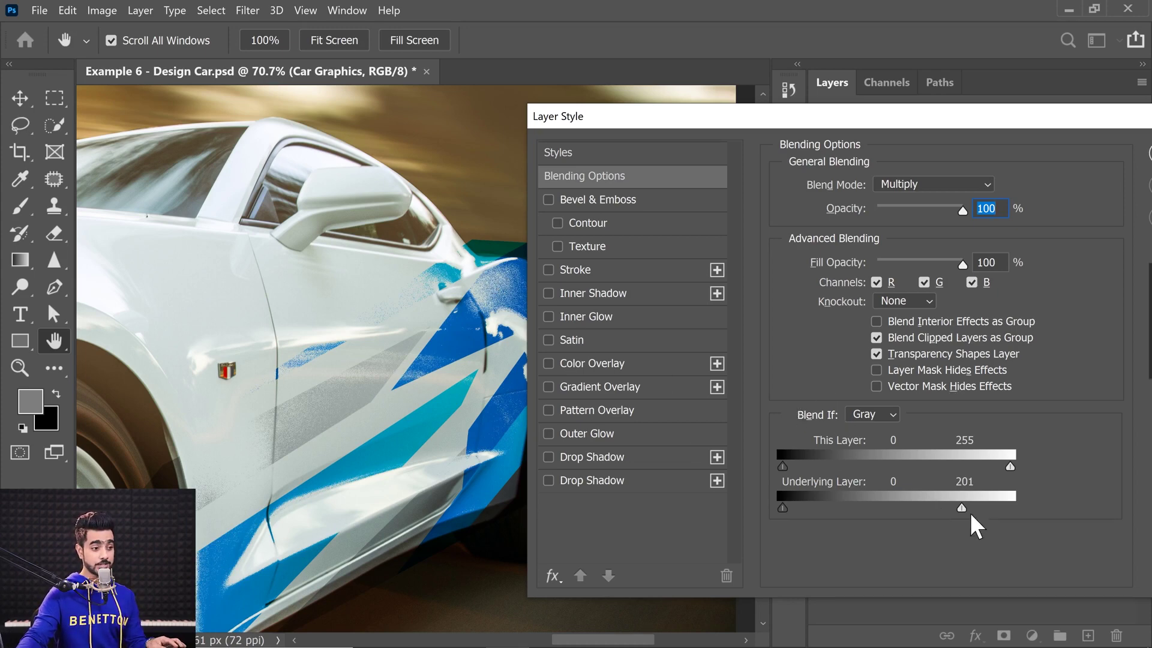
mouse_move(964, 508)
mouse_down()
mouse_move(990, 508)
mouse_move(941, 510)
mouse_up()
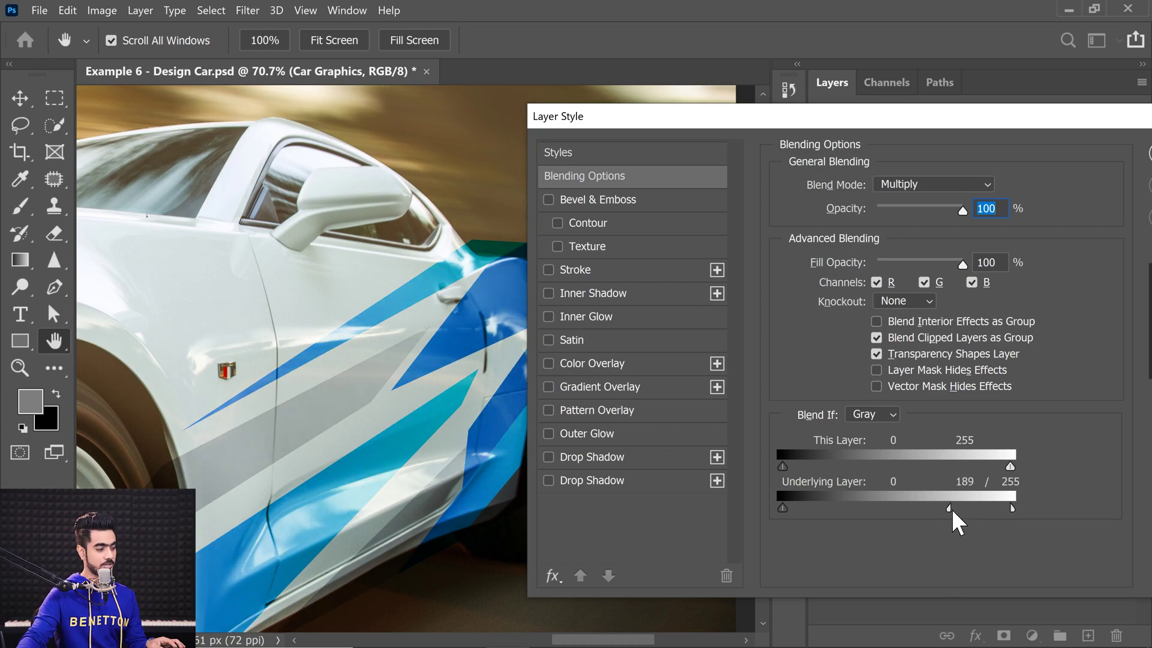
drag(996, 117, 620, 115)
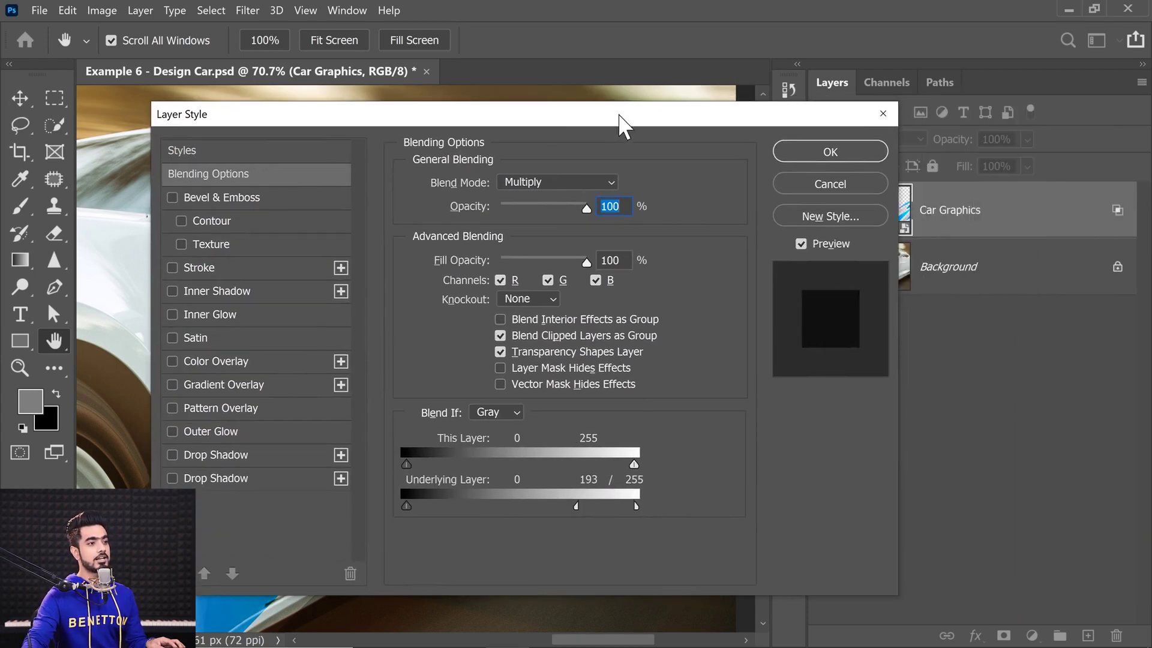
click(831, 151)
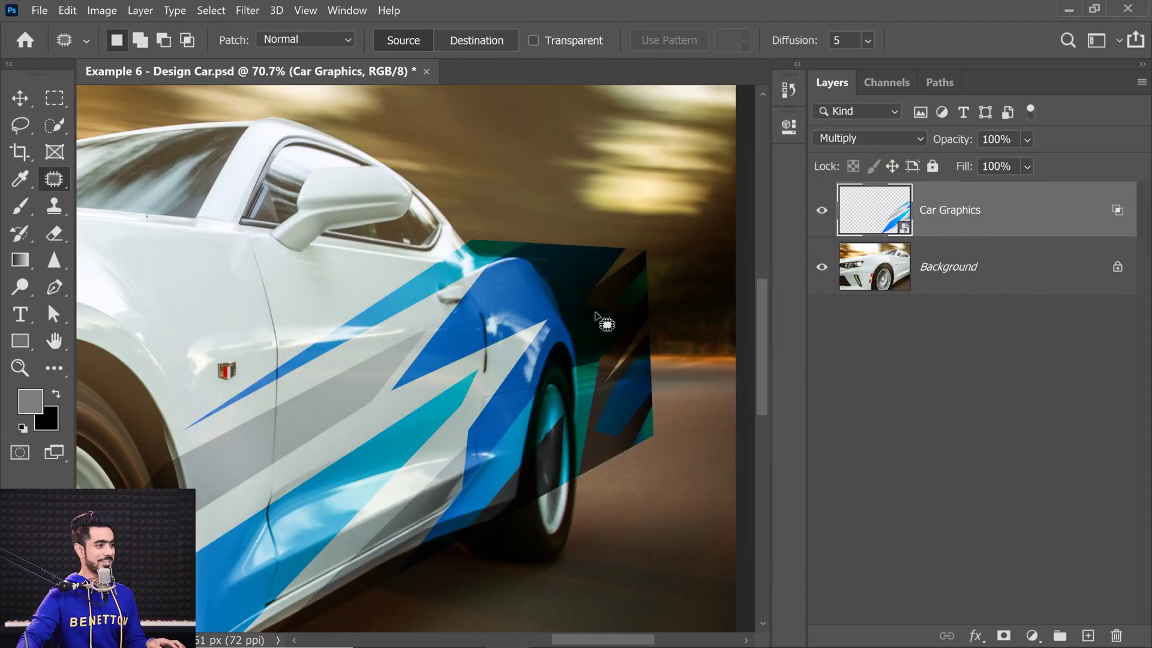
Add a layer mask to Car Graphics and brush out in black the graphic spilling above the car's rear shoulder.
drag(491, 291, 509, 296)
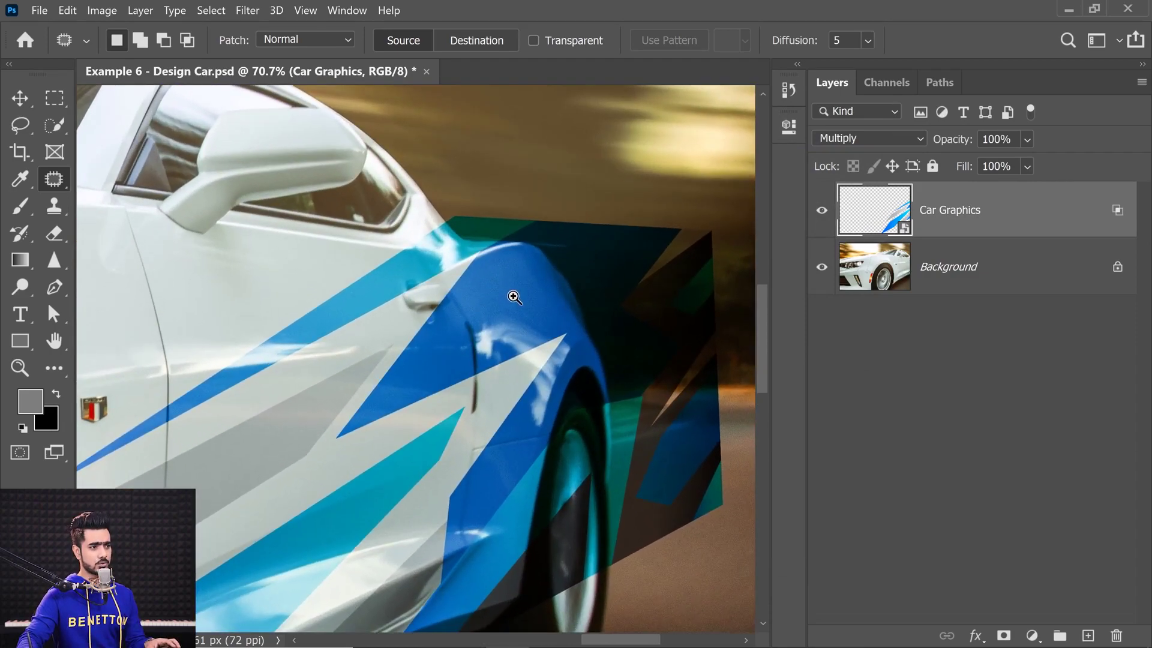
click(1004, 638)
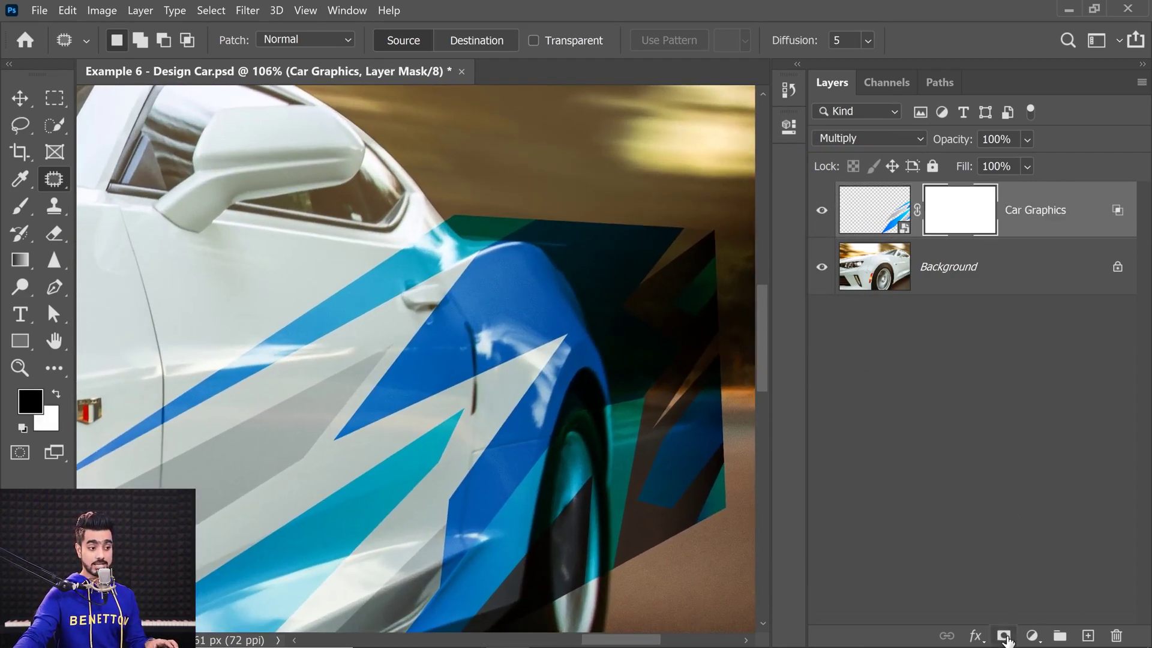
click(21, 205)
mouse_move(490, 221)
mouse_down()
mouse_move(516, 219)
mouse_move(360, 224)
mouse_move(356, 237)
mouse_move(314, 201)
mouse_move(319, 219)
mouse_move(452, 231)
mouse_move(514, 254)
mouse_move(368, 260)
mouse_move(405, 273)
mouse_move(325, 271)
mouse_move(446, 278)
mouse_move(295, 264)
mouse_move(214, 230)
mouse_up()
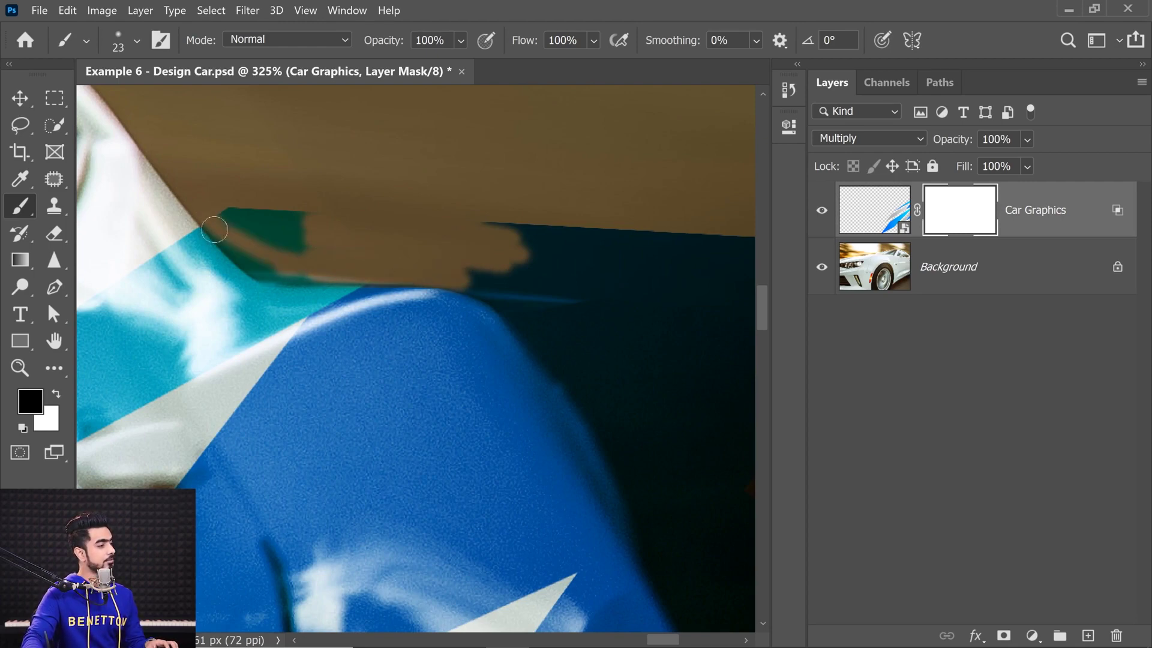
key(x)
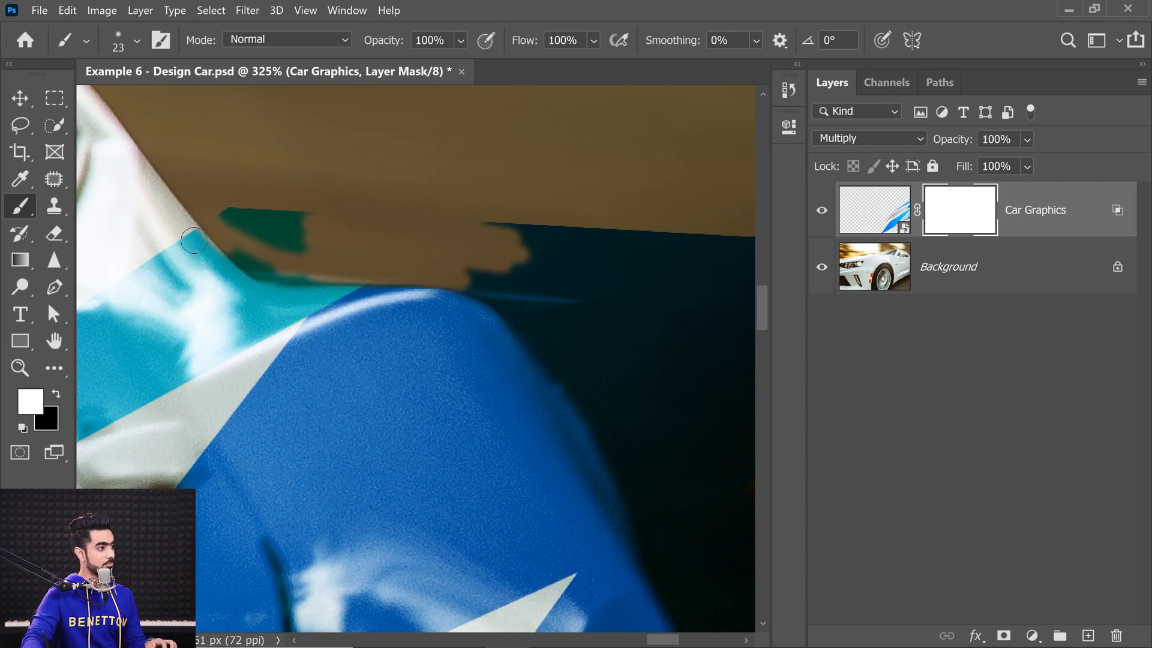
key(x)
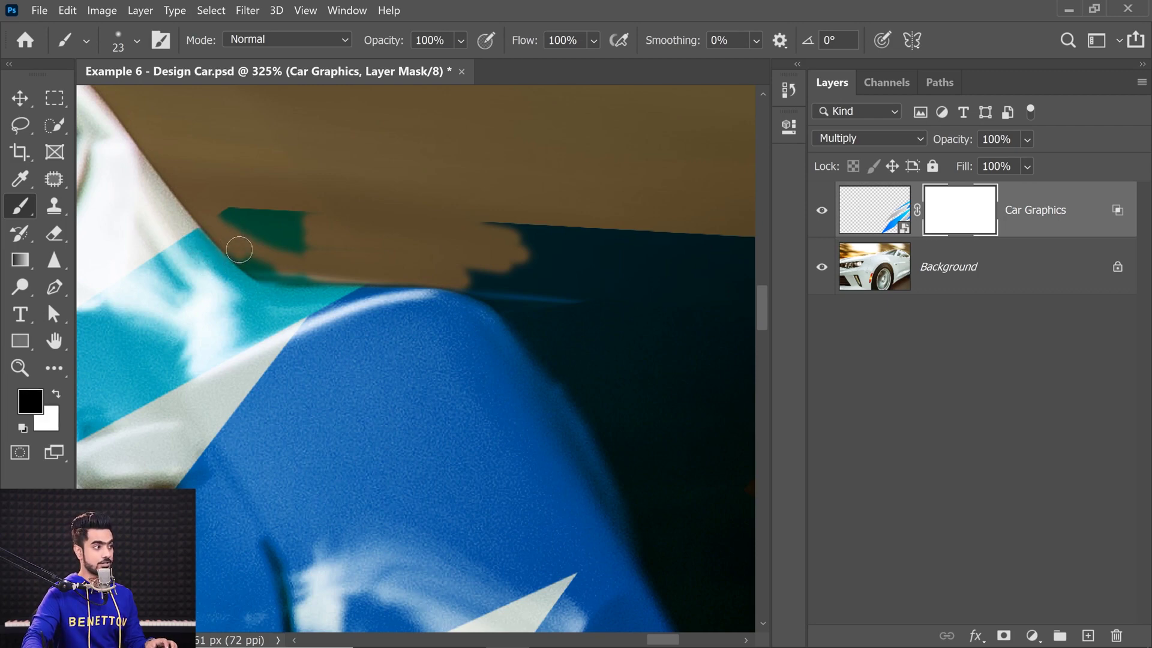
mouse_move(243, 257)
mouse_down()
mouse_move(319, 269)
mouse_move(283, 271)
mouse_move(311, 274)
mouse_move(257, 241)
mouse_move(238, 206)
mouse_move(278, 232)
mouse_up()
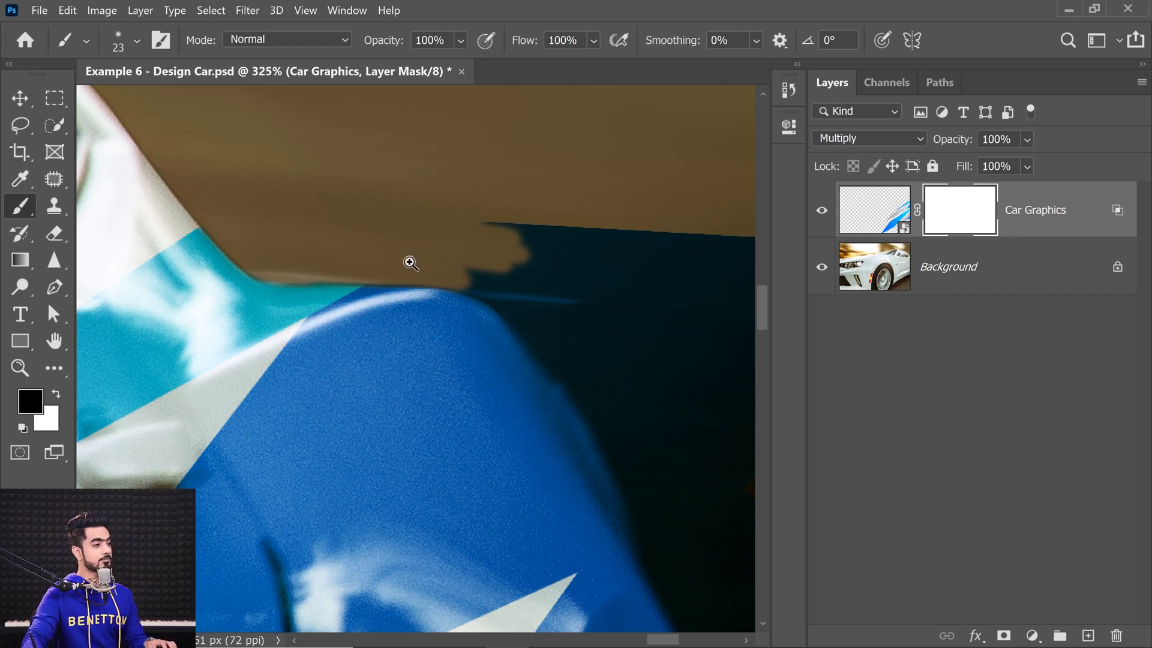
Paint black on the mask along the outer edge of the rear fender and down past the rear wheel.
mouse_move(411, 263)
mouse_down()
mouse_move(430, 290)
mouse_move(189, 144)
mouse_move(247, 150)
mouse_move(308, 212)
mouse_move(293, 197)
mouse_move(308, 183)
mouse_move(327, 187)
mouse_move(294, 191)
mouse_move(371, 306)
mouse_move(400, 388)
mouse_move(324, 215)
mouse_move(348, 275)
mouse_move(384, 444)
mouse_up()
mouse_move(384, 444)
mouse_down()
mouse_move(403, 179)
mouse_move(396, 414)
mouse_up()
mouse_move(396, 414)
mouse_down()
mouse_move(374, 203)
mouse_move(355, 277)
mouse_move(378, 452)
mouse_up()
scroll(360, 221, down, 5)
key(bracketright)
key(bracketright)
key(bracketright)
mouse_move(361, 220)
mouse_down()
mouse_move(318, 406)
mouse_move(285, 443)
mouse_move(321, 398)
mouse_up()
key(bracketright)
key(bracketright)
key(bracketright)
key(bracketright)
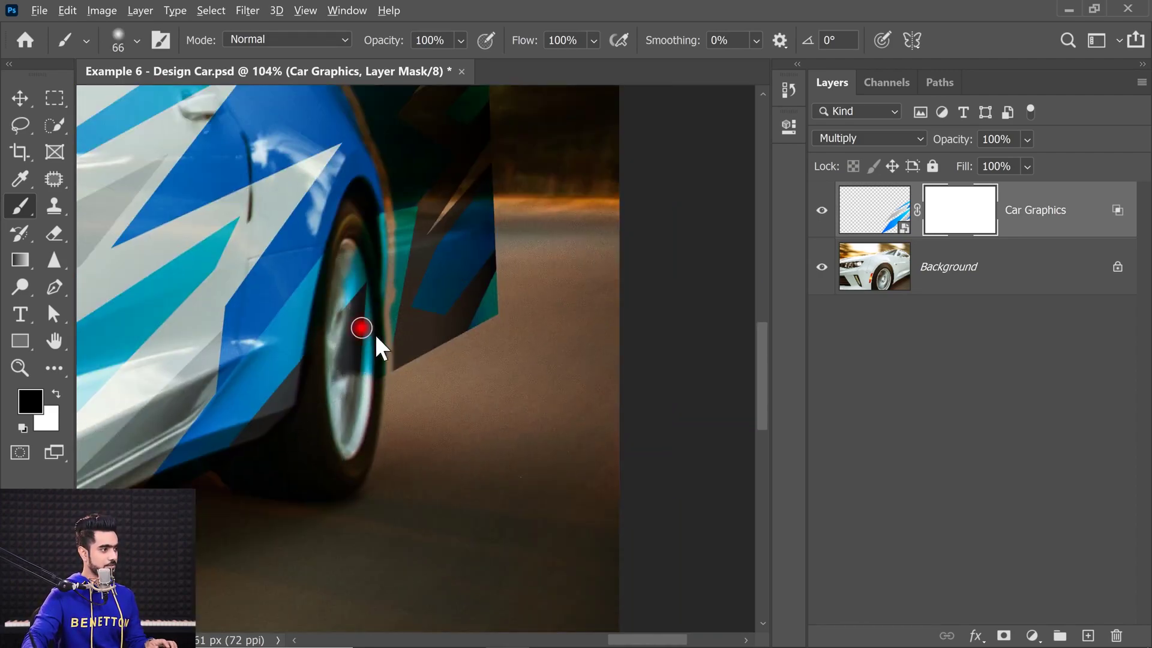
Mask out the graphic over the rear wheel and the remaining spill behind the car, enlarging the brush to 133 px.
mouse_move(360, 327)
mouse_down()
mouse_move(351, 245)
mouse_move(347, 330)
mouse_move(351, 284)
mouse_move(363, 381)
mouse_move(344, 388)
mouse_move(349, 434)
mouse_move(439, 236)
mouse_move(417, 266)
mouse_move(411, 283)
mouse_move(506, 180)
mouse_up()
scroll(265, 211, up, 3)
scroll(265, 211, right, 1)
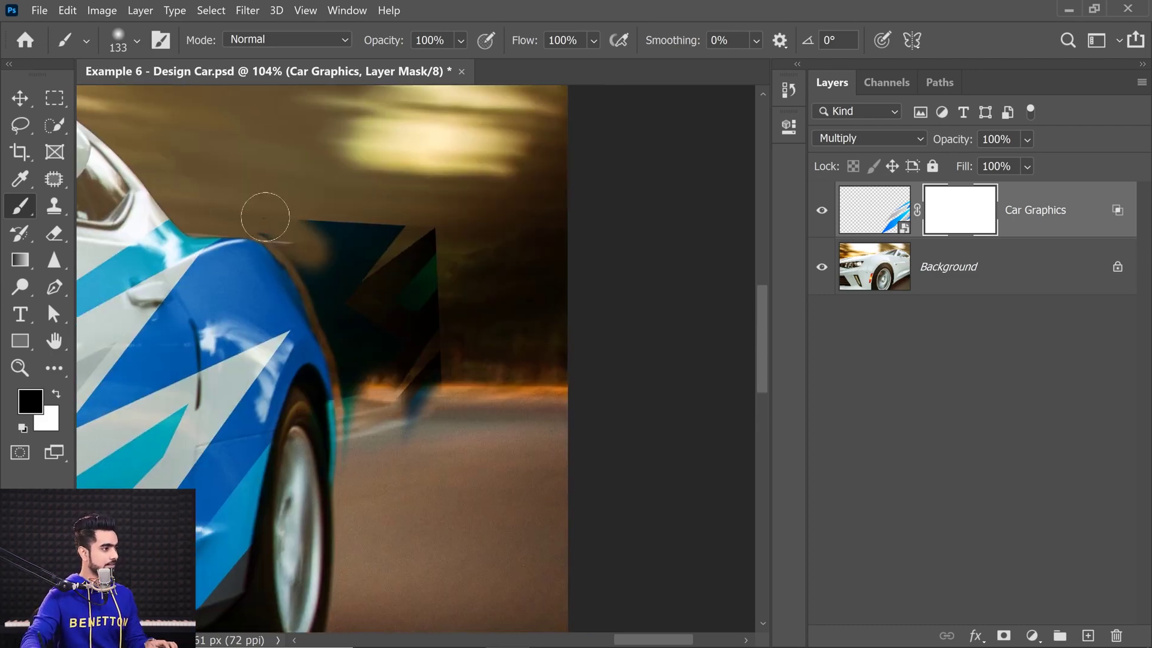
mouse_move(264, 211)
mouse_down()
mouse_move(298, 240)
mouse_move(316, 289)
mouse_move(373, 352)
mouse_move(300, 236)
mouse_up()
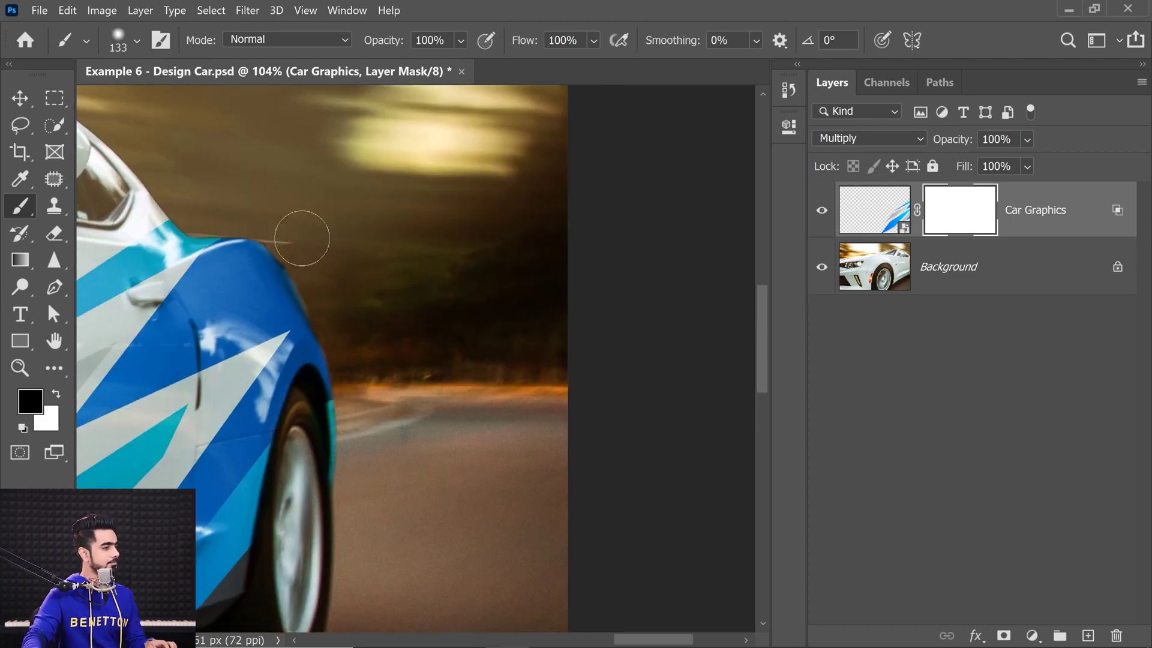
Restore the blue graphic along the rear fender's edge by painting white on the mask with a 33 px brush.
scroll(279, 277, up, 3)
key(x)
drag(301, 341, 259, 348)
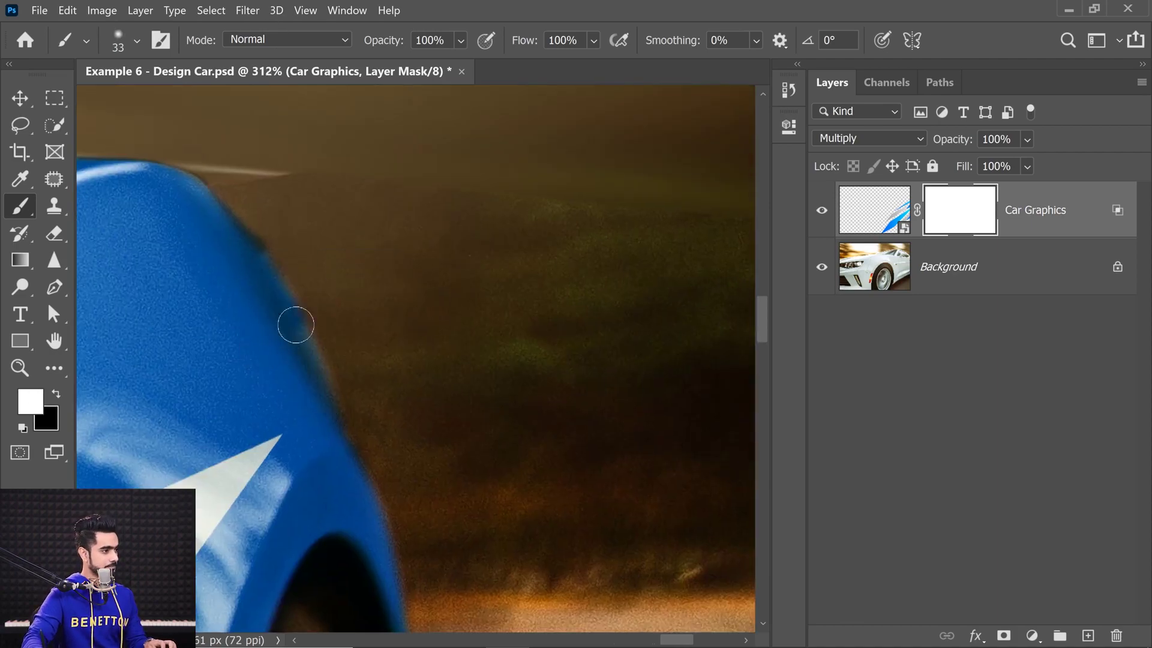
Mask out in black the graphic spilling onto the road below the car's side skirt.
key(x)
scroll(308, 274, down, 5)
scroll(356, 441, up, 3)
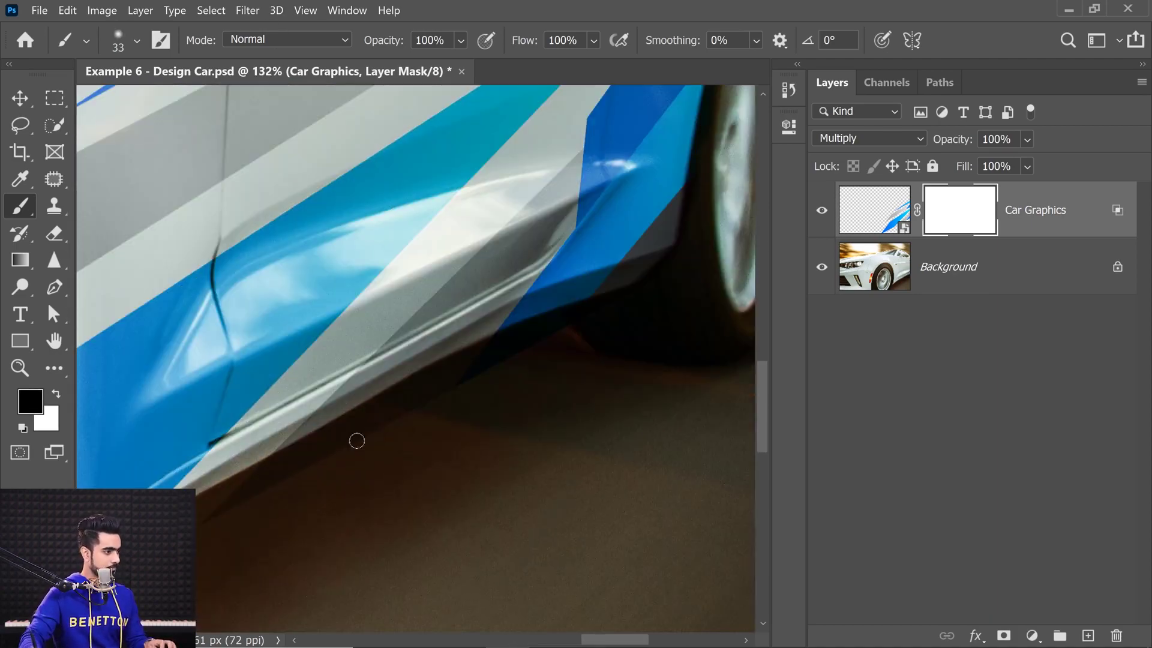
mouse_move(395, 420)
mouse_down()
mouse_move(568, 311)
mouse_move(646, 295)
mouse_up()
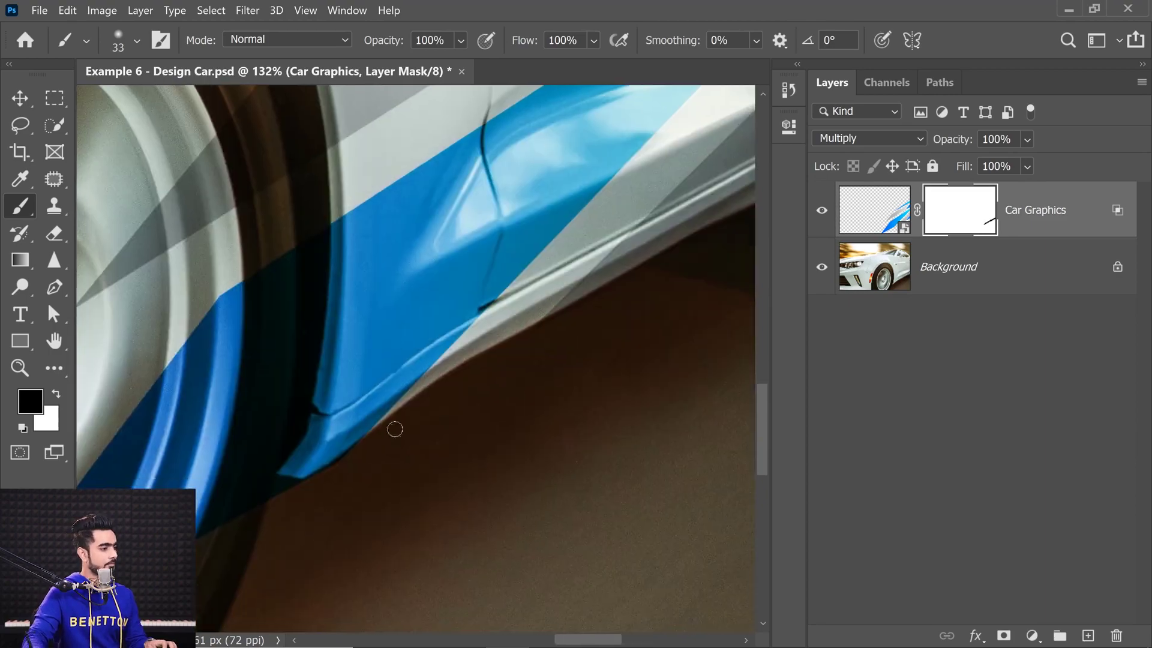
Remove the graphic from the front wheel and tire by painting black on the mask with a 244 px brush.
scroll(647, 295, down, 3)
scroll(394, 427, up, 3)
scroll(290, 483, down, 3)
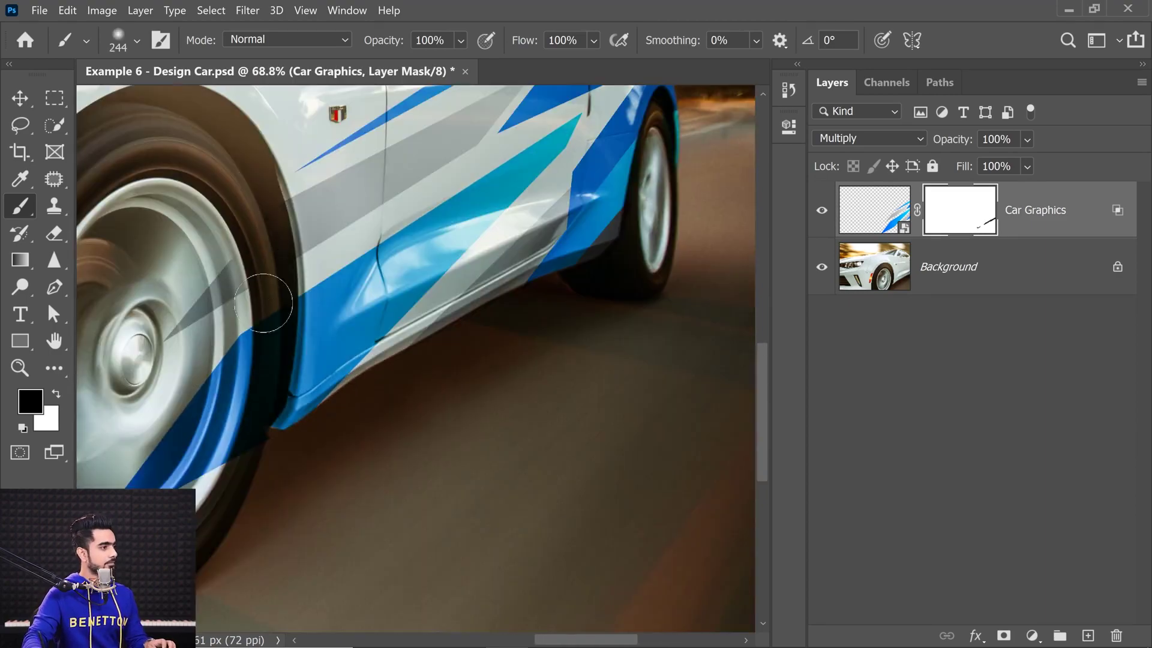
mouse_move(249, 383)
mouse_down()
mouse_move(222, 462)
mouse_move(238, 474)
mouse_move(252, 456)
mouse_move(213, 370)
mouse_move(171, 434)
mouse_move(160, 416)
mouse_move(166, 372)
mouse_move(166, 433)
mouse_move(205, 394)
mouse_move(190, 457)
mouse_move(219, 480)
mouse_up()
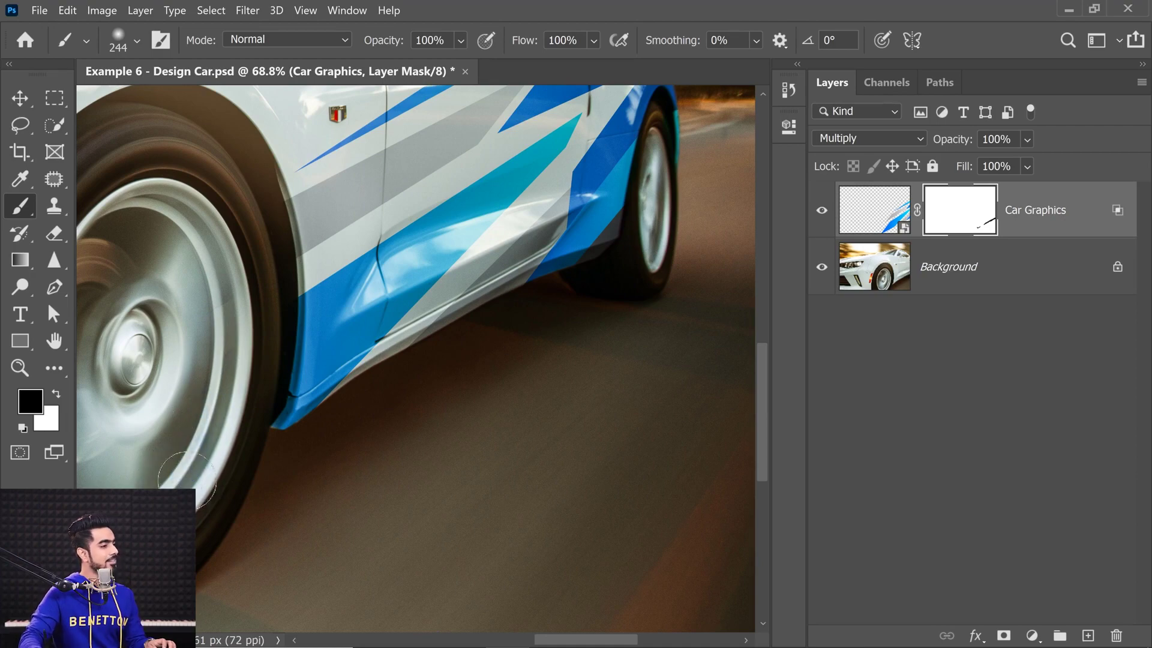
Inspect the masked graphic's sharpness and blending at the front wheel arch, rear fender and rear wheel against the whole car.
scroll(296, 313, down, 4)
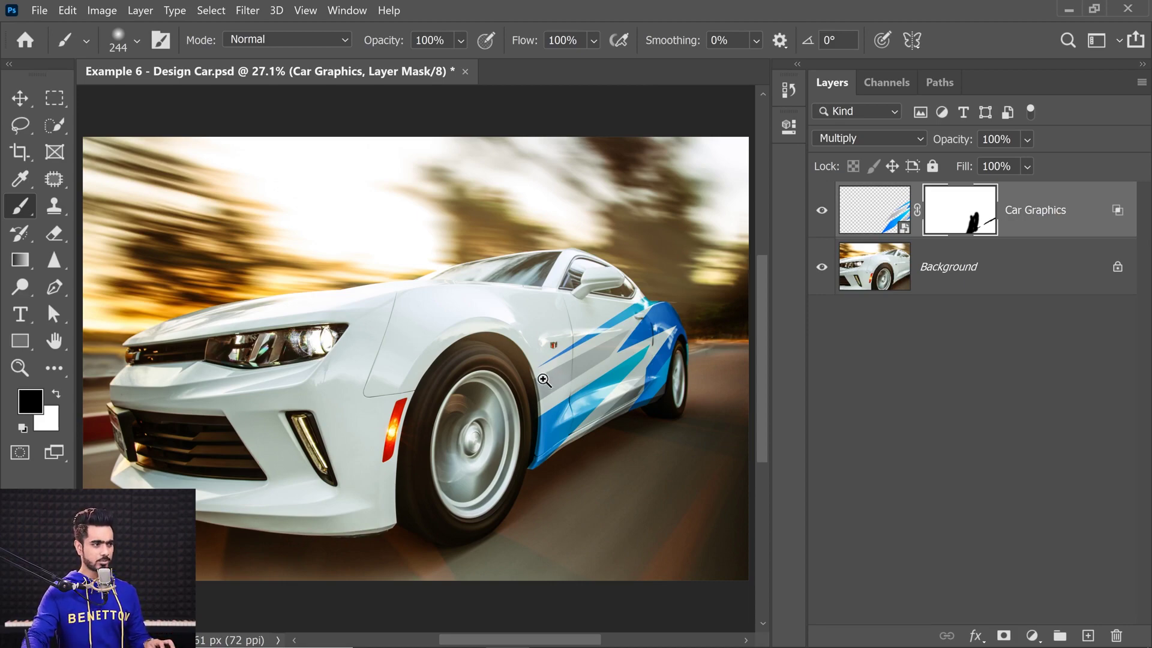
scroll(578, 376, up, 9)
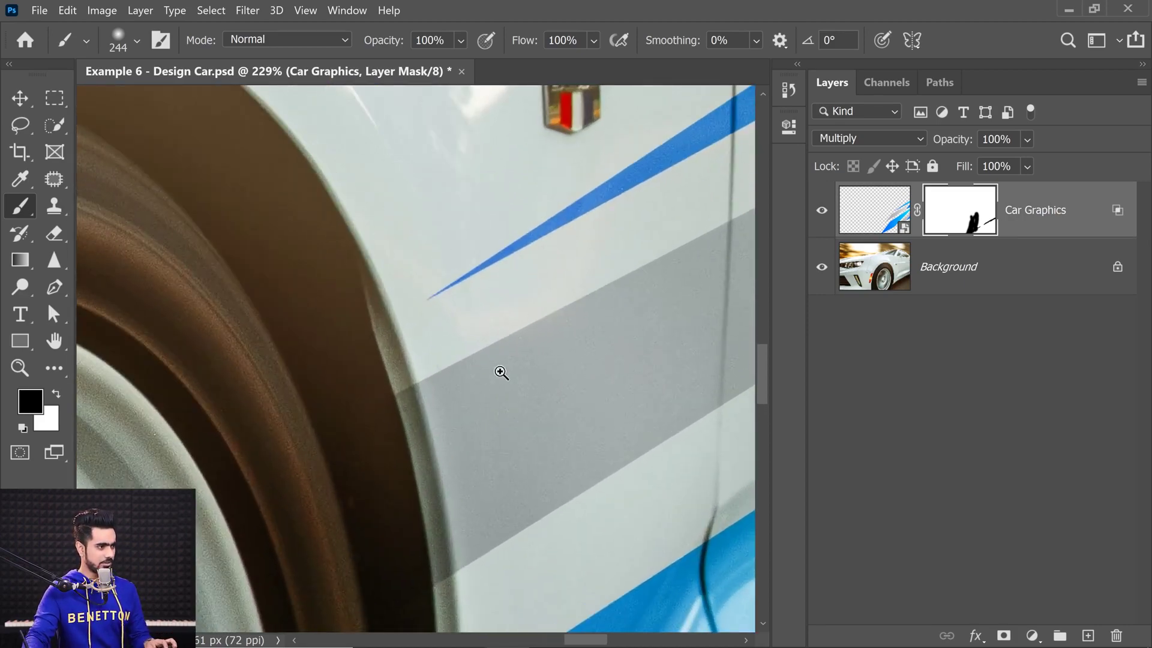
scroll(475, 365, down, 5)
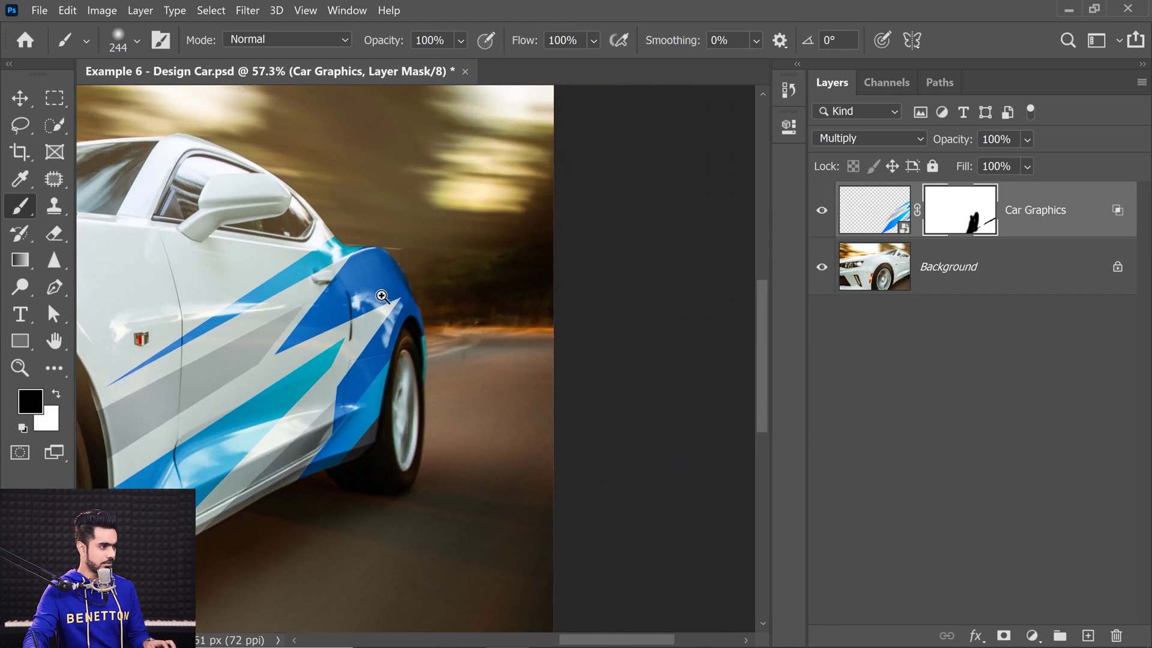
scroll(428, 289, up, 5)
scroll(428, 289, up, 3)
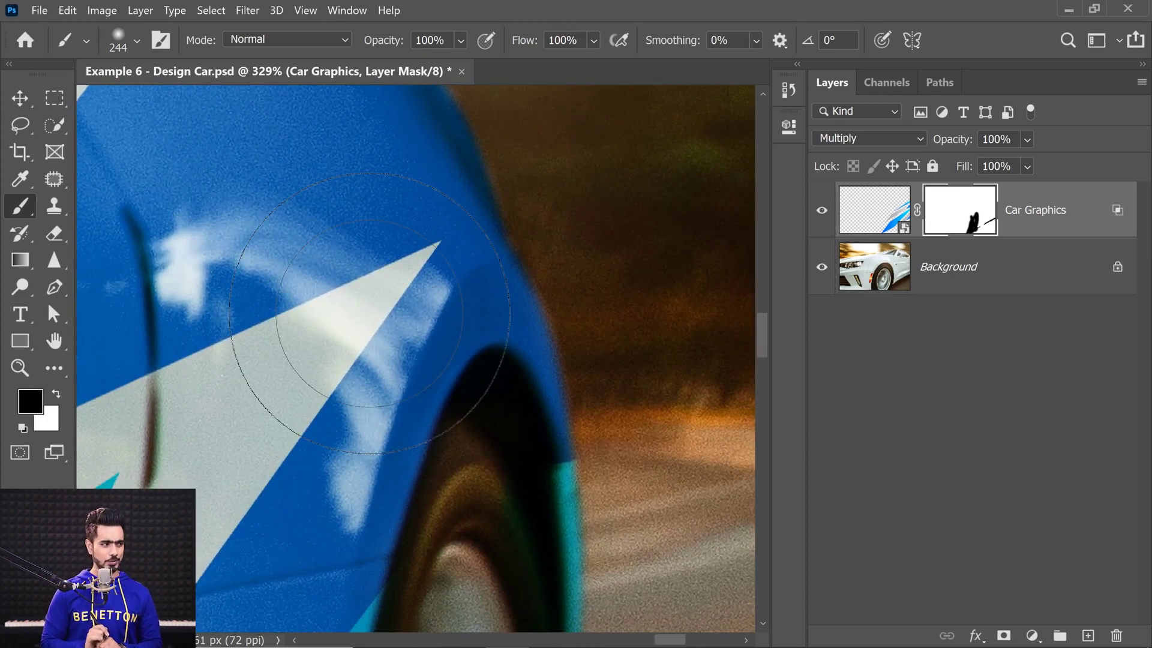
scroll(458, 335, down, 1)
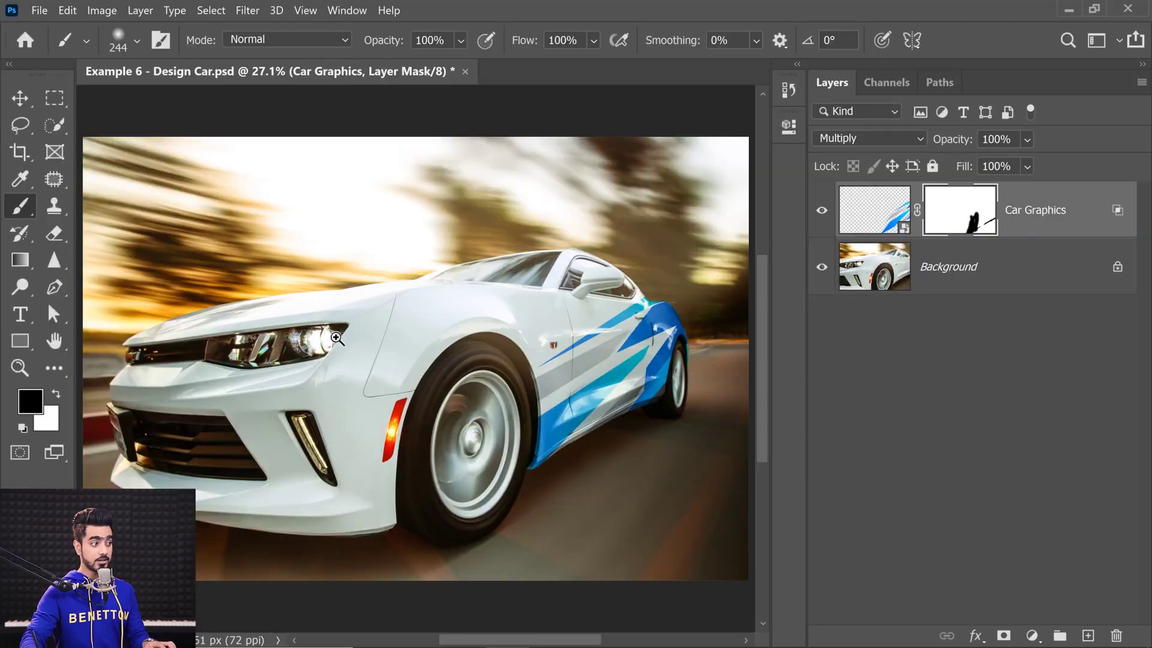
drag(337, 339, 287, 334)
scroll(406, 360, right, 8)
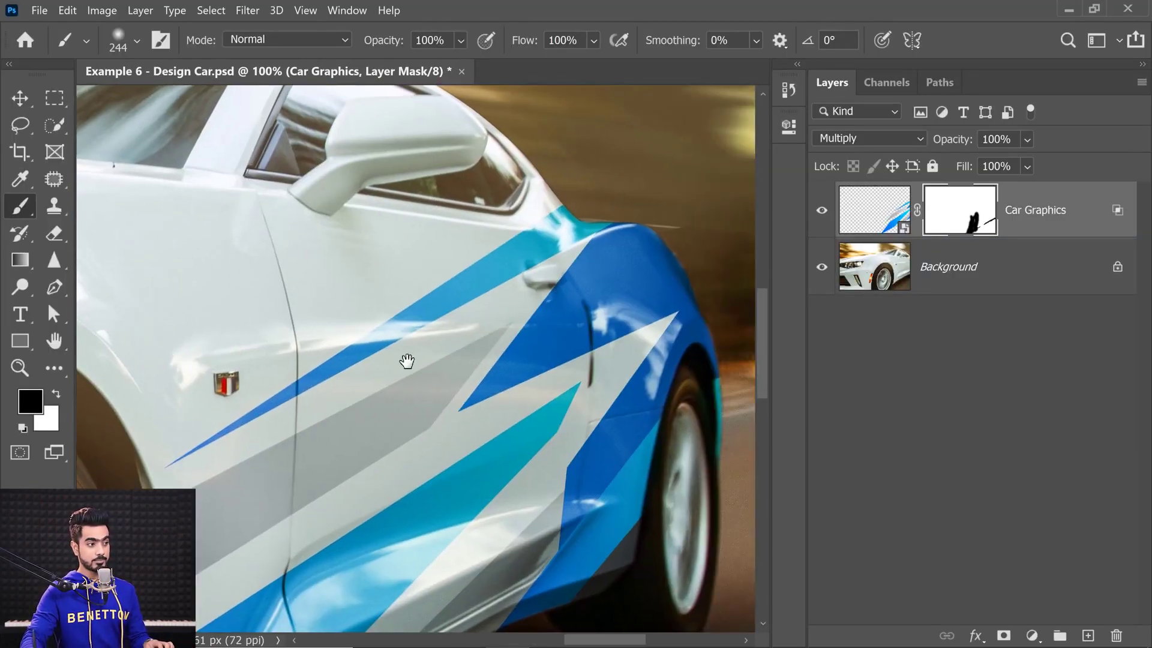
drag(550, 448, 566, 368)
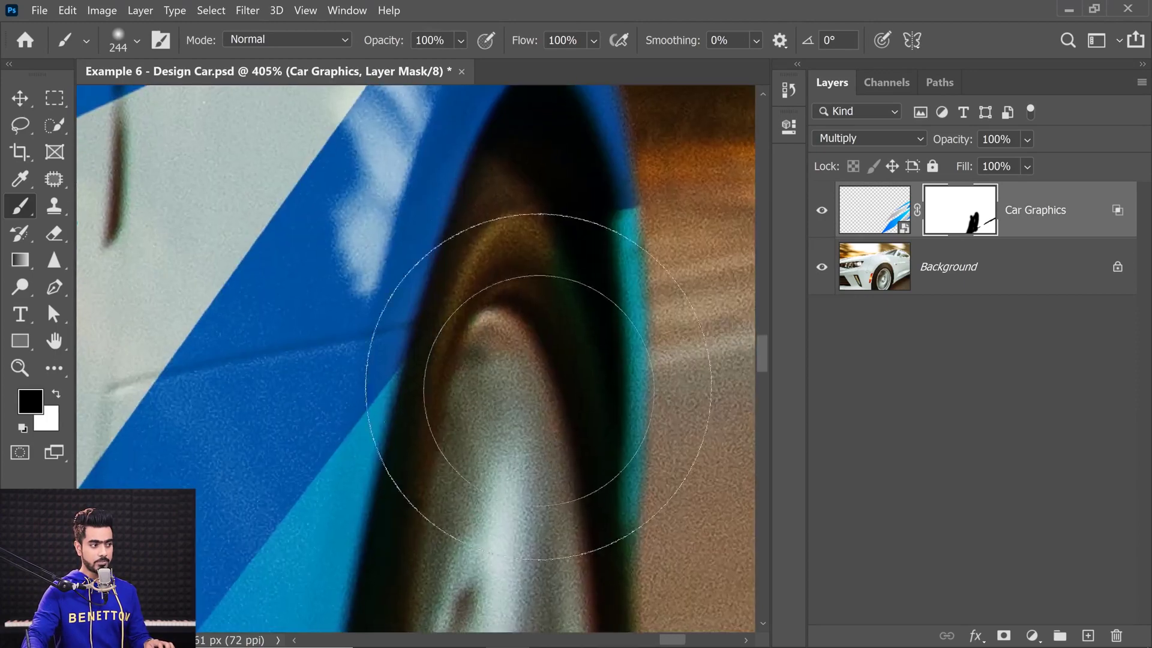
mouse_move(480, 438)
mouse_down()
mouse_move(372, 422)
mouse_move(404, 390)
mouse_up()
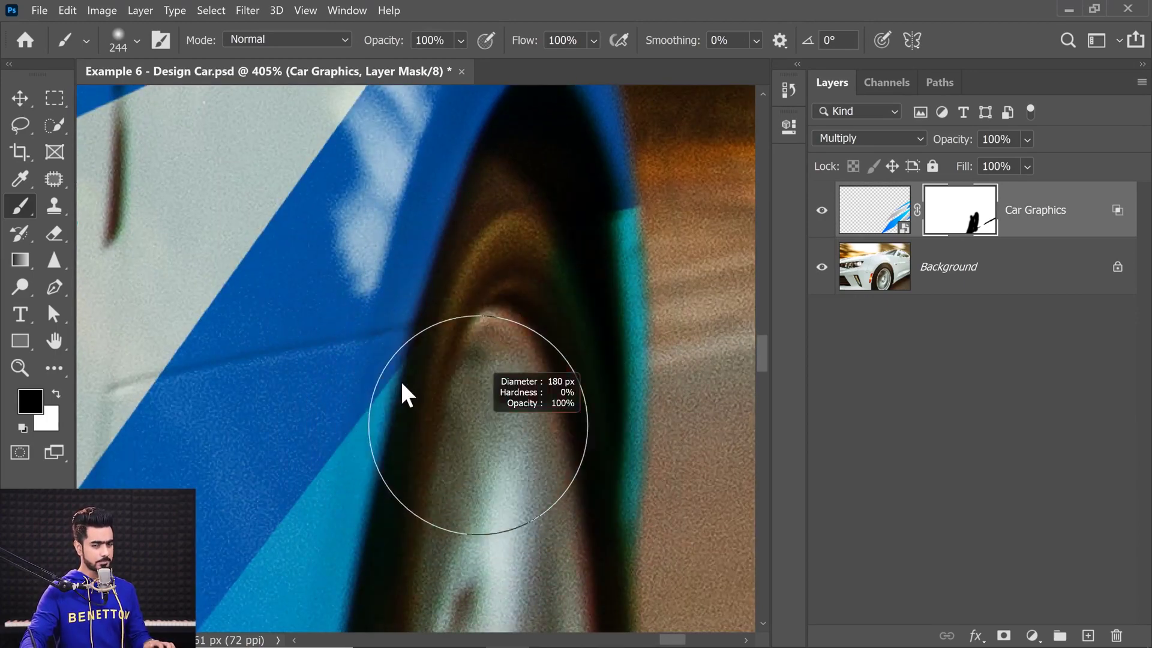
drag(329, 318, 504, 556)
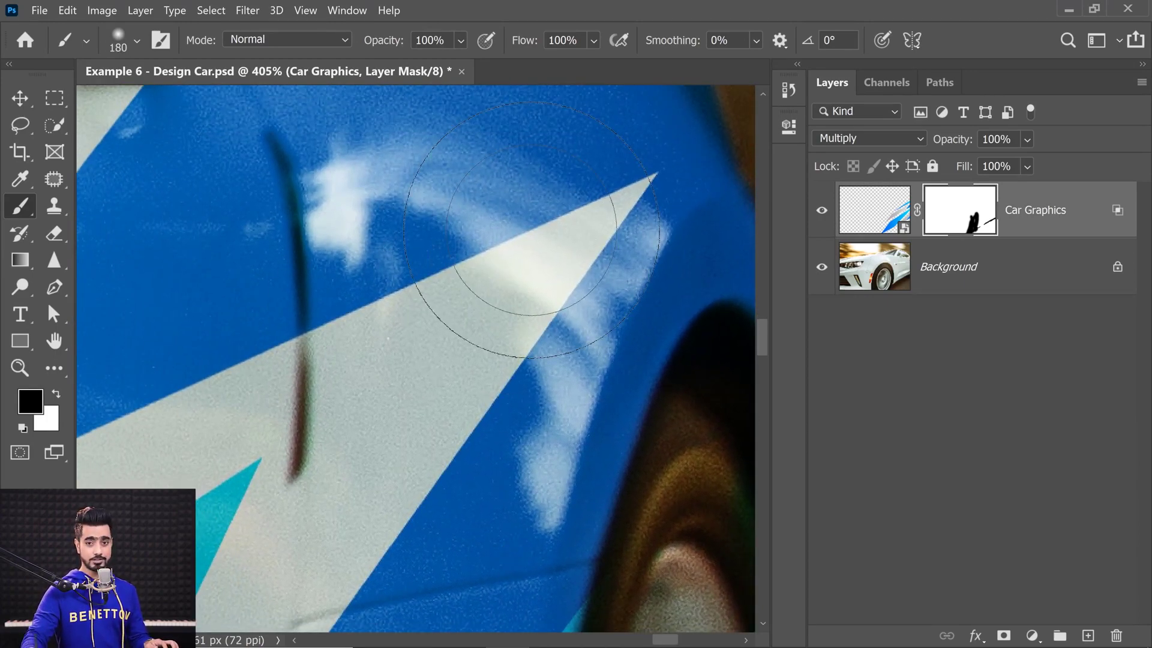
key(ctrl+0)
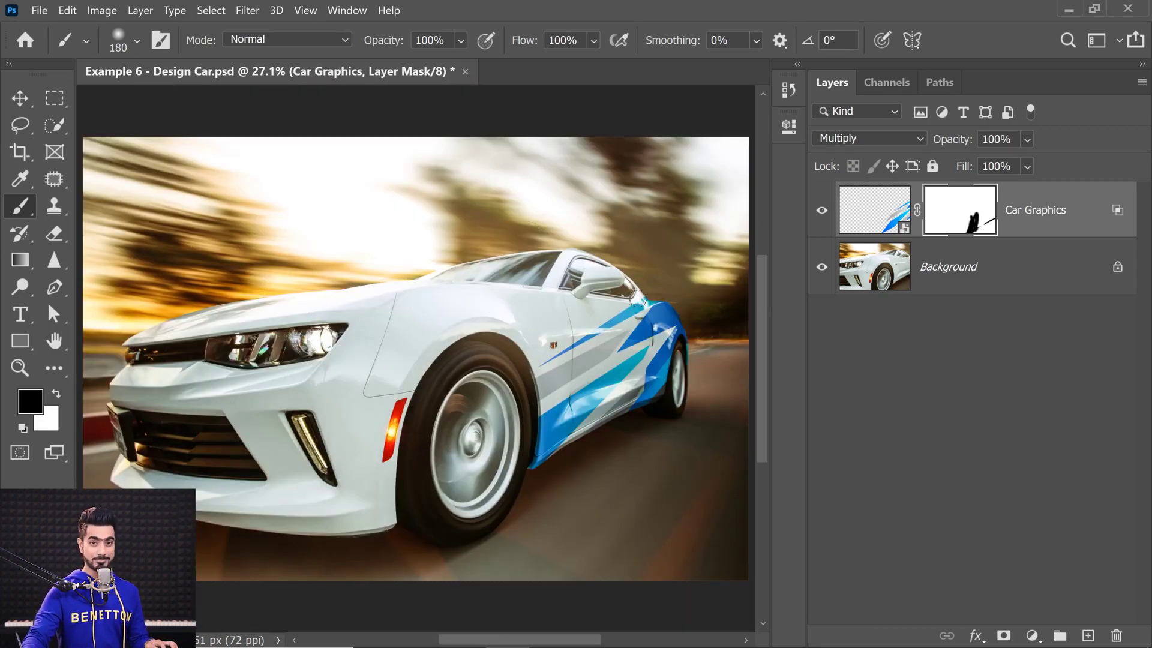
Start a Field Blur on the Car Graphics smart object and place its pin at the rear wheel arch.
click(878, 216)
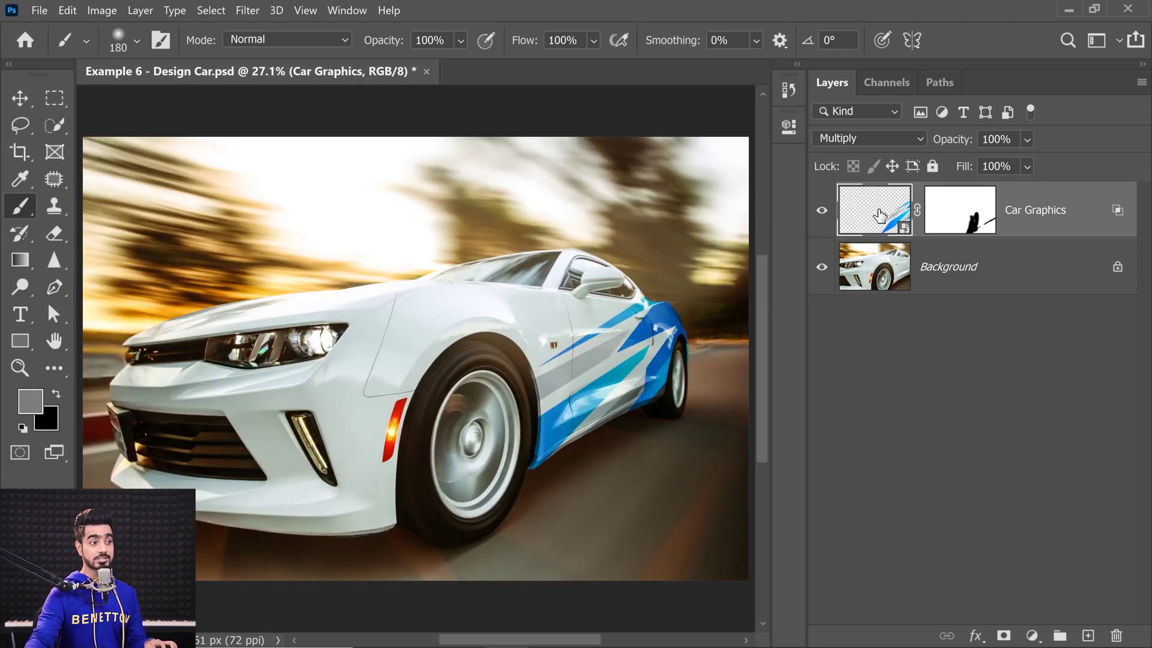
click(246, 10)
mouse_move(384, 215)
click(495, 207)
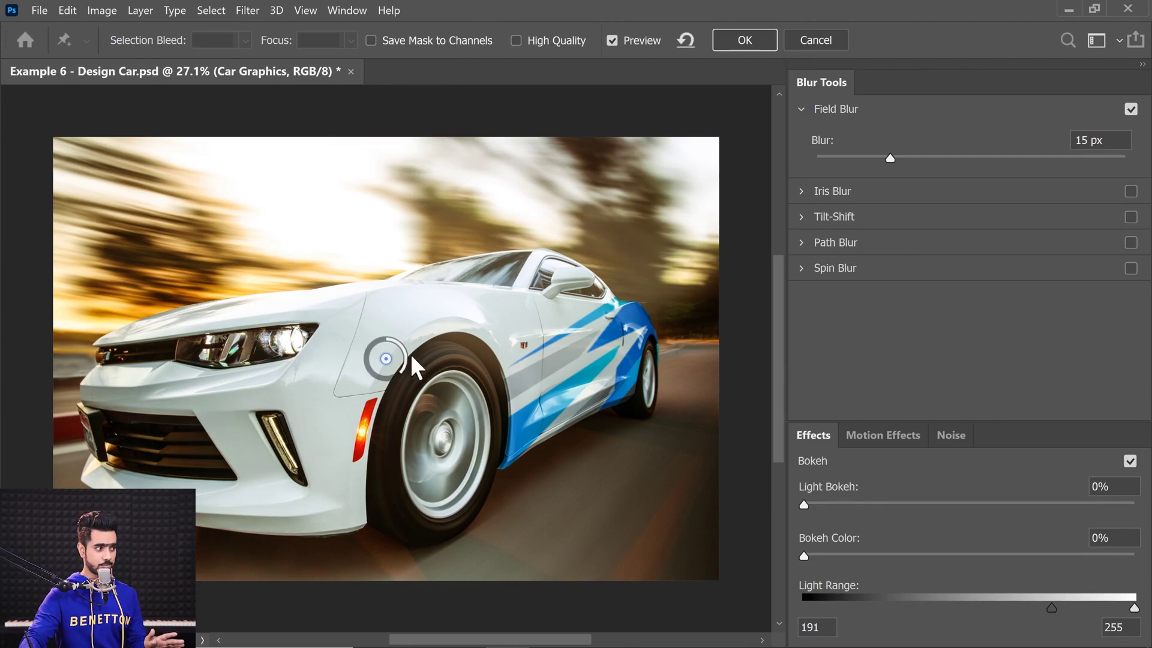
drag(387, 360, 652, 341)
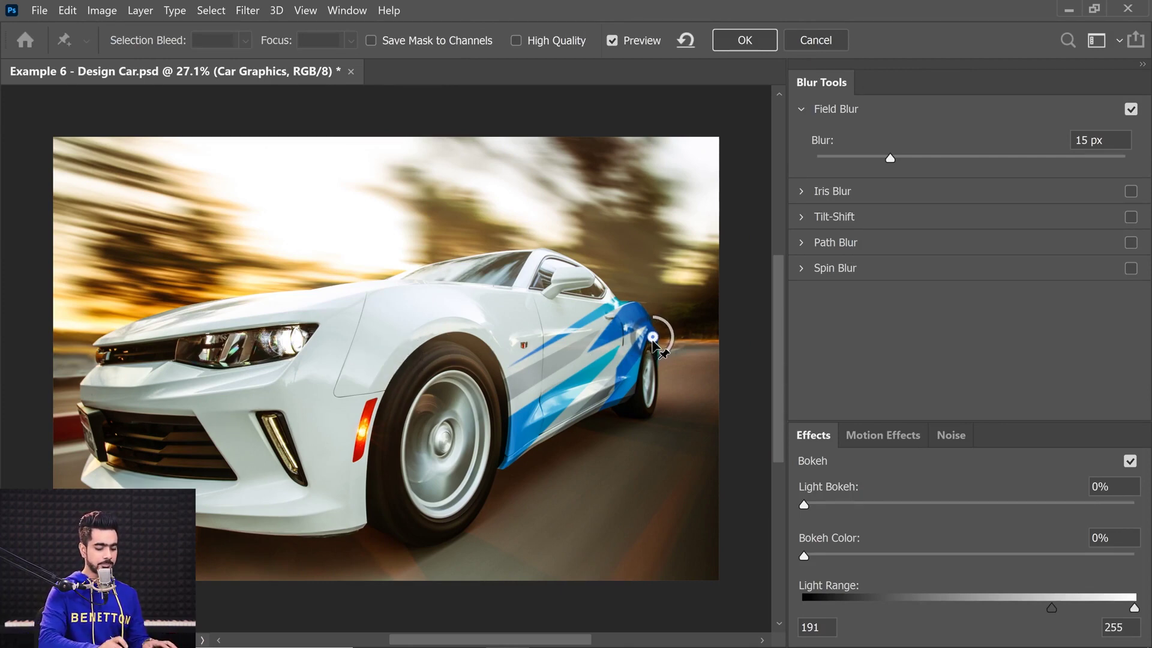
Set the rear wheel arch pin's blur to 9 px, comparing the graphic's edges with the fender's sharpness.
key(ctrl+plus)
key(ctrl+plus)
key(ctrl+plus)
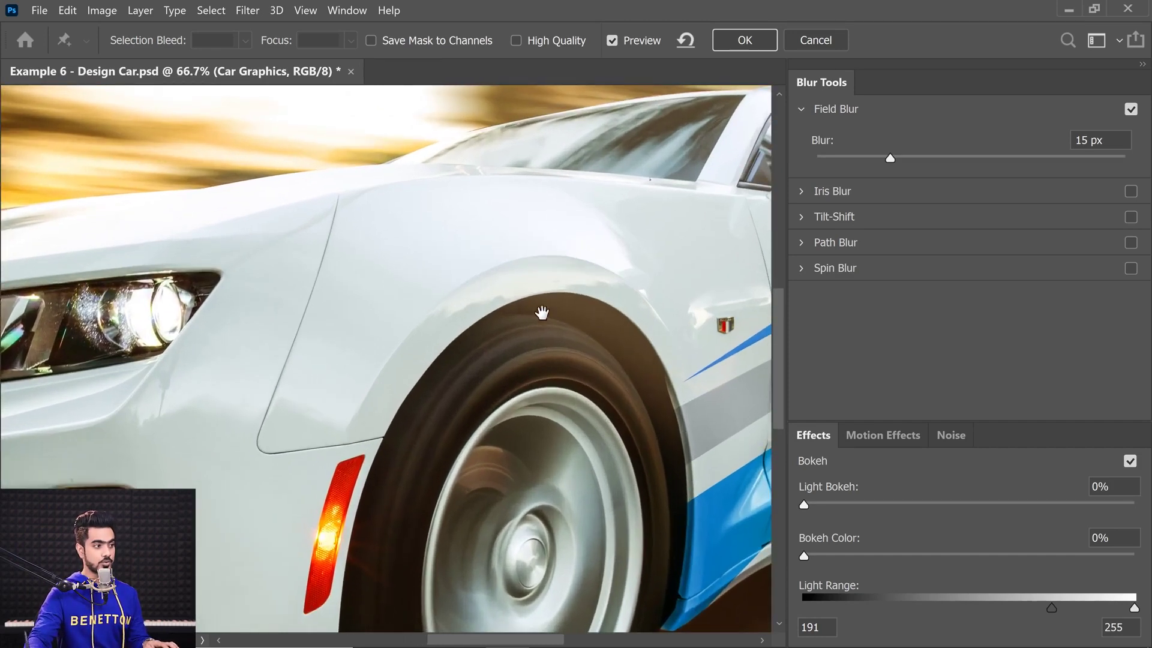
drag(542, 313, 447, 260)
key(ctrl+plus)
key(ctrl+plus)
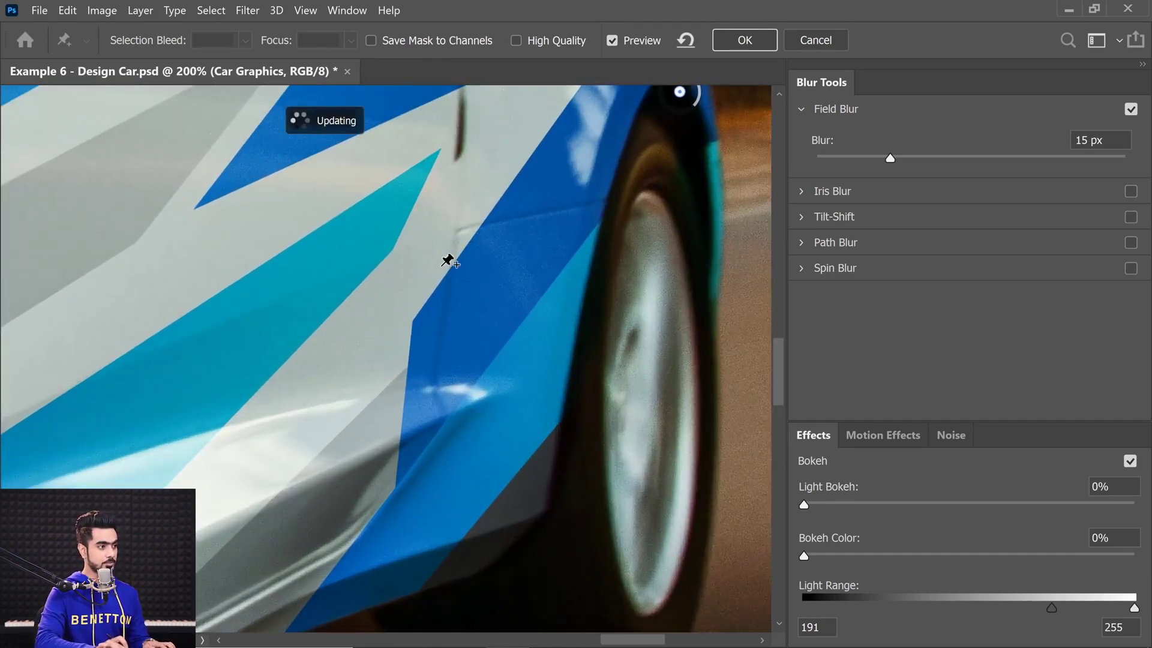
drag(411, 221, 288, 419)
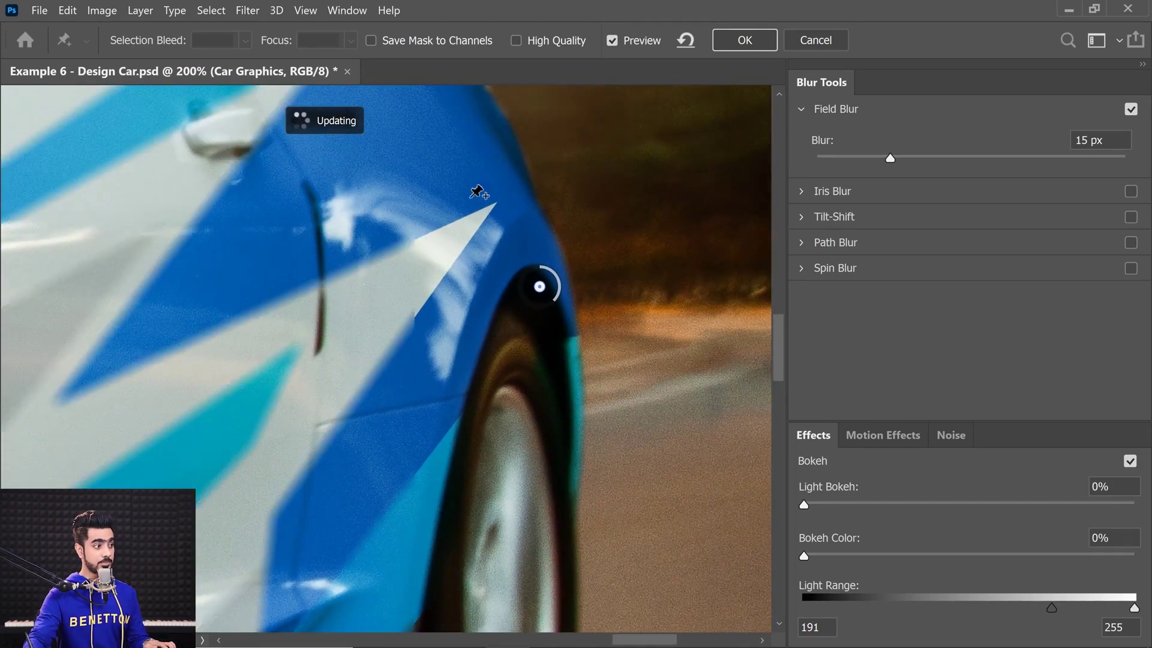
drag(884, 160, 816, 158)
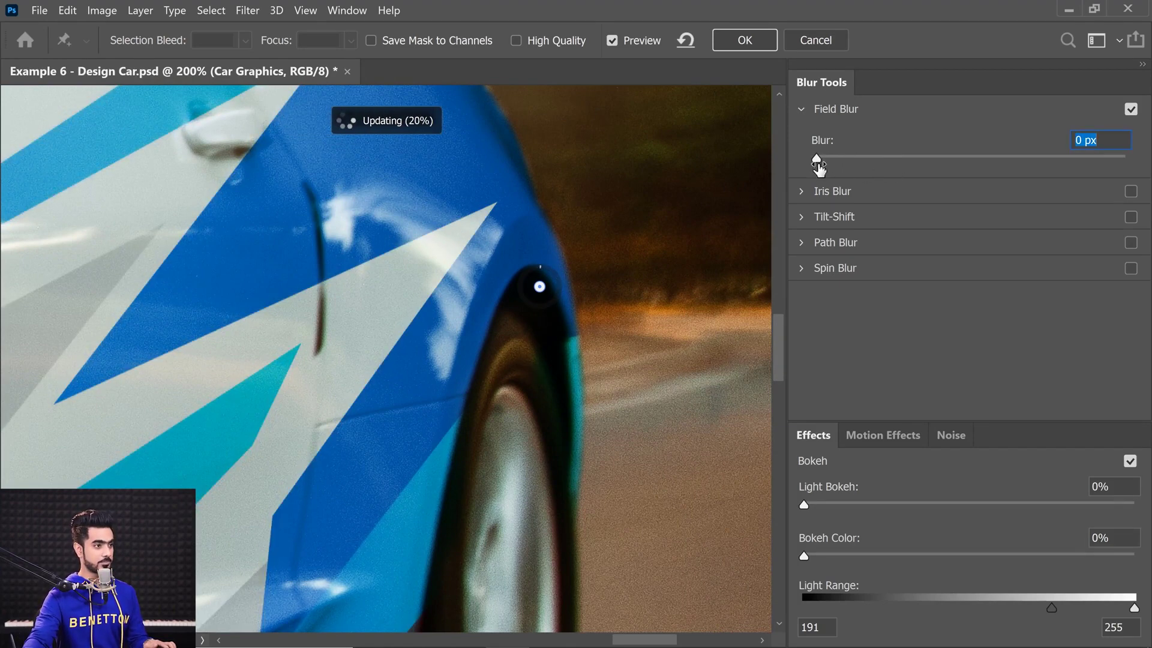
drag(817, 160, 866, 161)
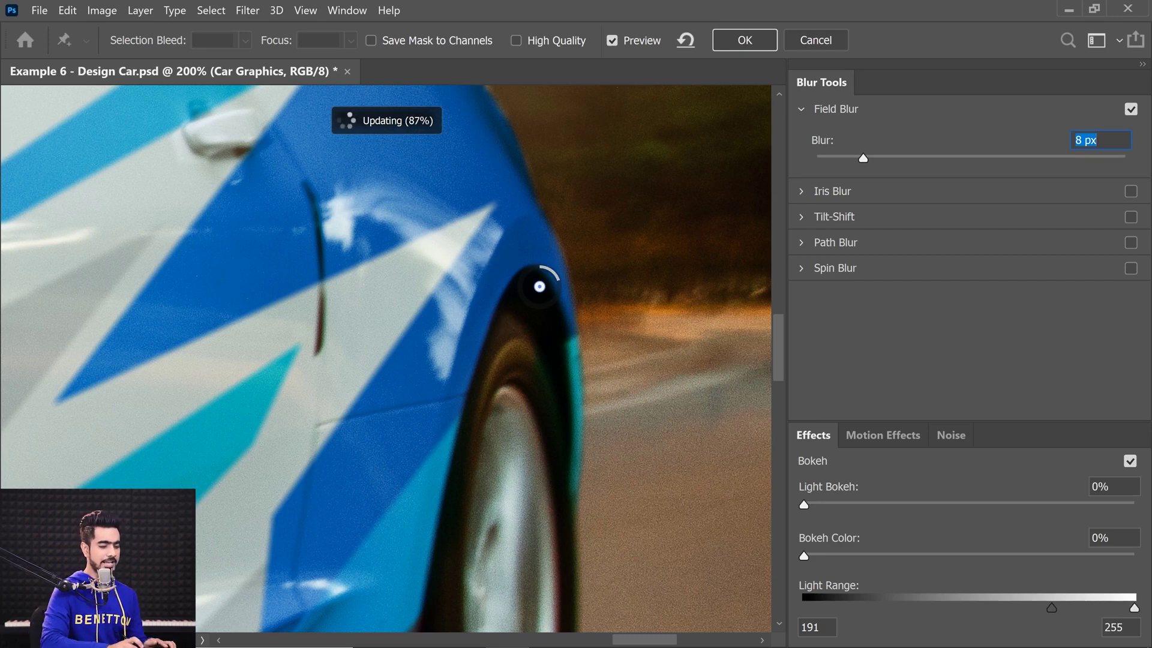
text(9)
key(Return)
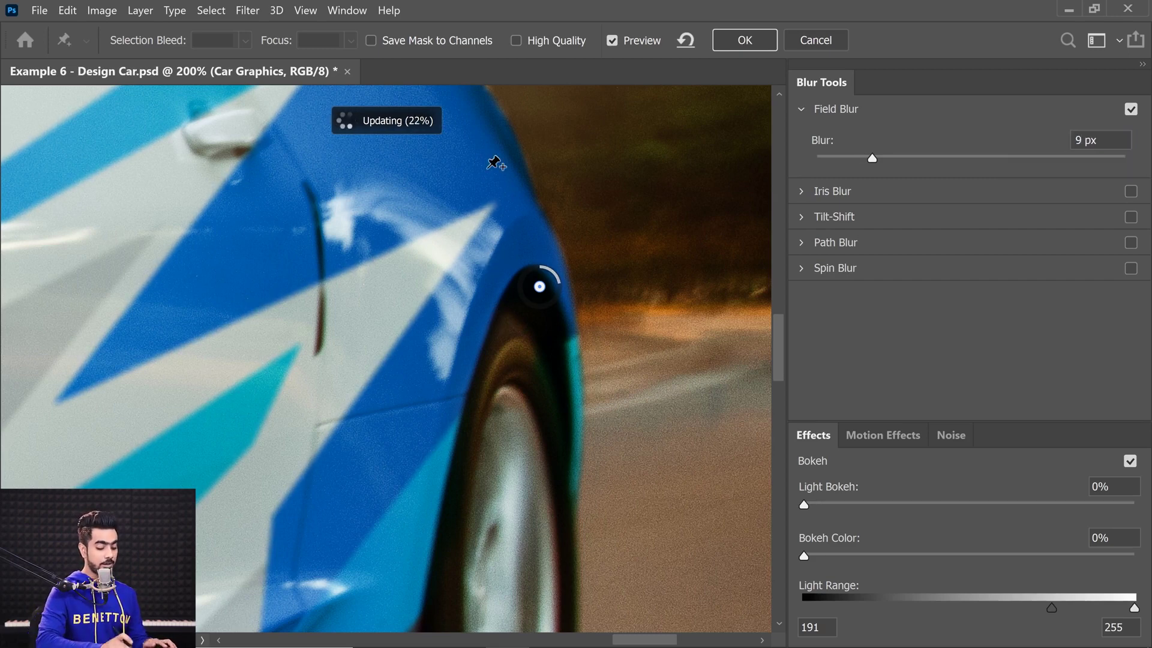
Add a second Field Blur pin at the graphic's front edge with a blur of 1 px and apply the filter.
key(ctrl+minus)
key(ctrl+minus)
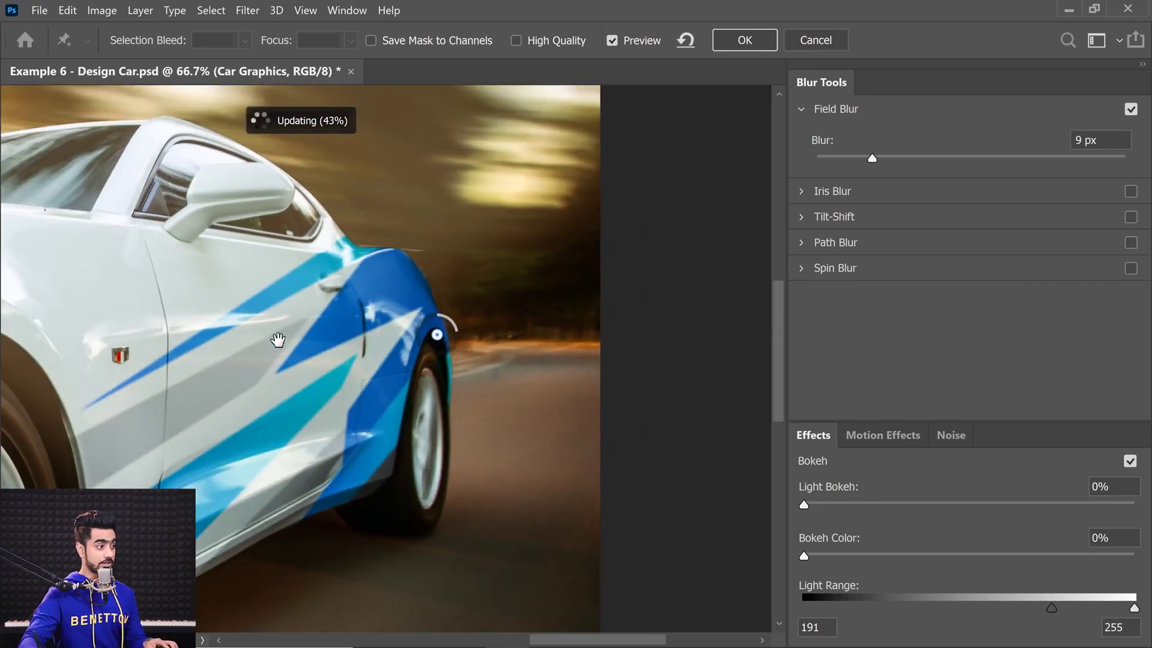
drag(278, 339, 548, 304)
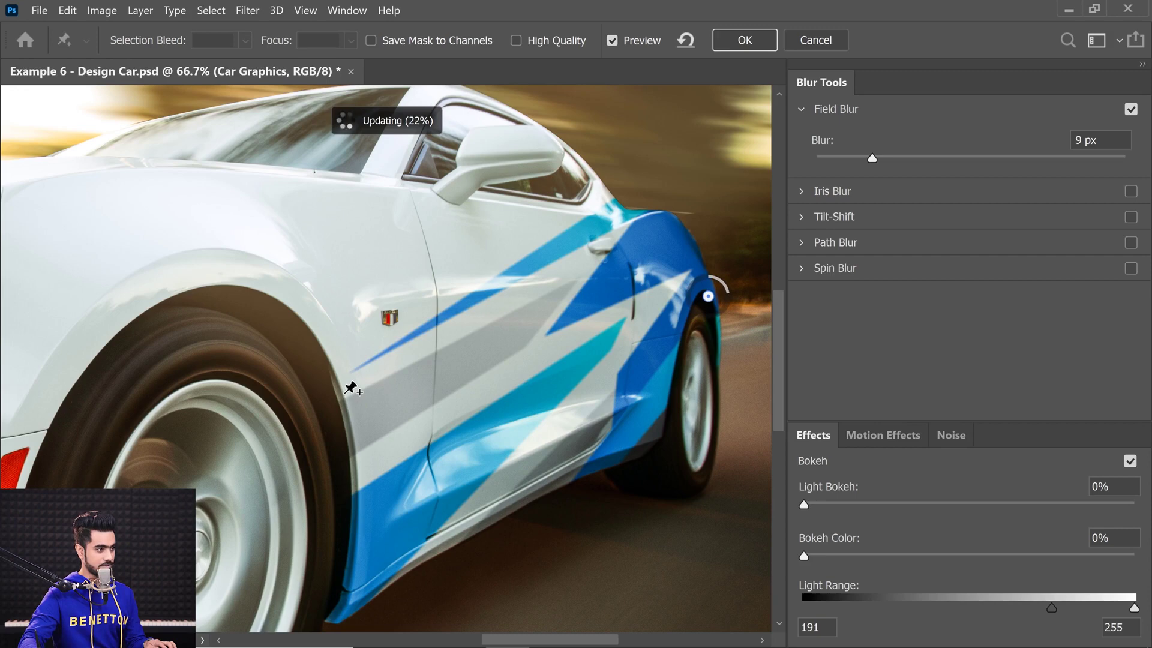
click(344, 394)
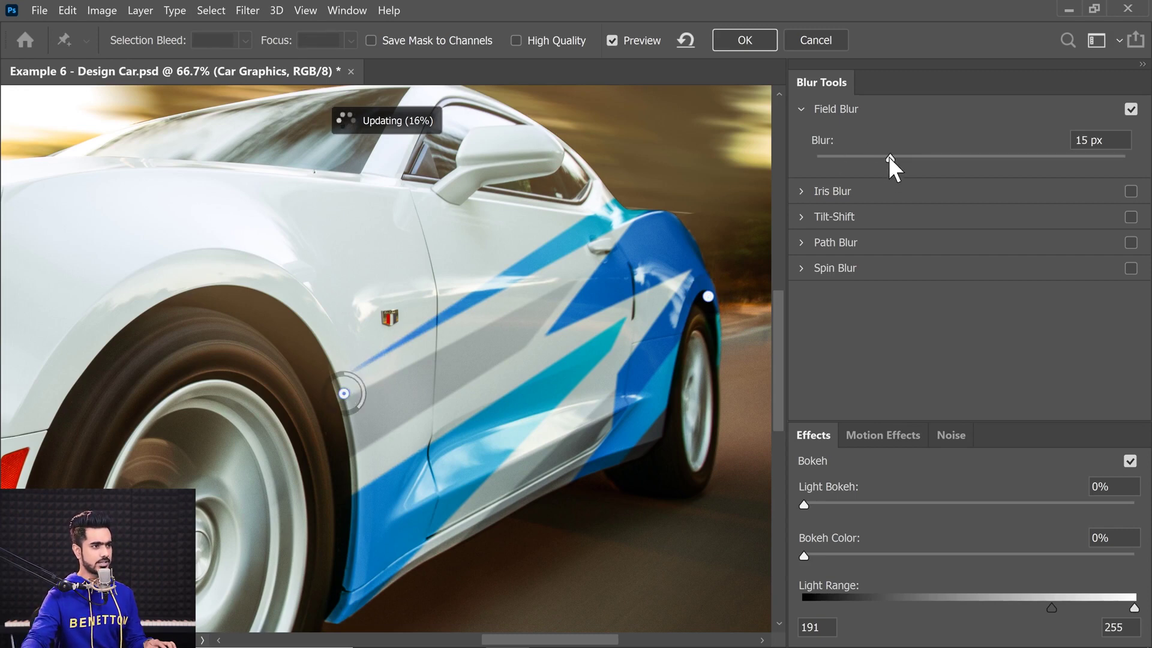
drag(890, 158, 774, 174)
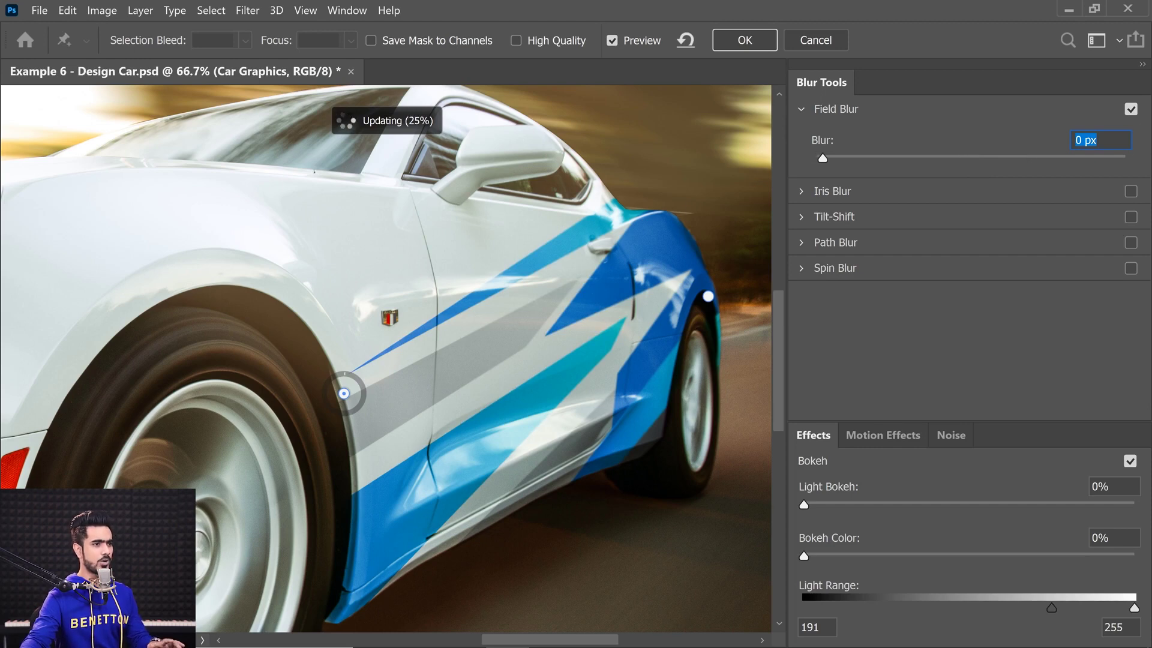
text(1)
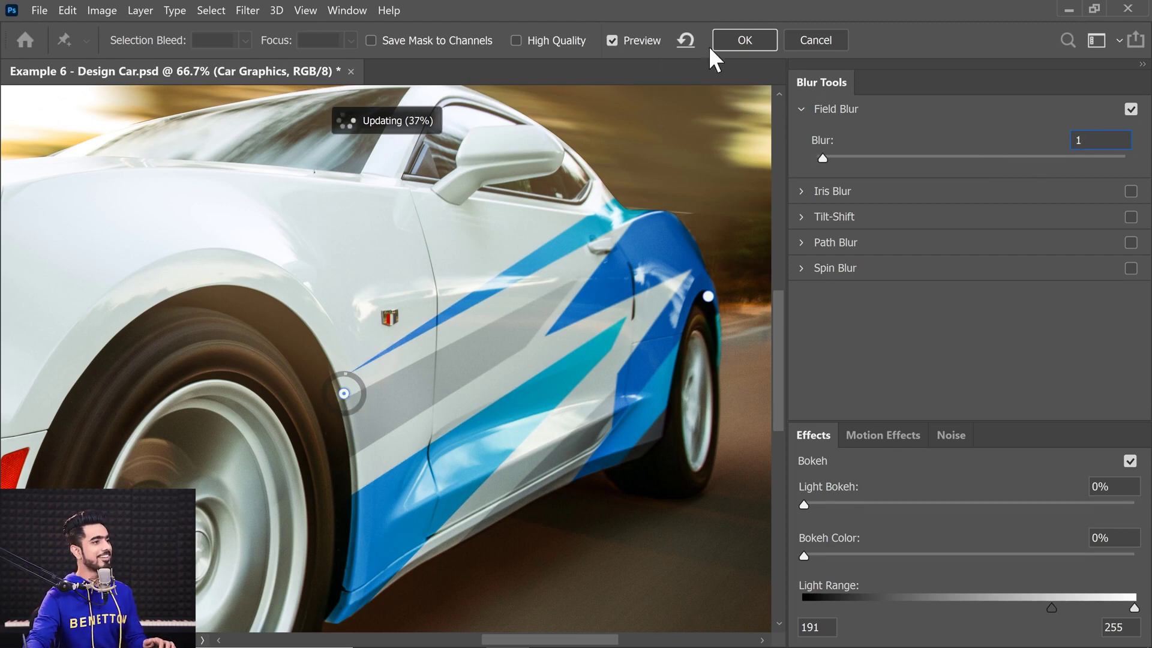
click(751, 38)
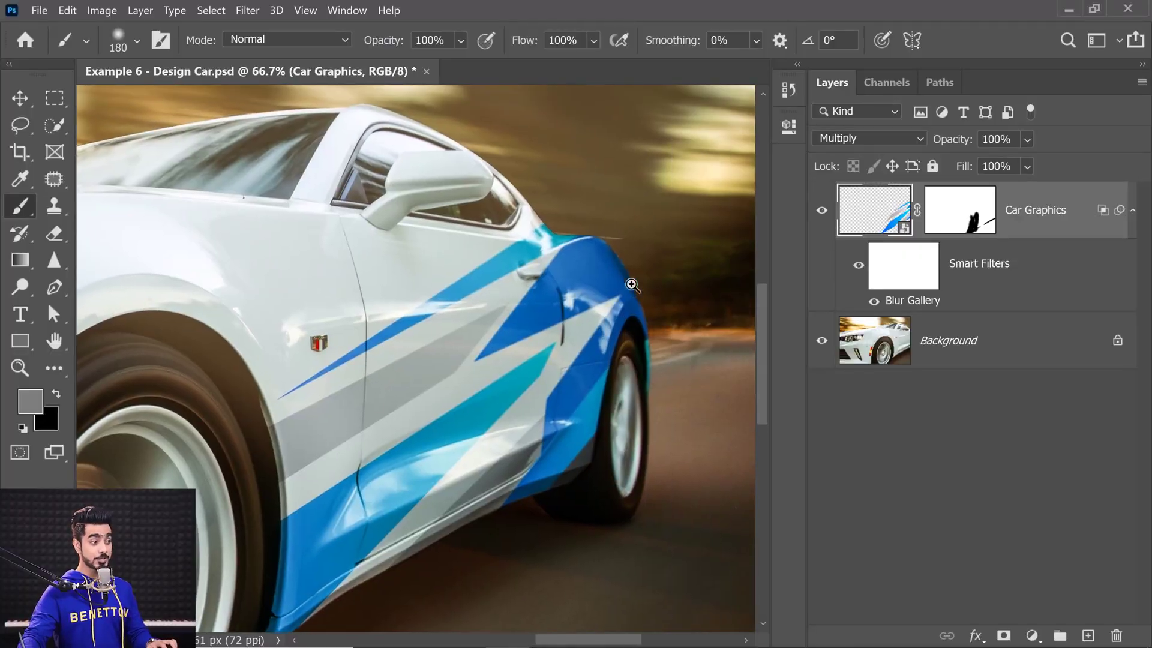
Check the blurred graphic along the car's side, and add a Hue/Saturation adjustment layer clipped to Car Graphics.
drag(638, 360, 664, 360)
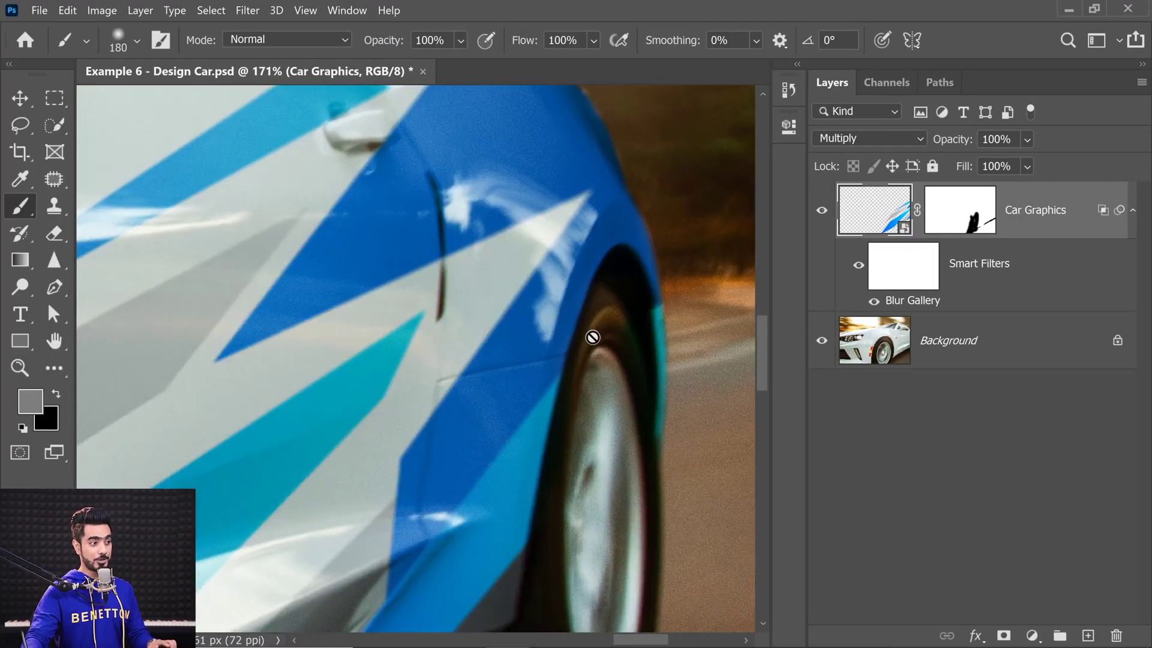
scroll(432, 326, down, 2)
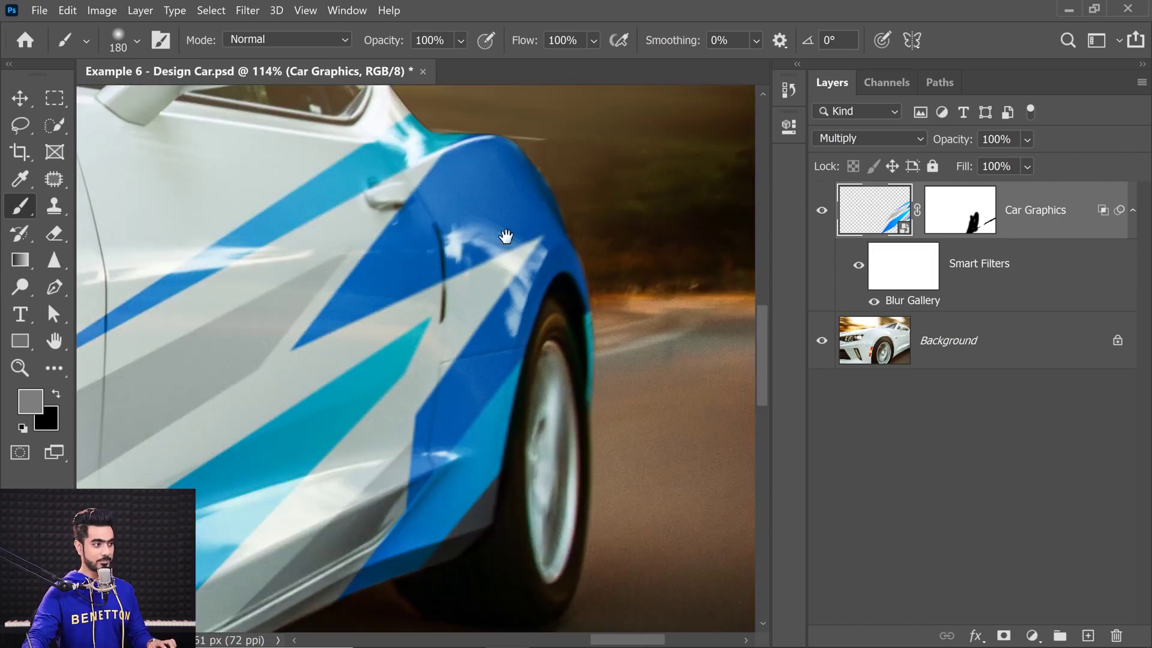
drag(399, 309, 736, 247)
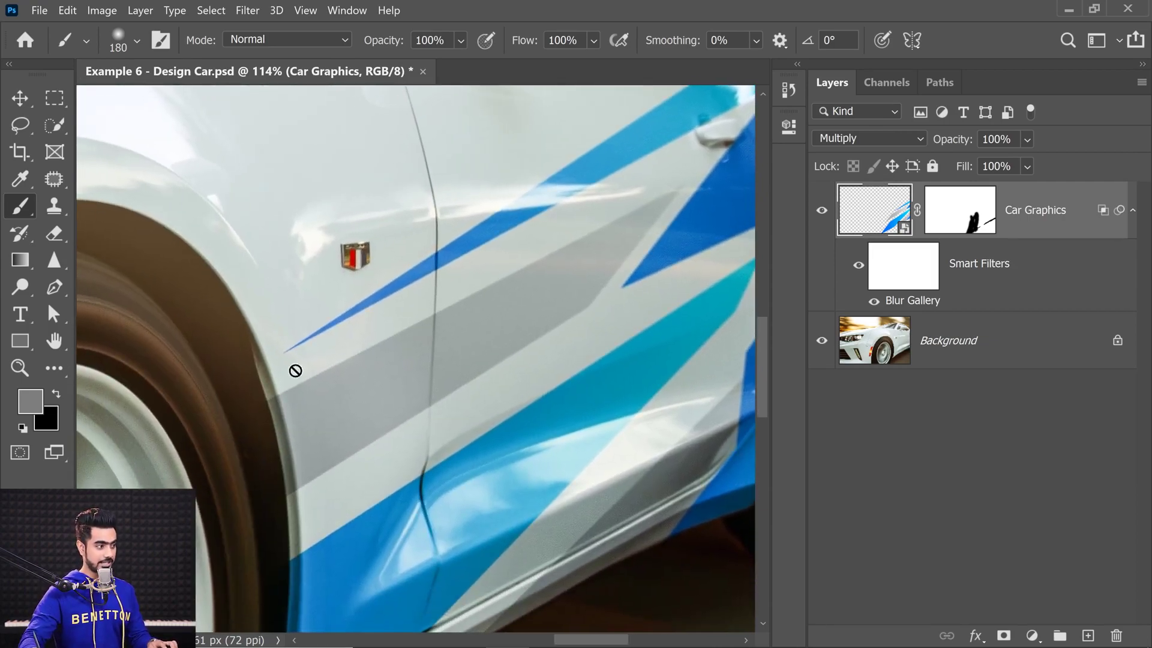
key(ctrl+0)
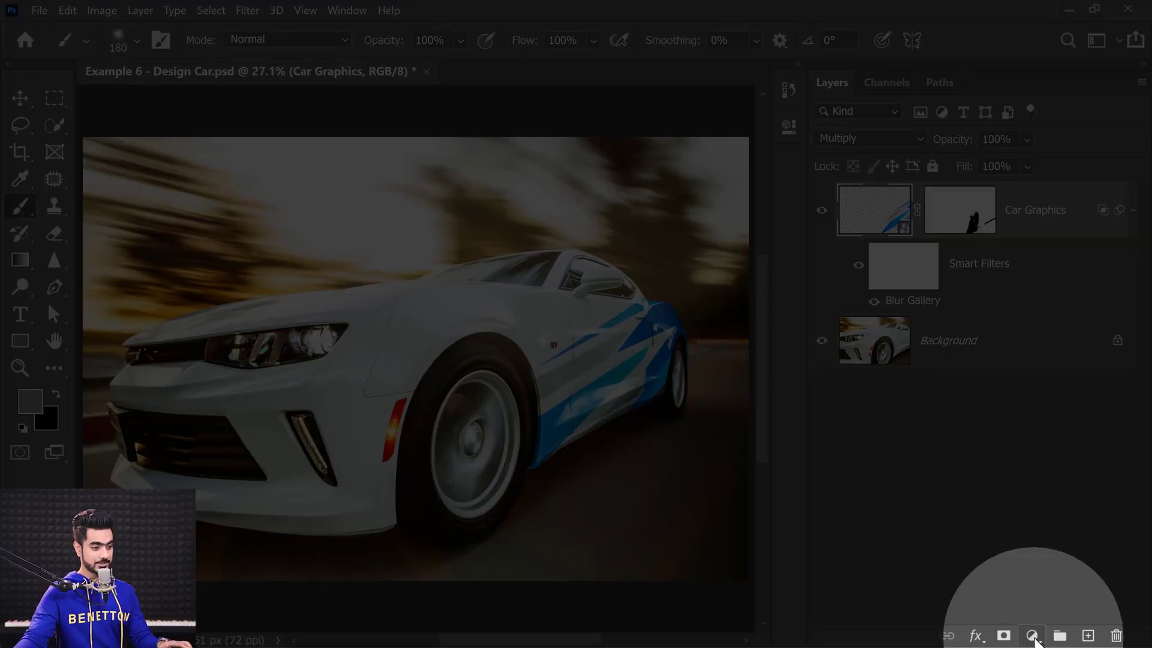
click(1032, 636)
click(1038, 465)
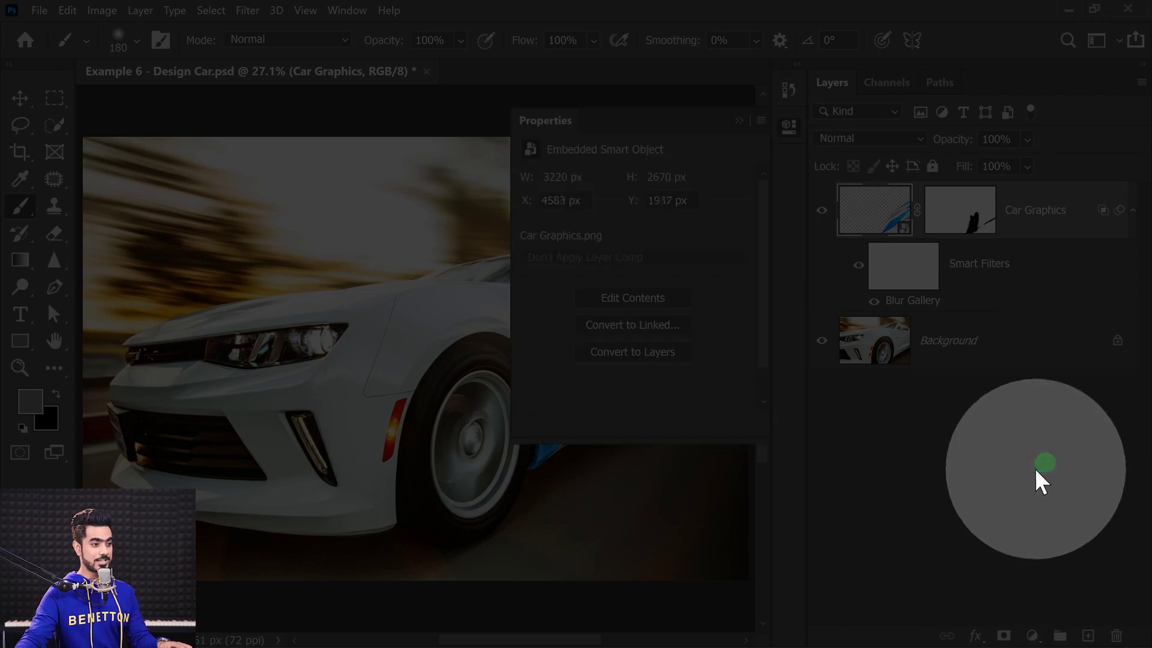
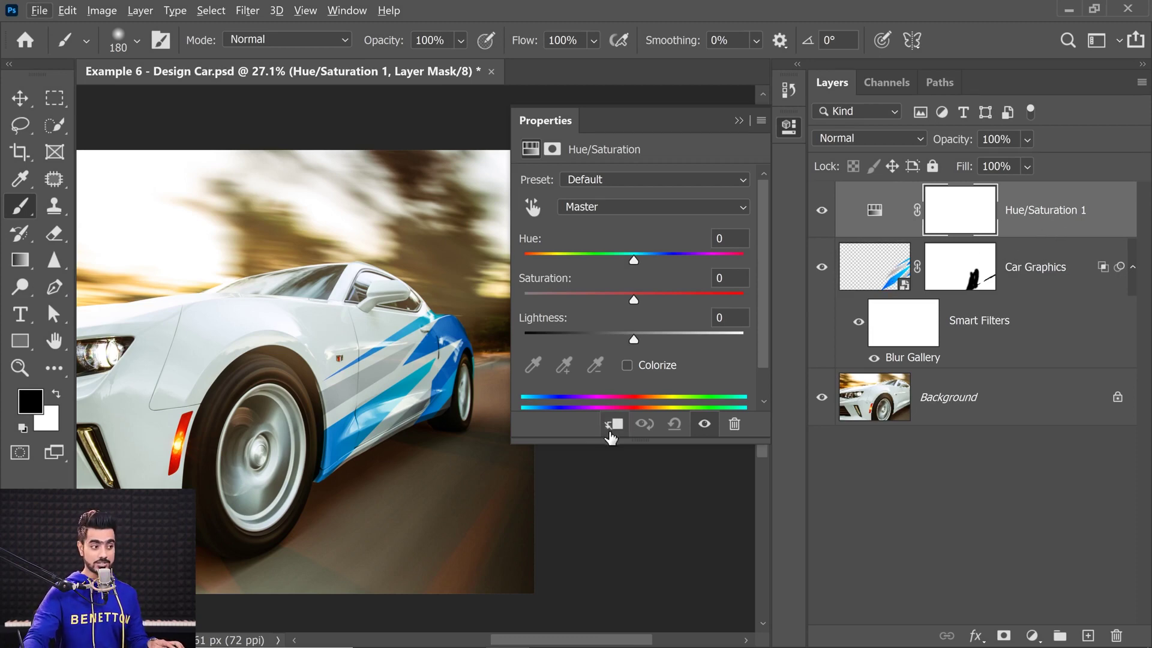
click(613, 426)
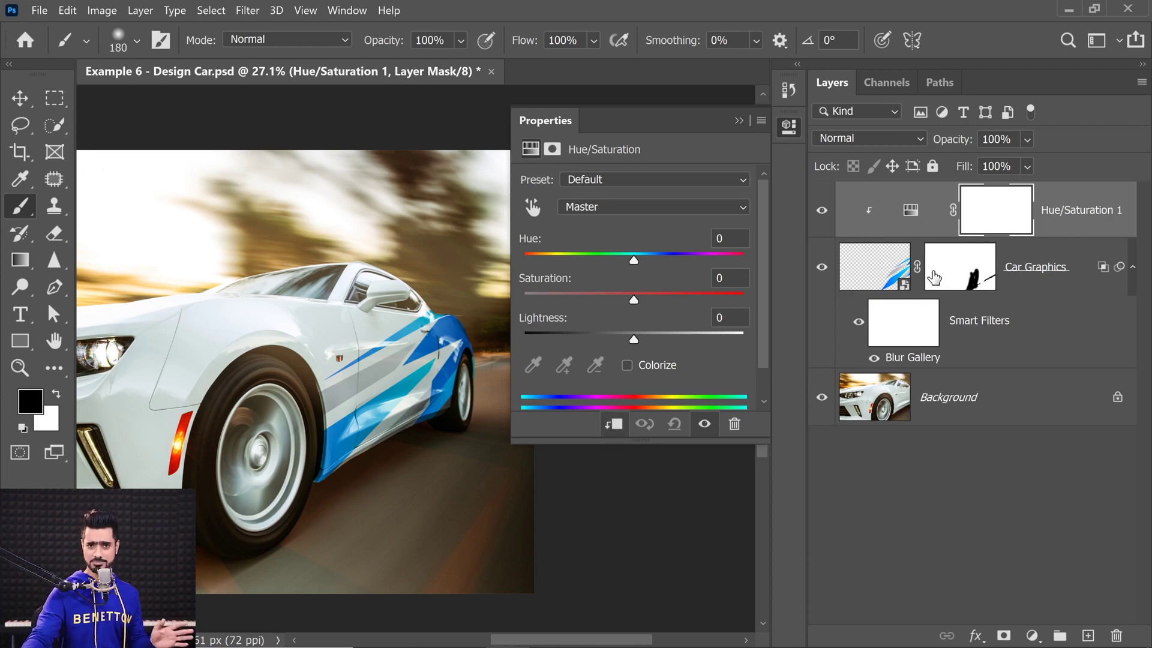
Colorize the car graphics purple with a hue of about 280 and a saturation of 43.
mouse_move(633, 260)
mouse_down()
mouse_move(605, 261)
mouse_move(644, 264)
mouse_up()
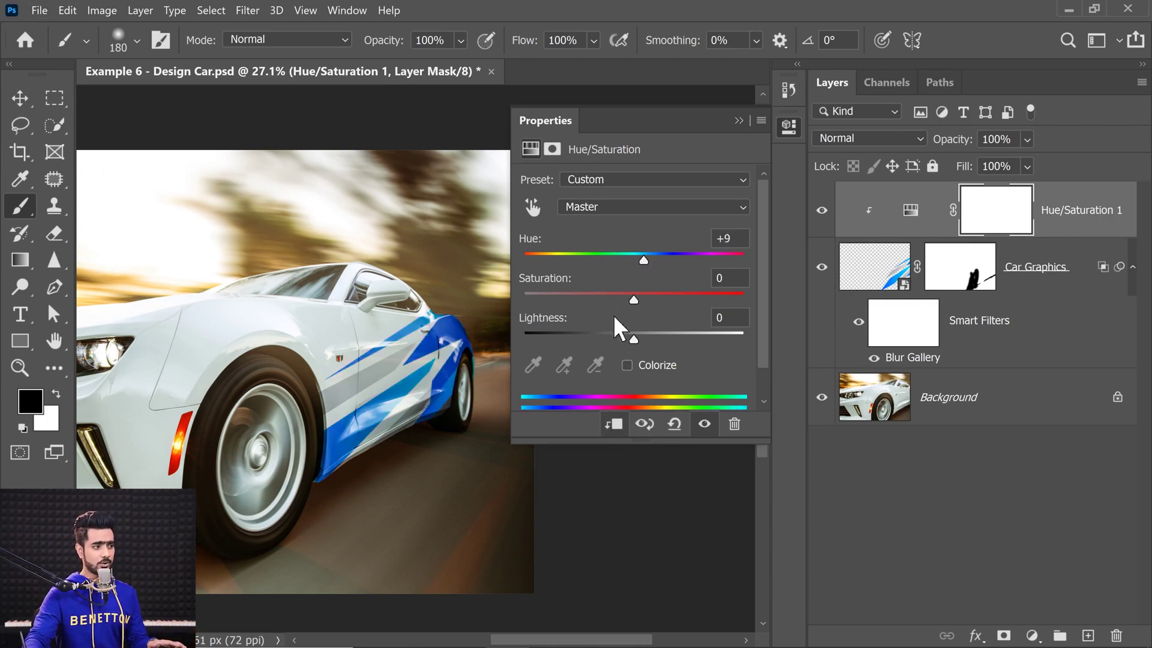
click(628, 366)
drag(533, 260, 695, 261)
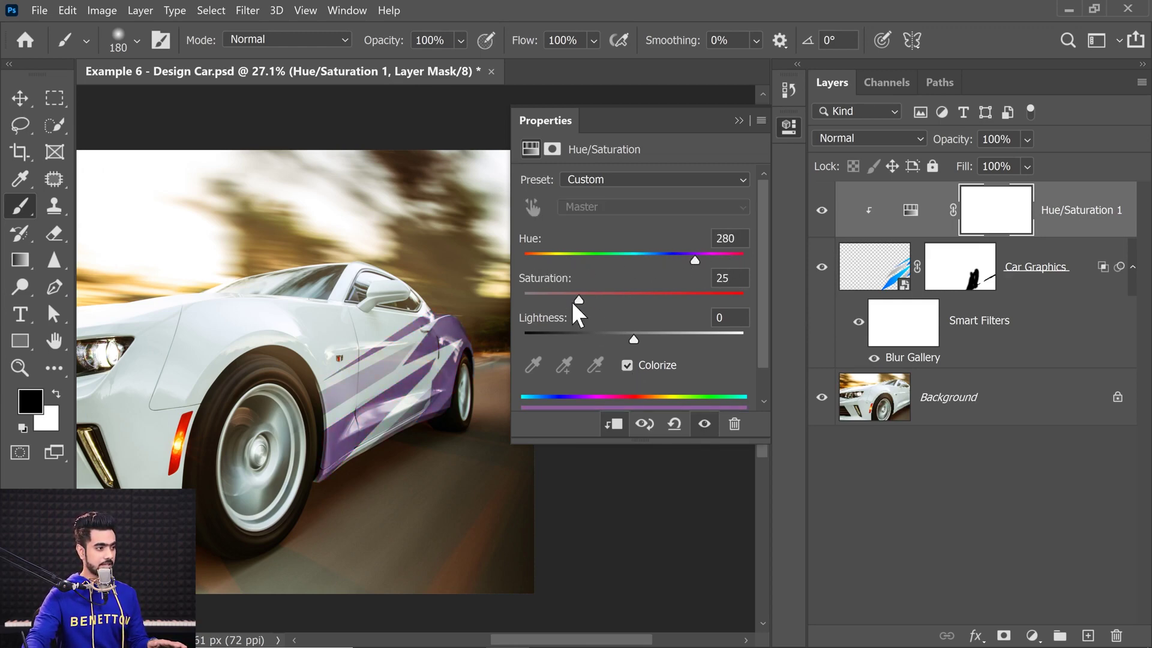
drag(577, 301, 617, 303)
Recolor the car graphics red with a hue of 1 and a saturation of 53.
drag(706, 260, 477, 271)
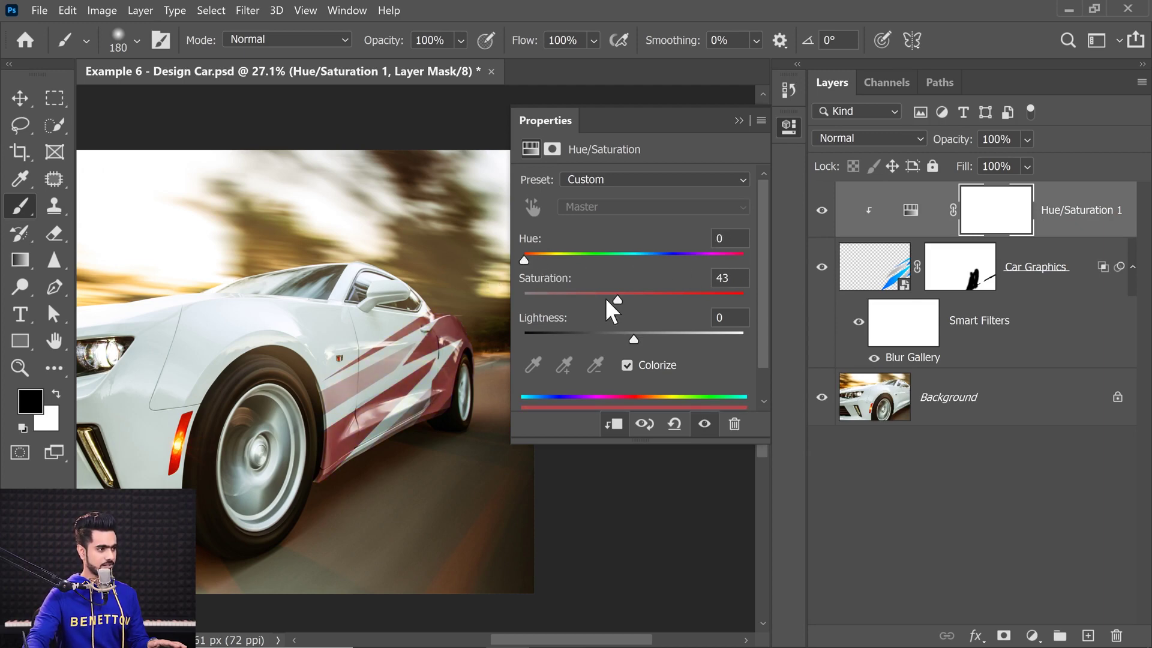
drag(607, 300, 641, 299)
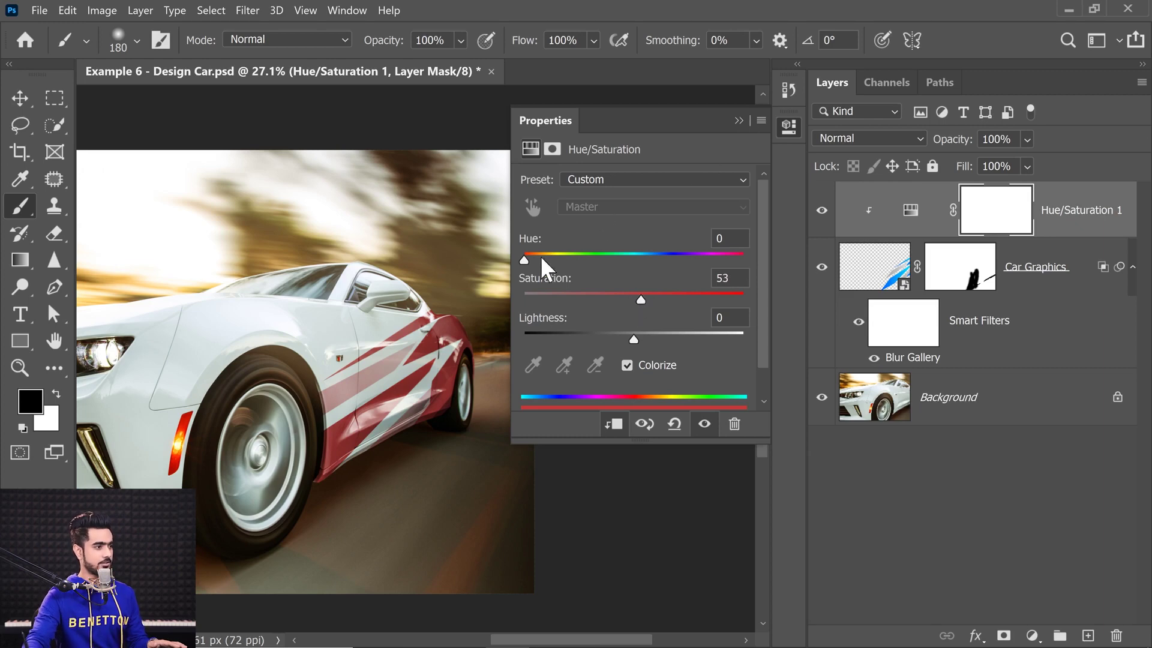
mouse_move(525, 260)
mouse_down()
mouse_move(536, 260)
mouse_move(522, 258)
mouse_up()
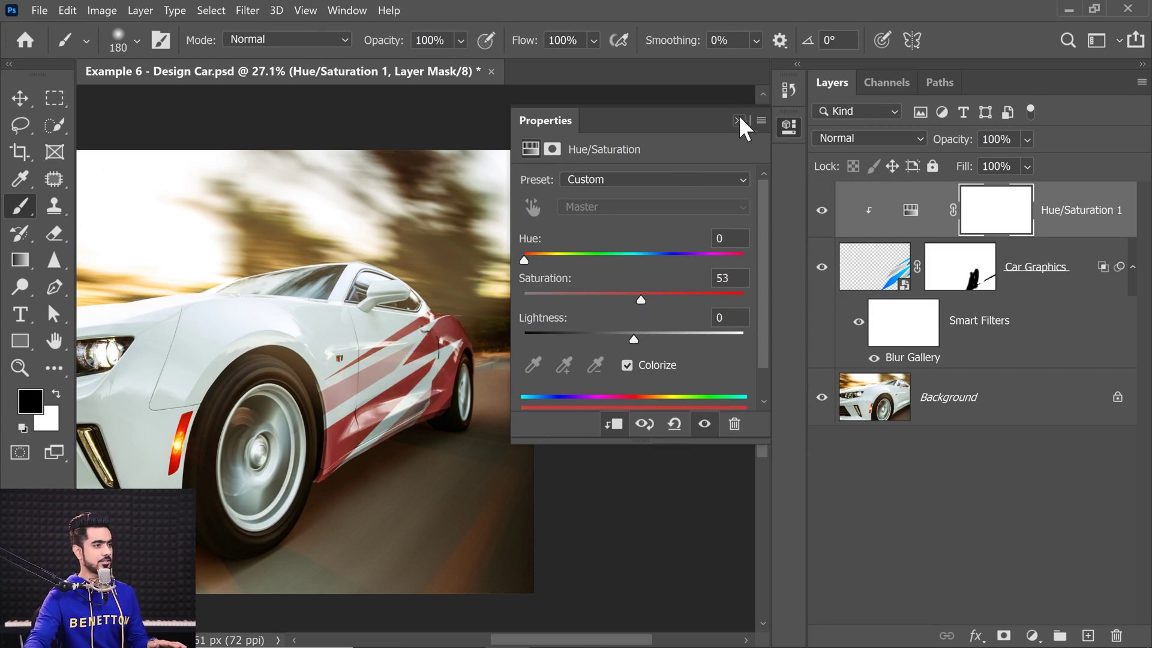
drag(731, 262, 525, 264)
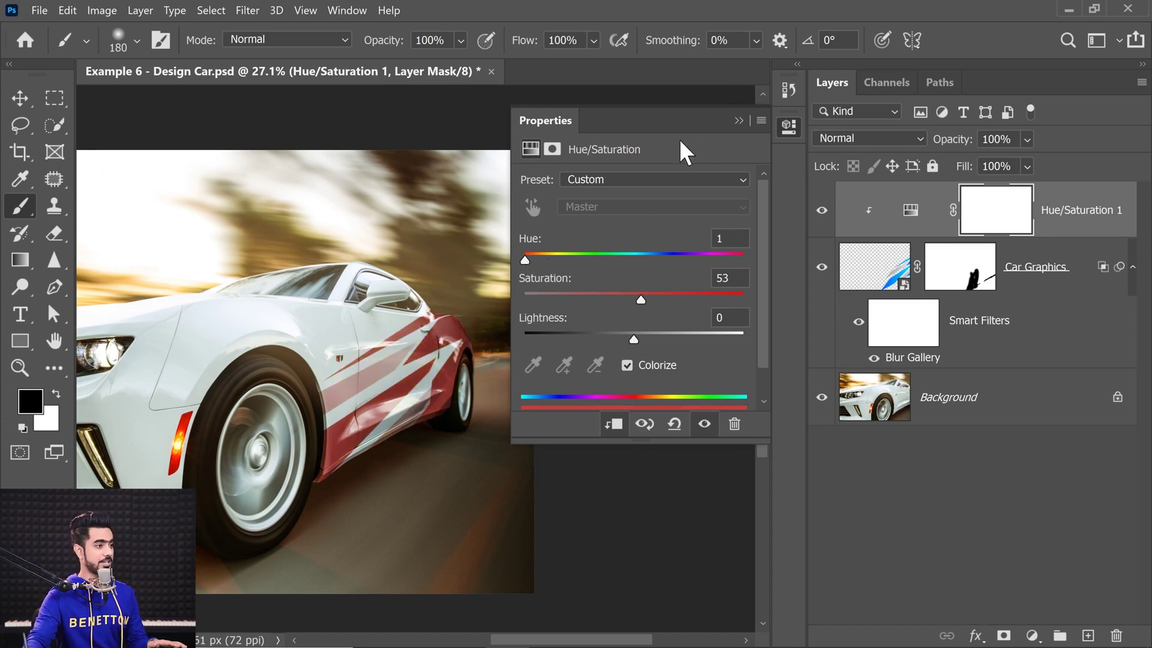
click(739, 120)
key(ctrl+0)
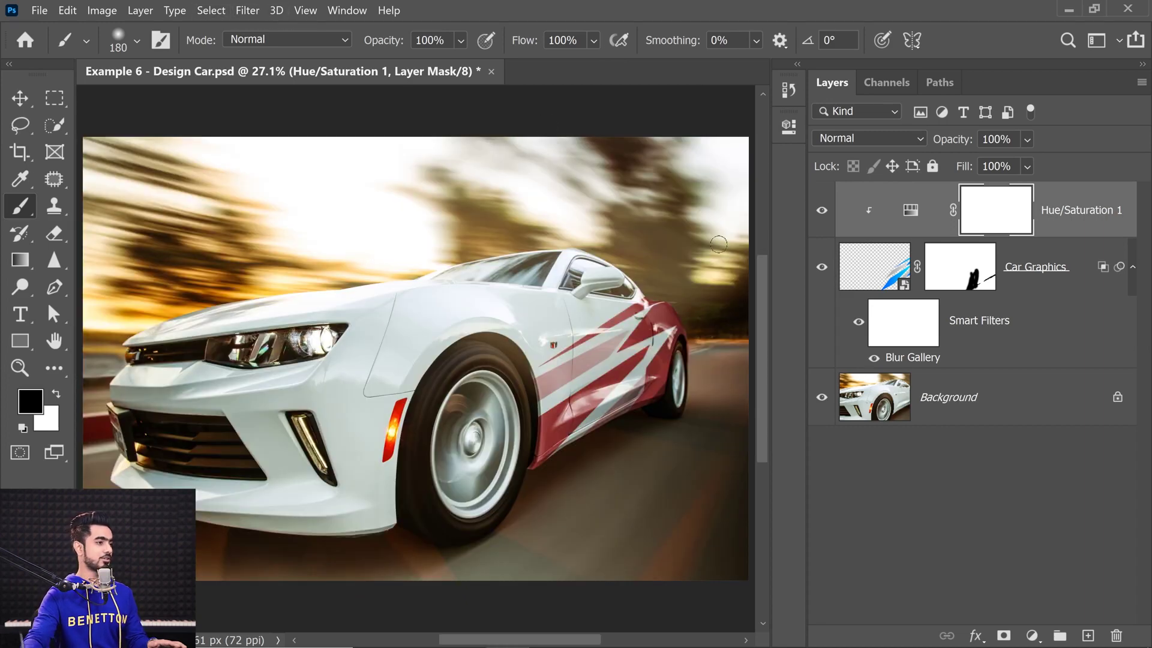
Turn the car graphics gray by reducing the Hue/Saturation layer's saturation to 0.
double_click(873, 224)
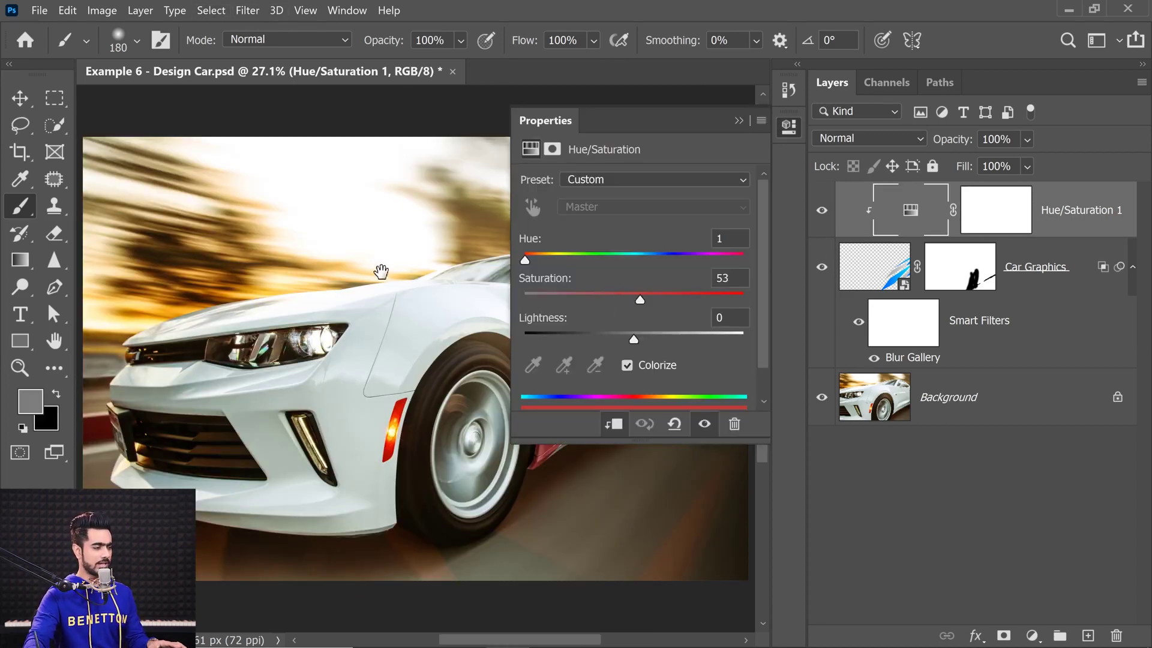
drag(381, 267, 185, 297)
drag(640, 300, 524, 299)
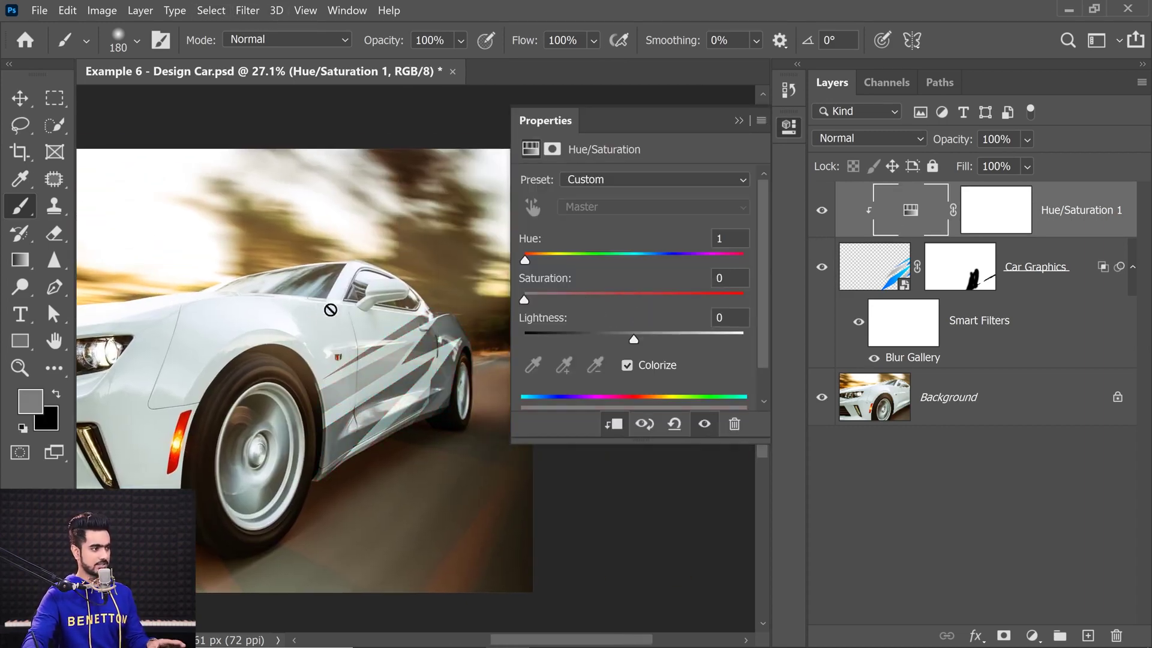
key(ctrl+0)
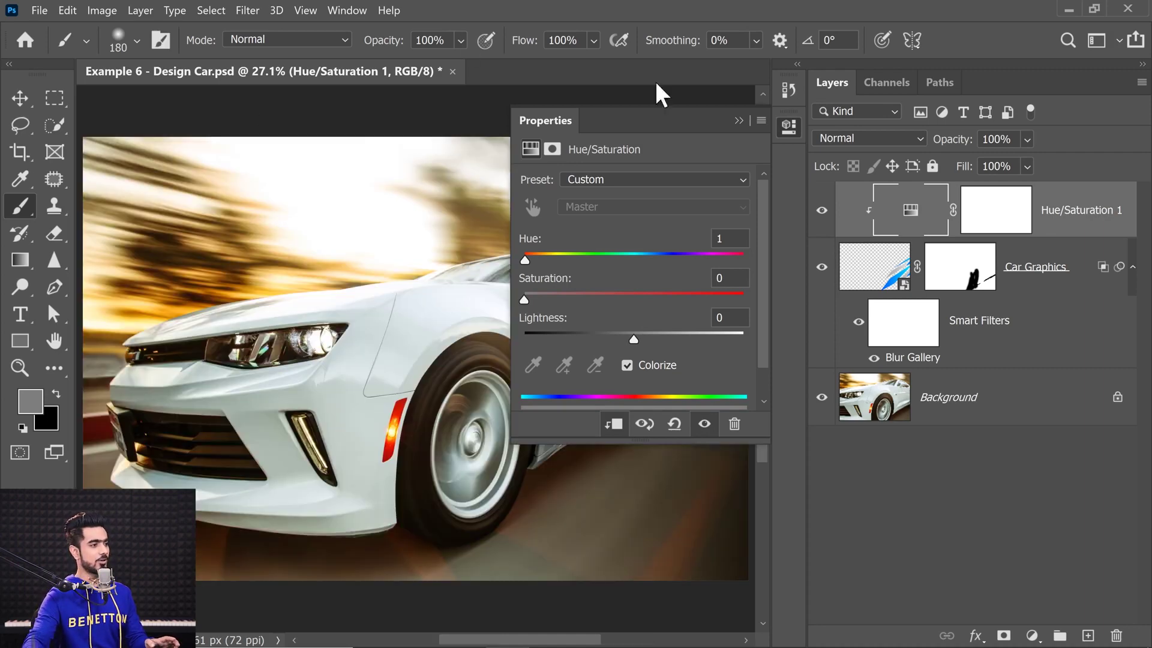
click(739, 121)
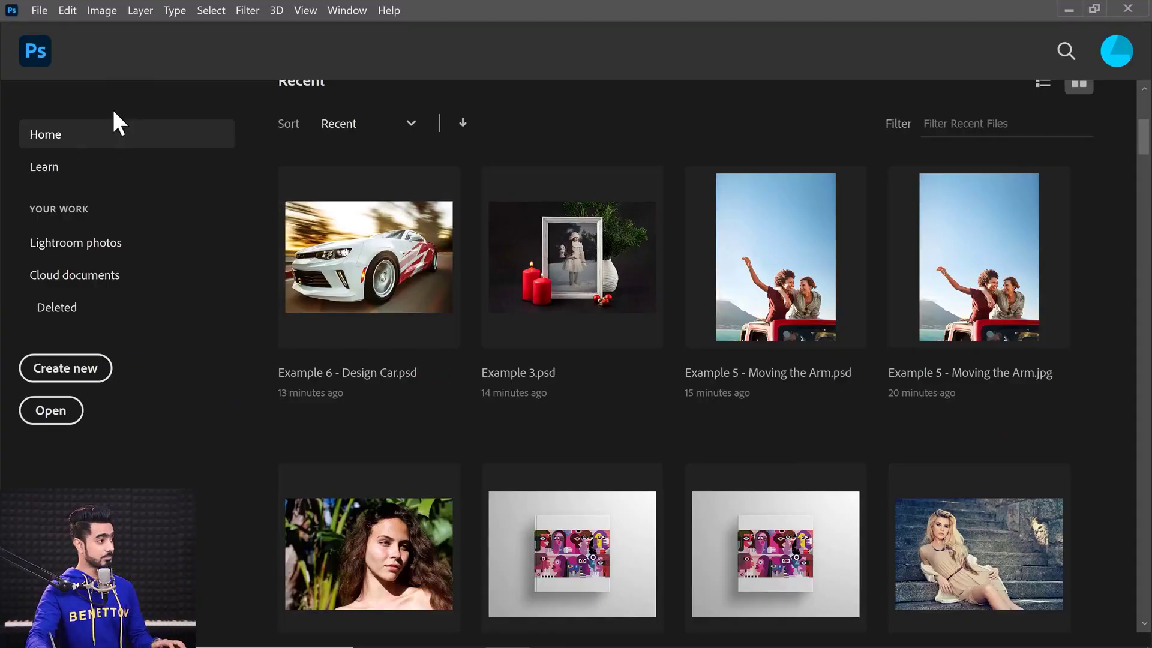
Create a new document from the 2000 pixel grid preset in the Art & Illustration category.
click(38, 11)
click(43, 34)
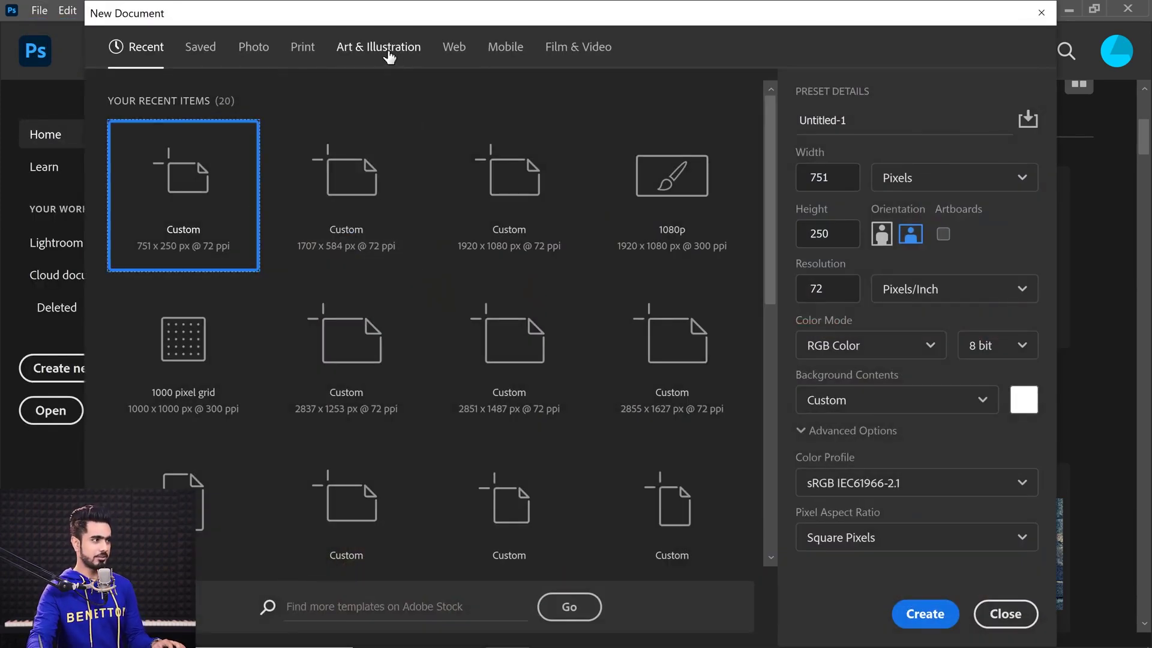
click(391, 60)
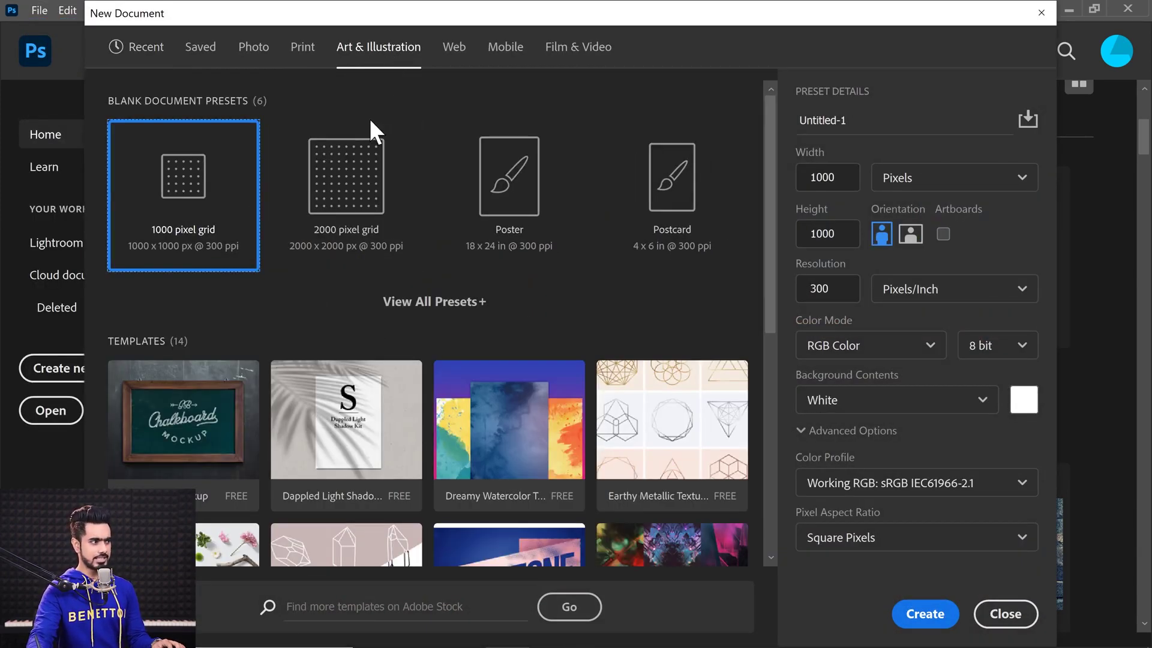
click(363, 187)
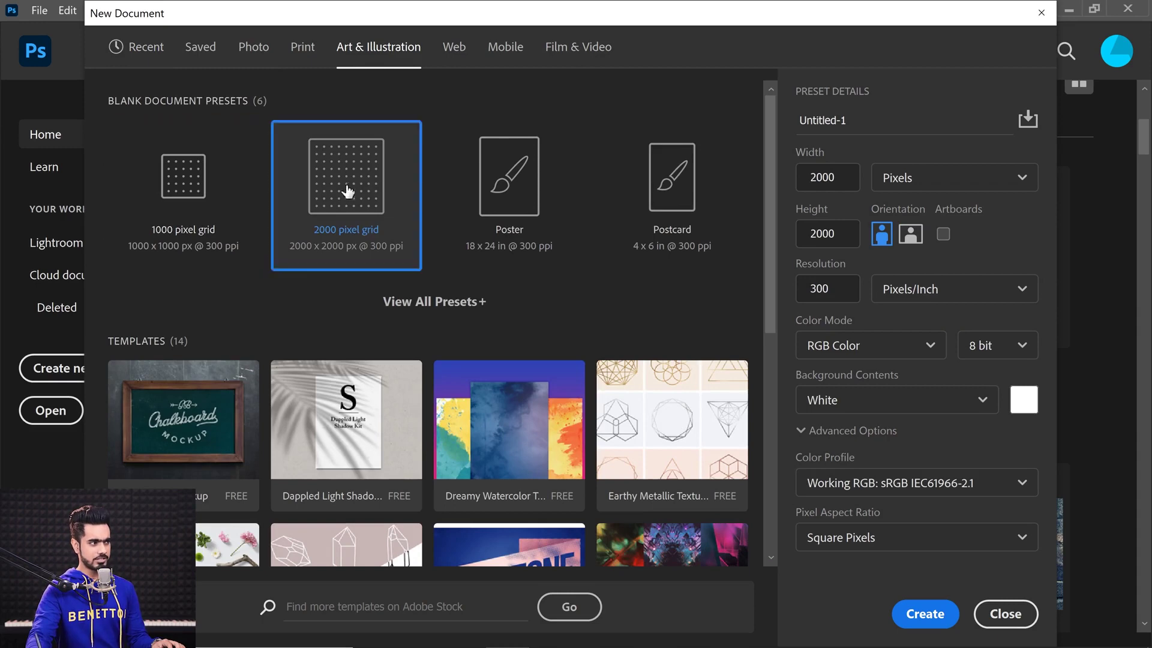
click(926, 615)
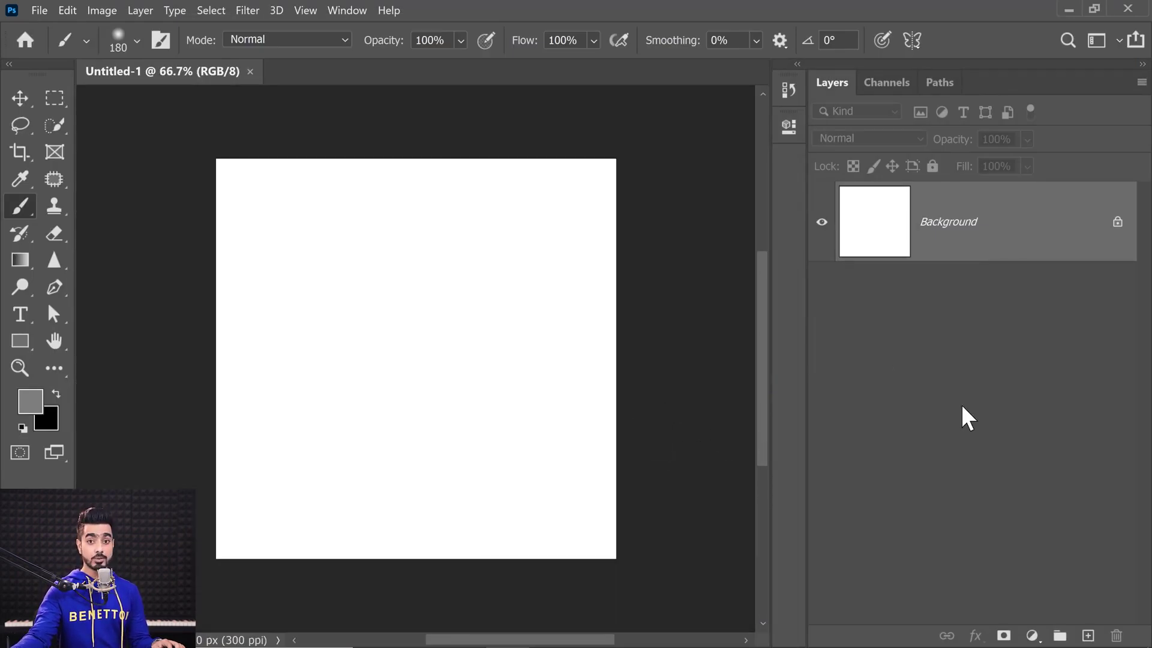
key(ctrl+0)
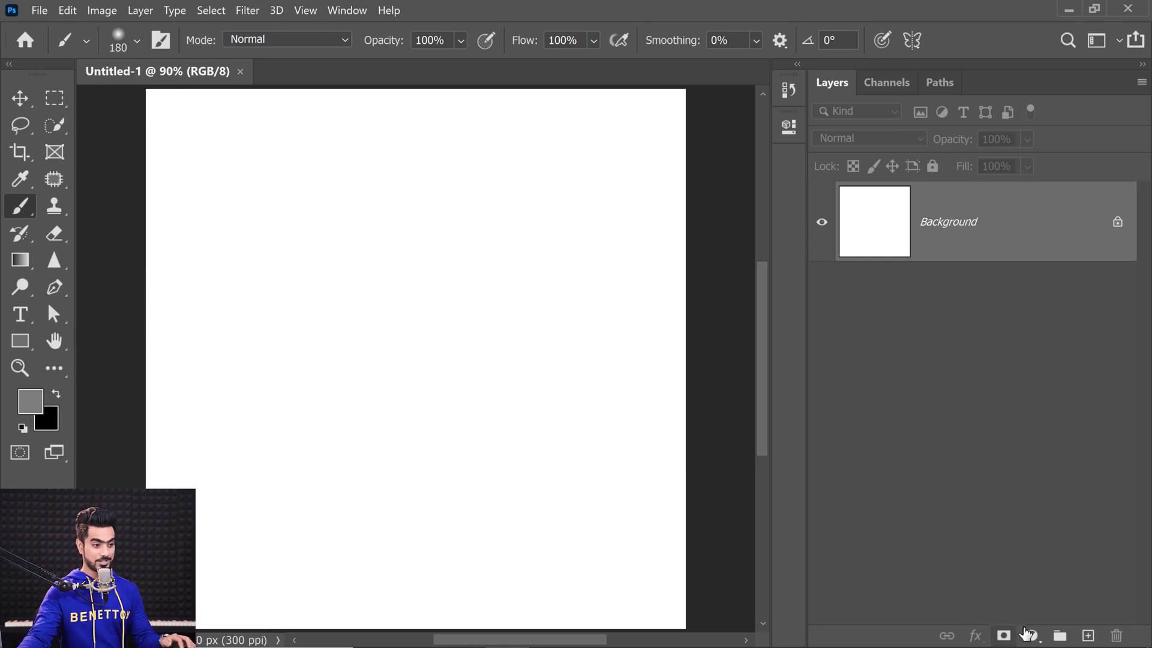
Add a black Solid Color fill layer and delete the white Background layer.
click(1028, 633)
click(1014, 322)
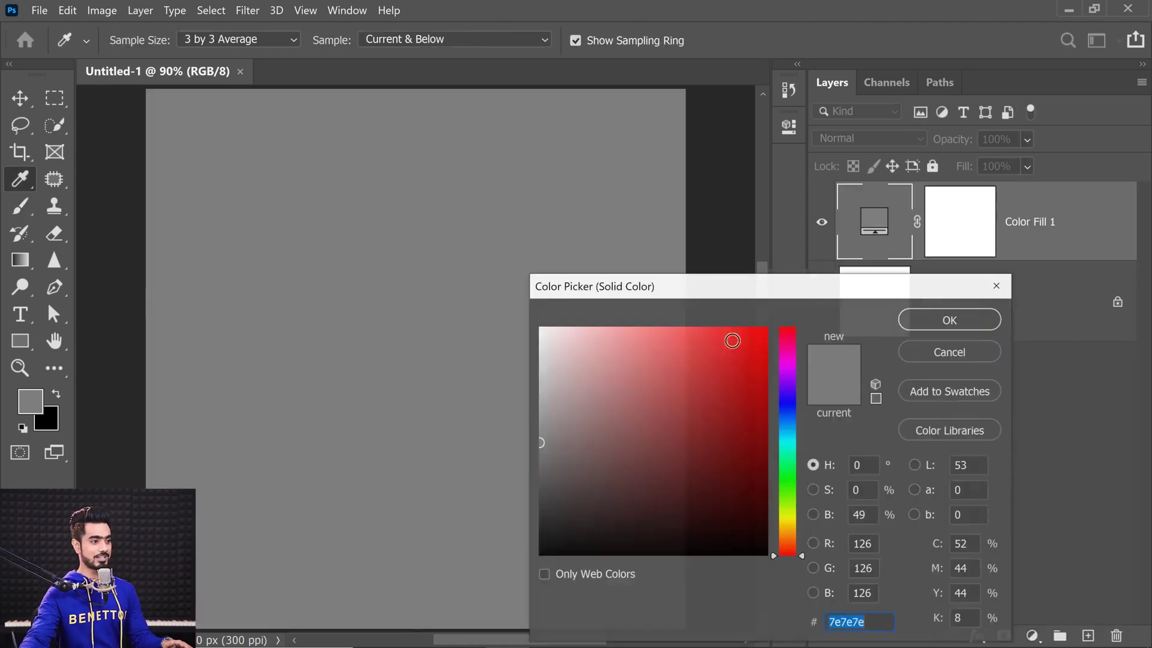
mouse_move(732, 340)
mouse_down()
mouse_move(571, 480)
mouse_move(564, 555)
mouse_up()
click(943, 324)
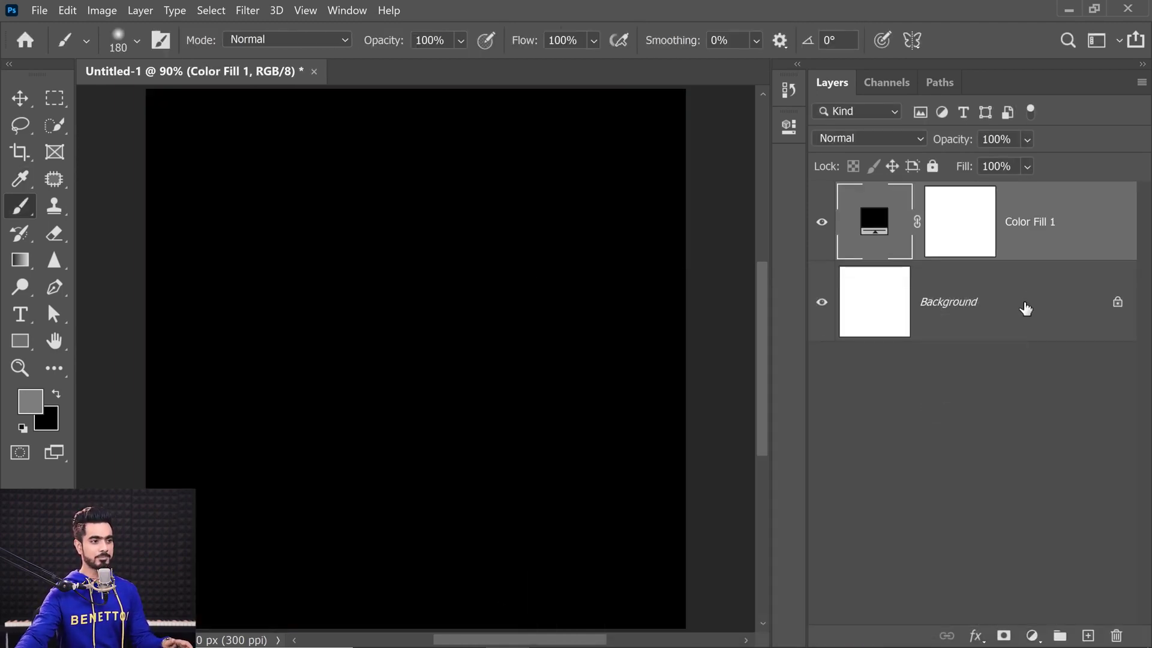
drag(1026, 308, 1116, 635)
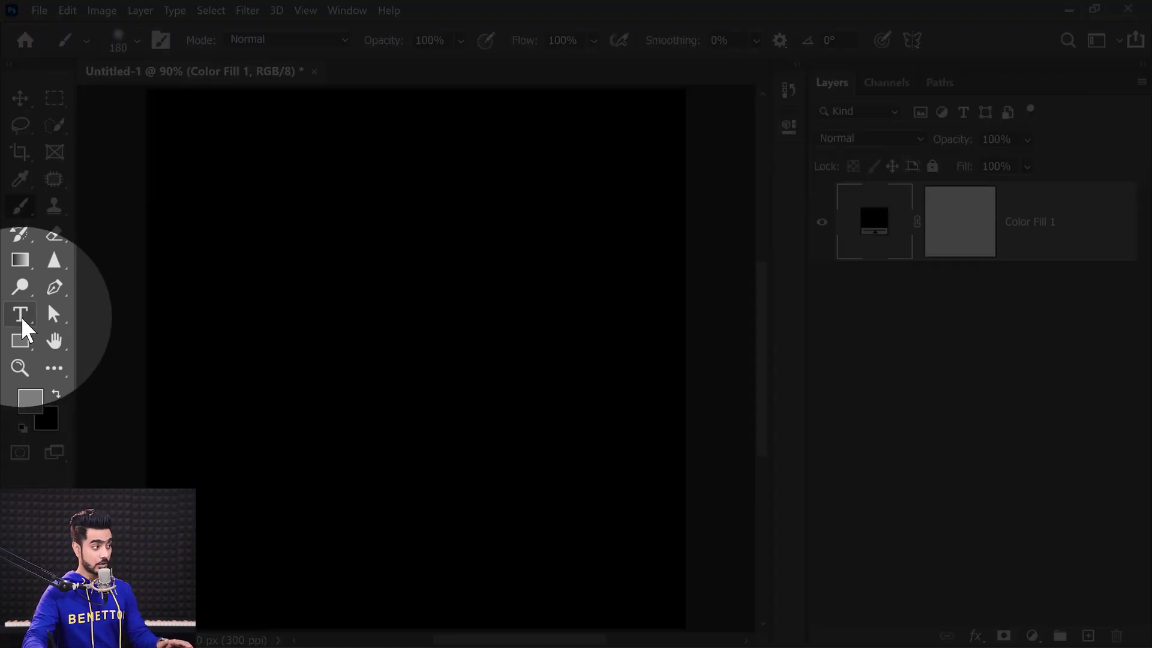
Add a text layer reading FLIPPING on the canvas and select all of its text.
click(22, 318)
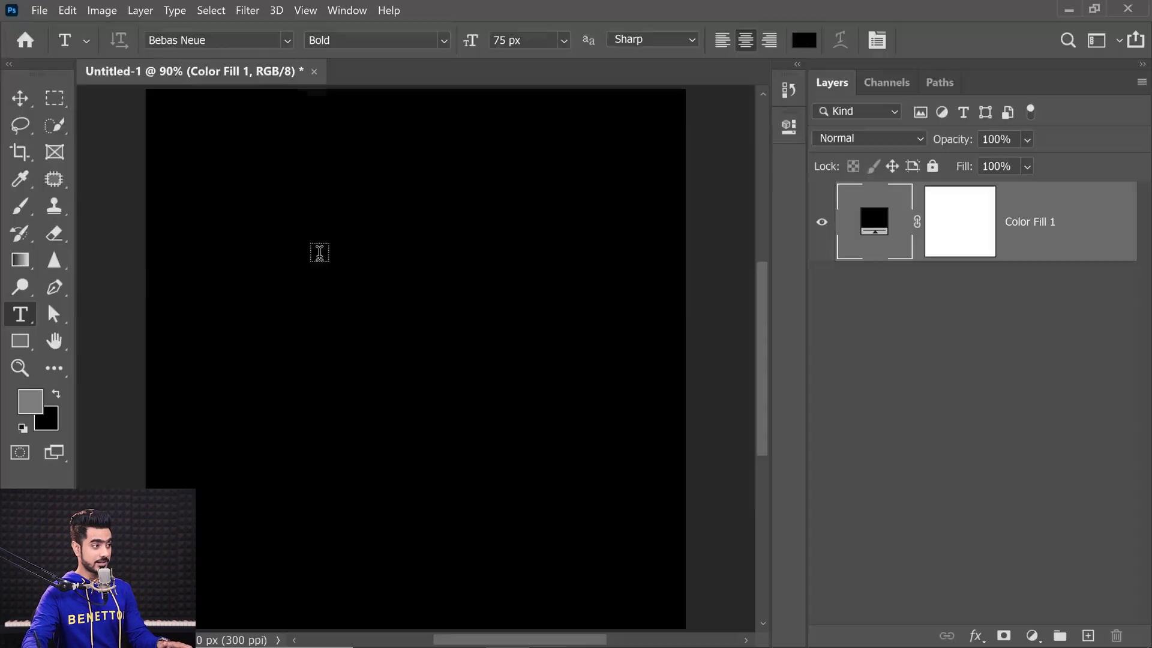
key(v)
click(21, 316)
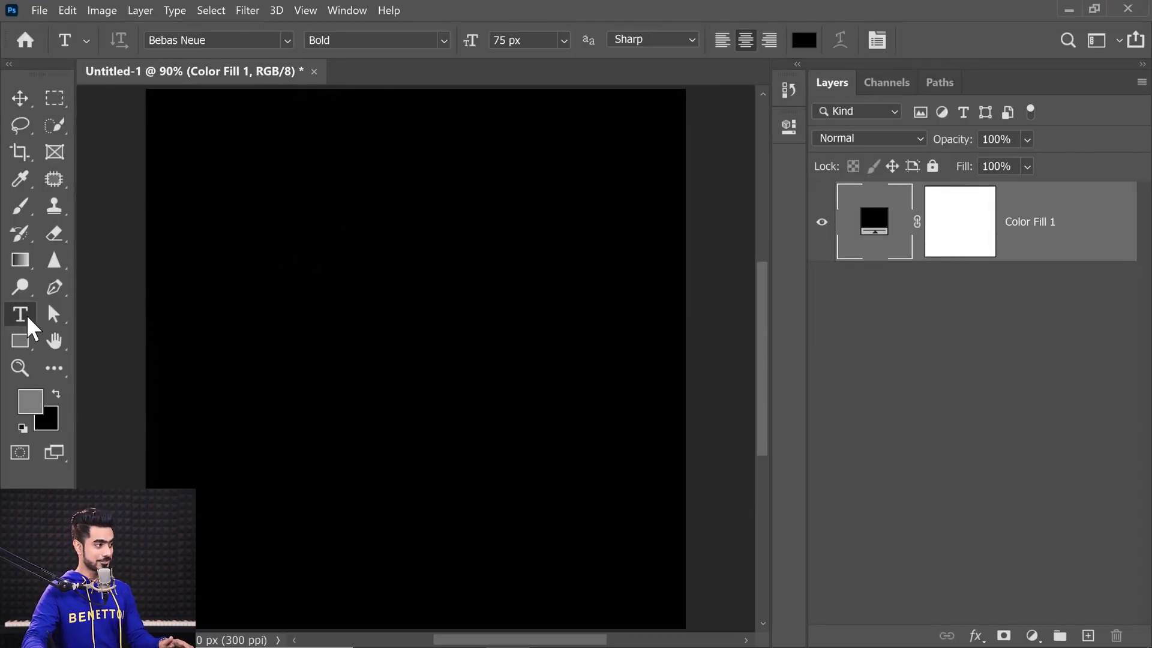
click(309, 316)
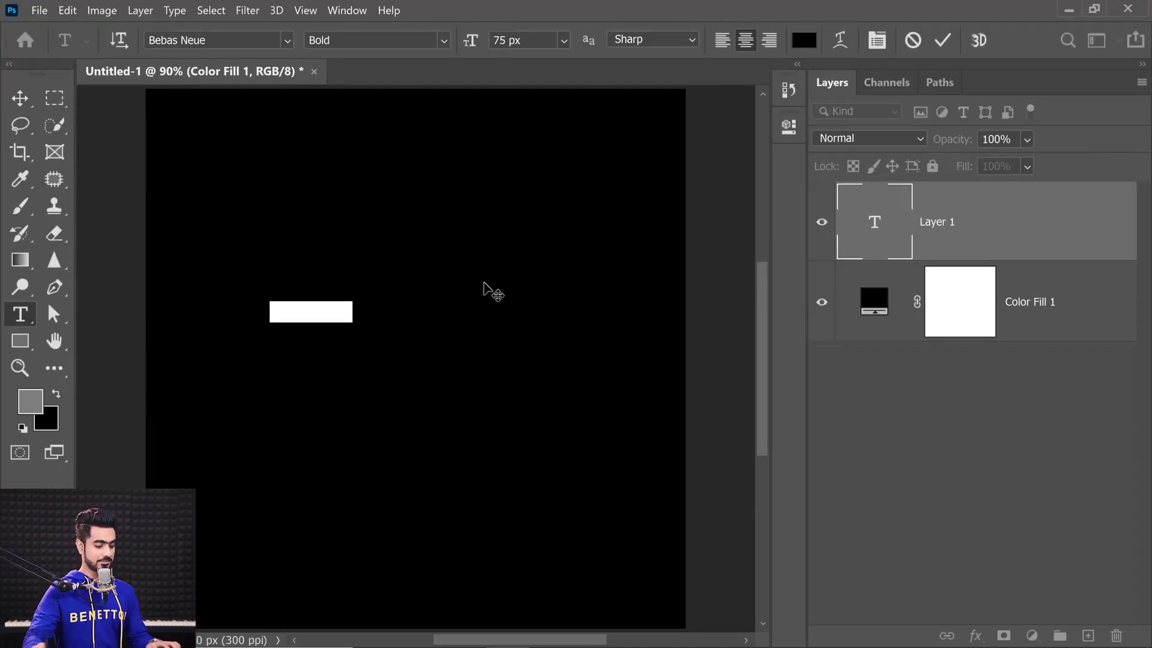
key(BackSpace)
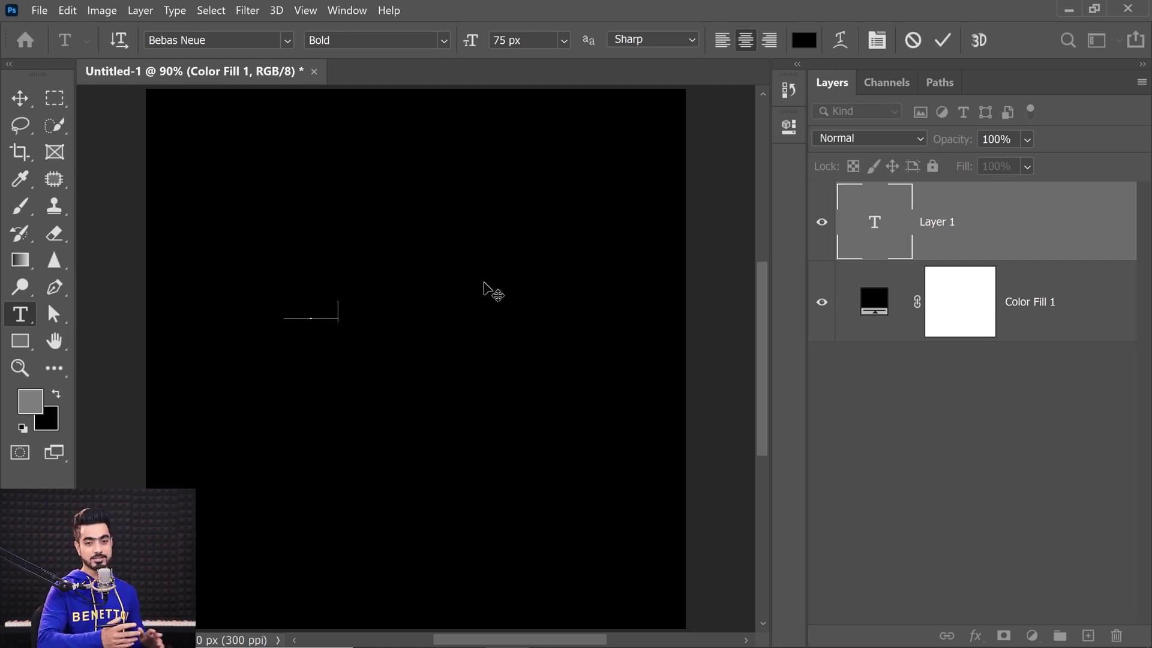
double_click(867, 225)
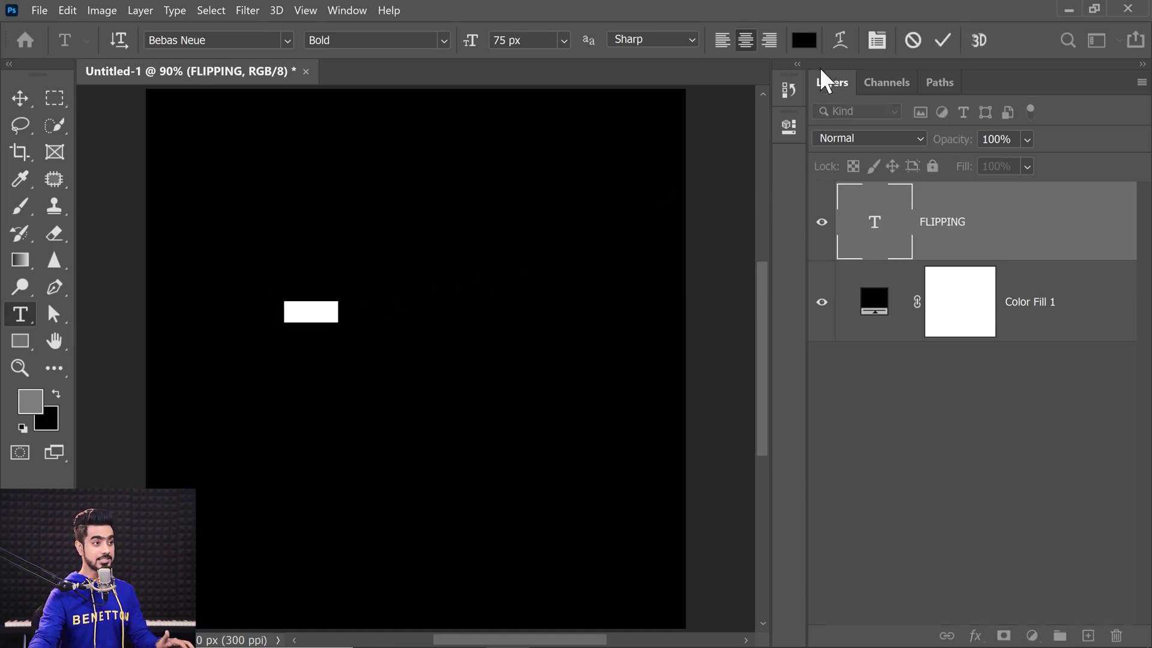
Color the FLIPPING text white and set its font to Gilroy ExtraBold.
click(805, 42)
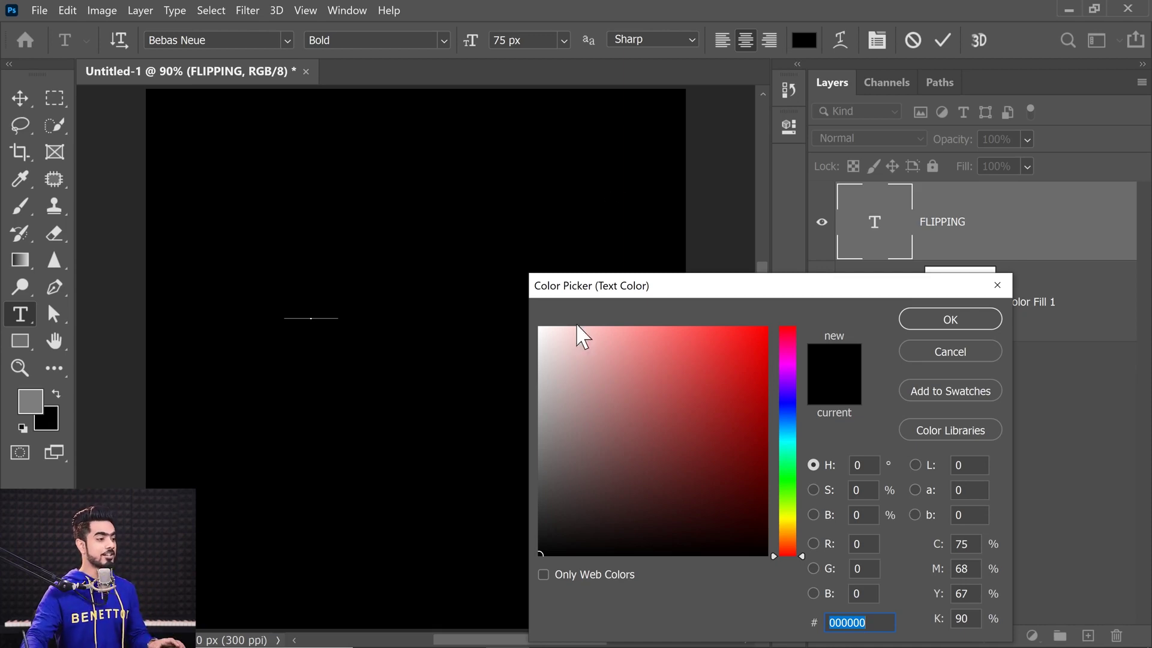
drag(581, 334, 528, 306)
click(951, 319)
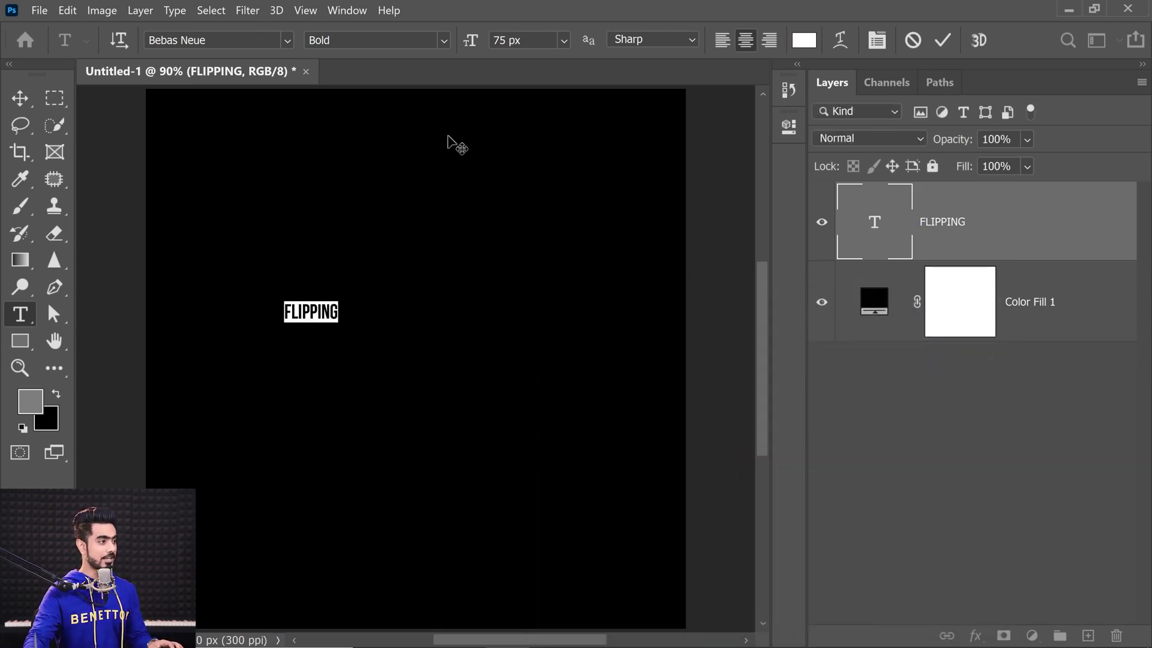
drag(150, 40, 201, 40)
text(Gilroy)
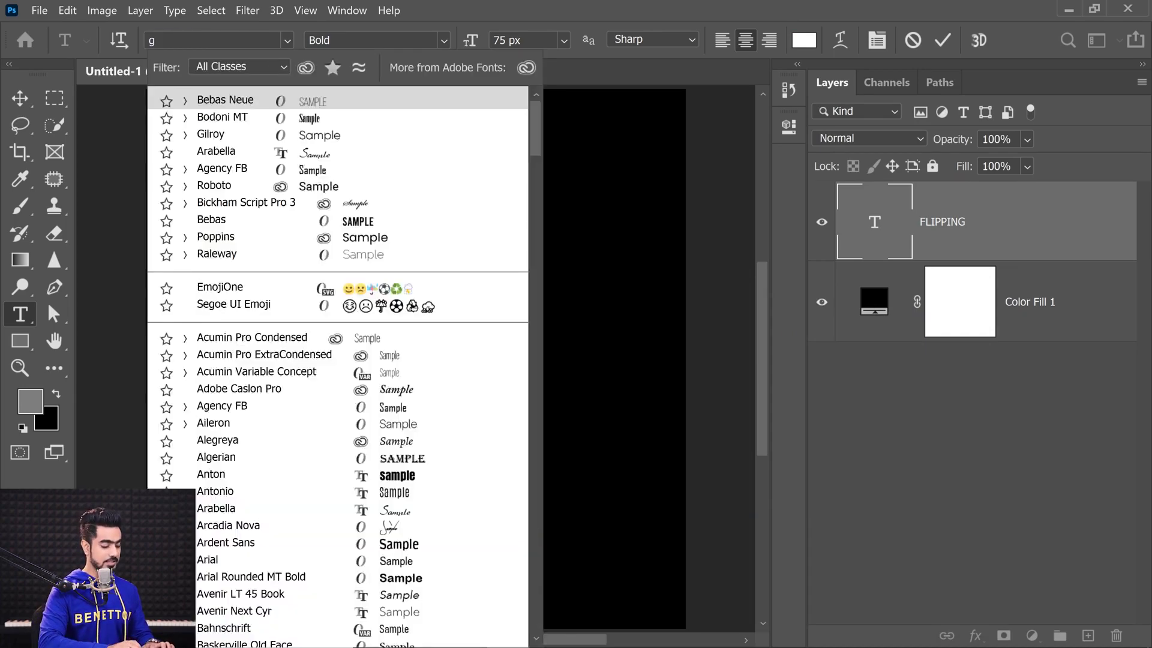
click(235, 254)
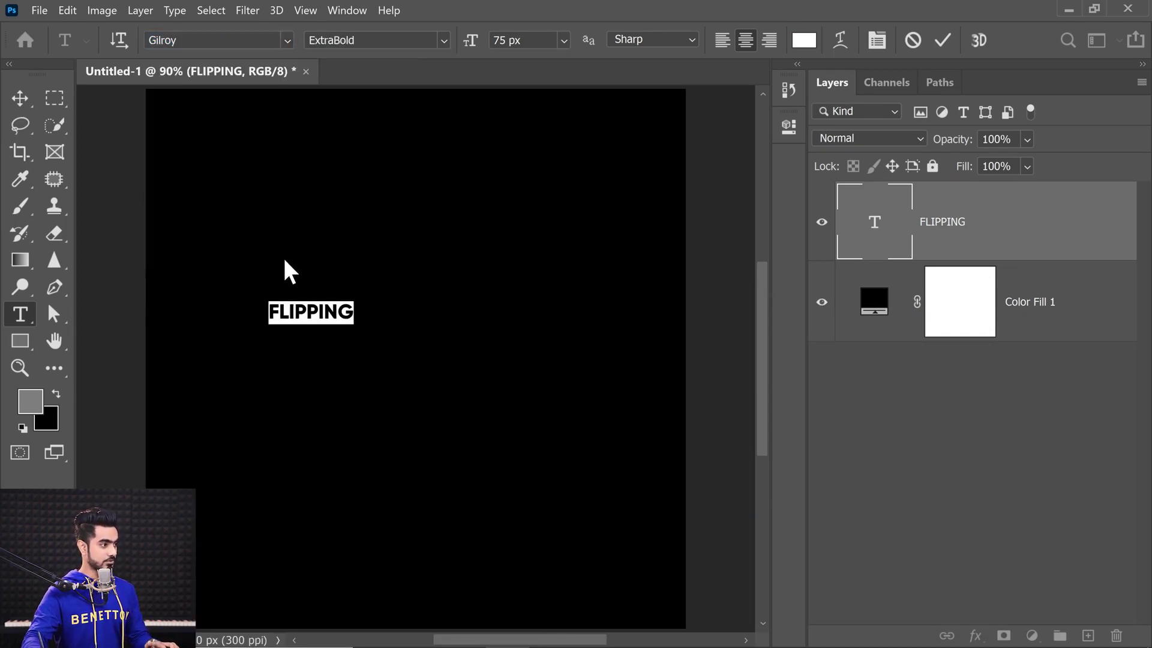
Enlarge the FLIPPING text with Free Transform and center it horizontally, slightly above the middle of the canvas.
click(18, 100)
key(ctrl+t)
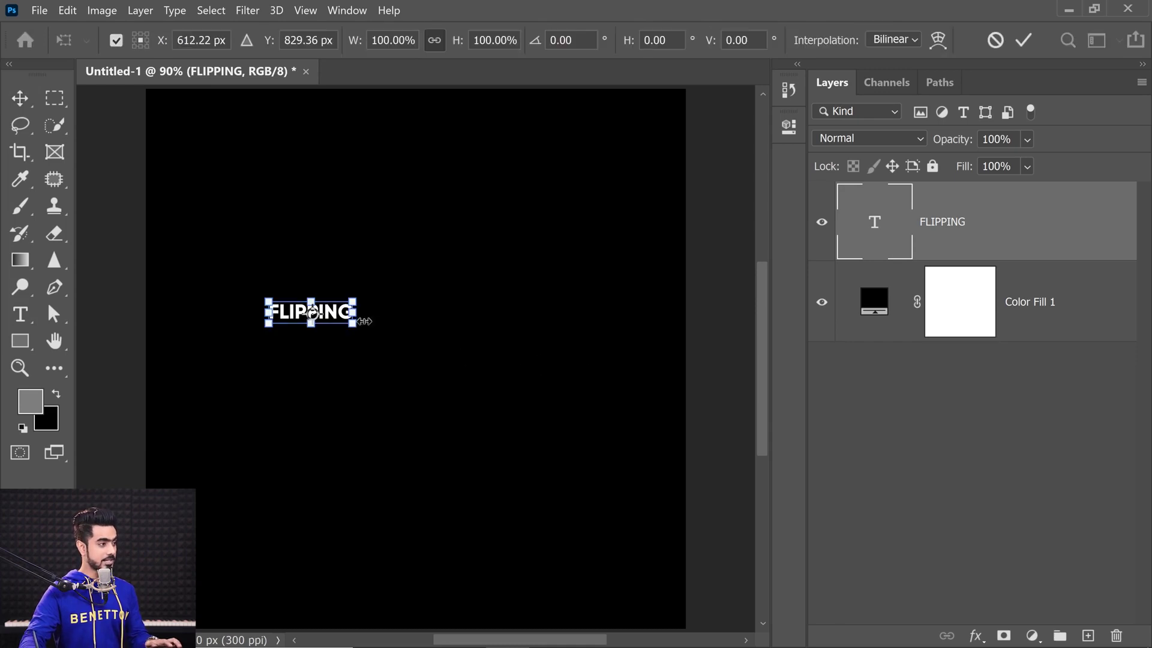
drag(355, 329, 524, 367)
mouse_move(448, 337)
mouse_down()
mouse_move(477, 342)
mouse_move(461, 327)
mouse_up()
key(Return)
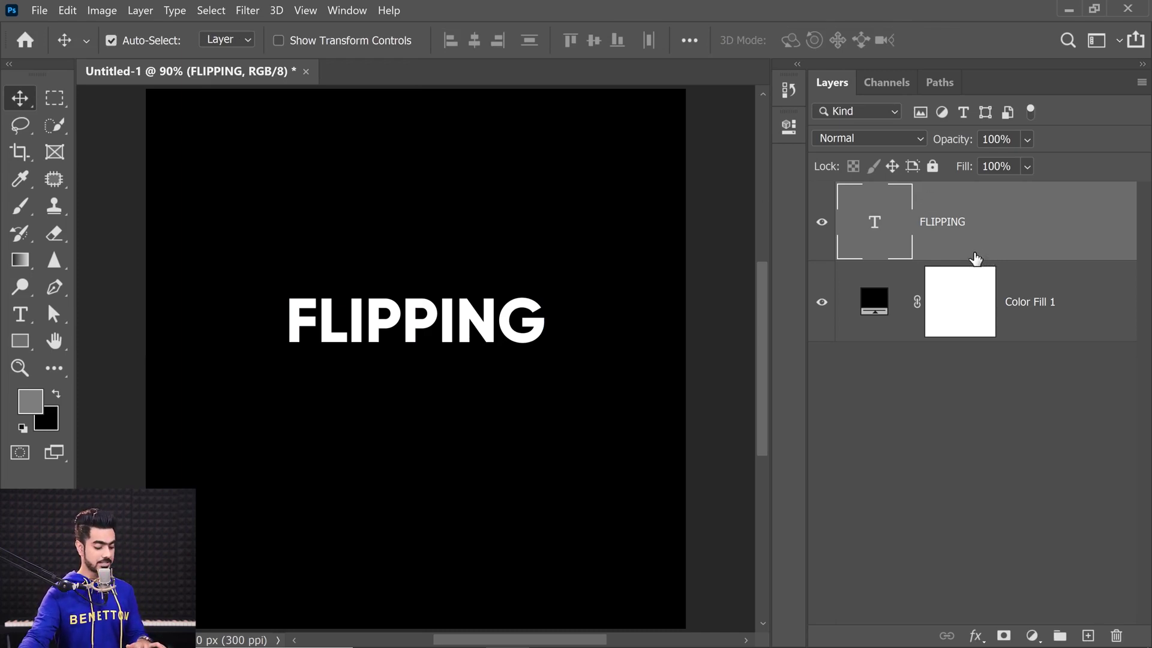
Duplicate the FLIPPING text layer, rotate the copy 180° and place it directly below the original.
key(ctrl+j)
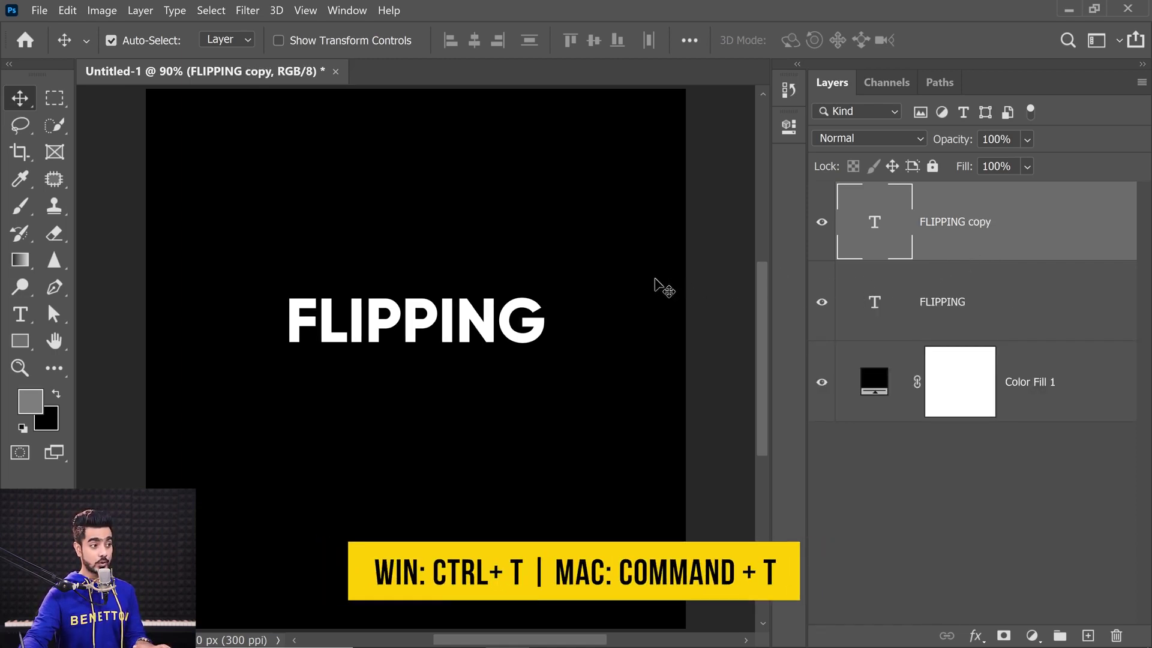
key(ctrl+t)
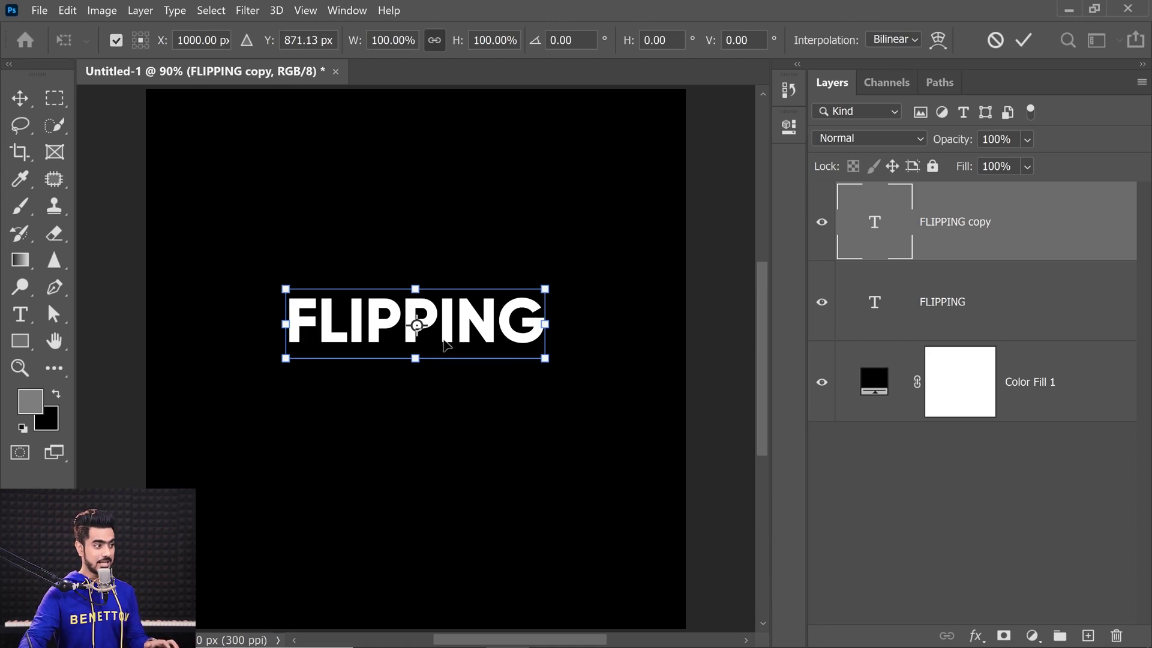
drag(573, 265, 624, 254)
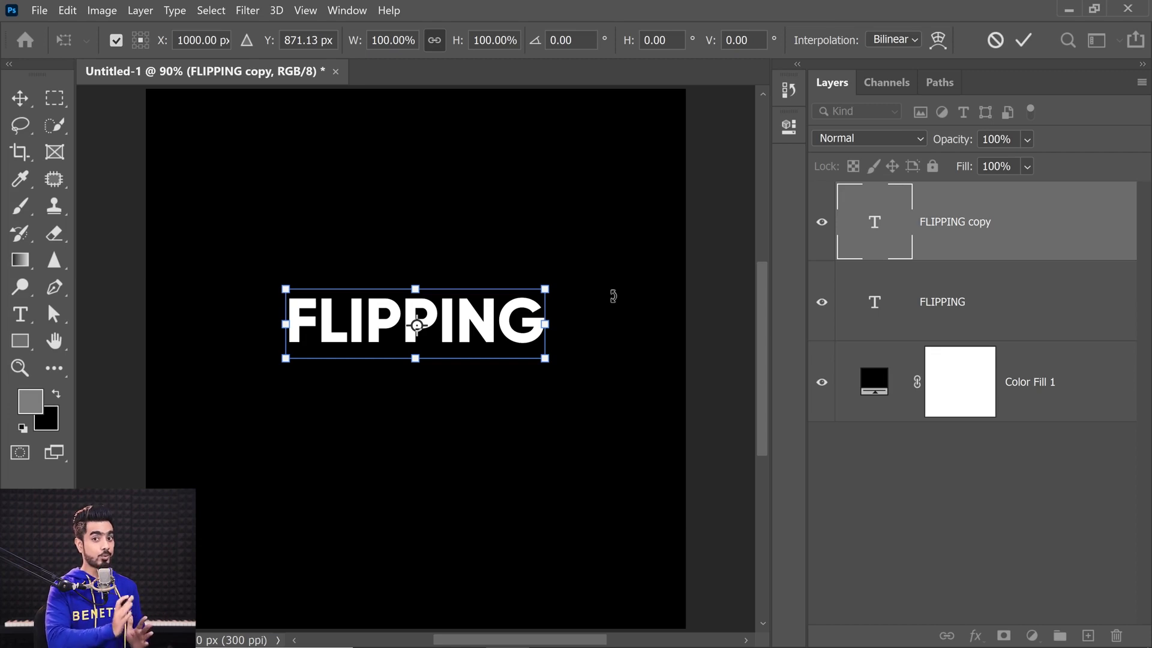
drag(474, 307, 472, 442)
drag(565, 394, 454, 562)
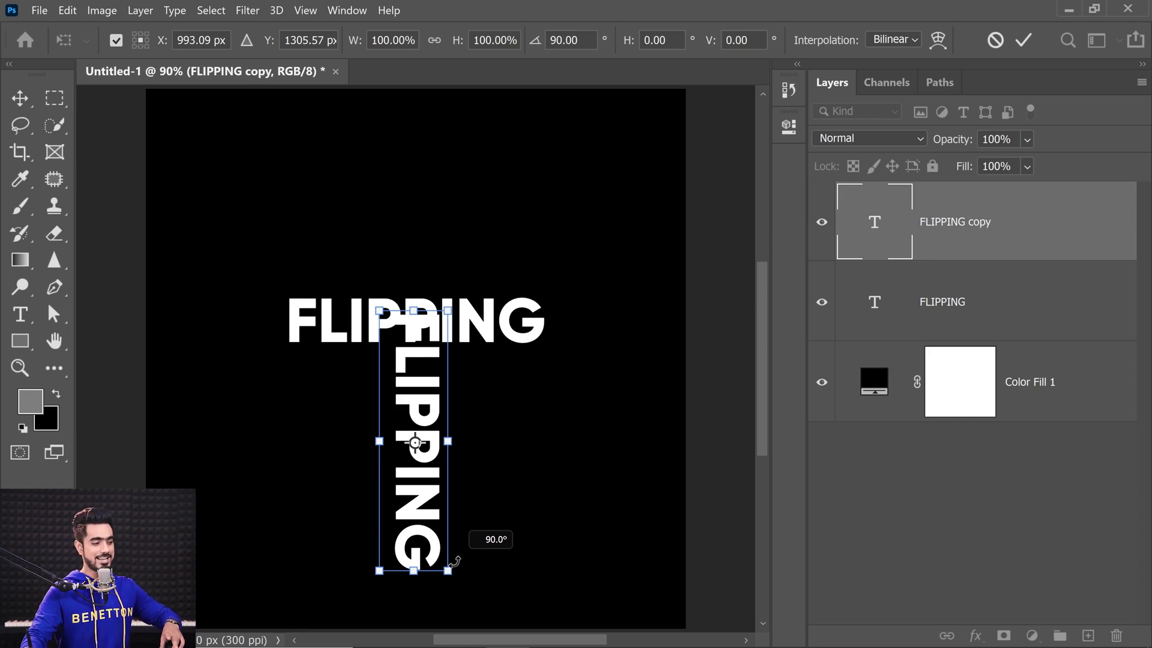
drag(455, 563, 461, 559)
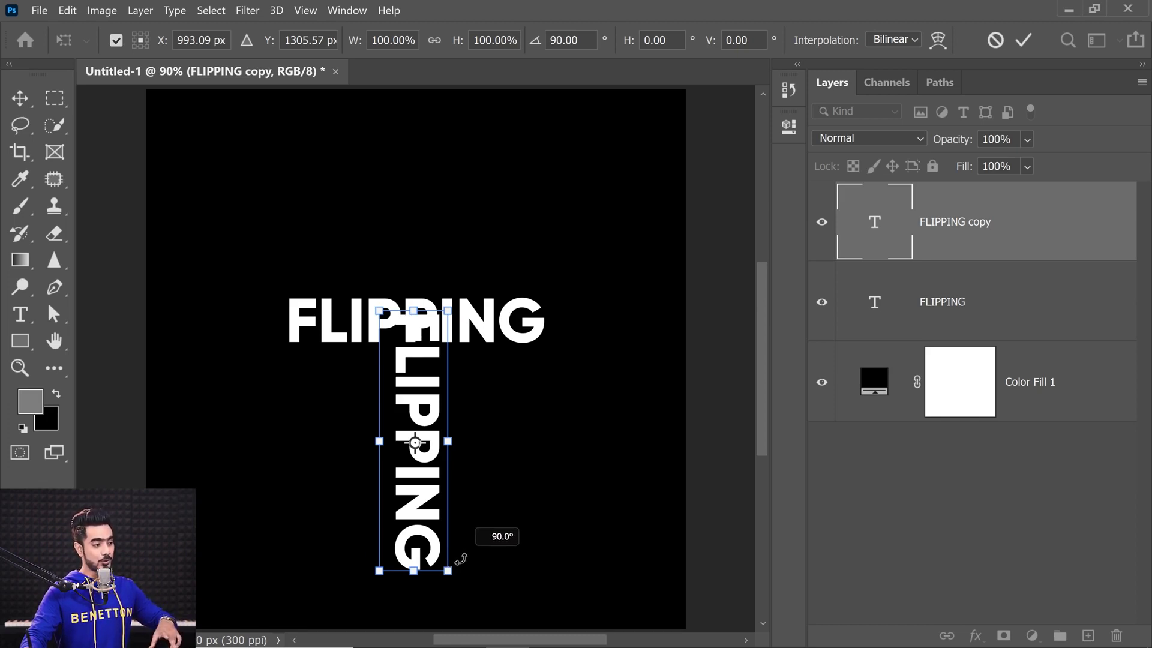
drag(461, 559, 309, 458)
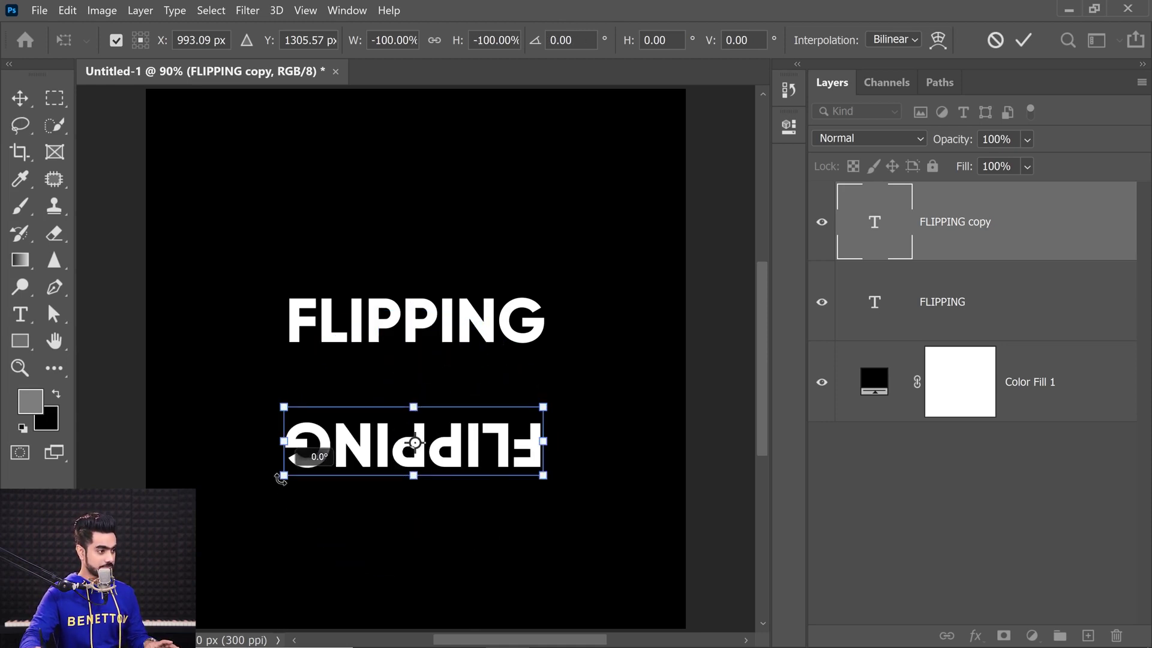
drag(372, 433, 370, 389)
key(Return)
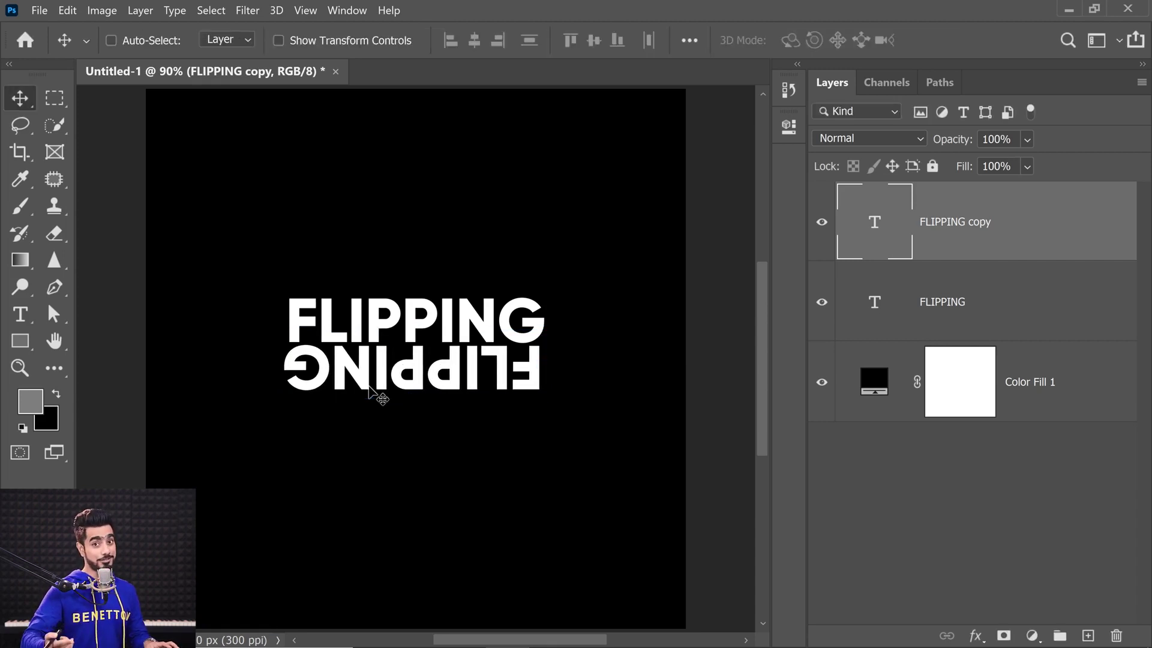
Try flipping the rotated copy horizontally and aligning it under the original, and undo back to the single FLIPPING layer.
key(ctrl+t)
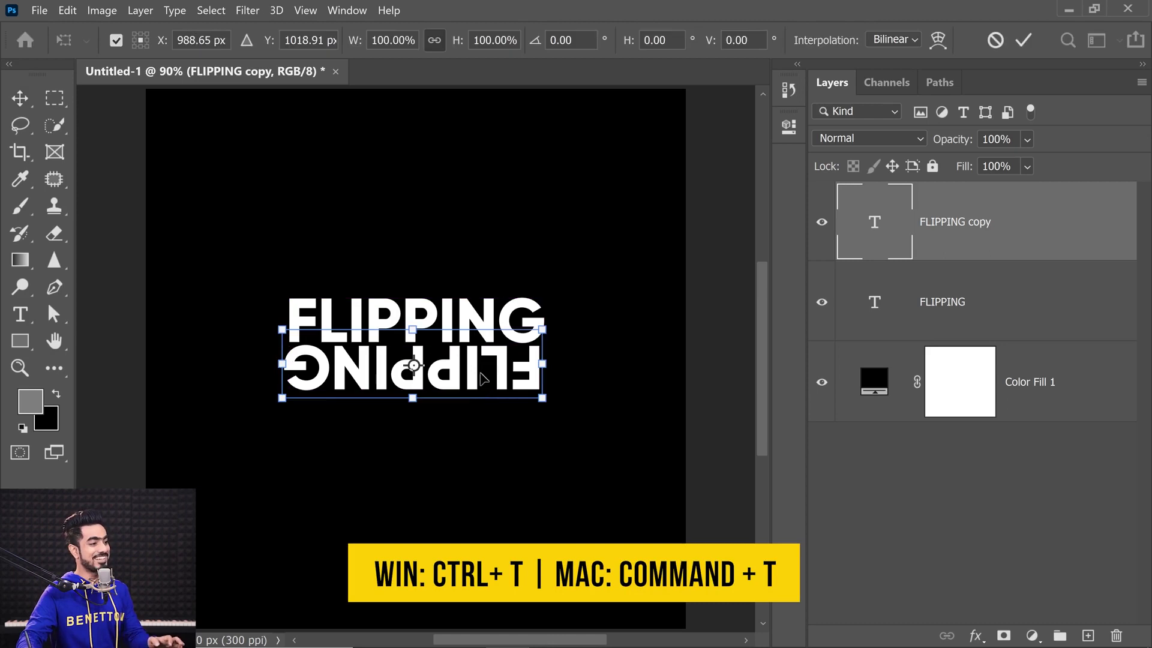
right_click(491, 377)
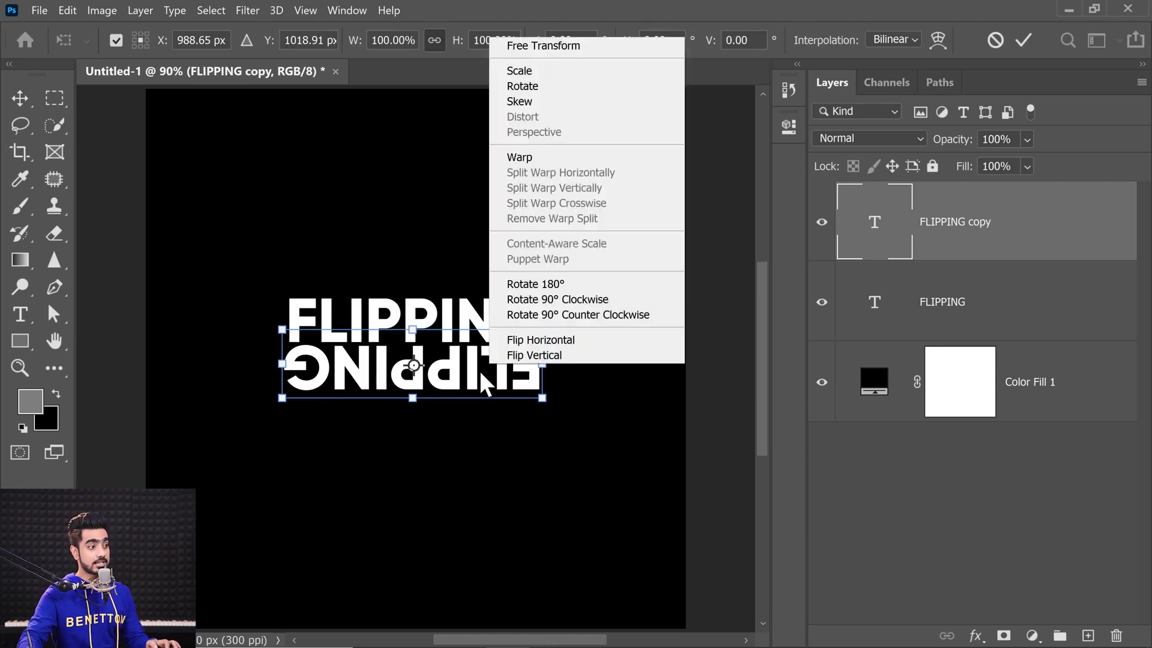
click(525, 342)
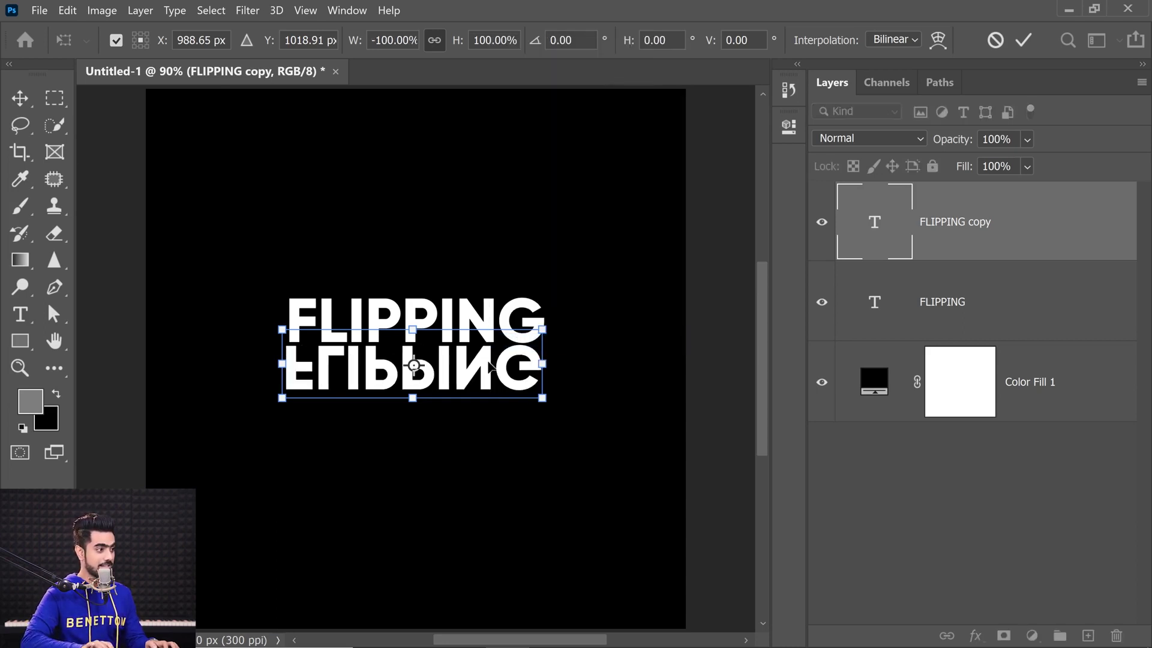
drag(490, 361, 493, 362)
key(Return)
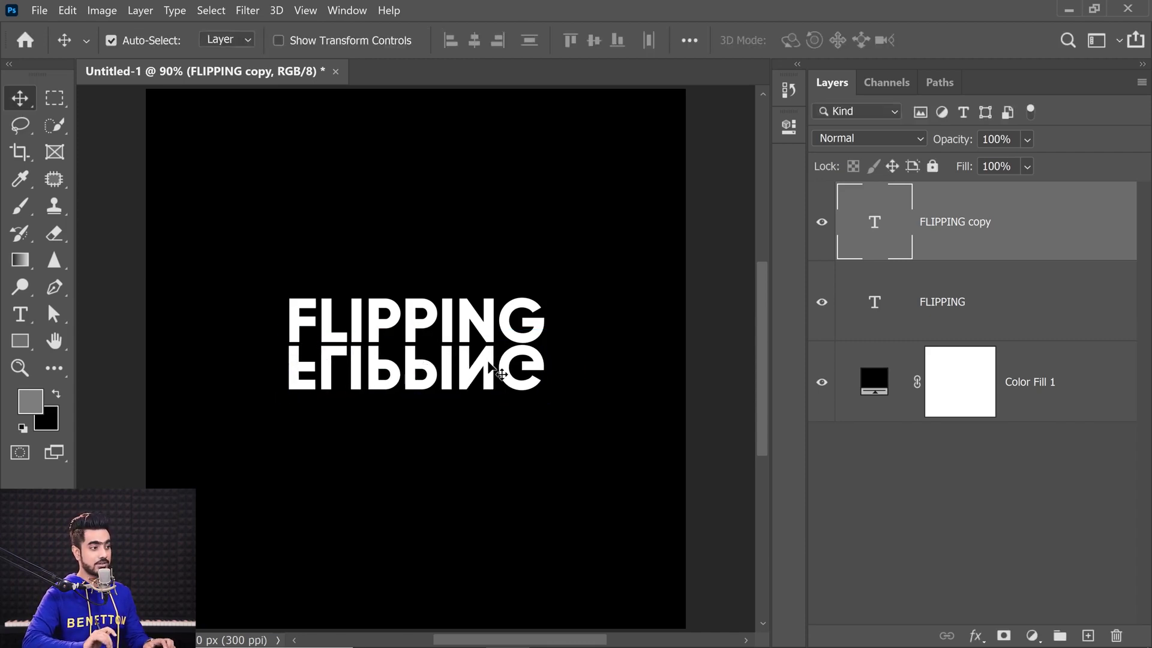
key(ctrl+z)
key(ctrl+z)
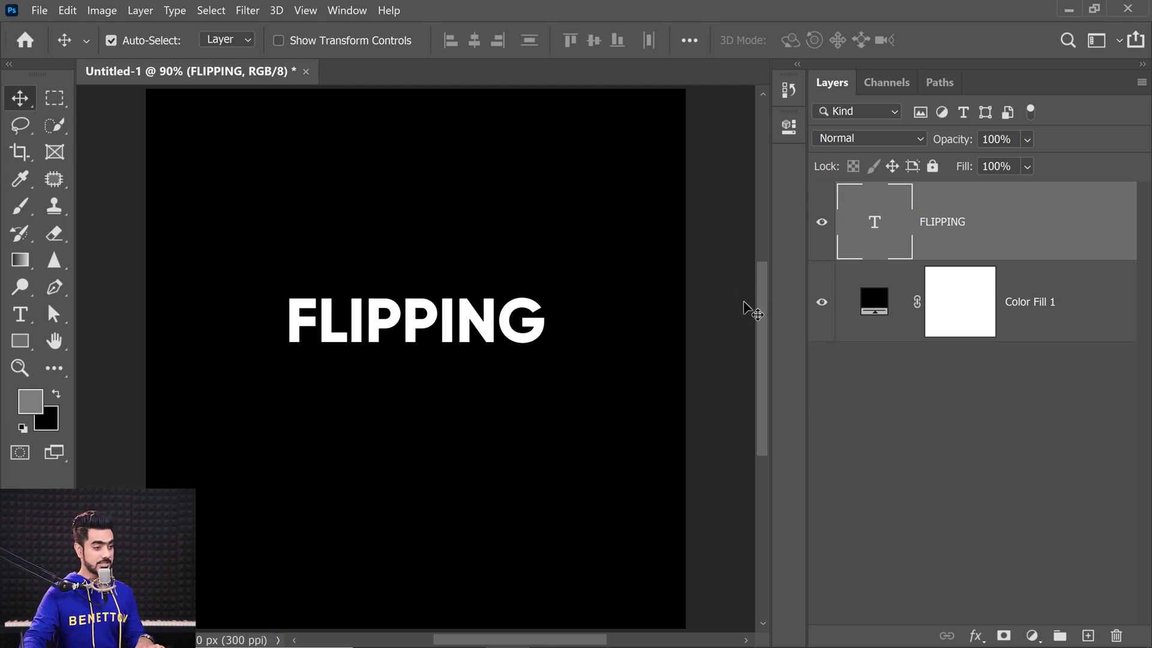
Duplicate the FLIPPING text layer, flip the copy vertically and place it directly below the original as a reflection.
key(ctrl+j)
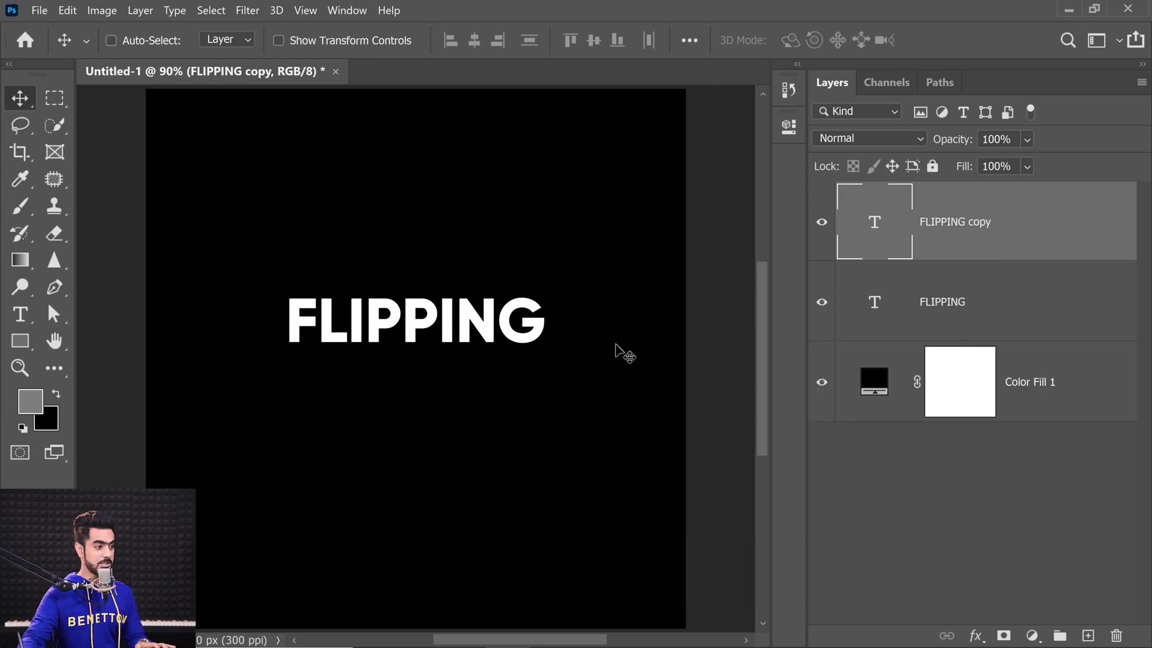
drag(438, 336, 430, 333)
key(ctrl+t)
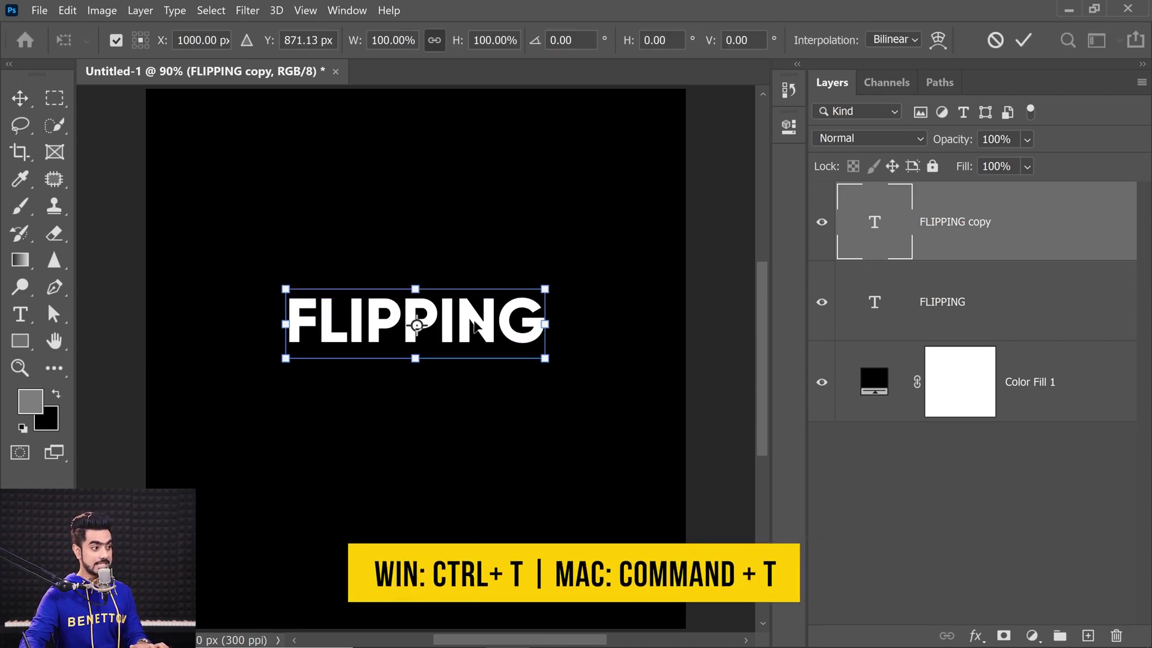
right_click(474, 327)
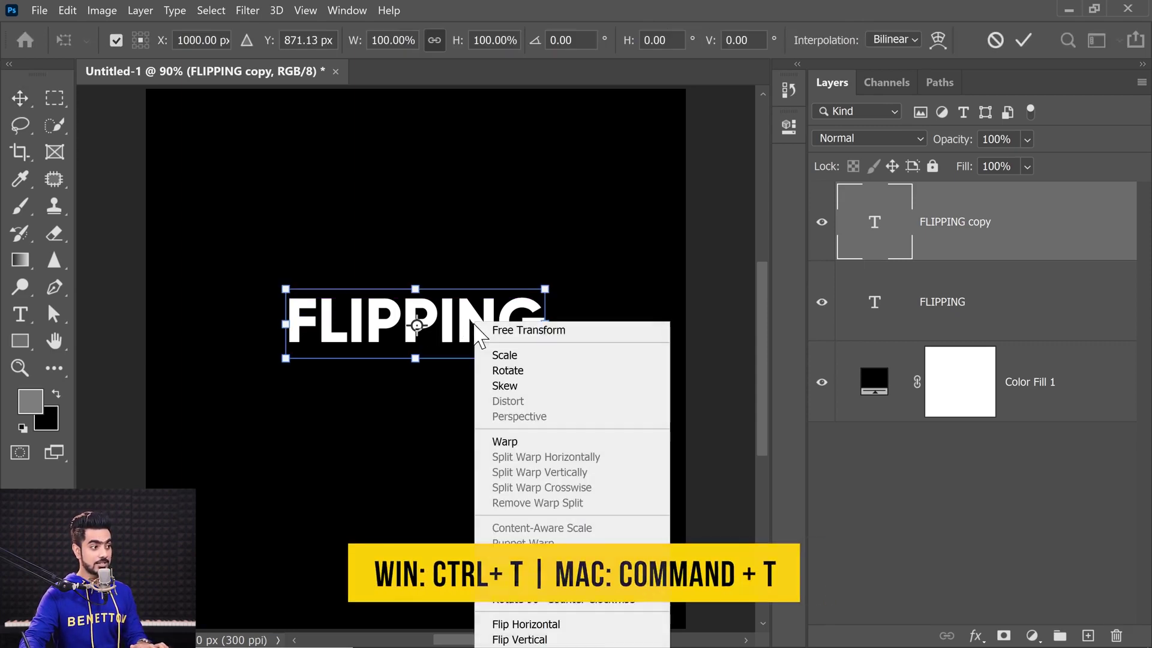
click(537, 639)
drag(426, 309, 448, 359)
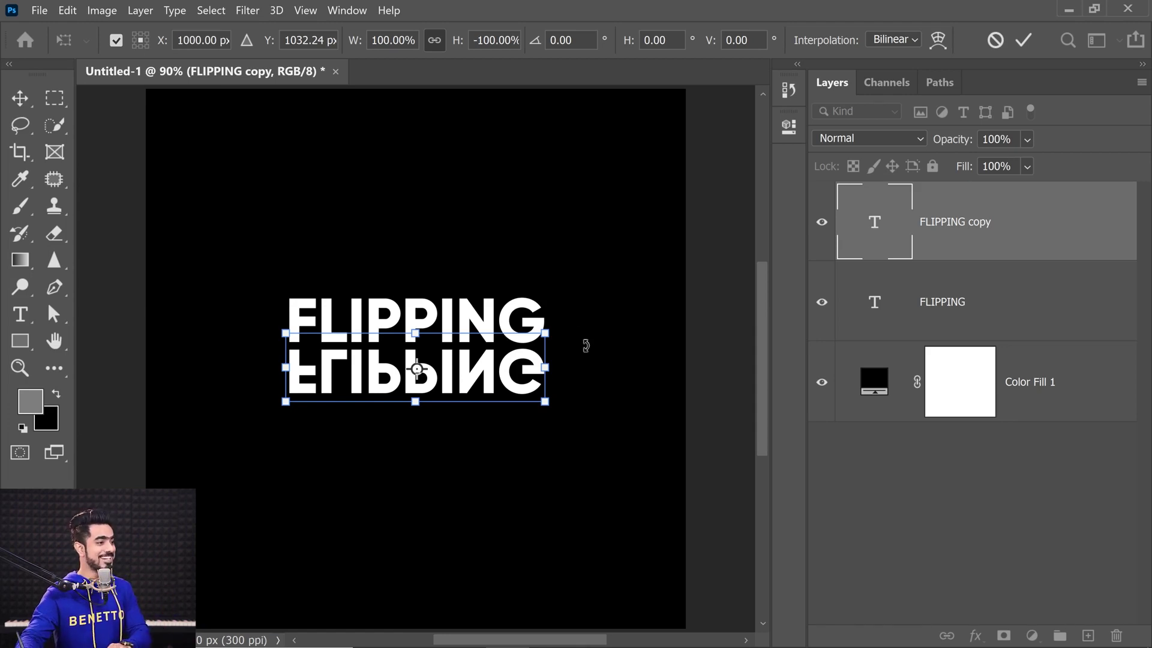
drag(542, 369, 530, 368)
key(Return)
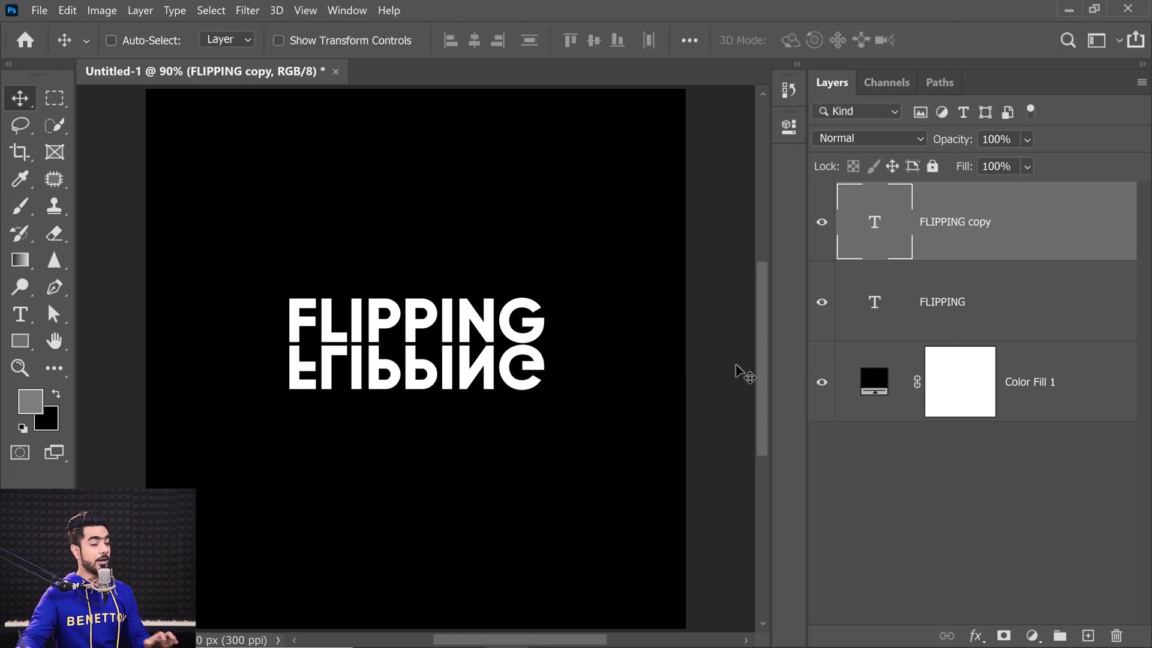
Add a layer mask to the flipped FLIPPING copy and fade the reflection downward with a black-to-white linear gradient.
click(1004, 635)
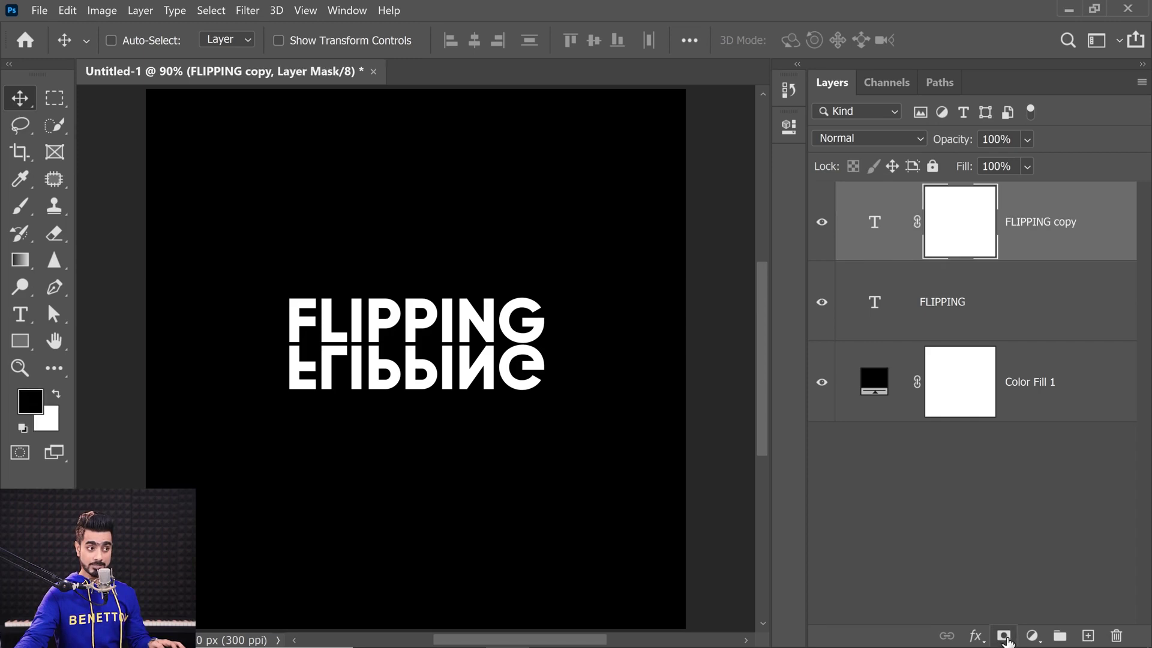
click(23, 264)
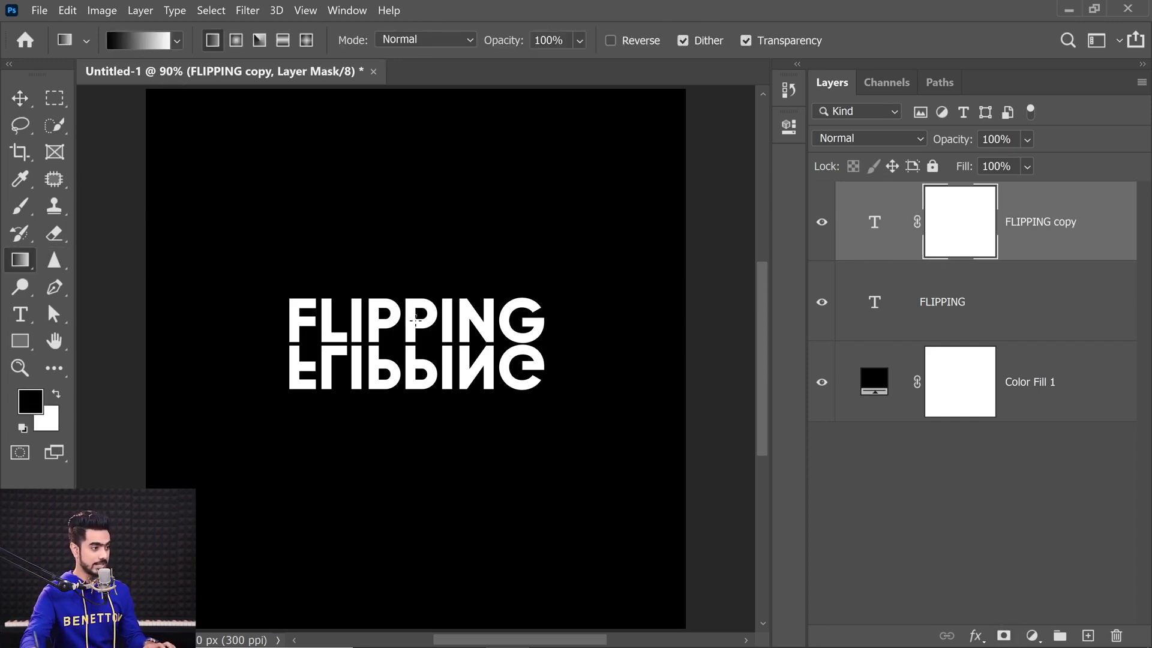
drag(422, 301, 424, 360)
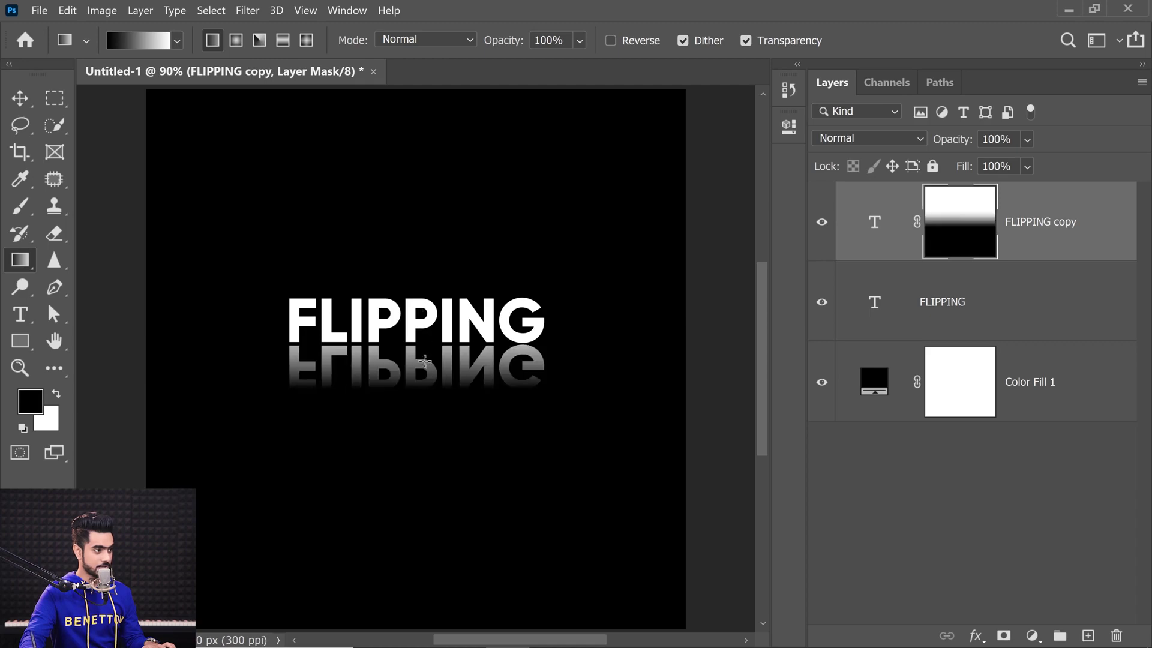
key(ctrl+z)
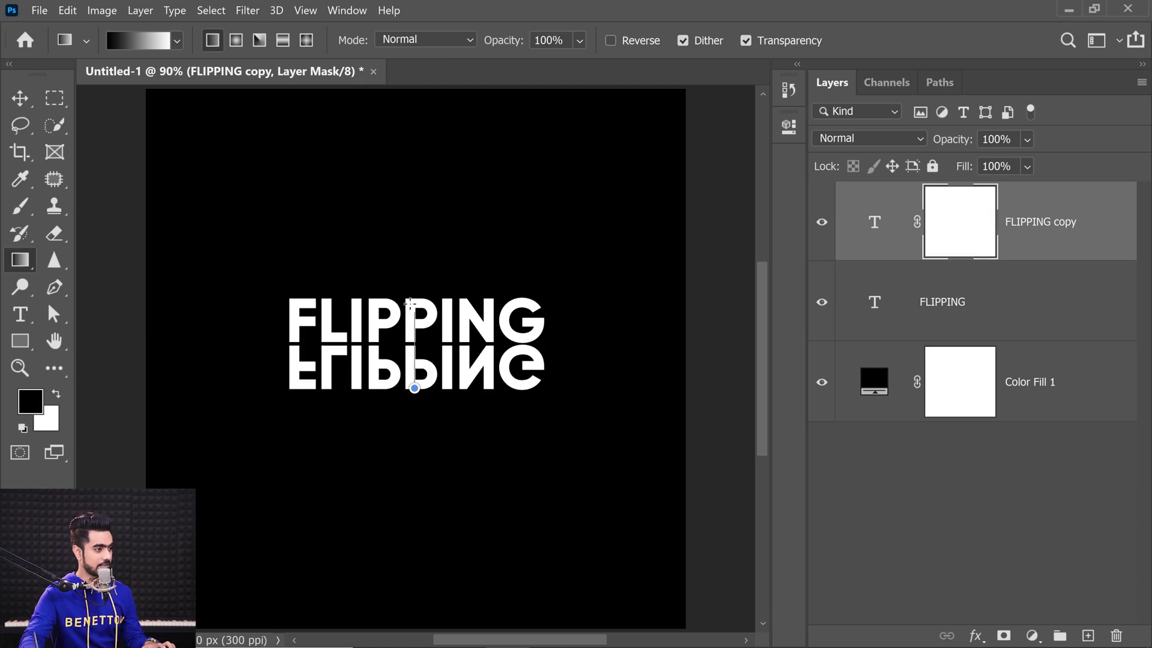
drag(411, 302, 416, 234)
key(ctrl+z)
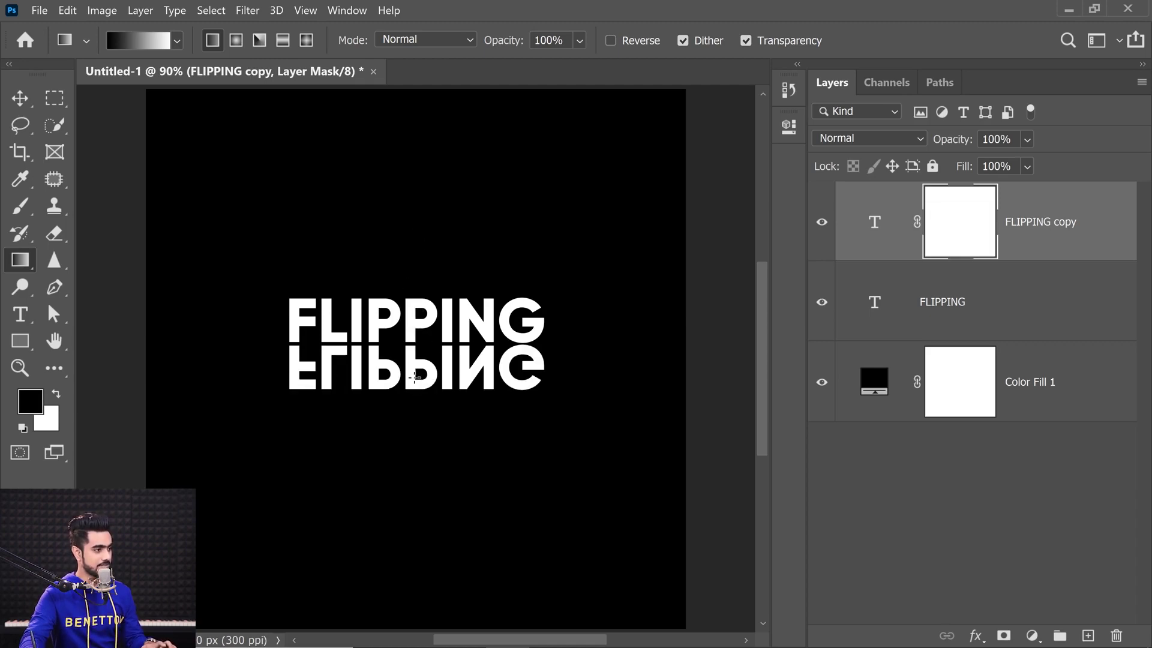
drag(412, 295, 439, 197)
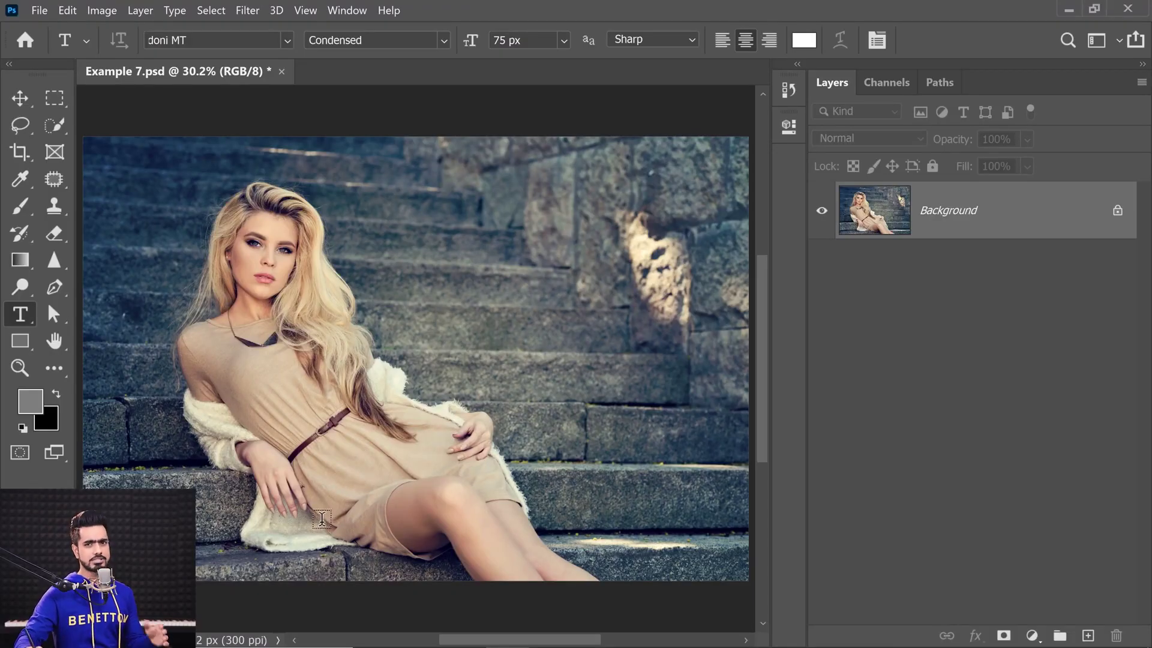
Add the text THE ADALYNE SERIES over the woman's hand in the Example 7.psd photo.
click(283, 454)
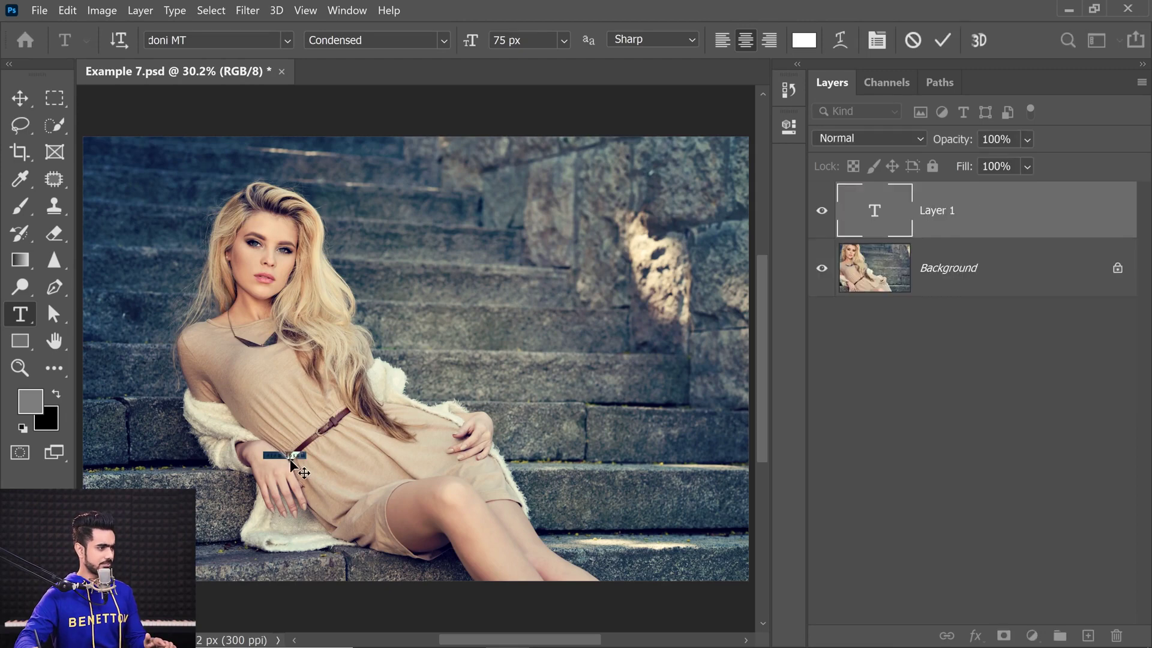
key(BackSpace)
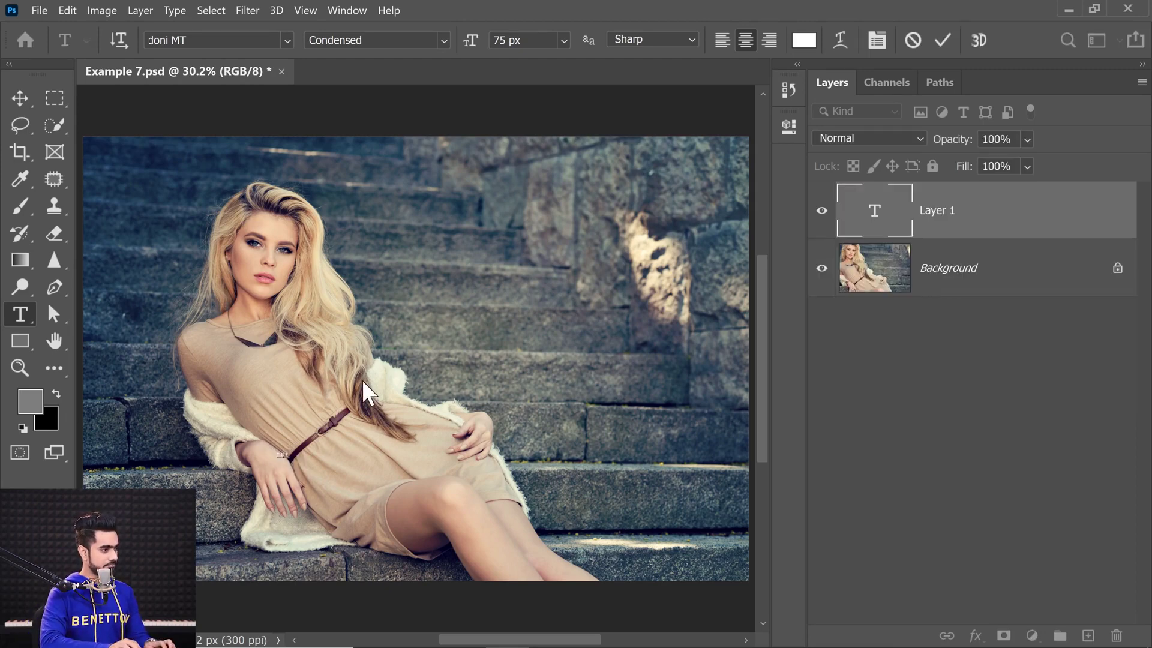
text(THE REAL)
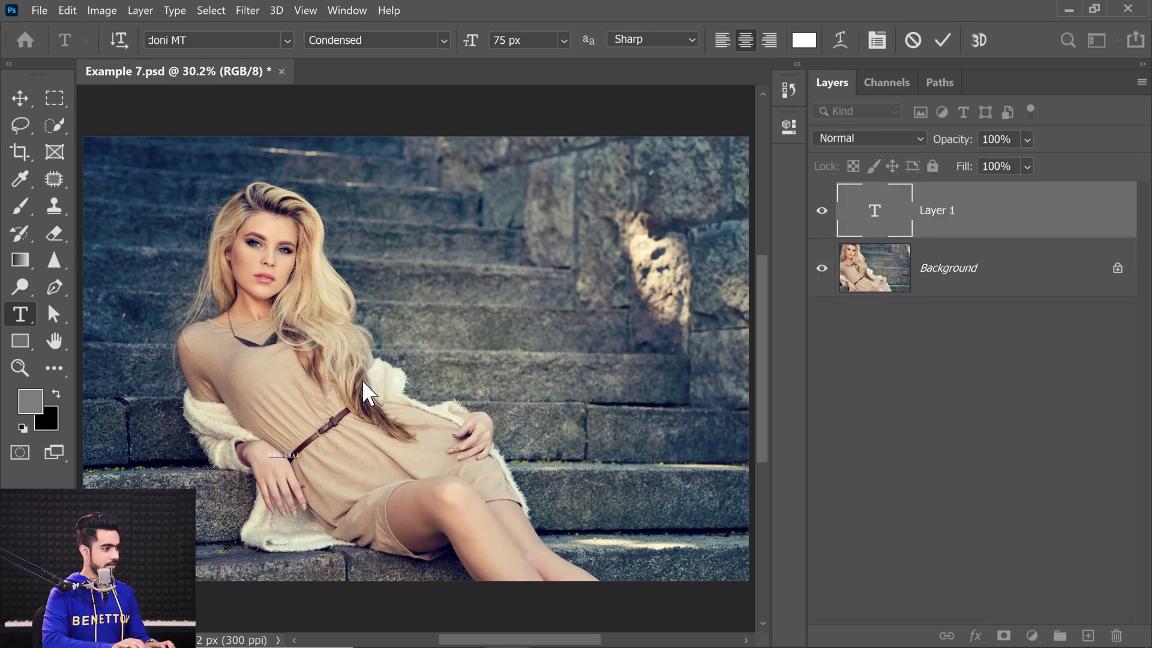
text(ING SEA)
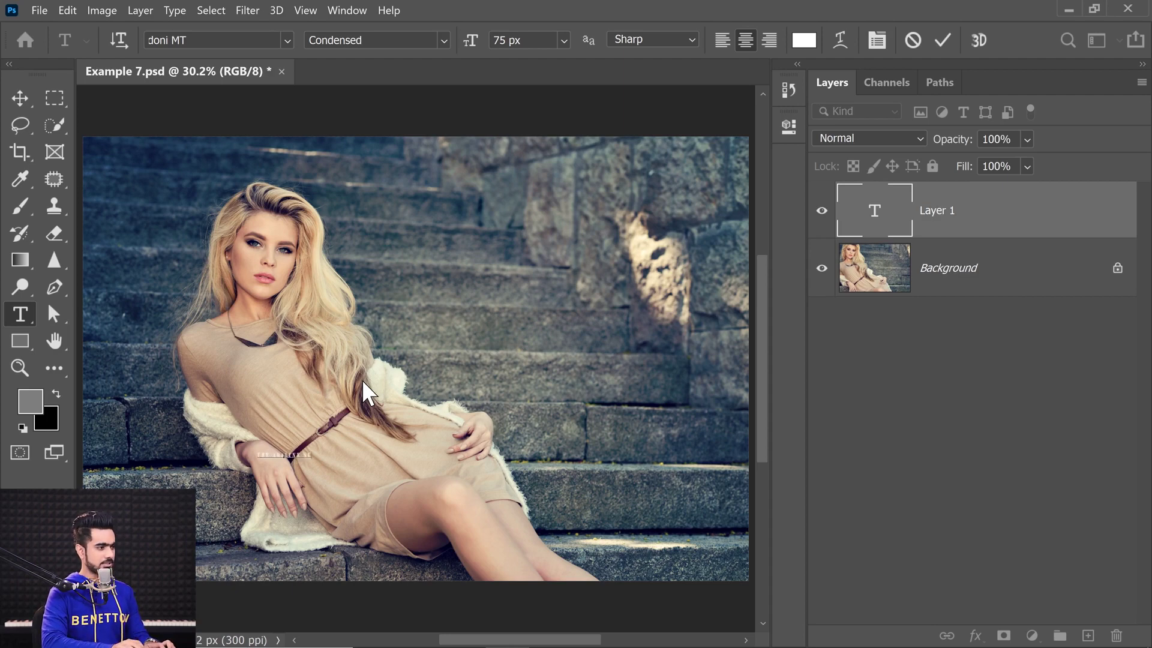
text(L)
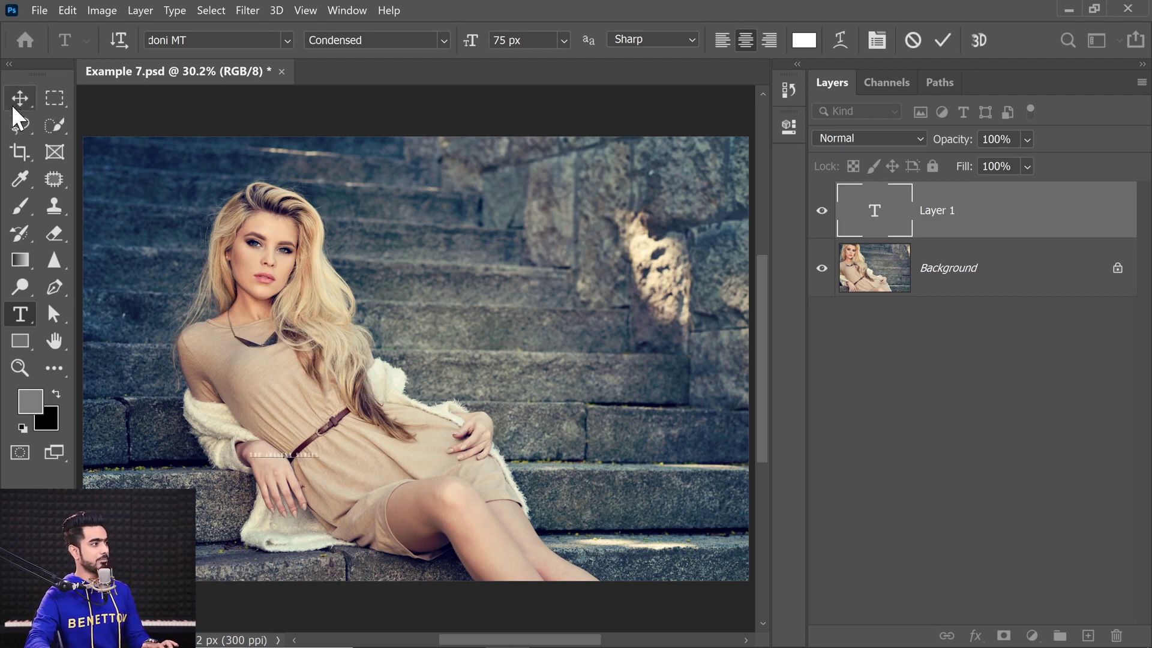
click(19, 98)
Enlarge the THE ADALYNE SERIES text with Free Transform until it spans well over half the photo's width.
key(ctrl+t)
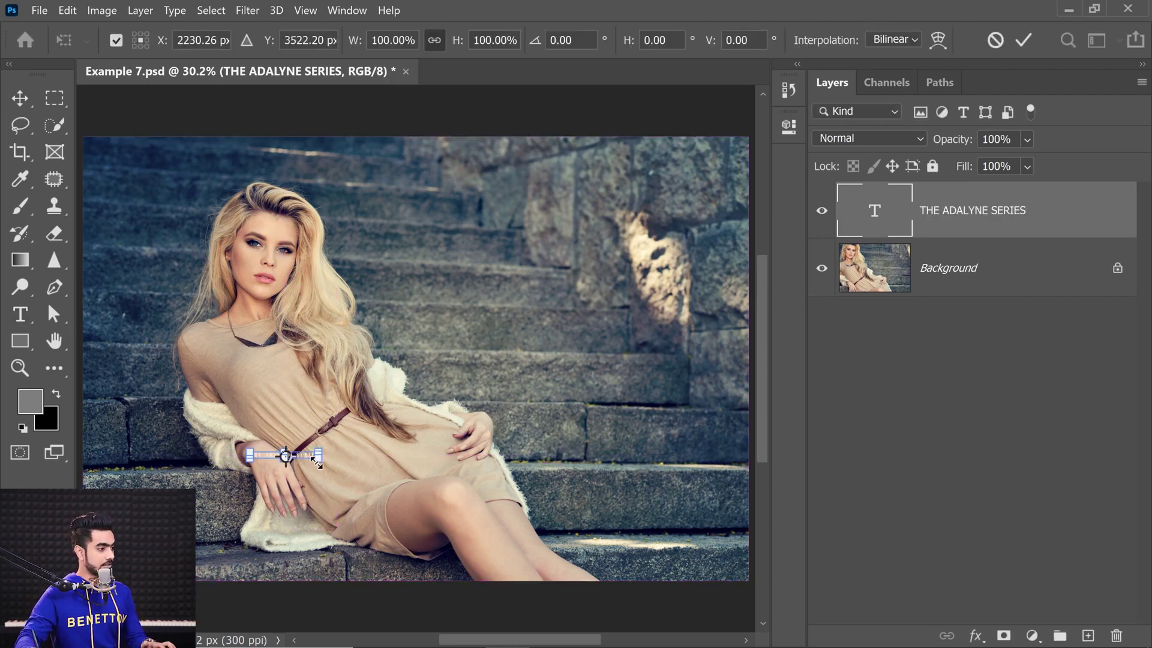
drag(316, 461, 681, 541)
key(Return)
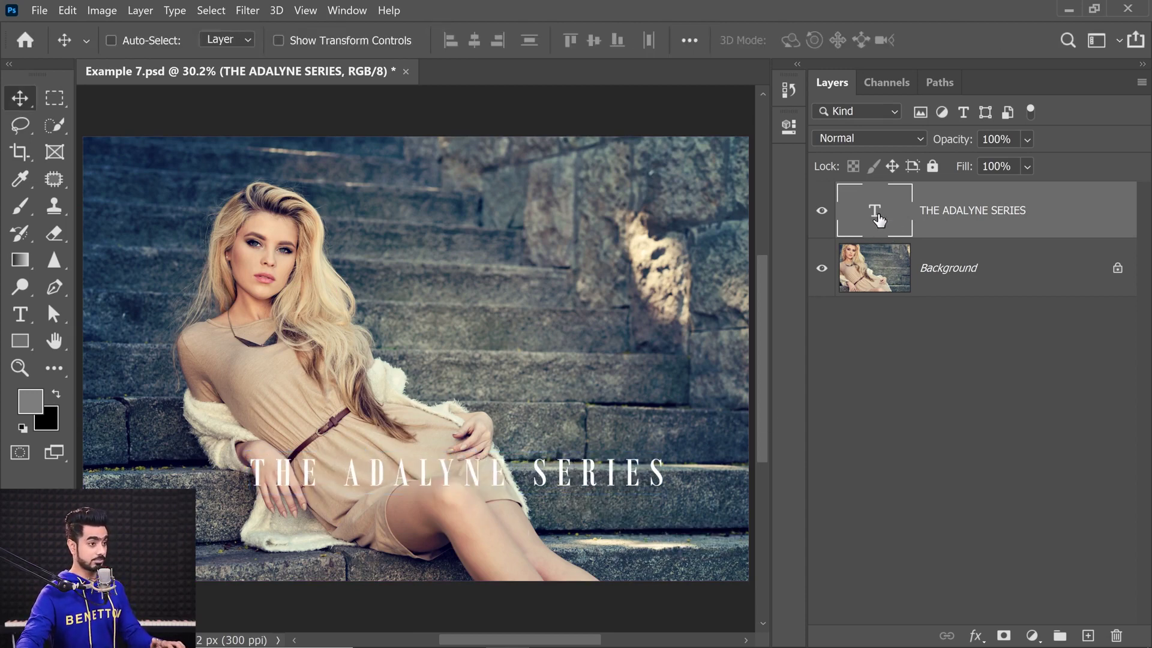
Set the THE ADALYNE SERIES text's font to Bodoni MT and its tracking to 0.
double_click(875, 212)
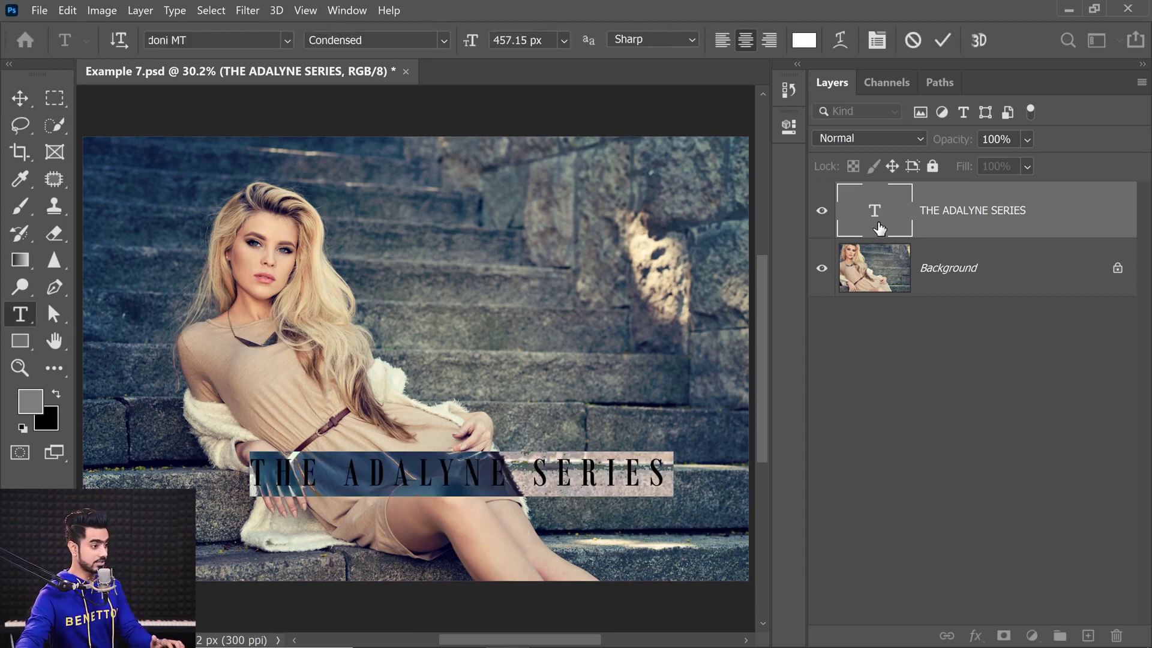
click(287, 40)
click(233, 137)
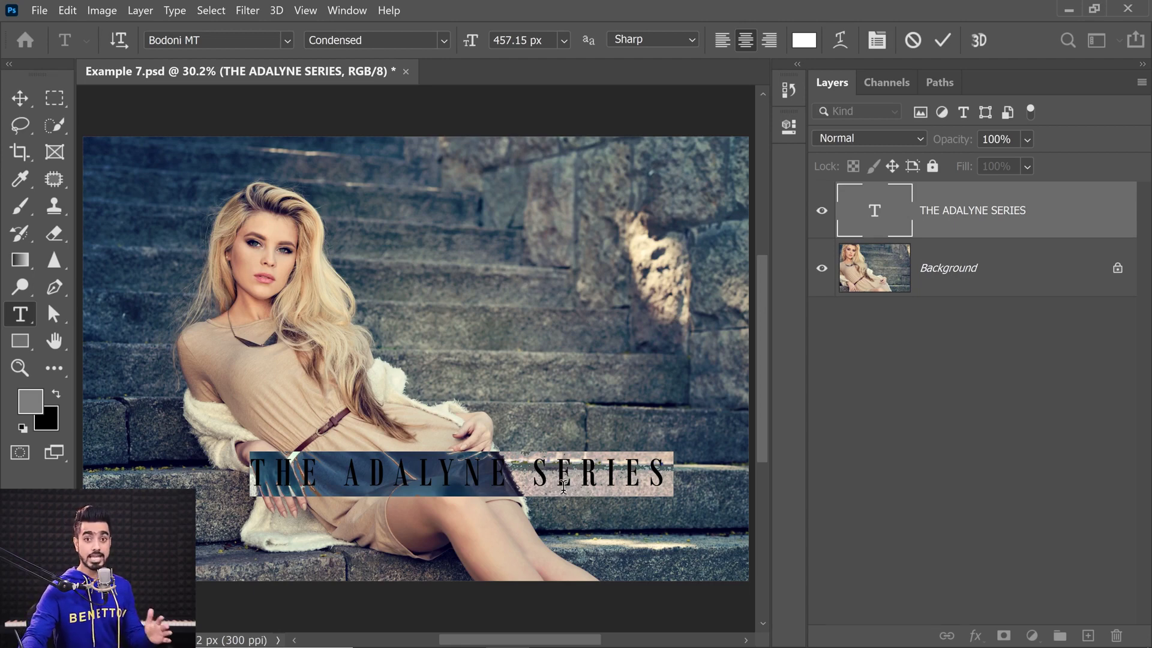
click(878, 40)
click(755, 203)
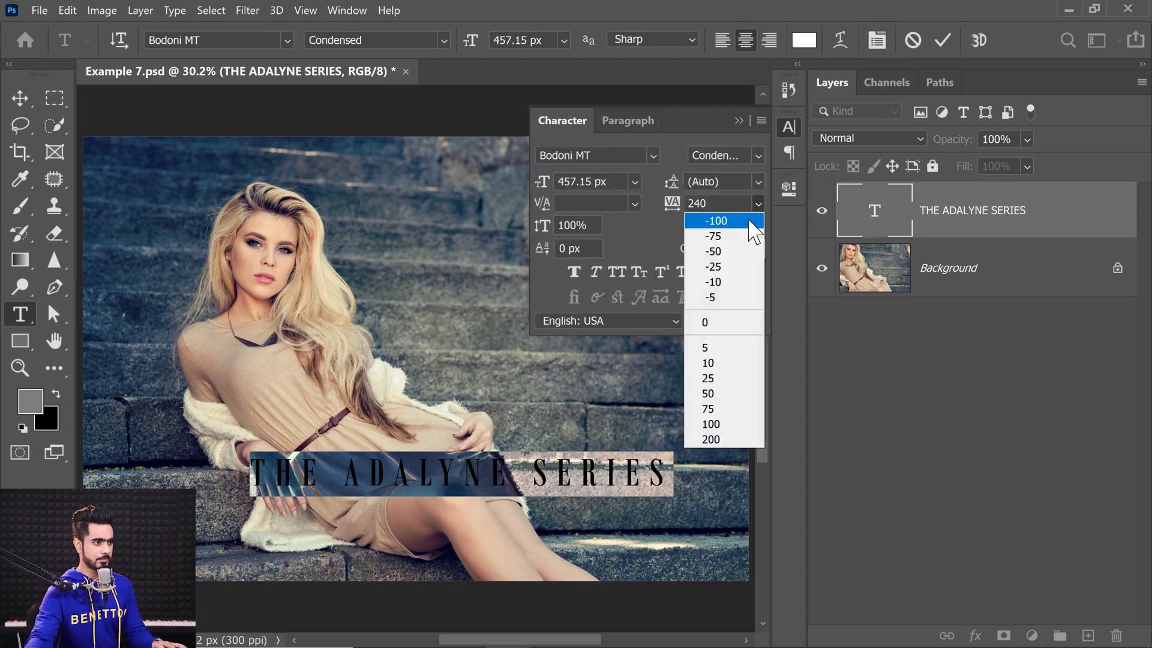
click(720, 320)
click(738, 120)
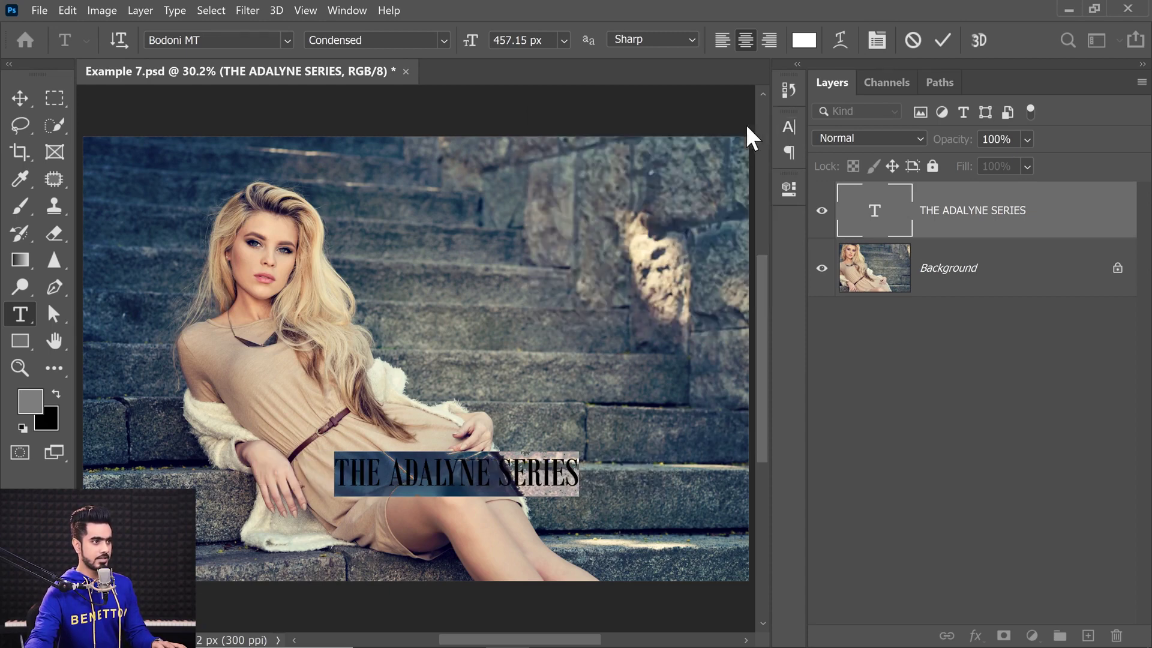
click(880, 40)
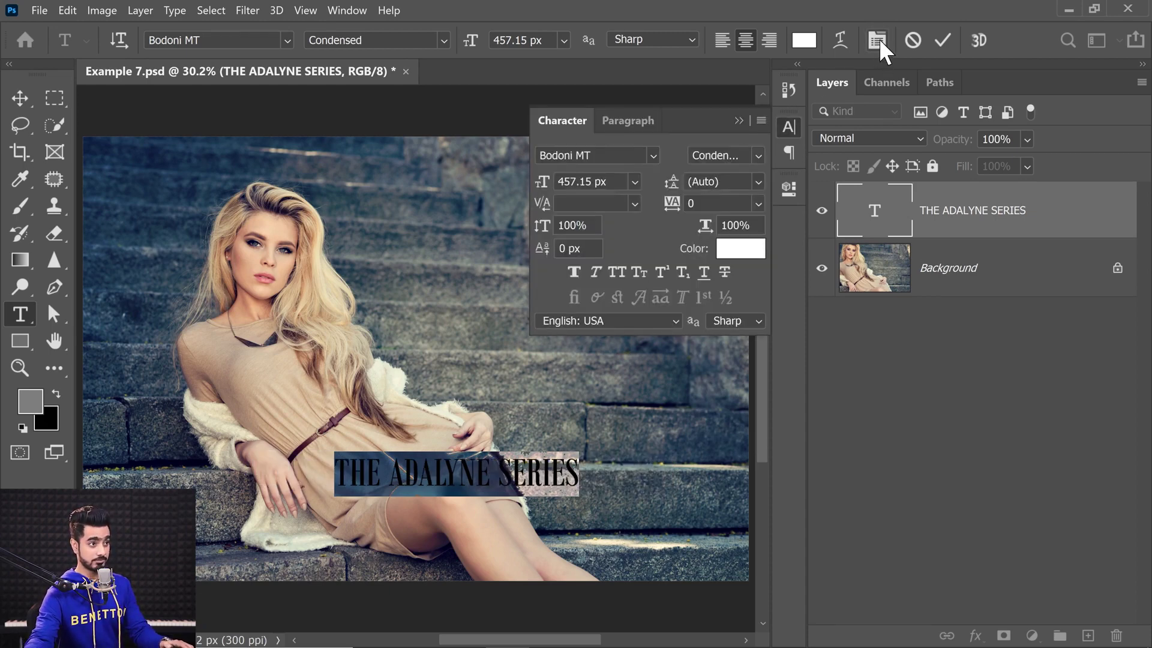
click(878, 41)
click(879, 41)
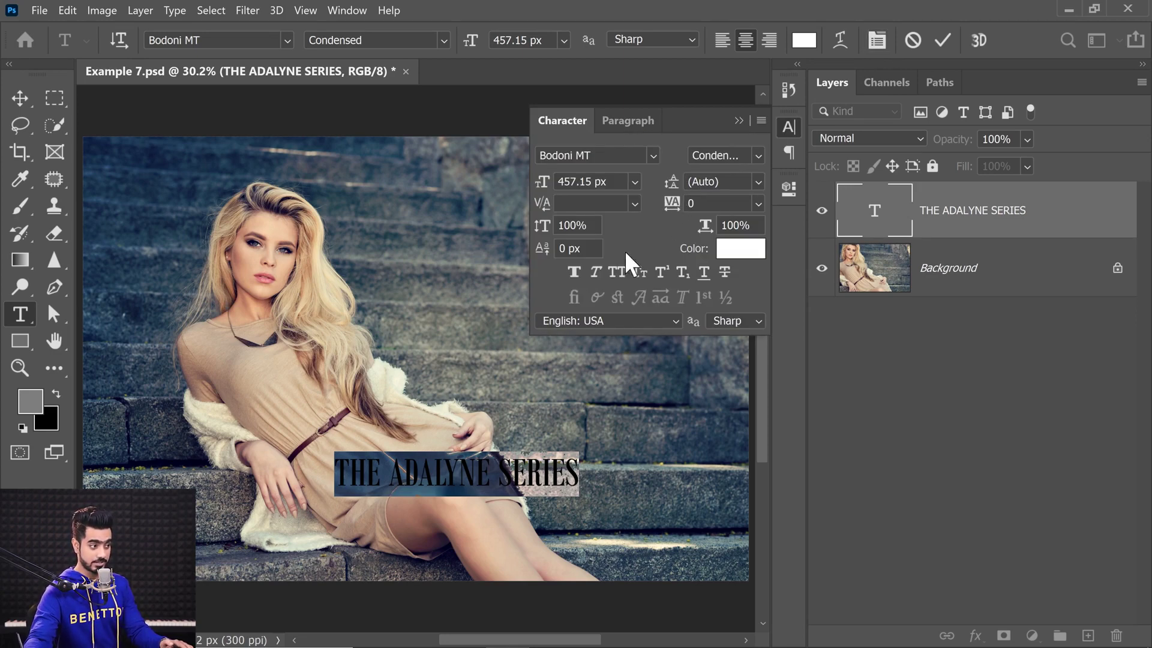
click(751, 111)
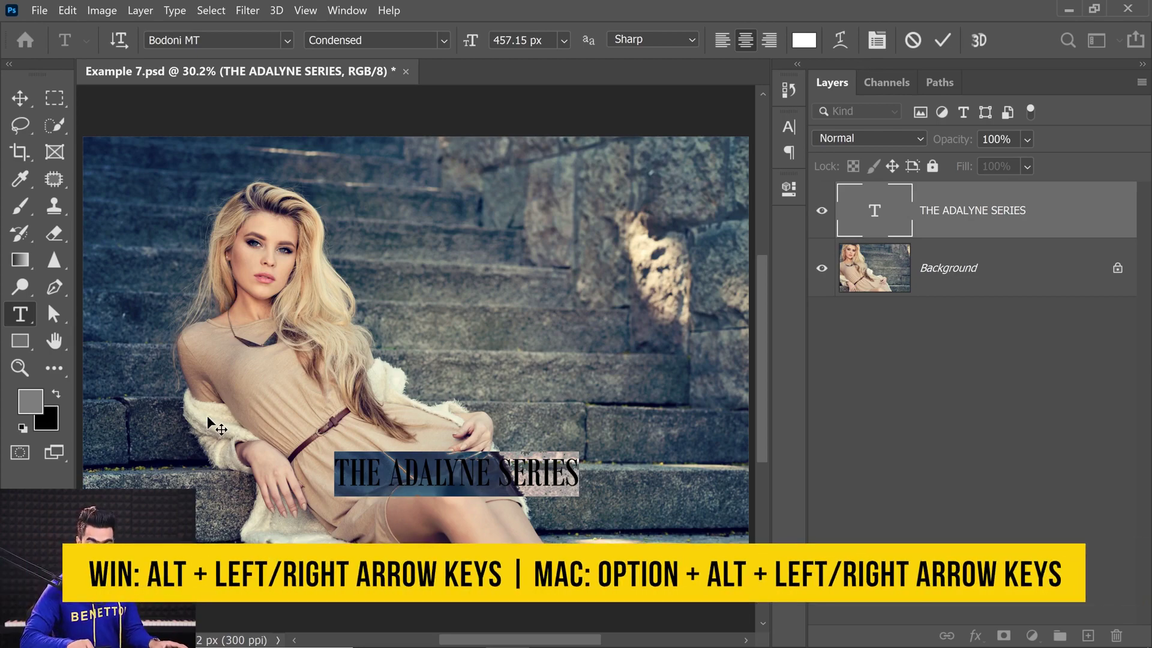
Try widening and narrowing the letter spacing of the selected THE ADALYNE SERIES text.
key(alt+Right)
key(alt+Right)
key(alt+Right)
key(alt+Right)
key(alt+Right)
key(alt+Right)
key(alt+Right)
key(alt+Right)
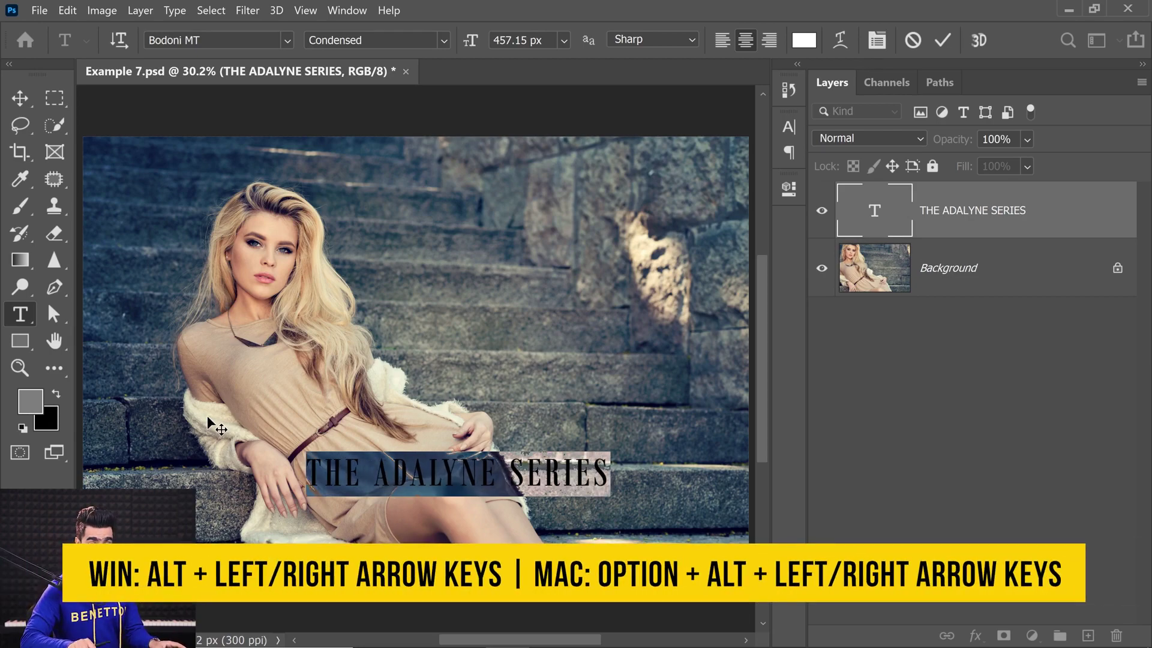
key(alt+Left)
key(alt+Left)
key(alt+Left)
key(alt+Left)
key(alt+Left)
key(alt+Left)
key(alt+Left)
key(alt+Left)
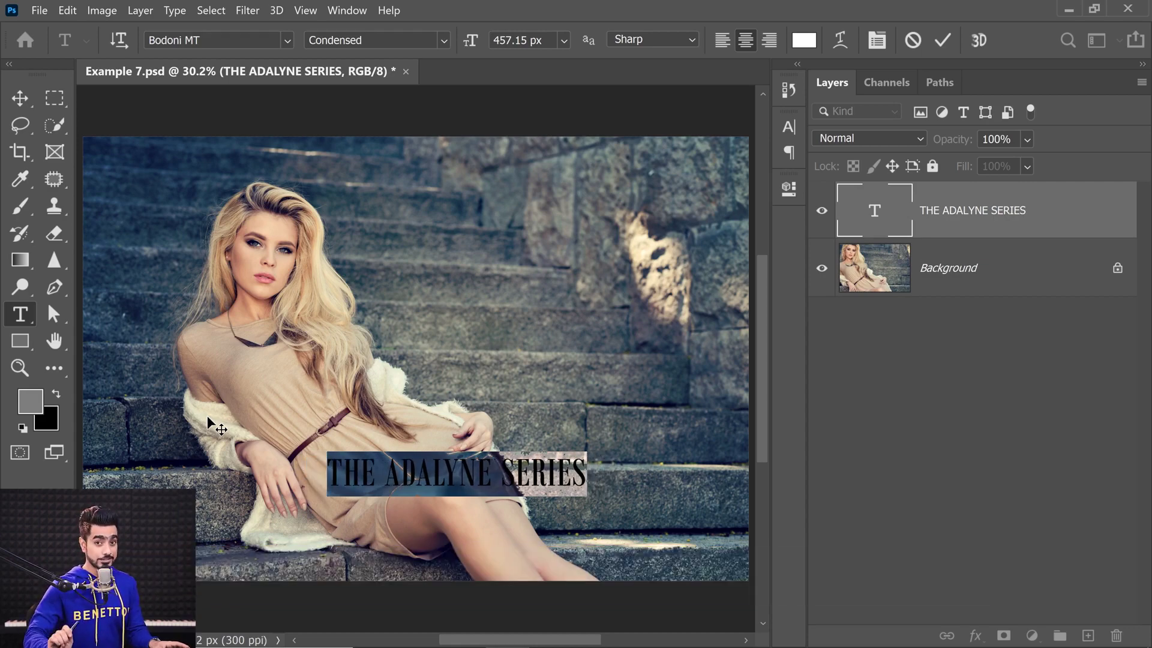
Widen the tracking of THE ADALYNE SERIES until the text spans about 70% of the photo's width, and commit it.
key(alt+Right)
key(alt+Right)
key(alt+Right)
key(alt+Right)
key(alt+Right)
key(alt+Right)
key(alt+Right)
key(alt+Right)
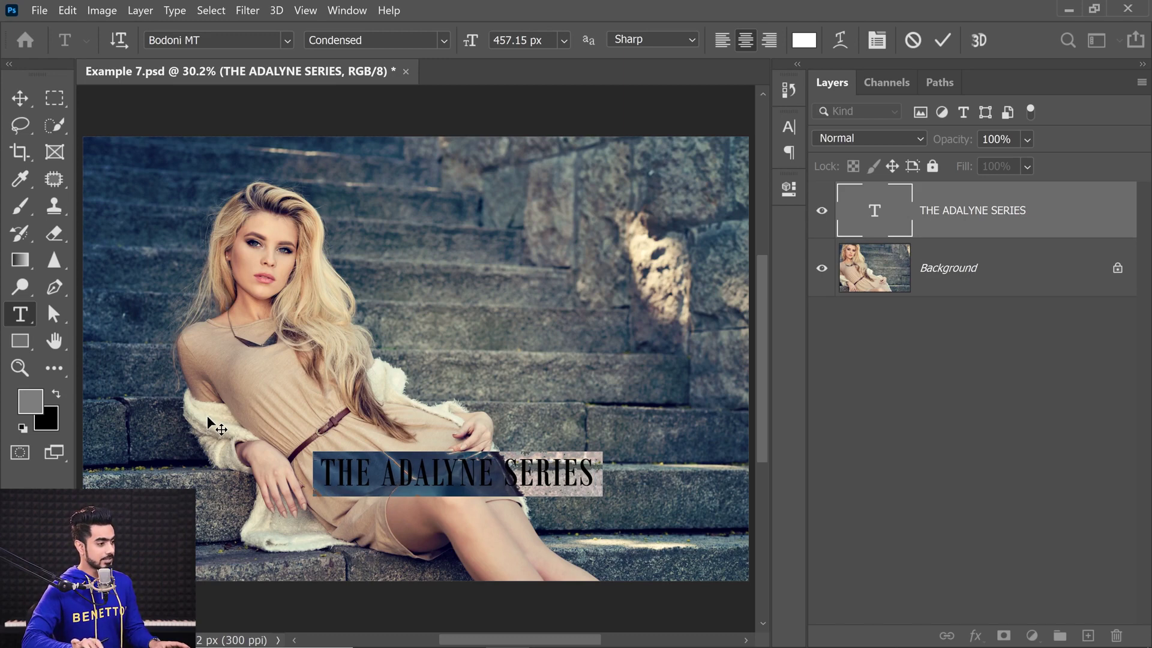
key(alt+Right)
key(alt+Right)
key(alt+Right)
key(alt+Right)
key(alt+Right)
key(alt+Right)
key(alt+Right)
key(alt+Right)
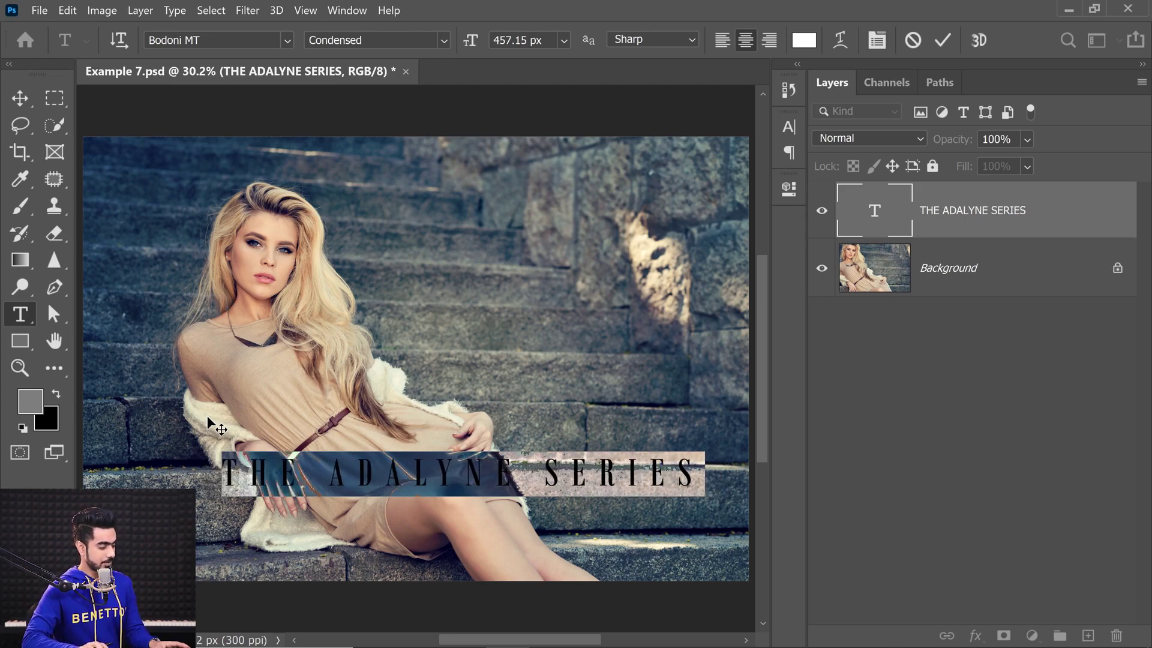
key(alt+Left)
key(alt+Left)
key(alt+Right)
key(alt+Right)
click(20, 99)
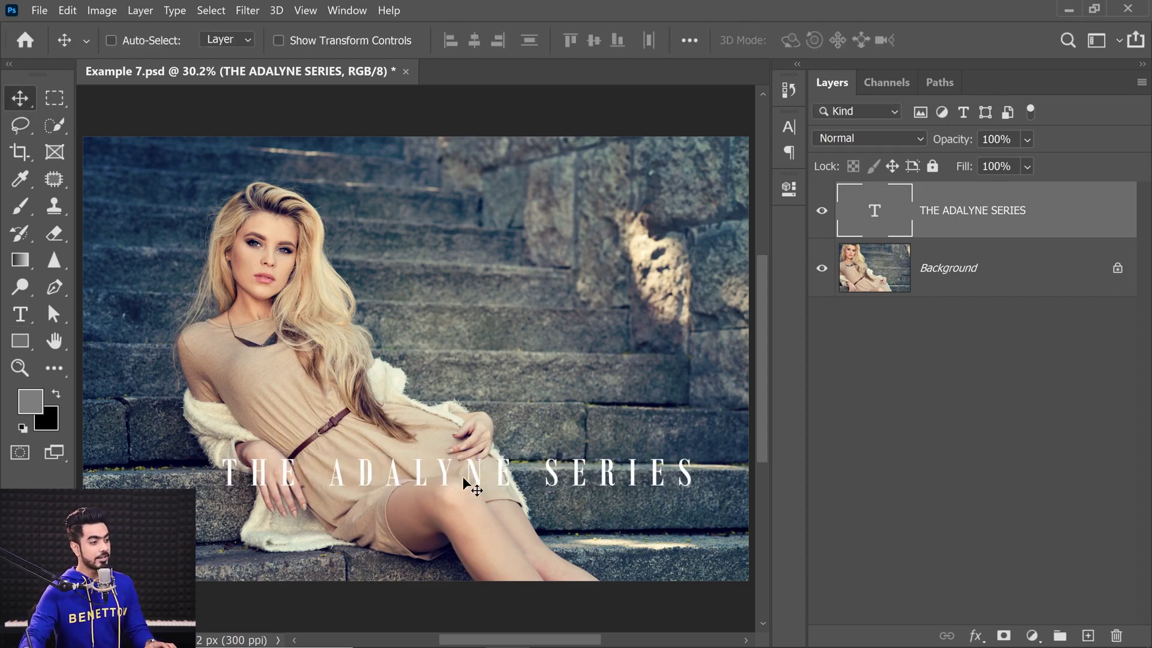
Check whether snapping is enabled for the document.
click(306, 10)
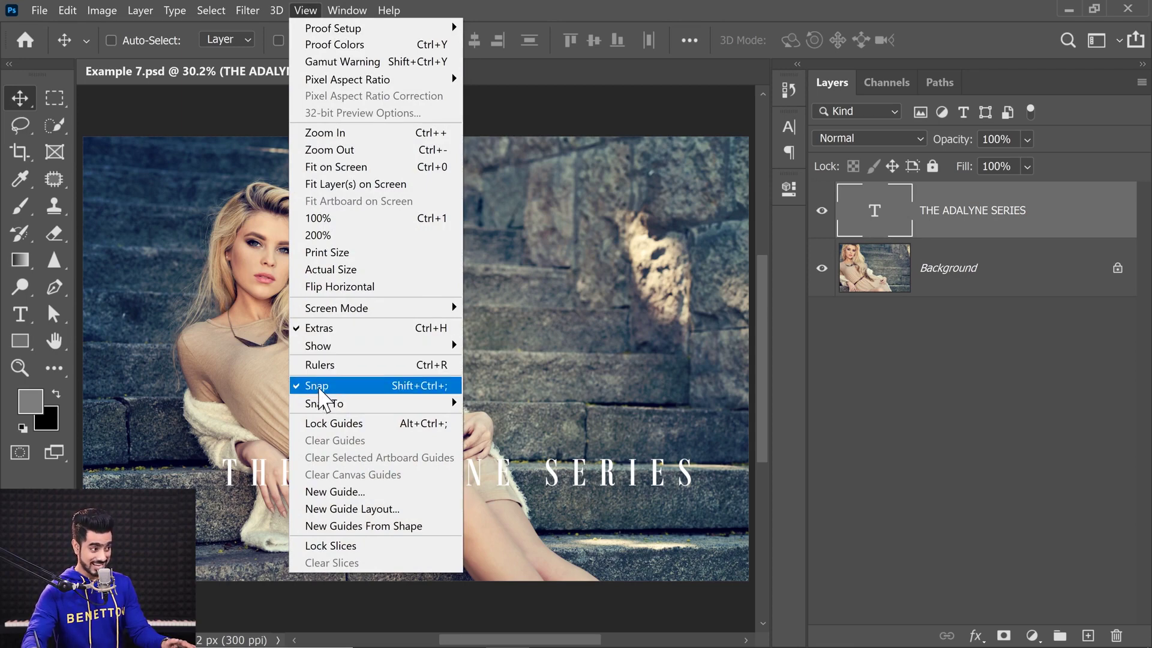
mouse_move(324, 403)
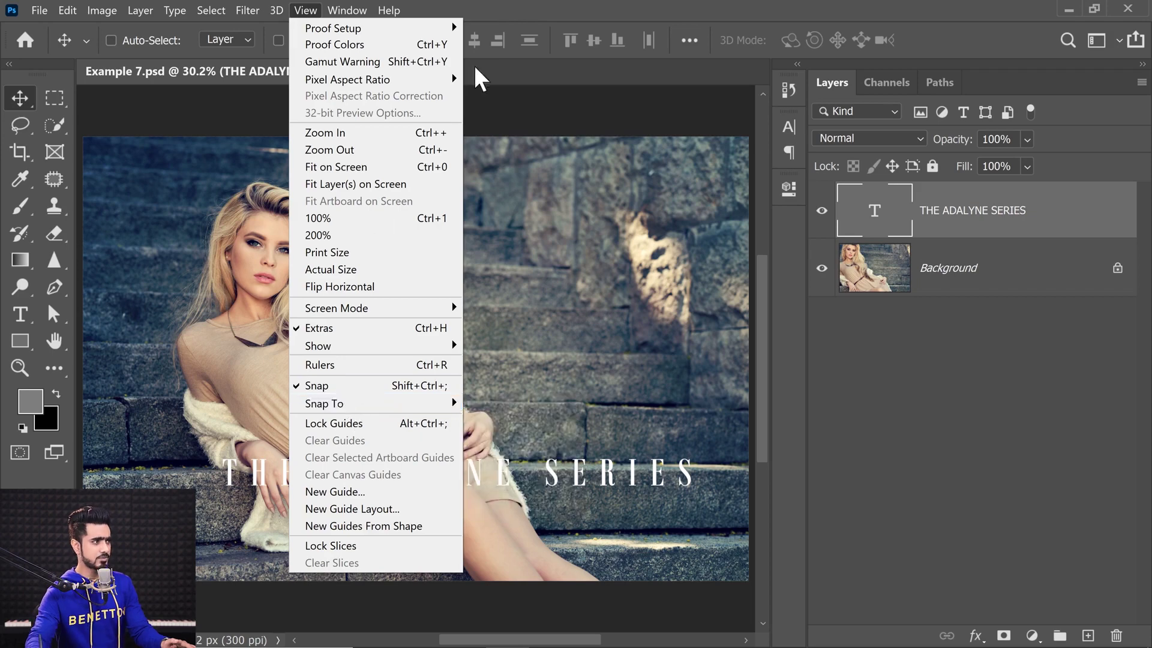
click(516, 36)
Shift the THE ADALYNE SERIES text slightly, select the whole canvas and align the text to its vertical center.
drag(478, 475, 432, 480)
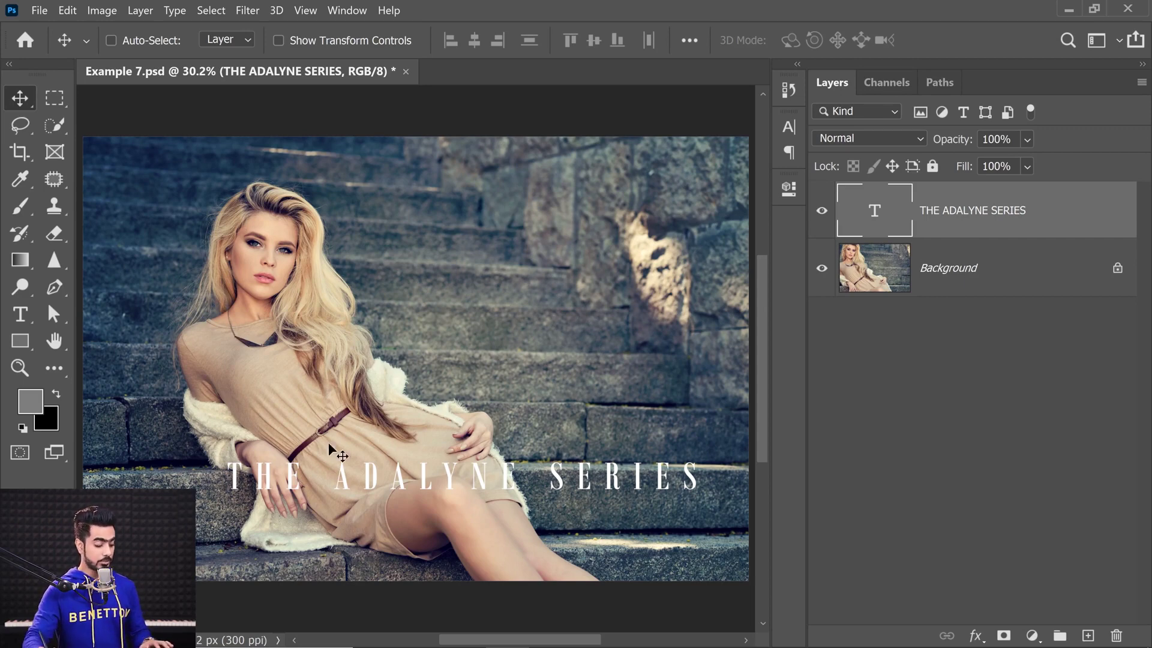
key(ctrl+a)
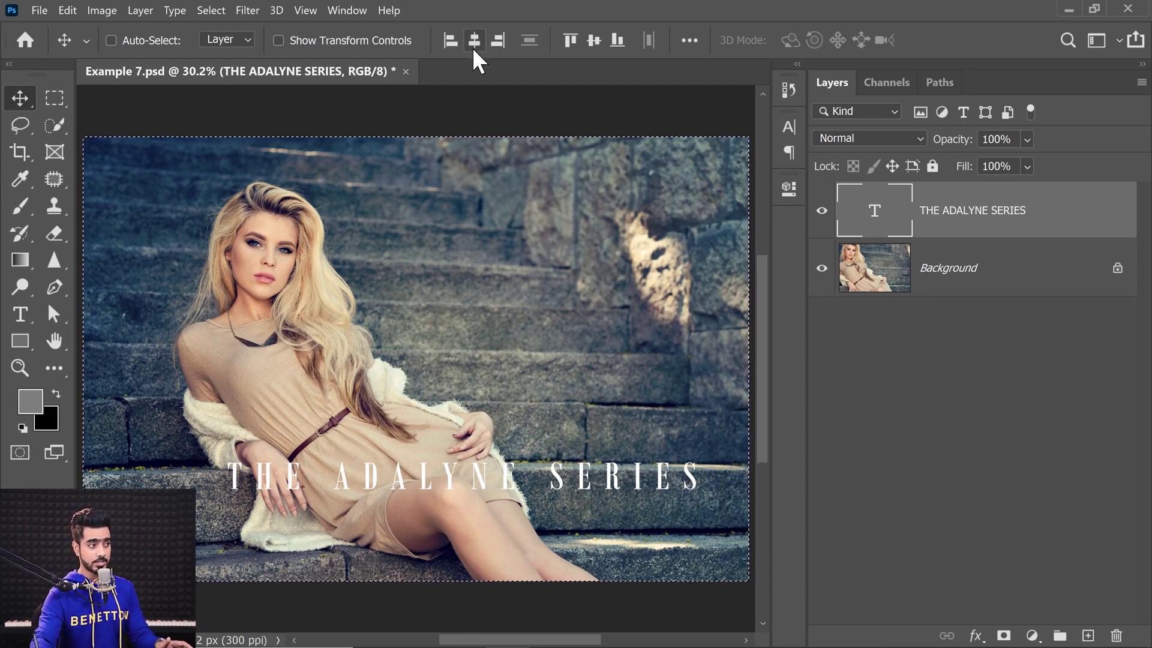
click(593, 41)
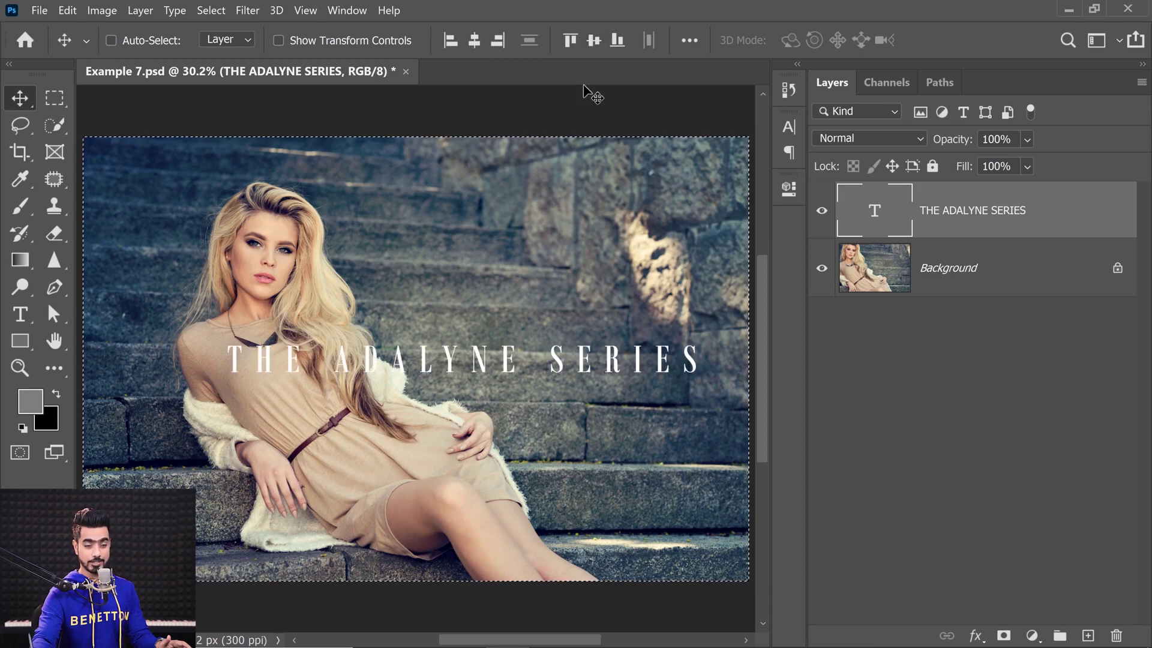
Undo the last change to the THE ADALYNE SERIES text and align it to the selected canvas's horizontal center.
key(ctrl)
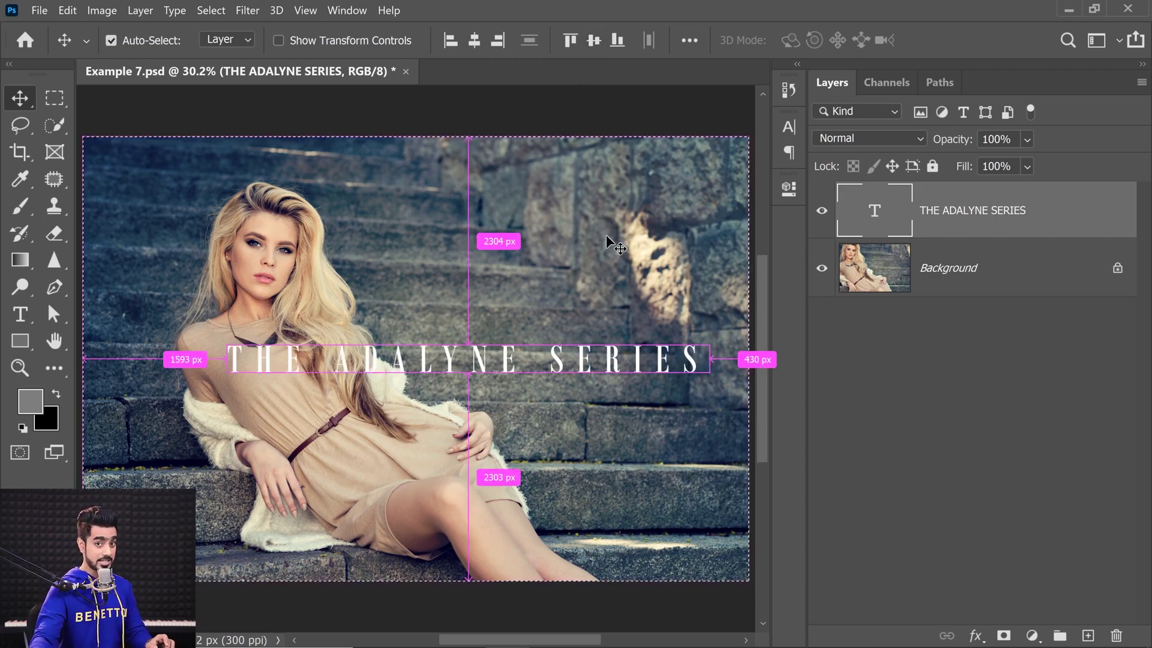
key(ctrl+z)
click(474, 41)
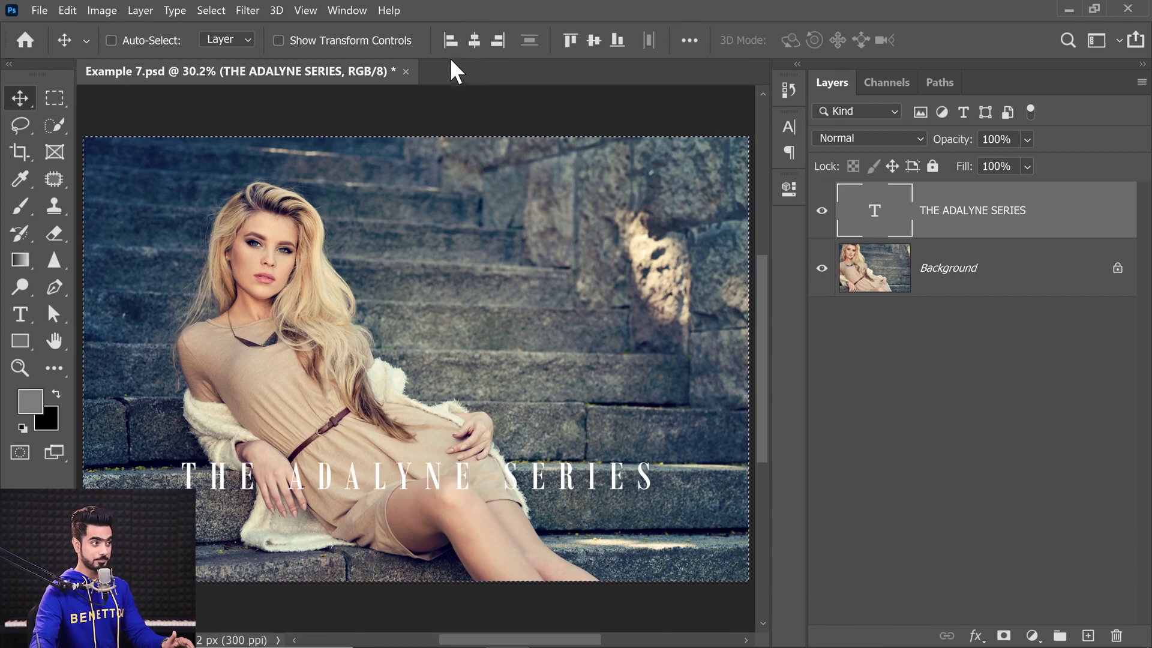
Try aligning the text to the canvas's left edge, center and right edge, re-center it horizontally and check its edge distances.
click(452, 41)
click(468, 41)
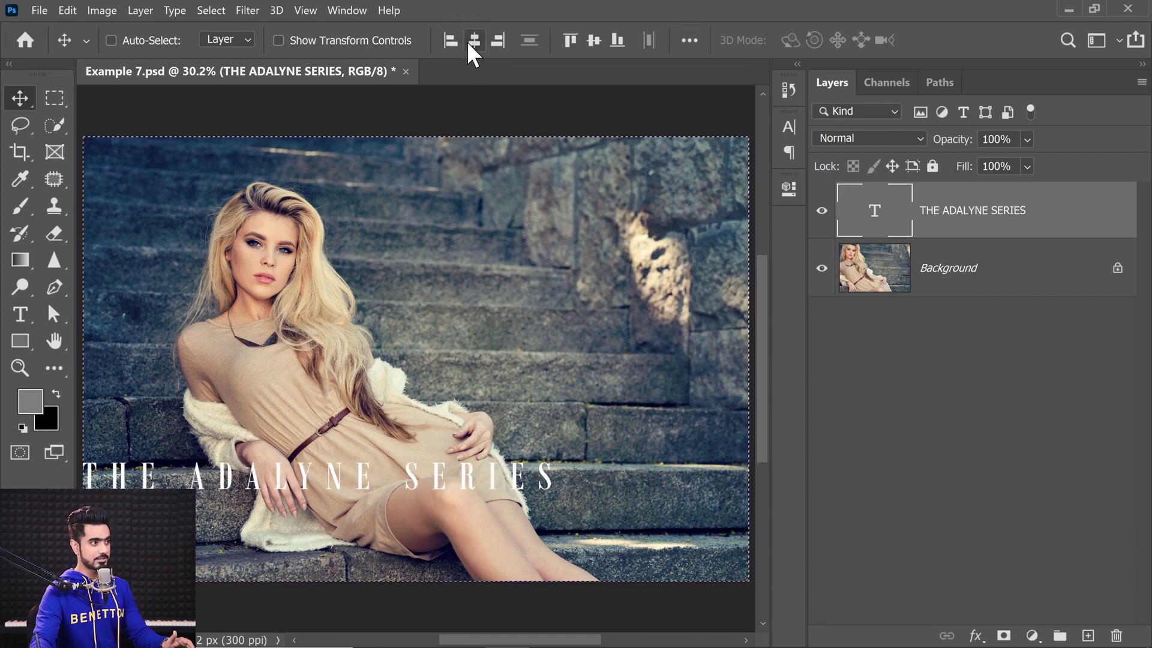
click(495, 38)
click(474, 41)
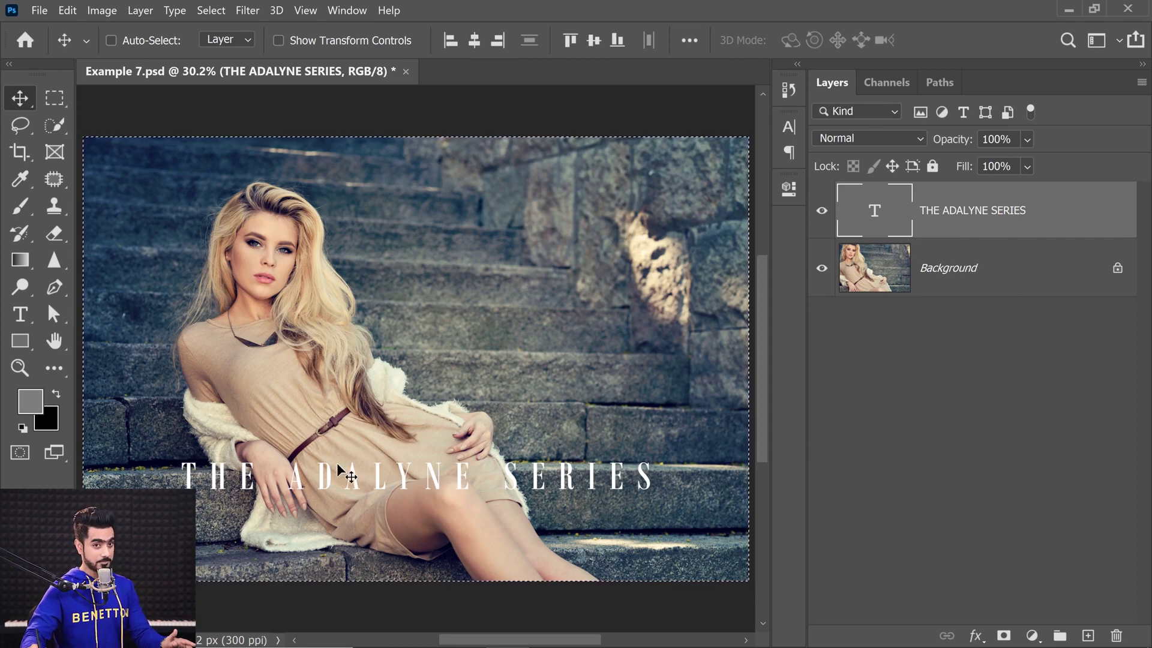
key(ctrl)
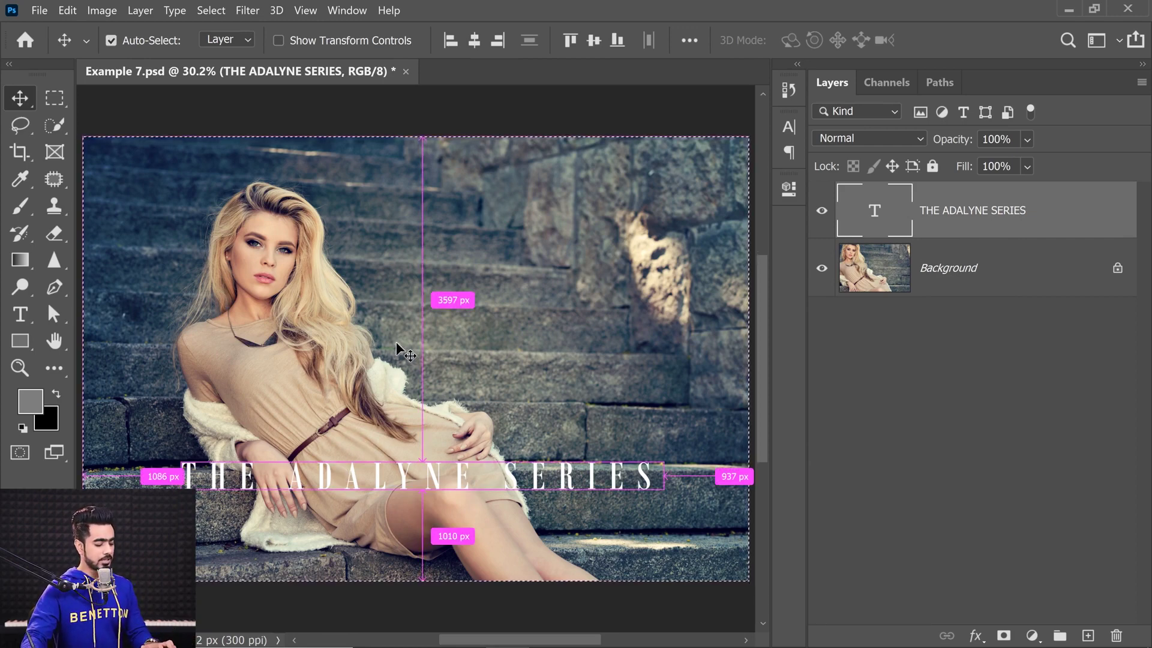
Remove the canvas selection and set the text layer's alignment reference to Canvas.
key(ctrl+d)
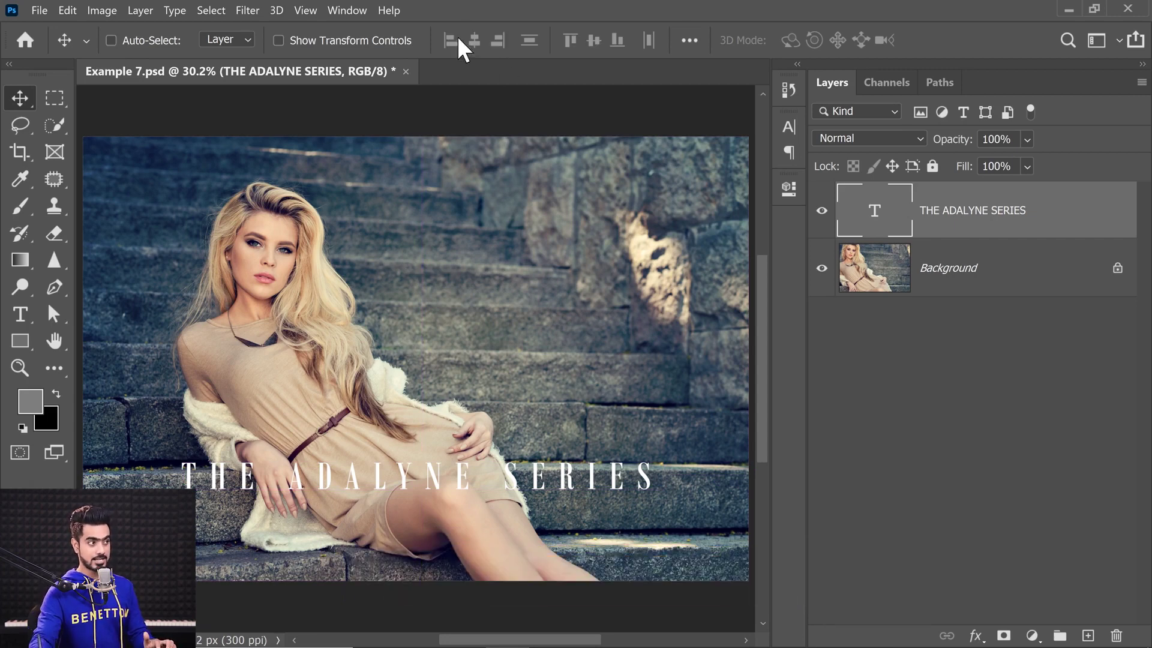
click(691, 42)
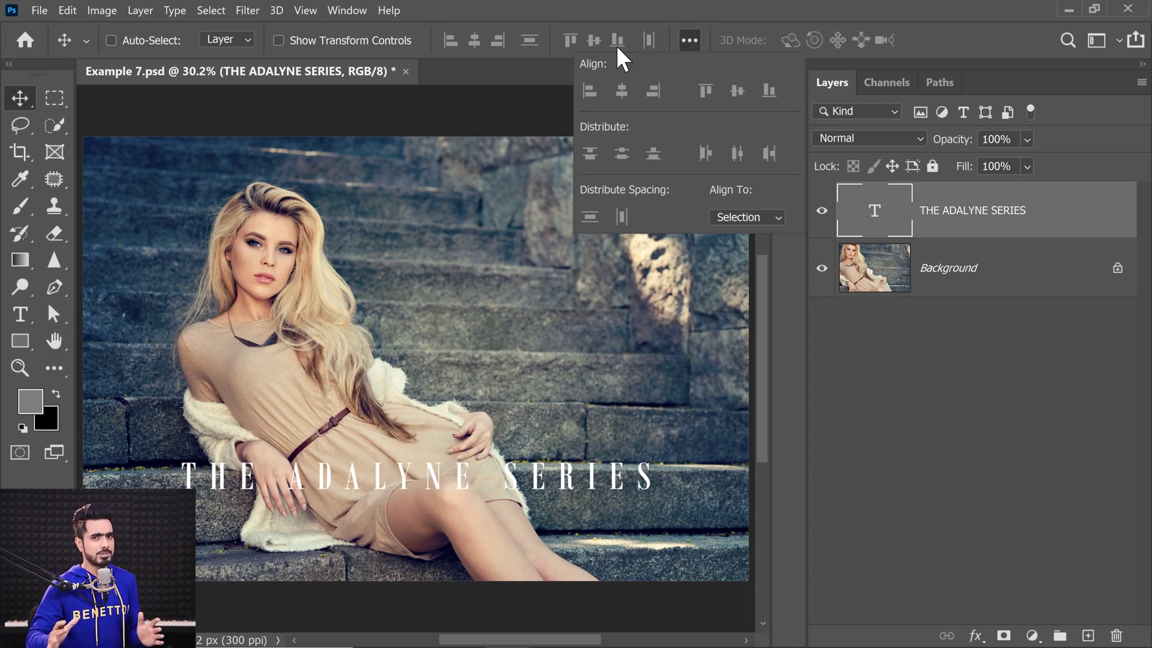
click(750, 216)
click(732, 249)
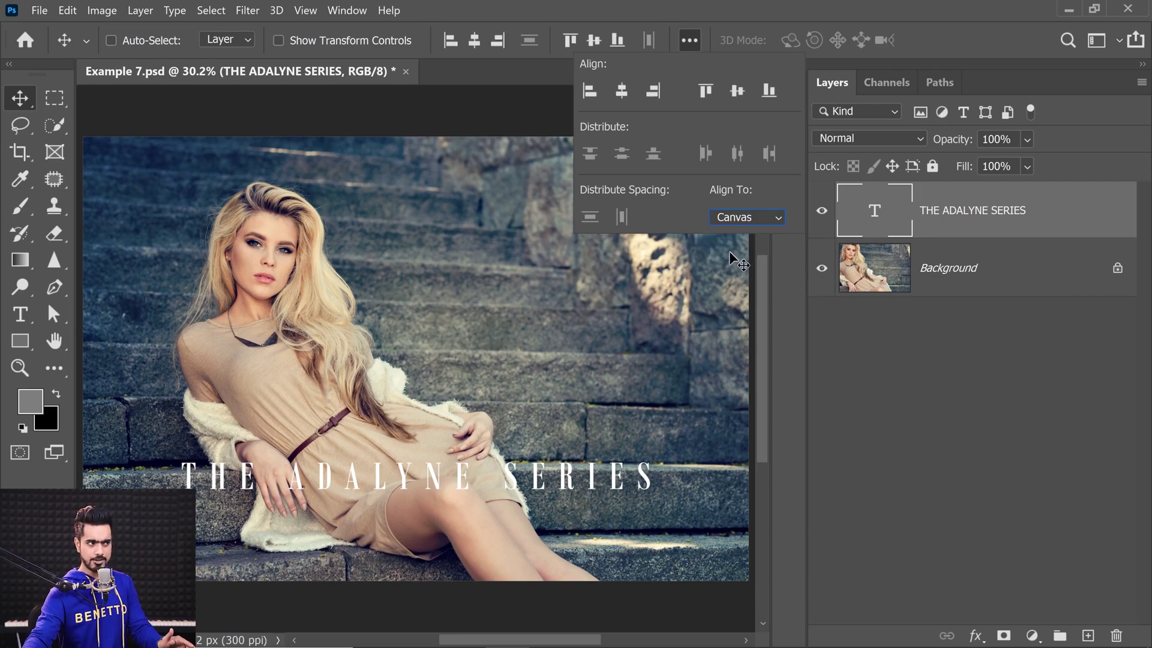
click(692, 40)
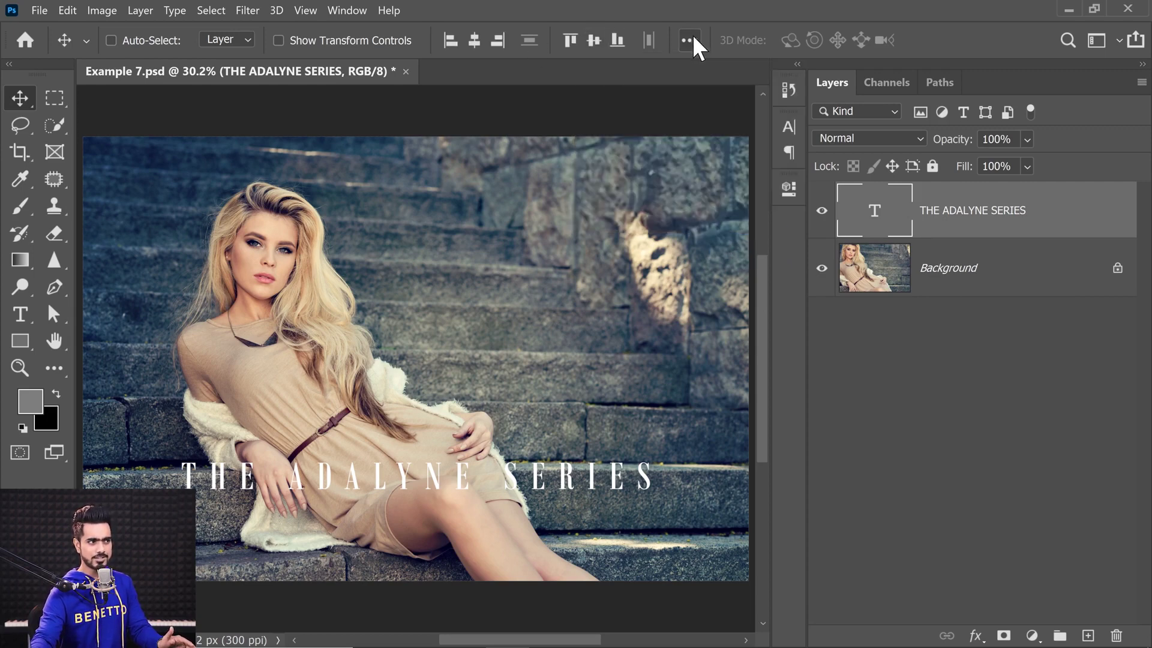
Shift the THE ADALYNE SERIES text off-center and align it to both the horizontal and vertical center of the canvas.
drag(437, 480, 454, 456)
click(474, 41)
click(593, 41)
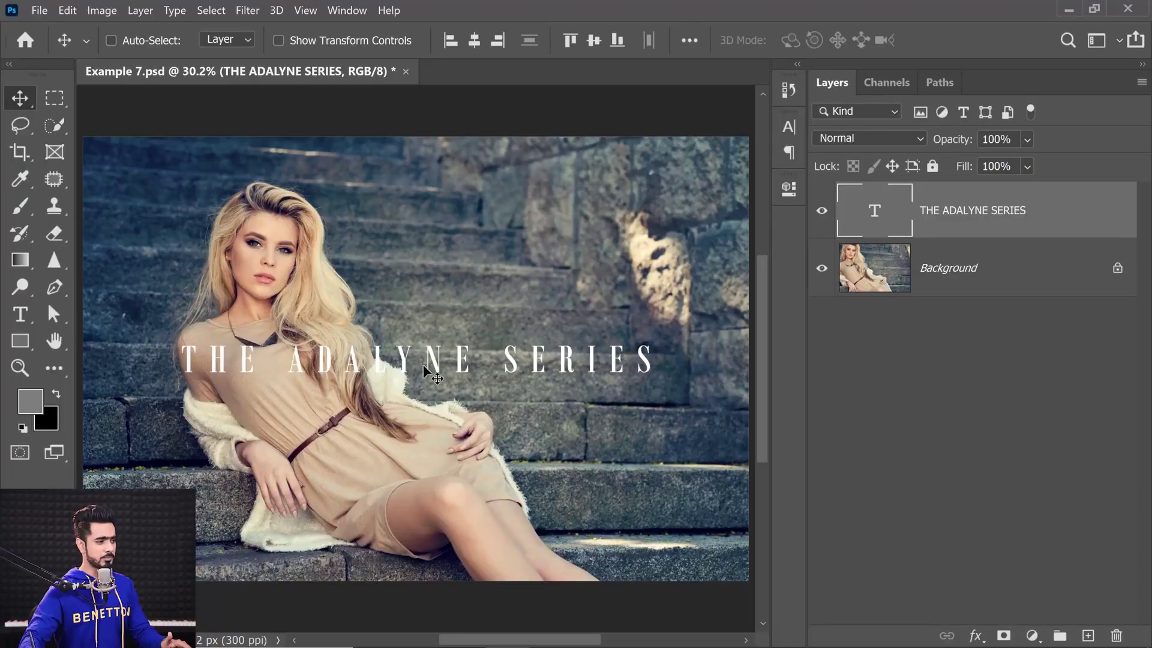
Move the title text down across the woman's lap and align it to the canvas's horizontal center.
drag(424, 351, 470, 486)
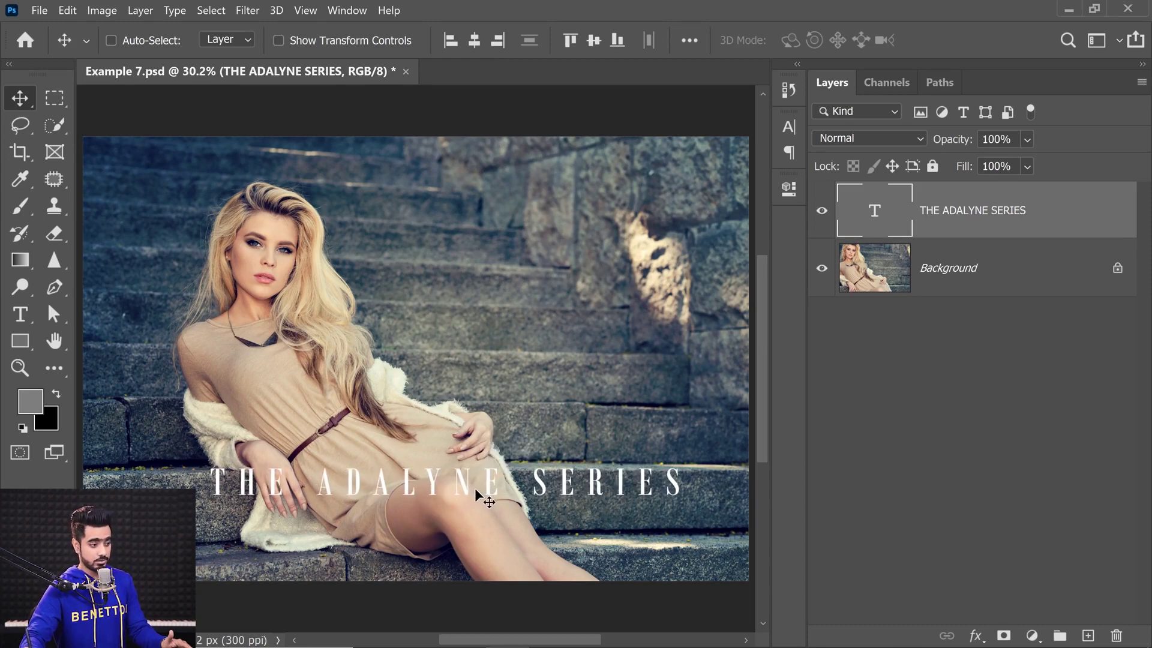
click(475, 41)
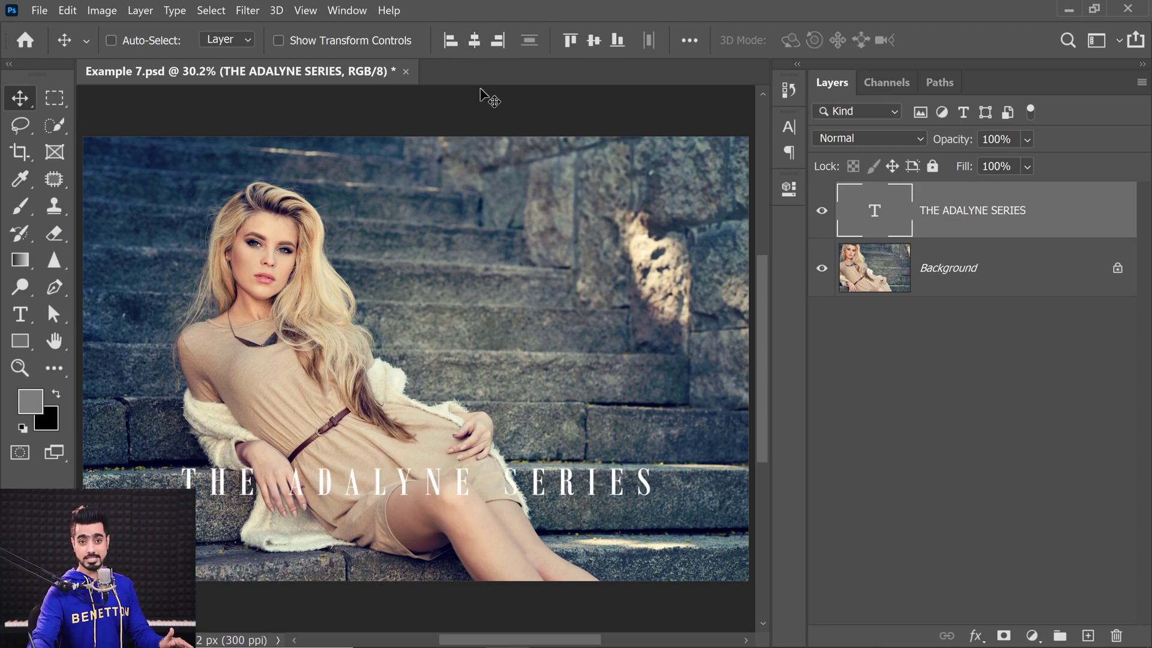
Add a Solid Color fill layer in black (000000) directly above the Background layer.
click(966, 275)
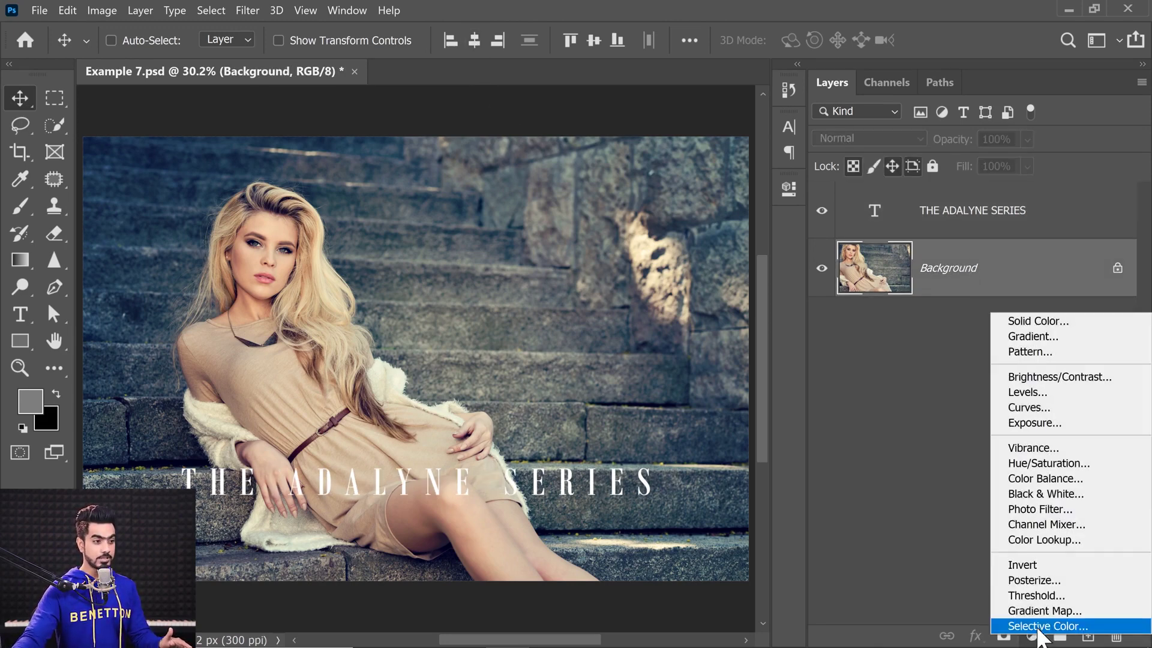
click(1032, 636)
click(1051, 322)
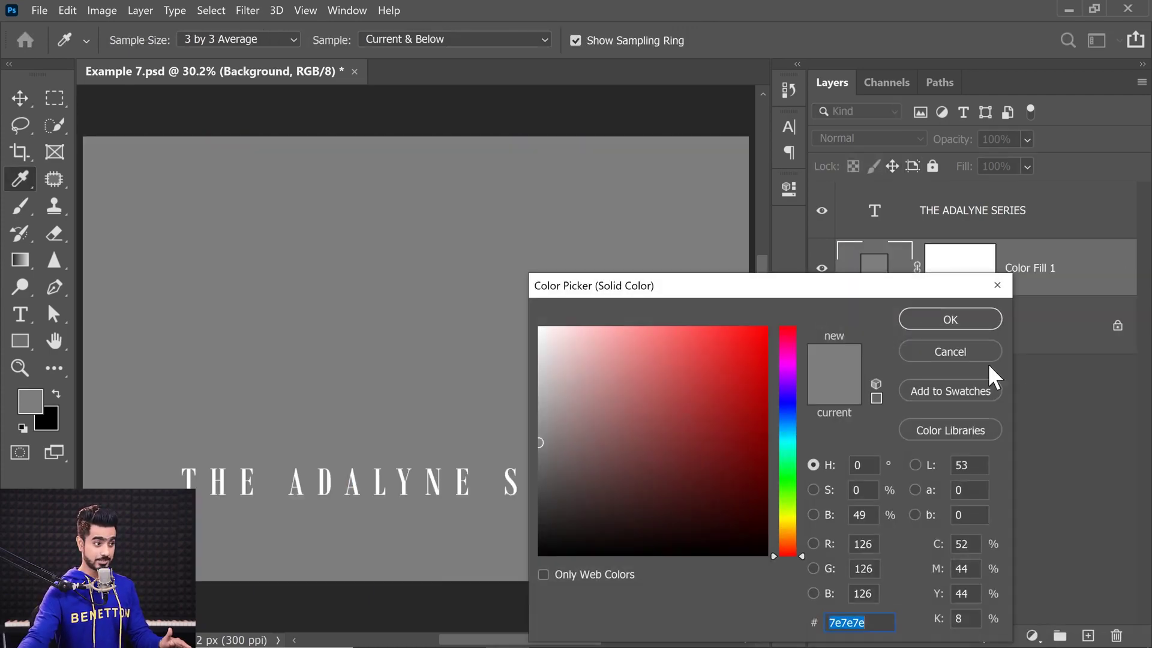
text(000000)
click(939, 318)
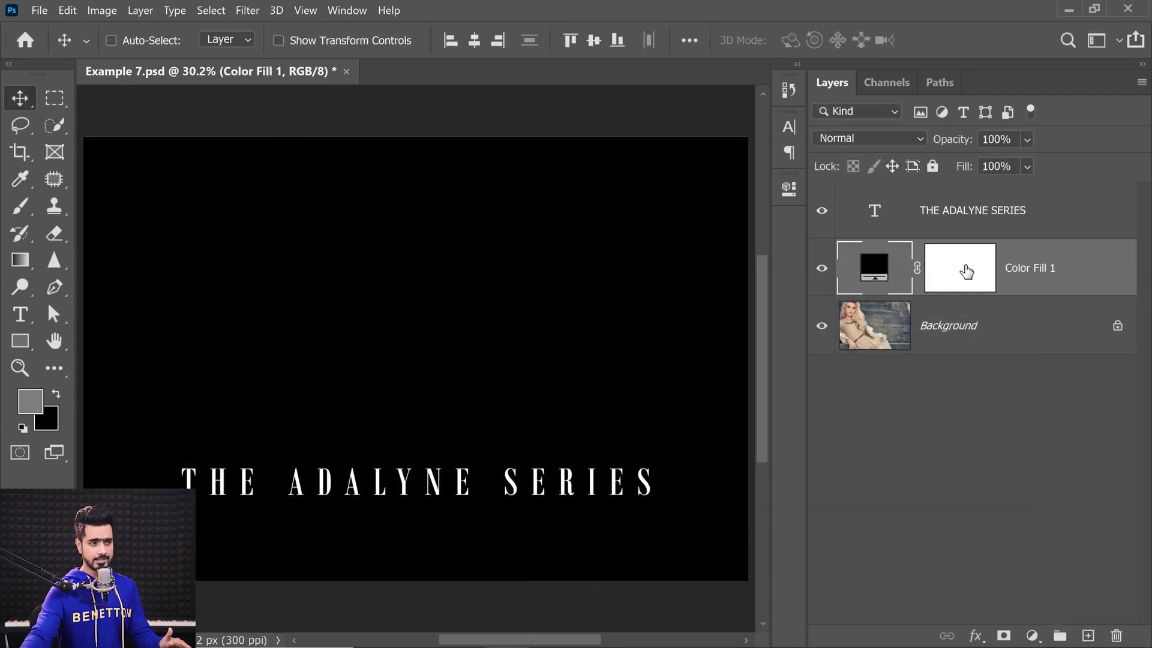
Fill the black fill layer's mask with a vertical black-to-white linear gradient so the darkening fades in toward the photo's lower part.
click(960, 267)
click(20, 260)
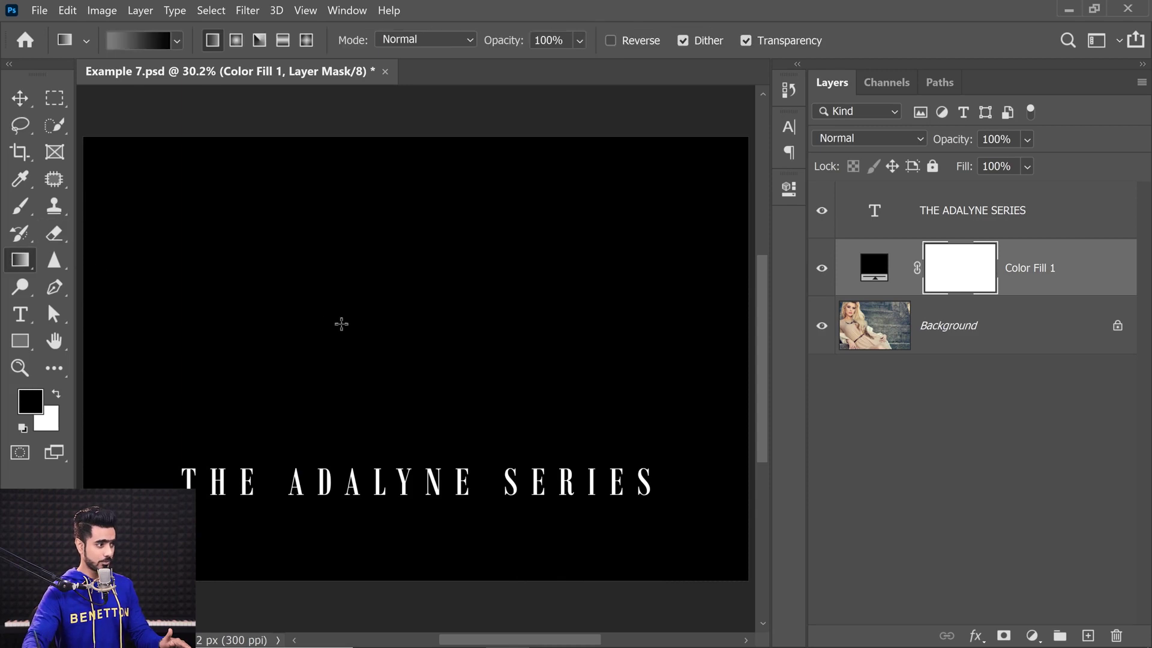
drag(342, 324, 357, 486)
drag(350, 310, 352, 409)
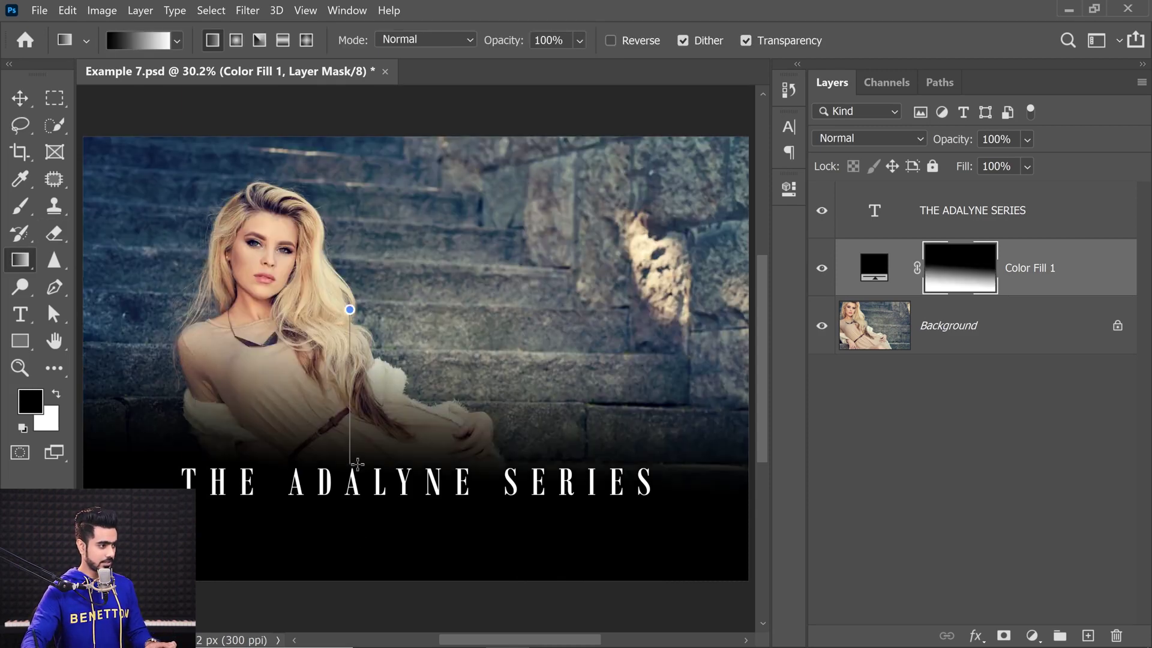
drag(358, 468, 358, 474)
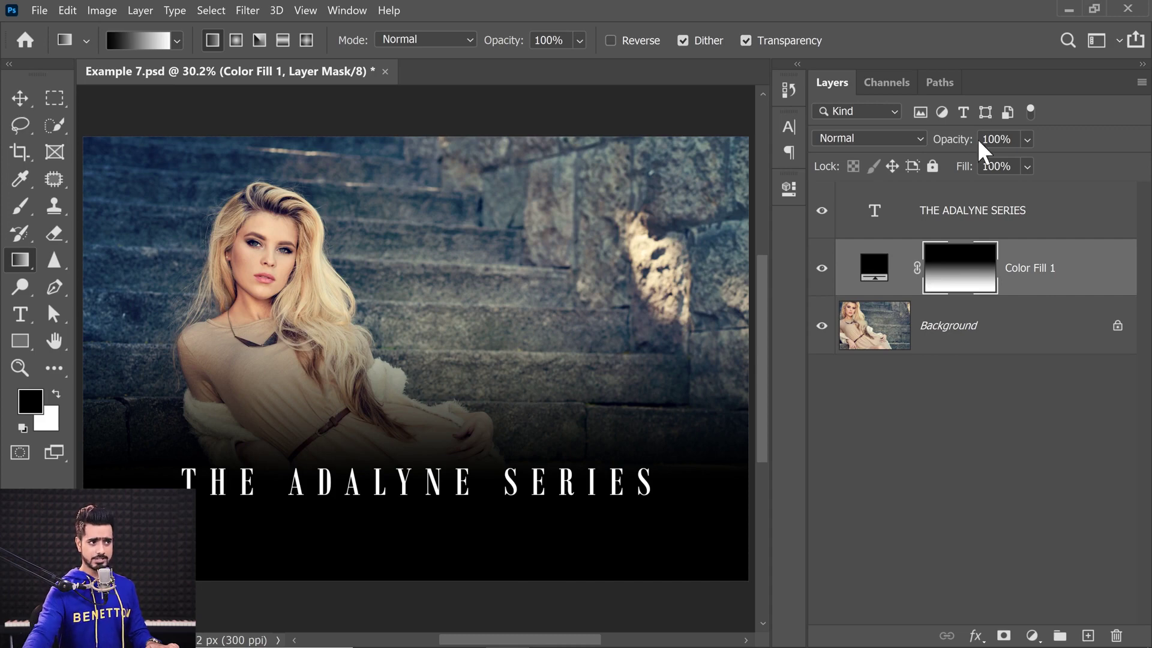
Set the black fill layer's opacity to 30% and compare the photo with and without it.
click(1011, 139)
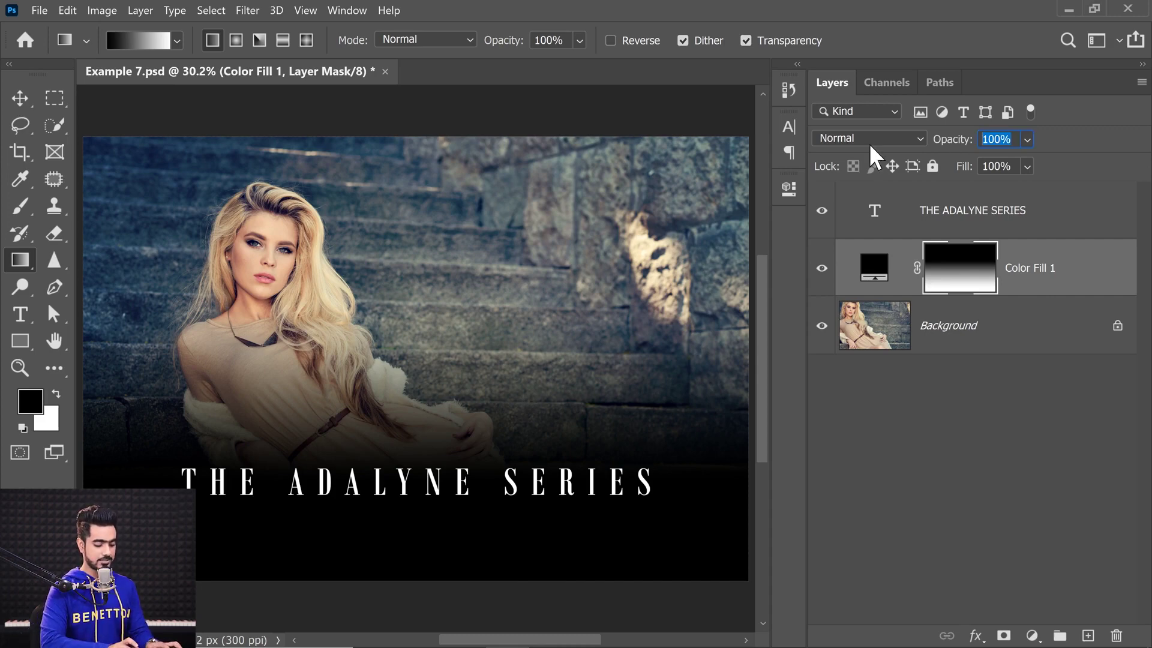
text(30)
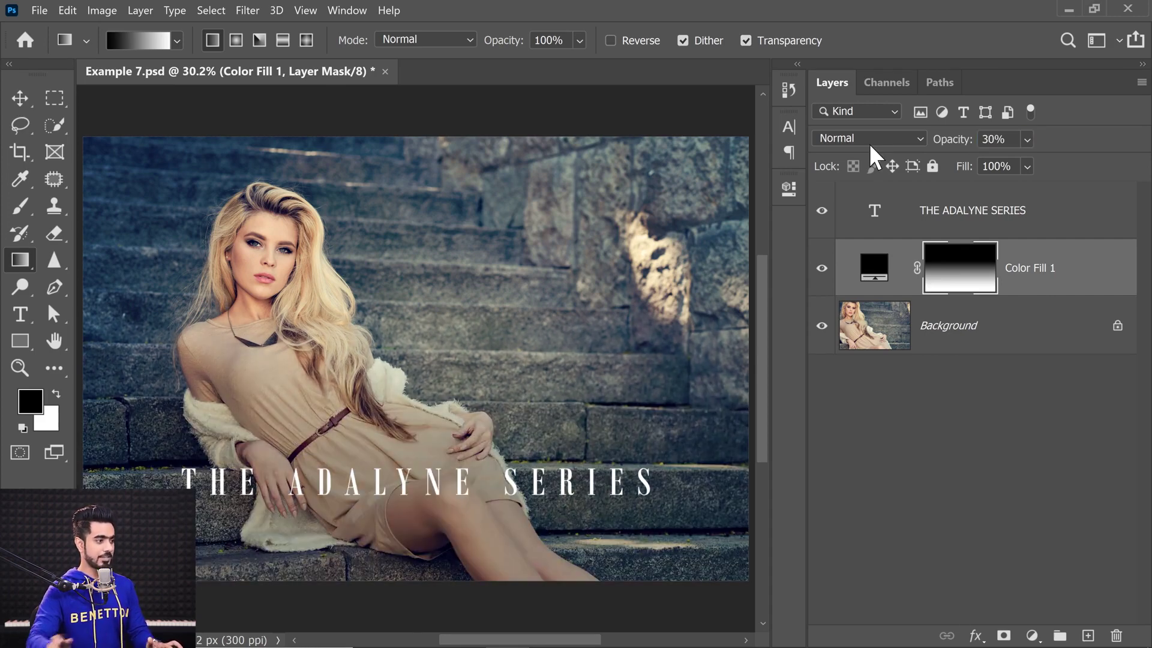
click(822, 268)
click(822, 268)
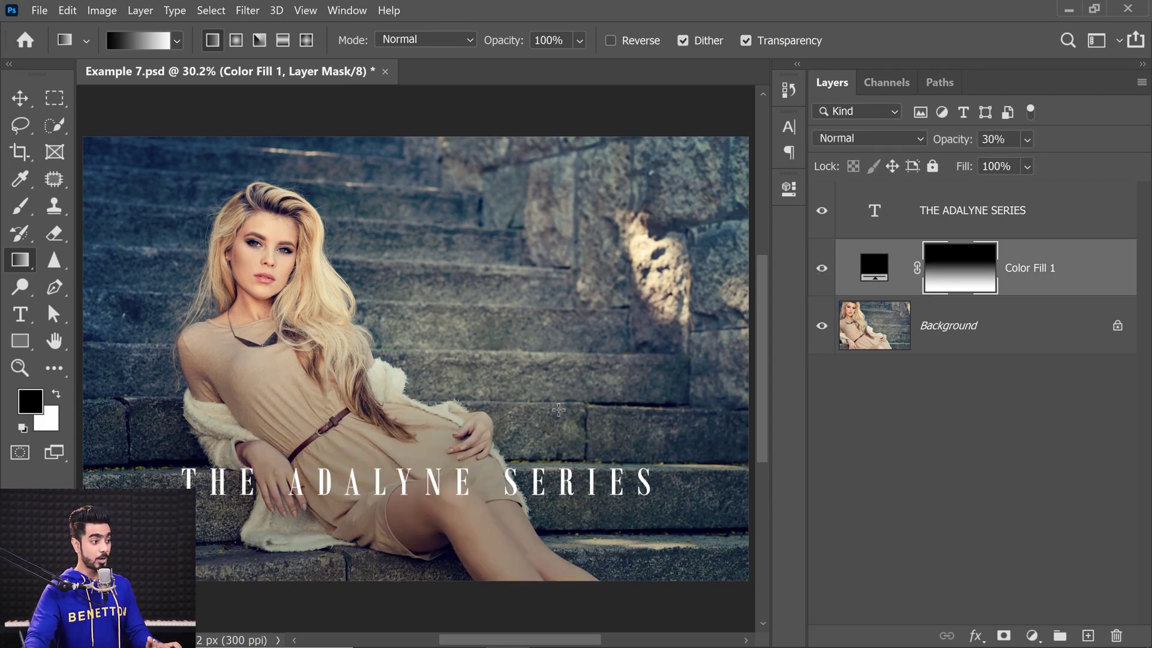
key(ctrl+minus)
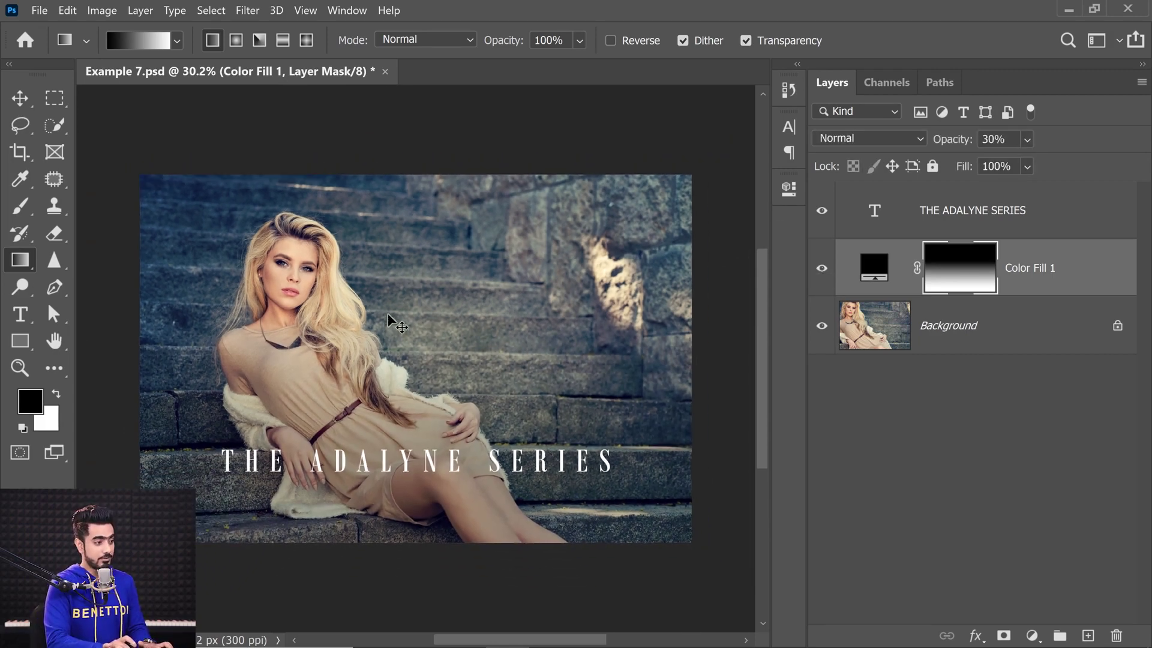
key(ctrl+plus)
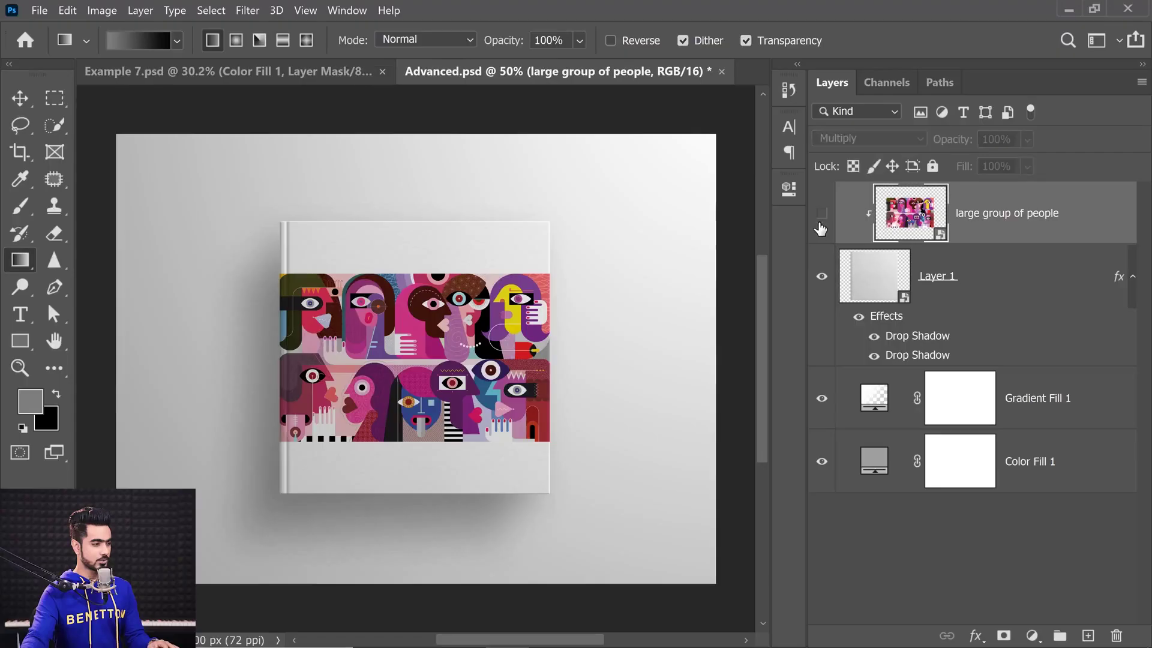
In Advanced.psd, show the large group of people layer and move it together with Layer 1 to about X 2679 px, Y 1252 px.
click(821, 214)
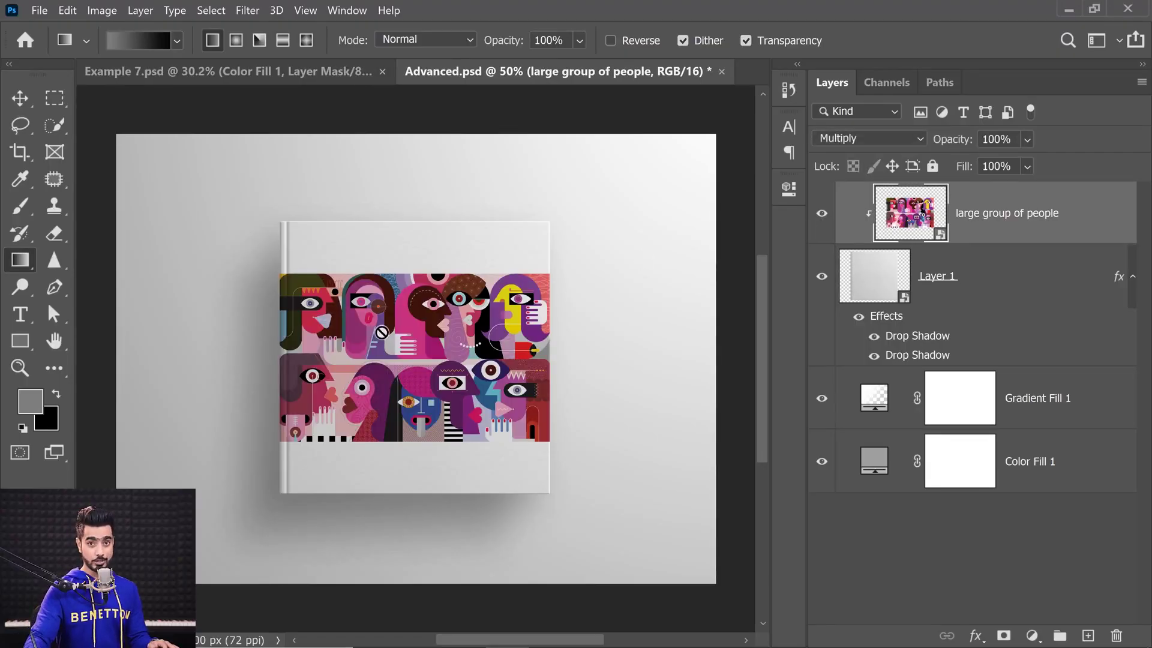
click(954, 275)
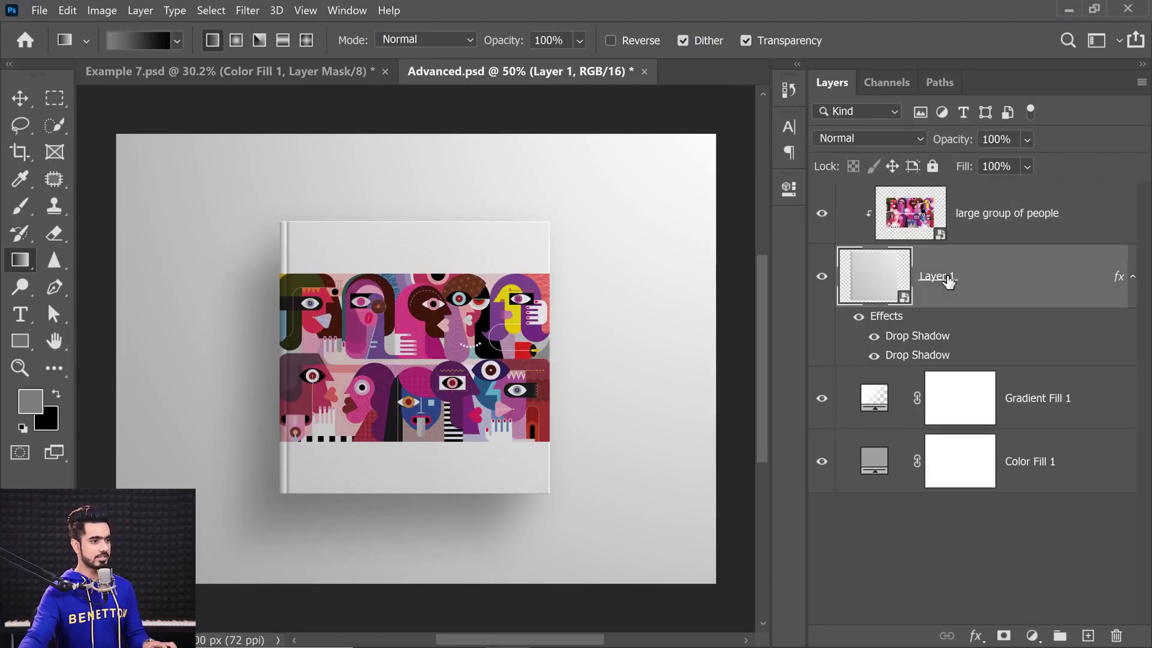
click(1015, 234)
key(ctrl+t)
drag(455, 347, 562, 316)
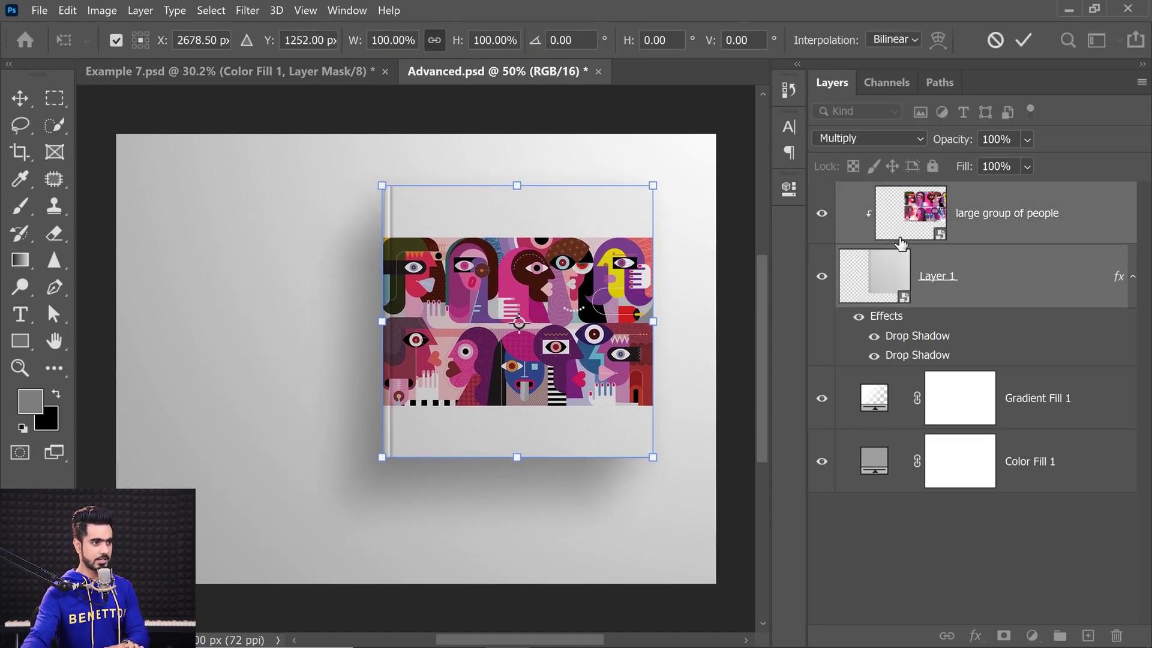
key(Return)
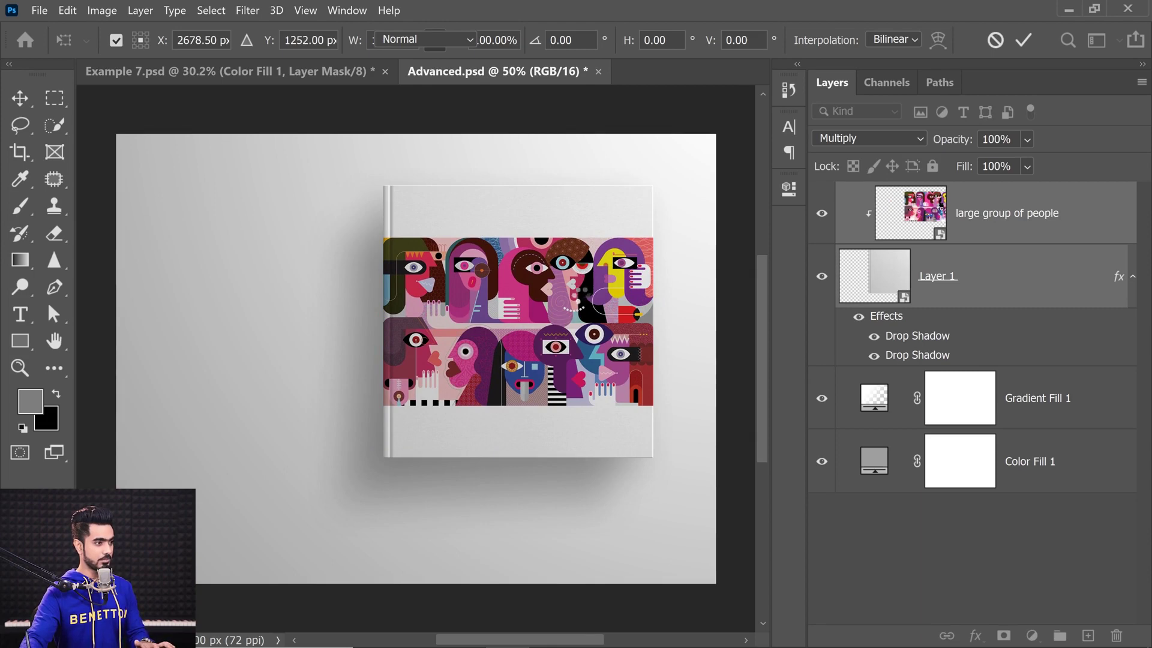
key(ctrl+t)
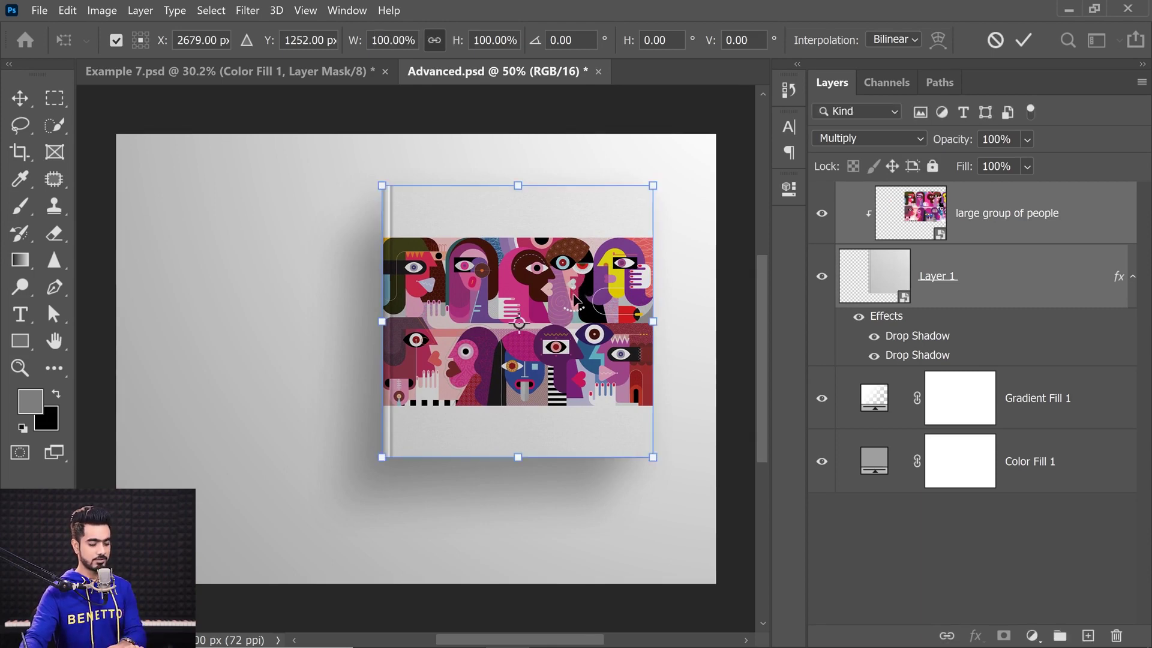
key(g)
Move only the large group of people artwork down and left within the book cover, to about X 2425 px, Y 1601 px.
click(1031, 238)
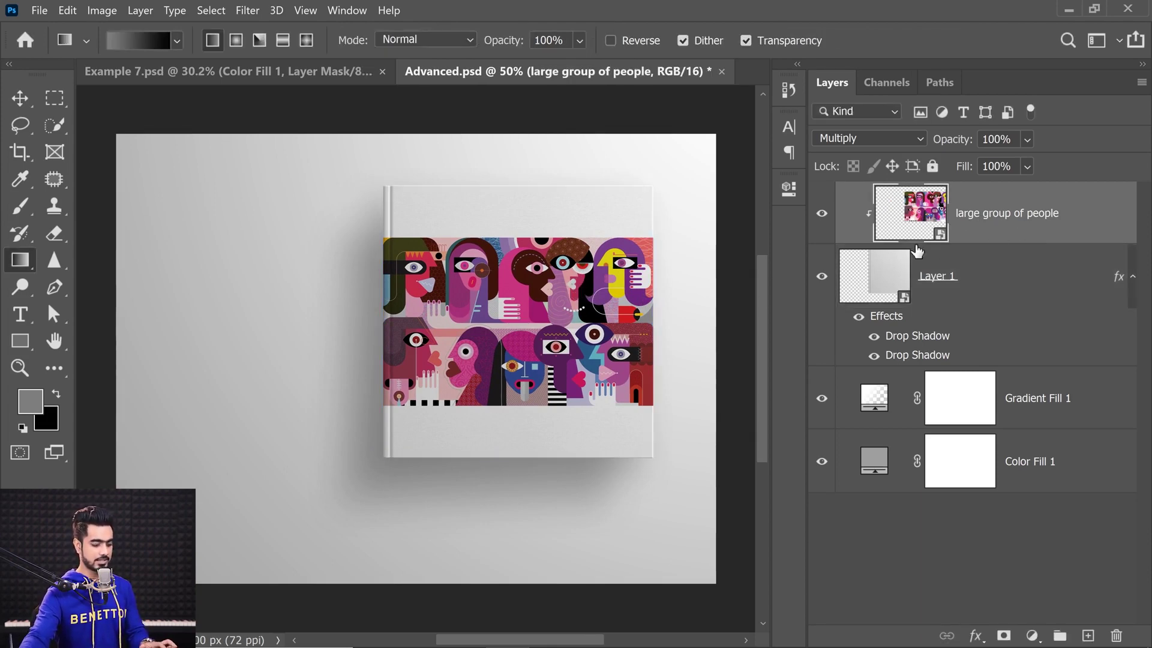
key(ctrl+t)
drag(577, 282, 550, 340)
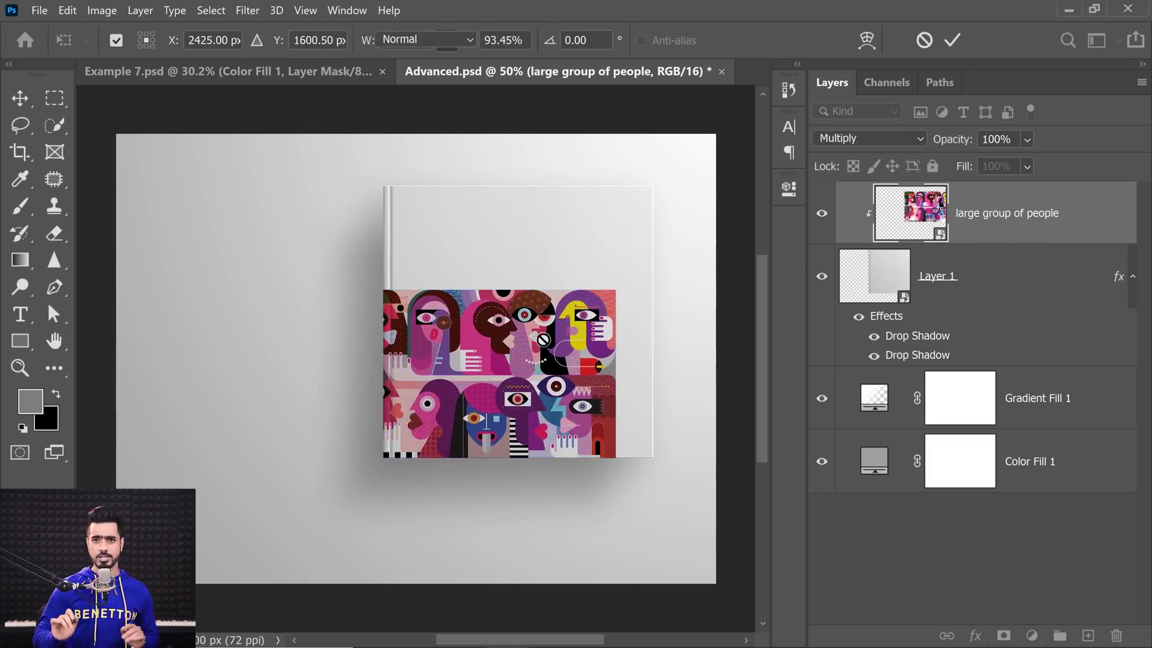
key(Return)
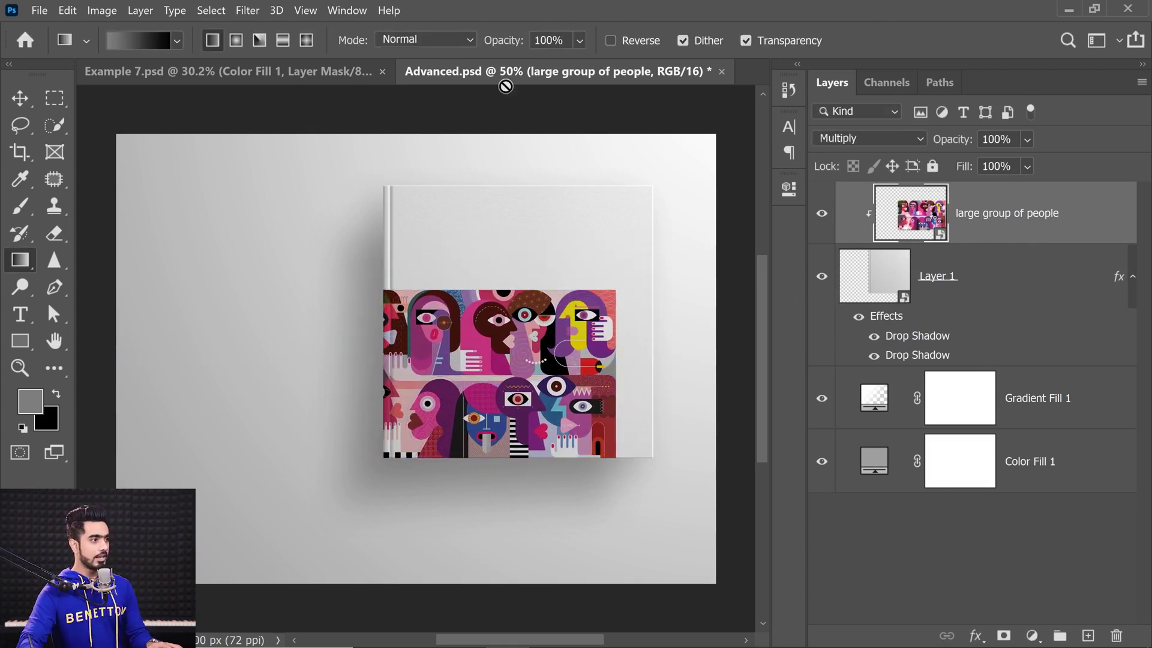
Activate the Move tool, review the alignment reference choices for the artwork layer and choose Canvas.
click(24, 100)
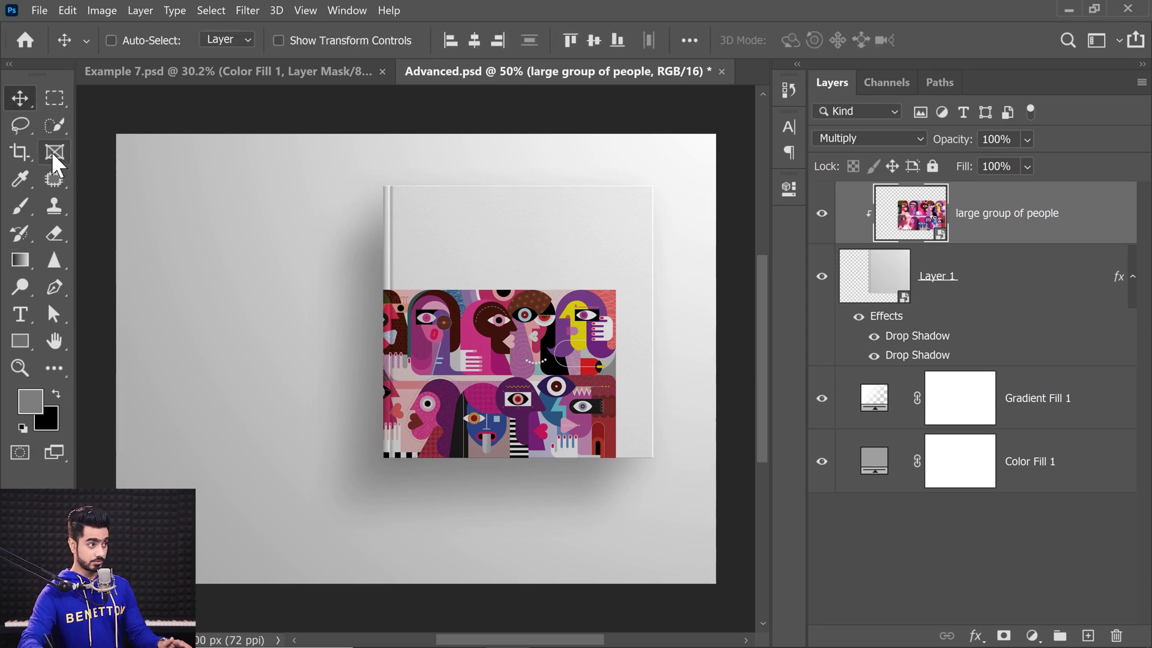
click(690, 40)
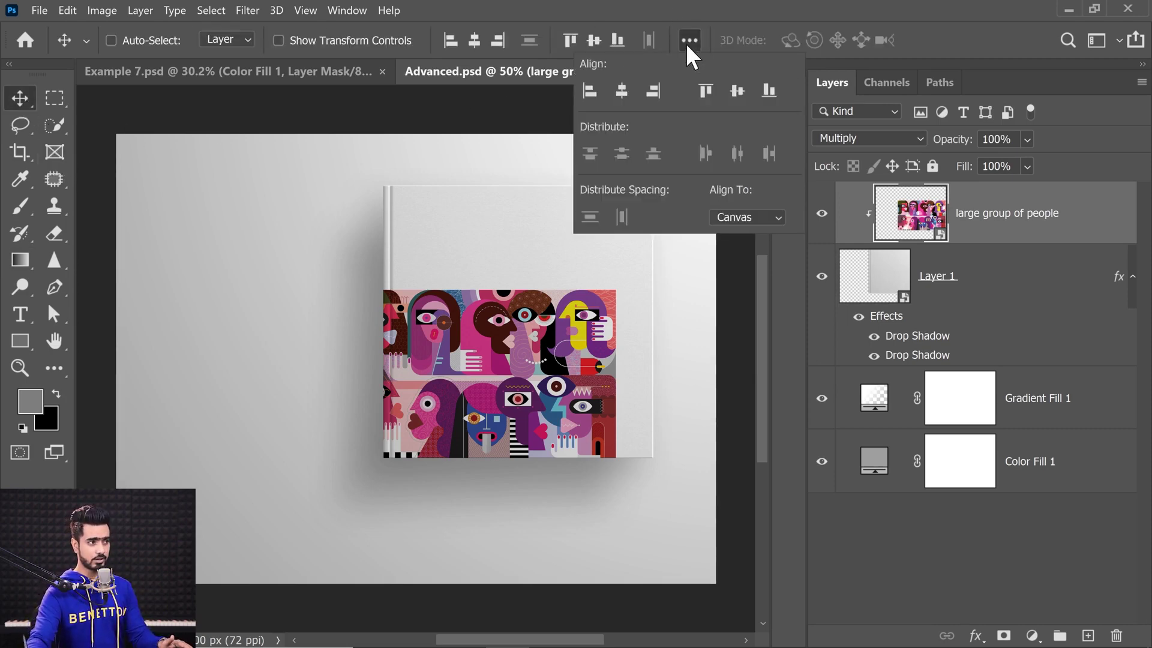
click(742, 220)
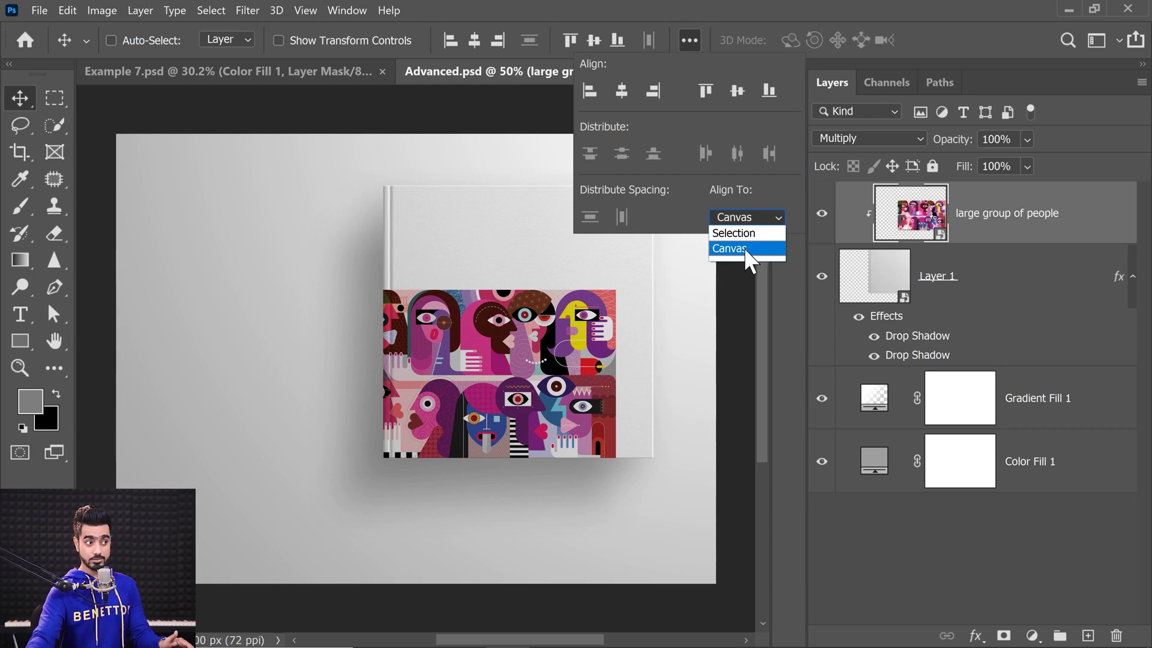
click(744, 248)
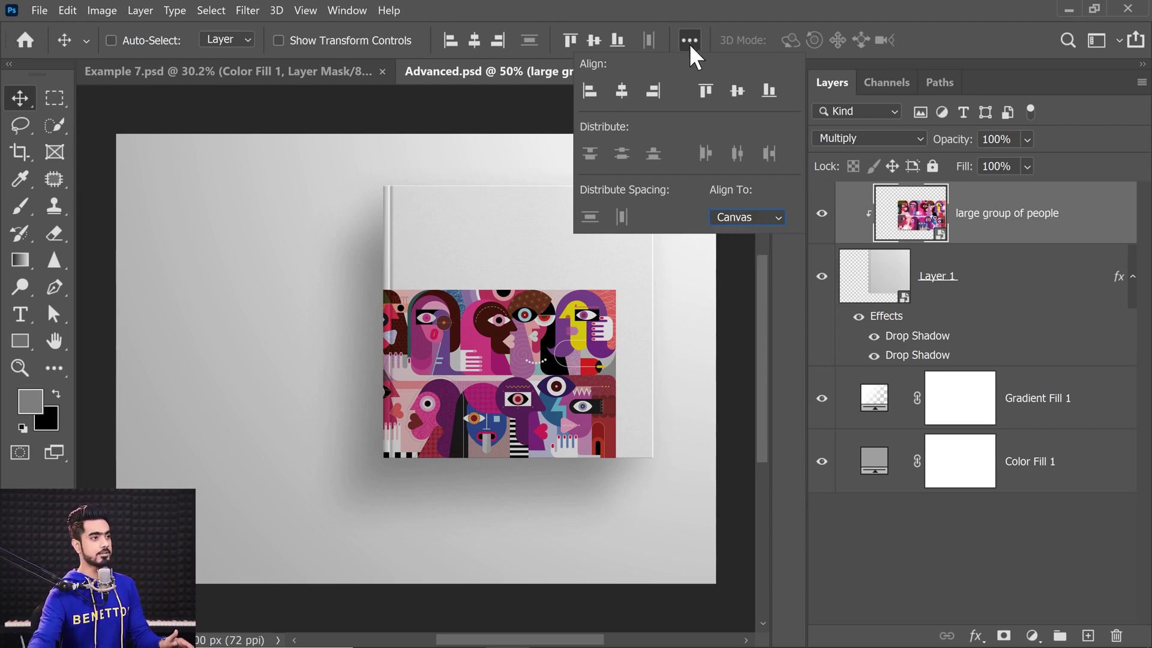
Align the large group of people artwork to the canvas by its horizontal and vertical centers.
click(565, 64)
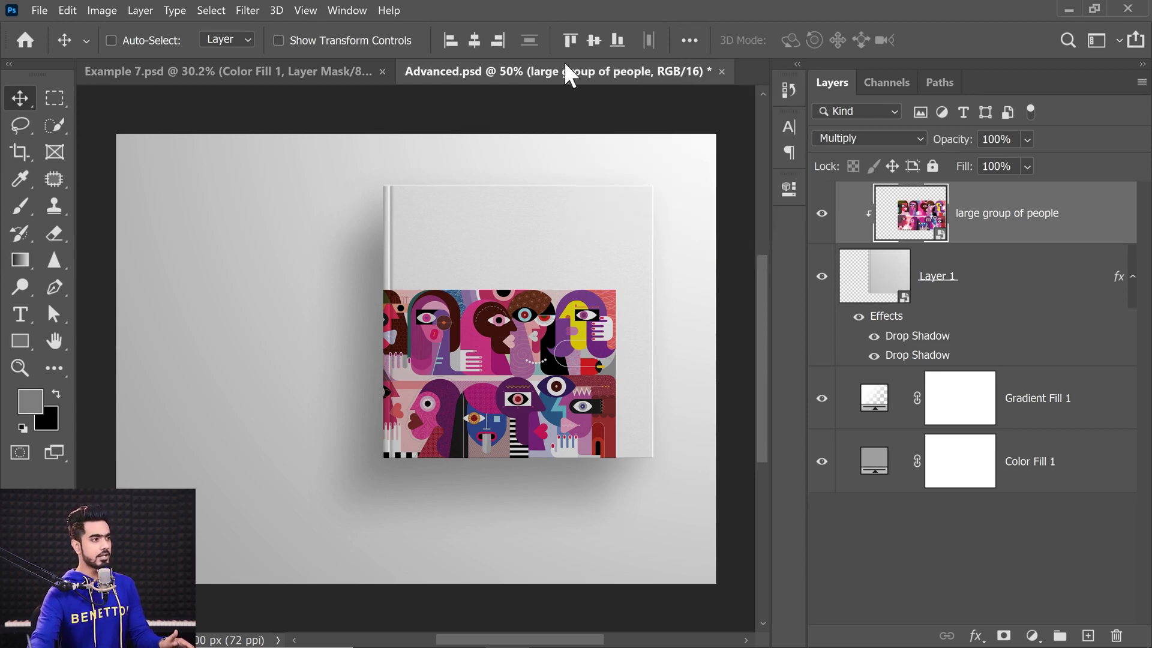
click(474, 41)
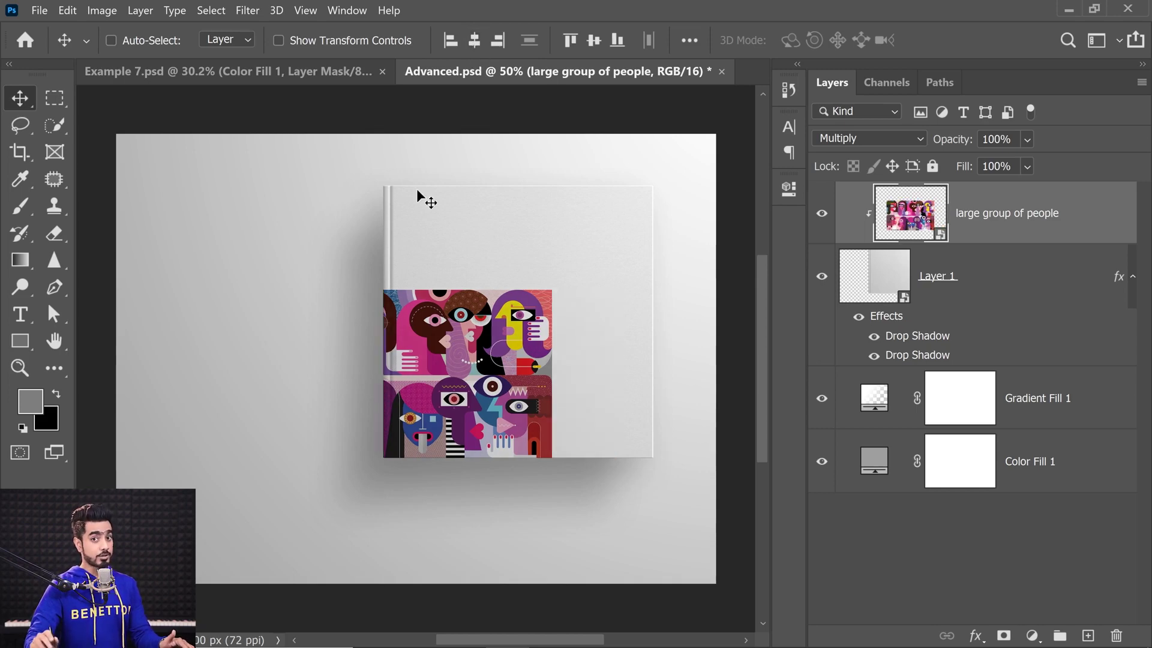
click(593, 40)
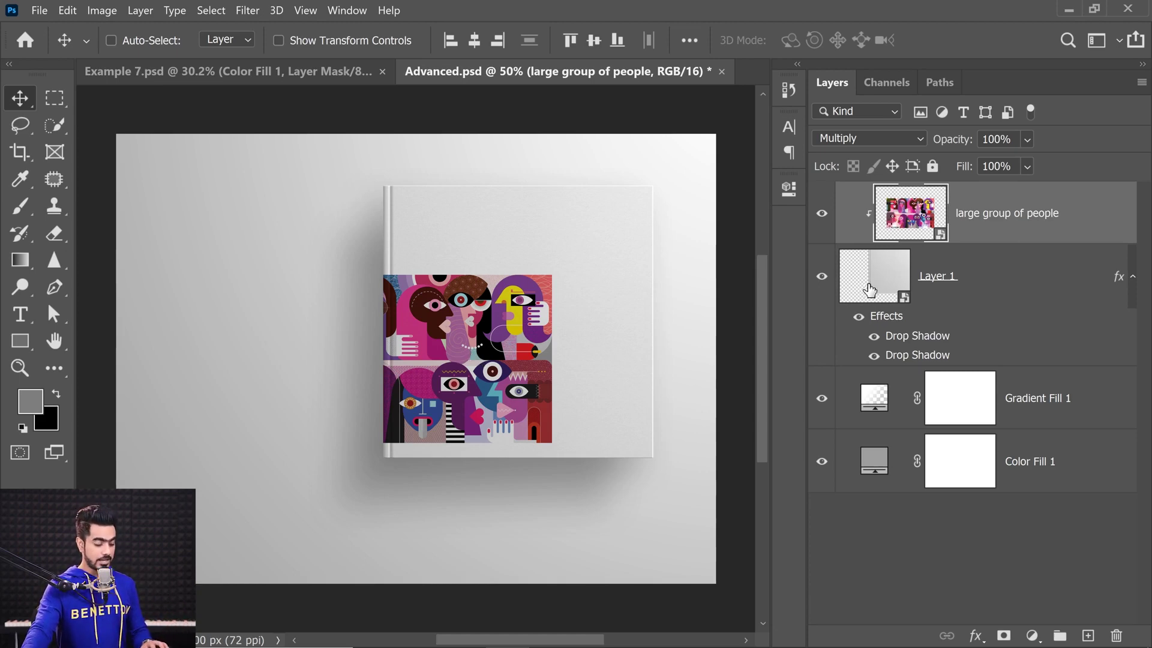
Load Layer 1's book outline as a selection and set the artwork's alignment reference to Selection.
key(ctrl)
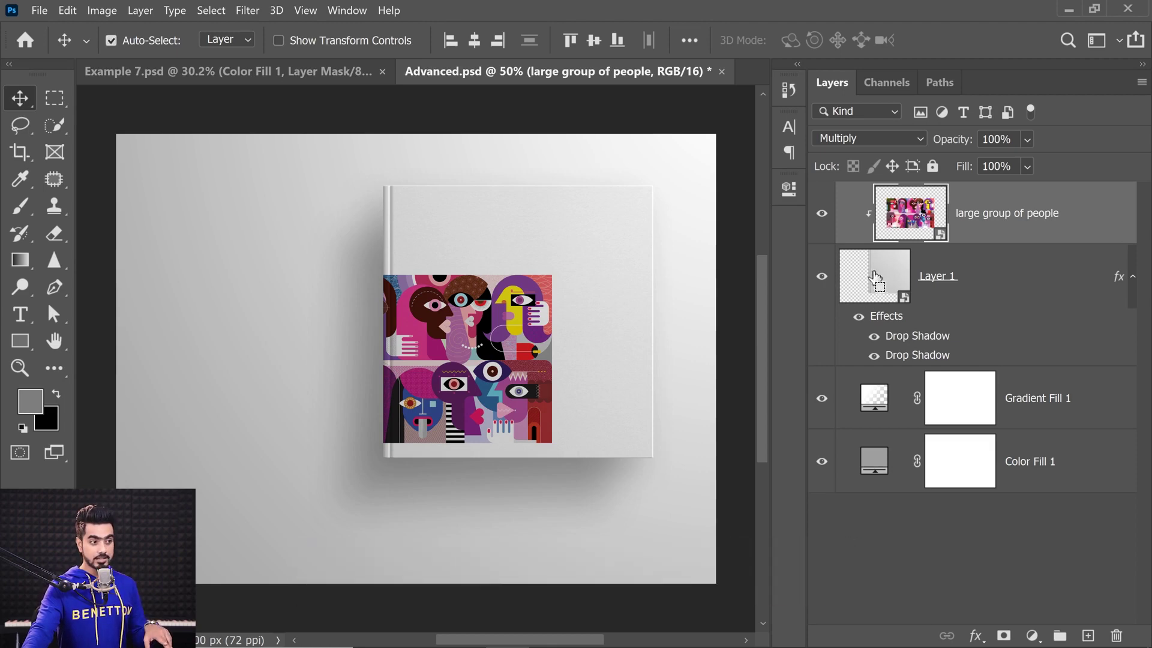
ctrl+click(876, 278)
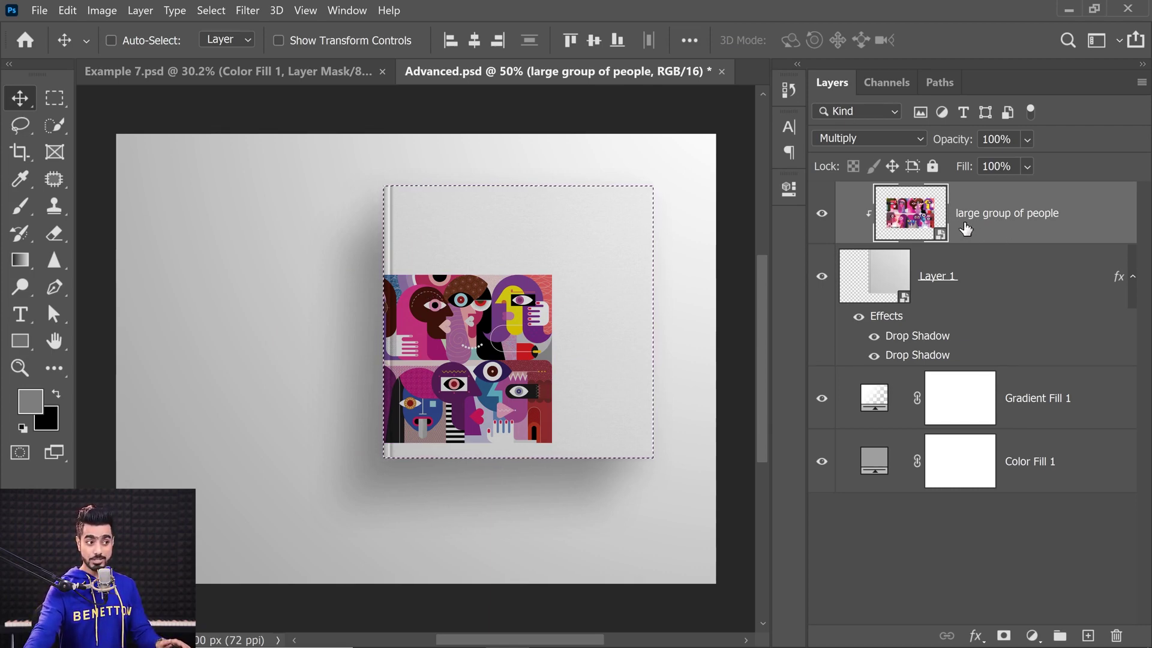
click(690, 40)
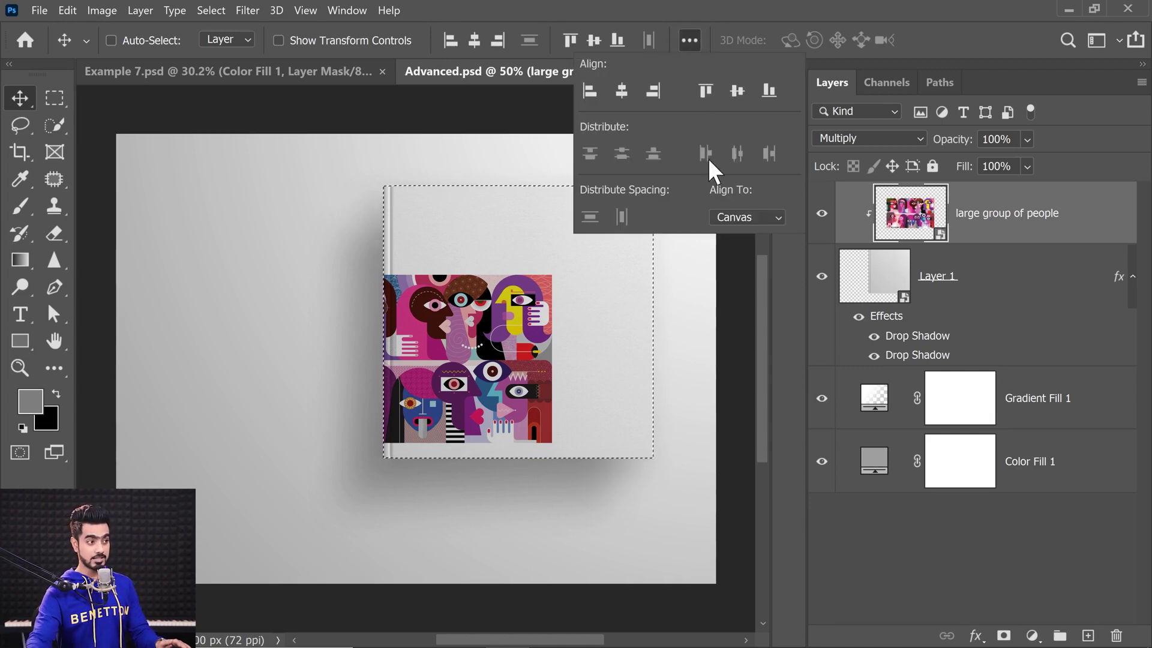
click(750, 216)
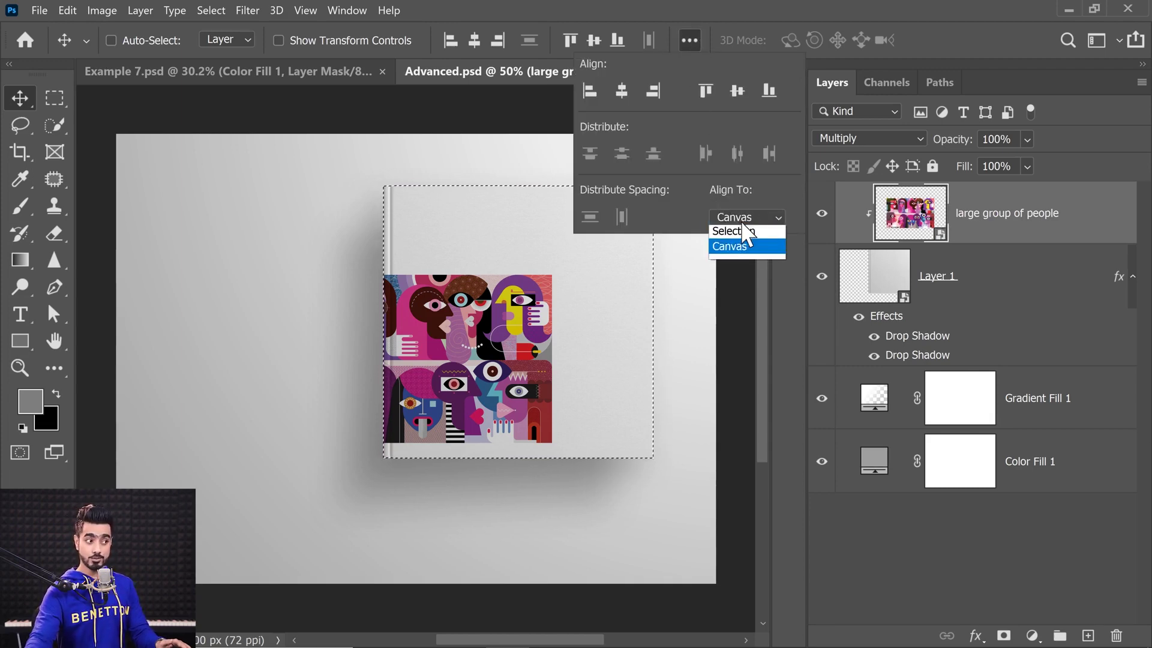
click(745, 235)
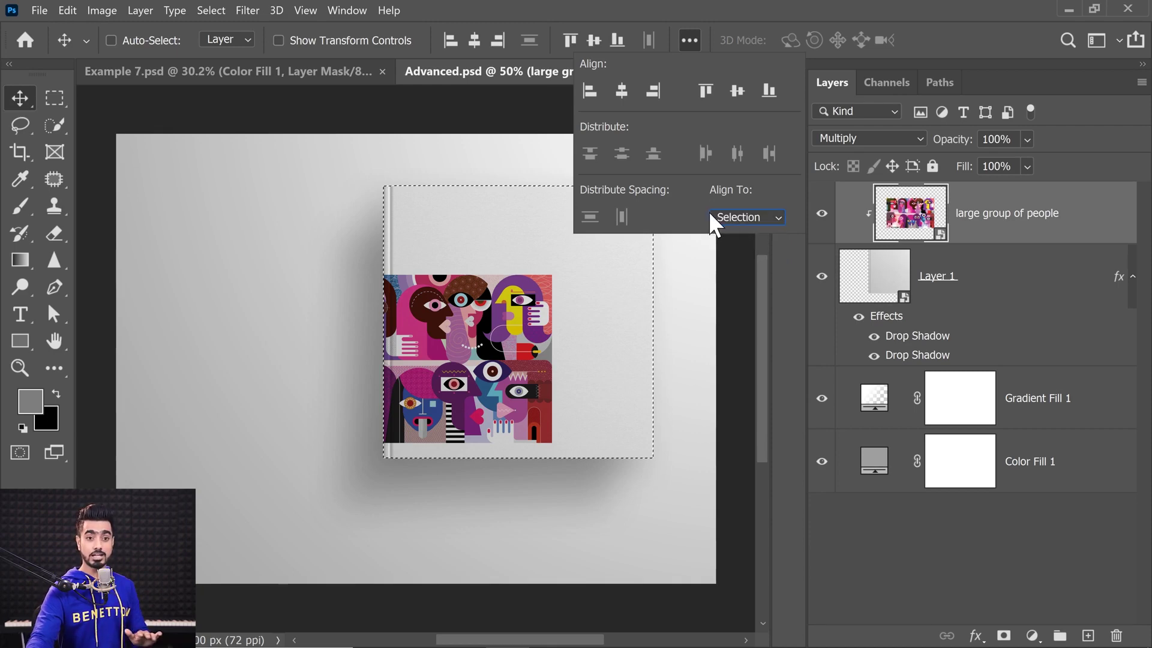
Center the large group of people artwork horizontally and vertically within the book selection, and deselect.
click(622, 92)
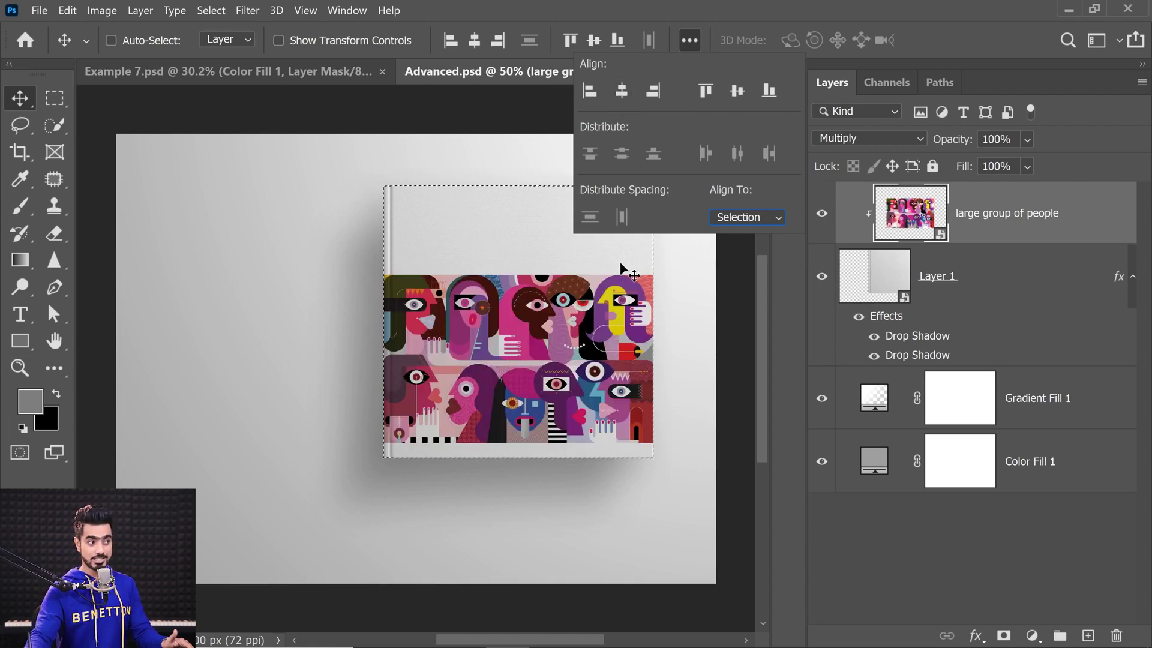
click(737, 96)
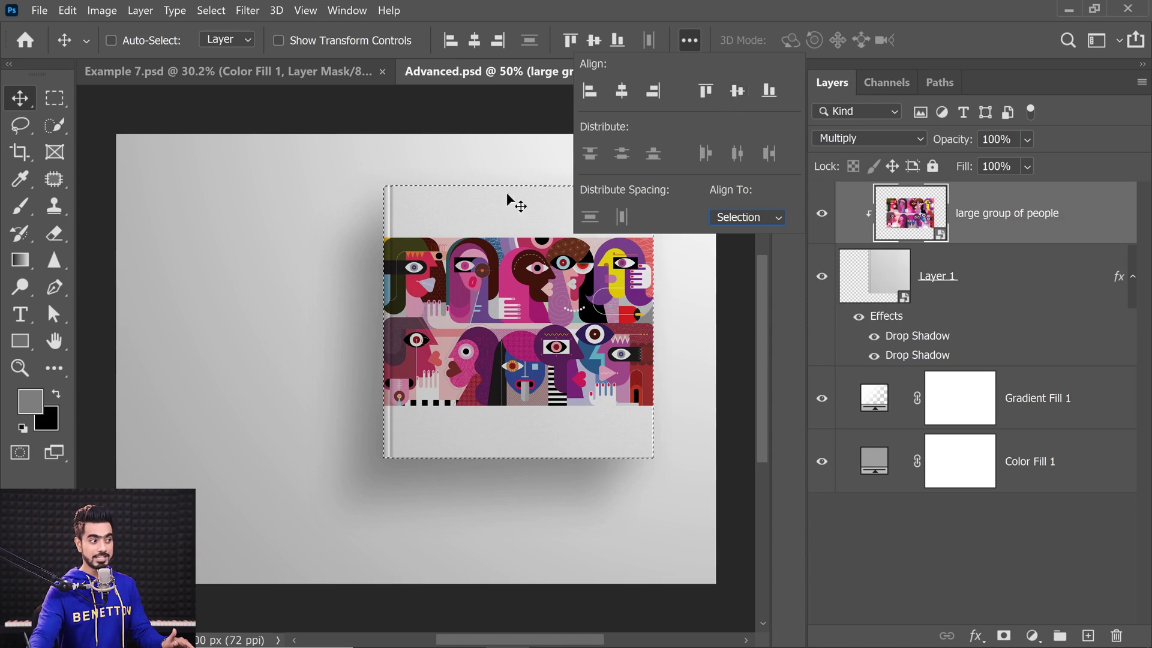
click(690, 39)
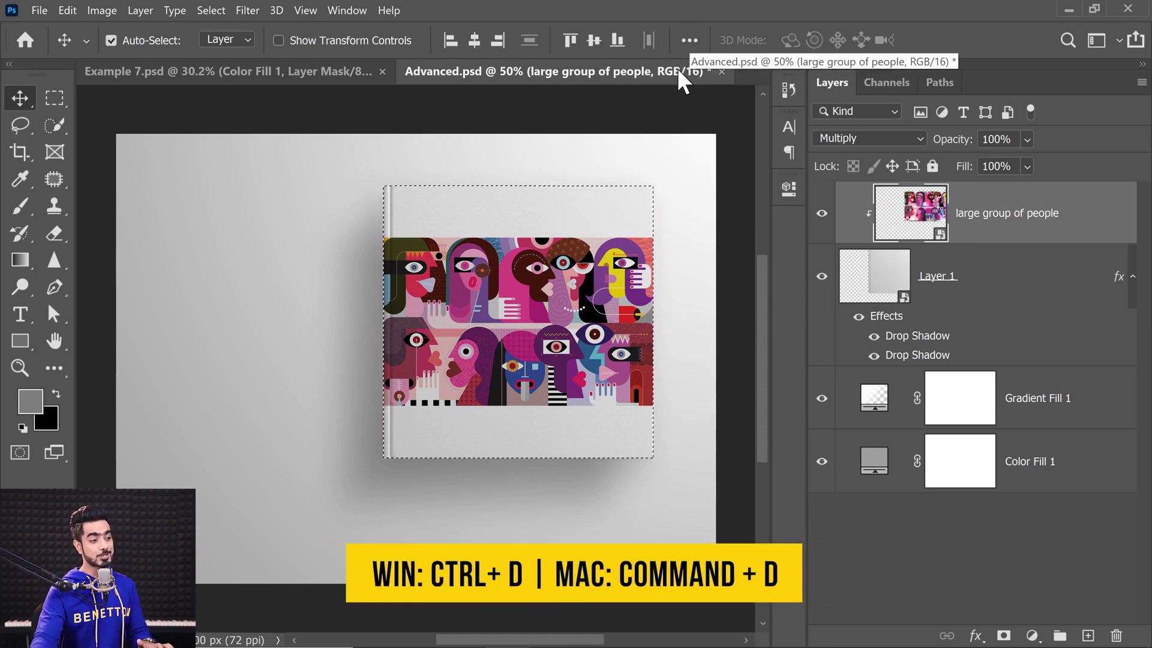
key(ctrl+d)
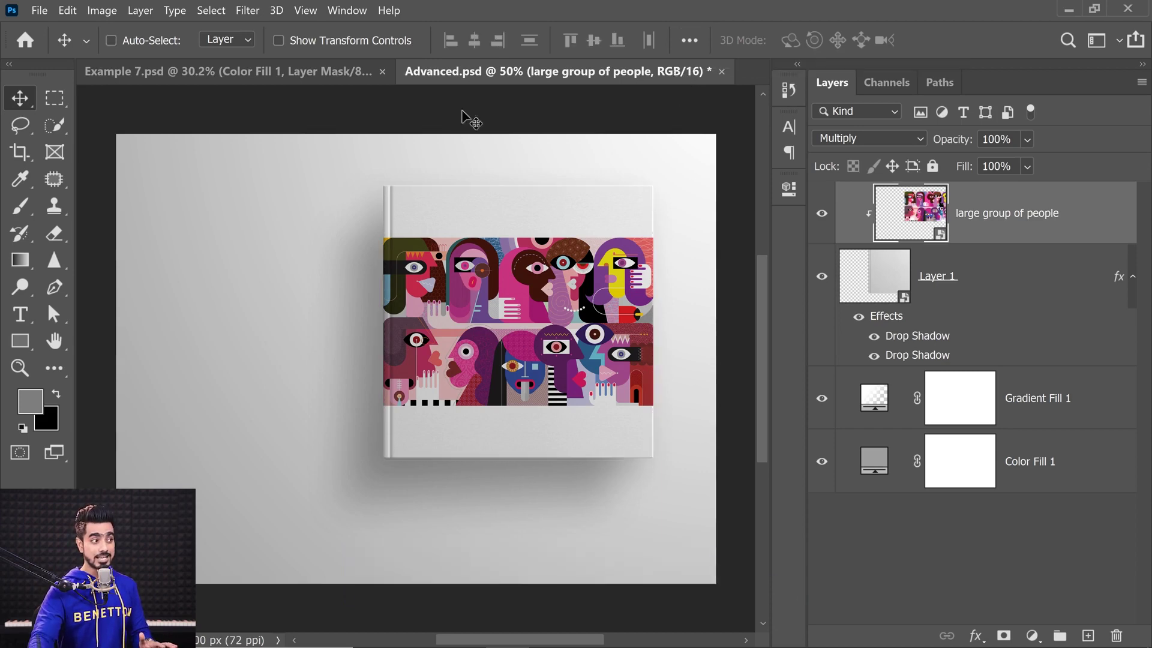